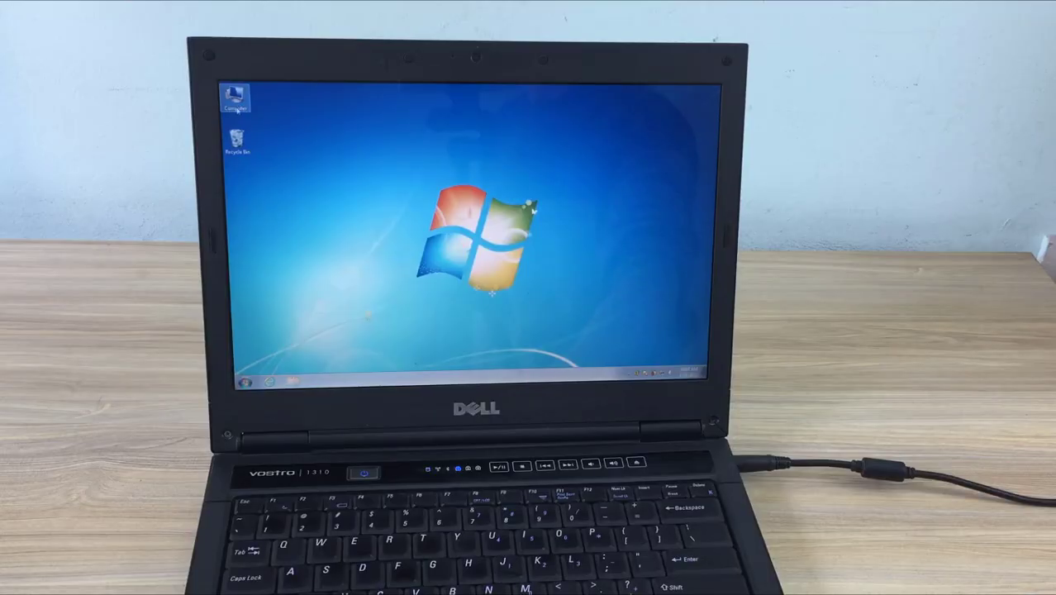
Step: Allow Remote Desktop connections from computers running any version, then go to Power Options
right_click(237, 109)
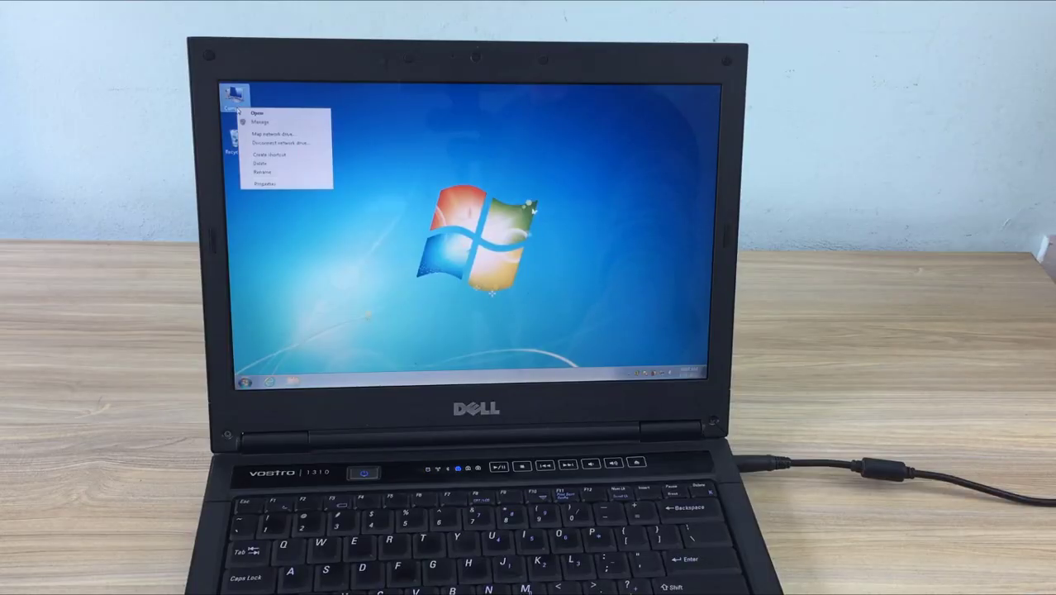
click(264, 183)
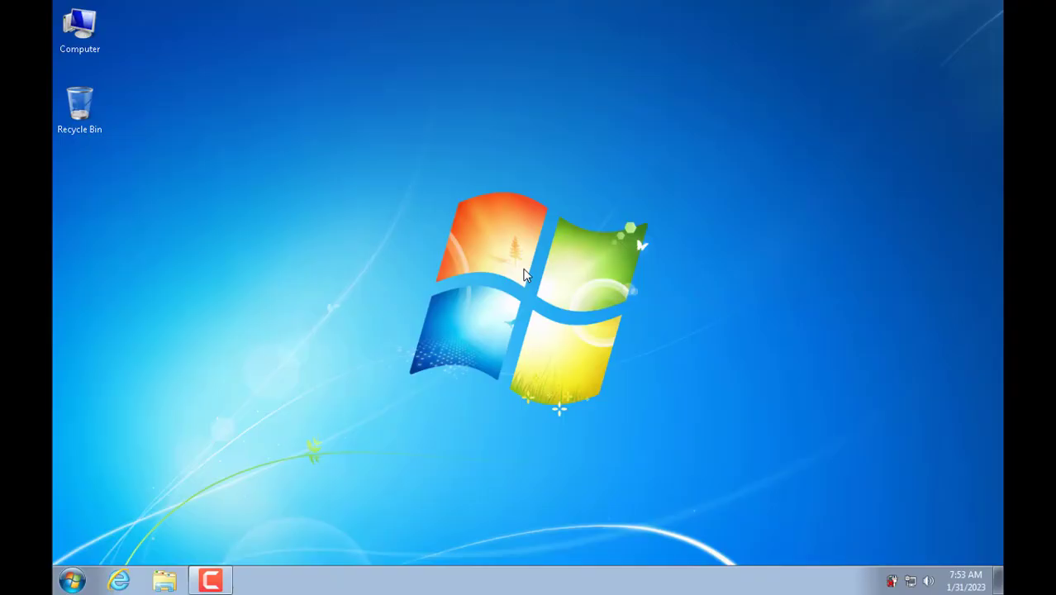
right_click(79, 34)
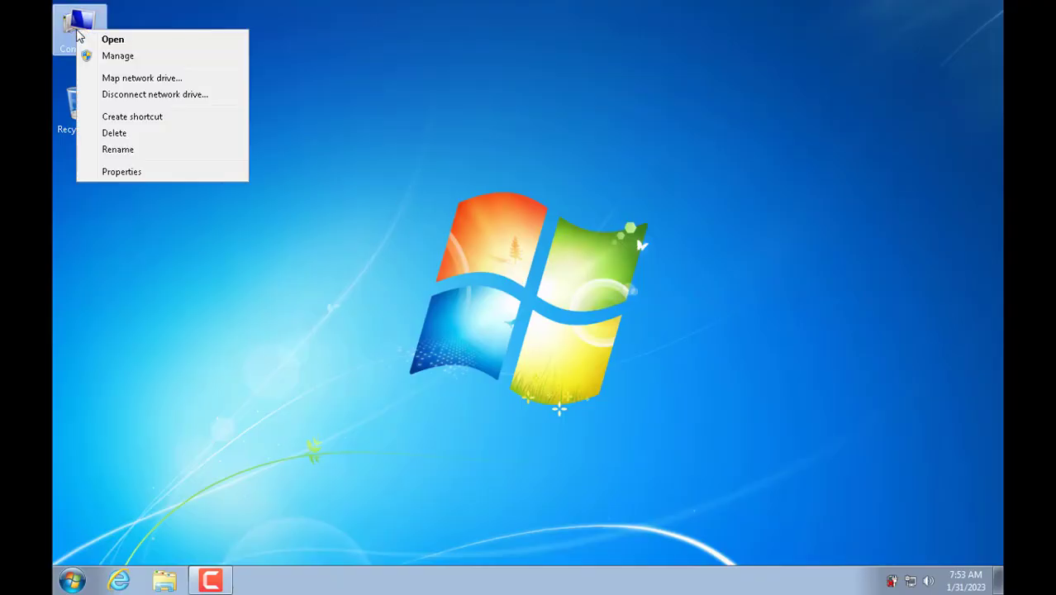
click(146, 173)
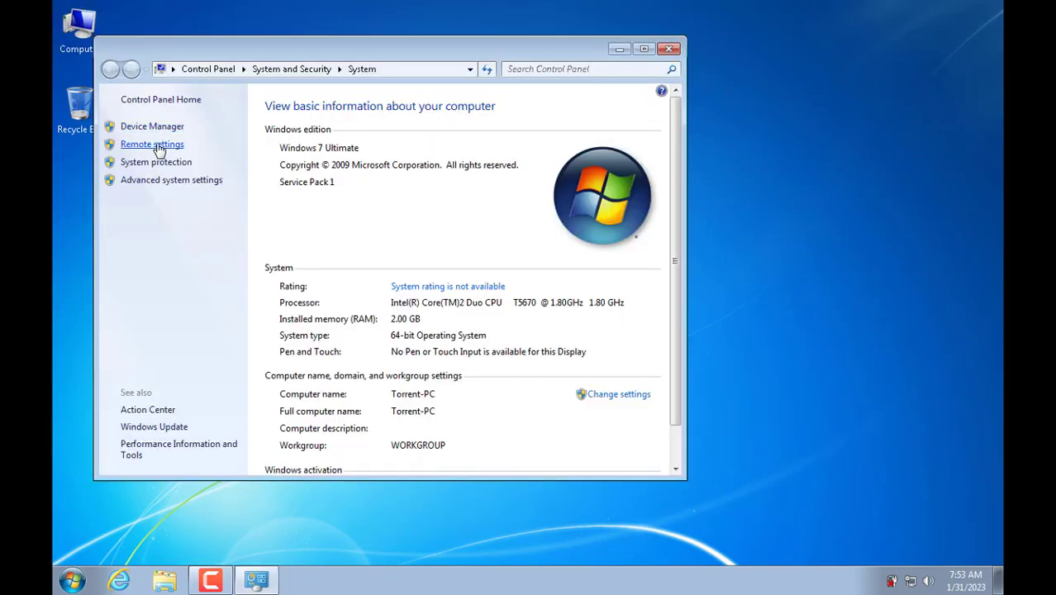
click(173, 150)
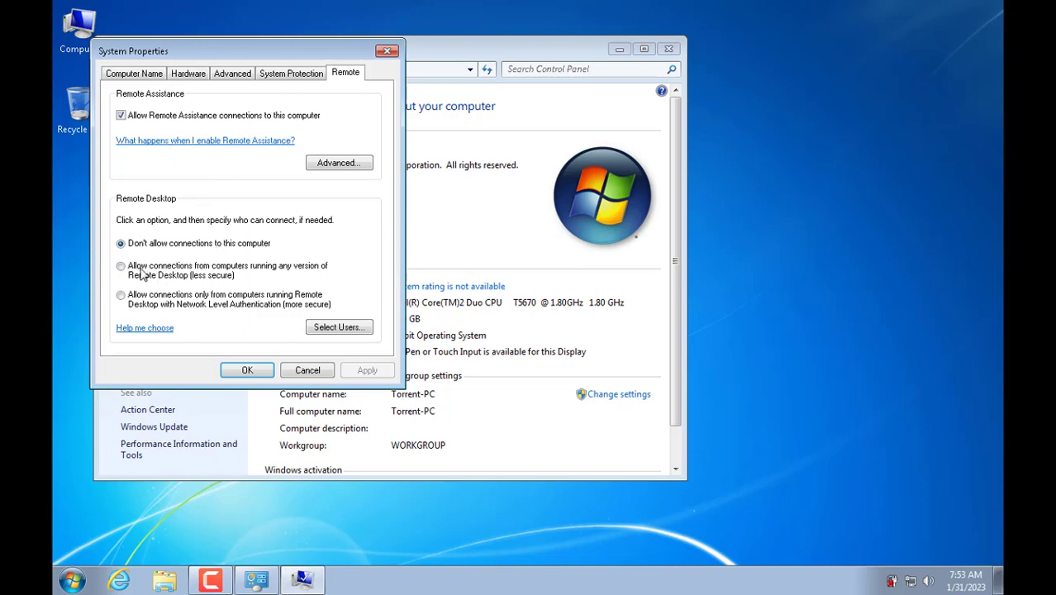
click(121, 266)
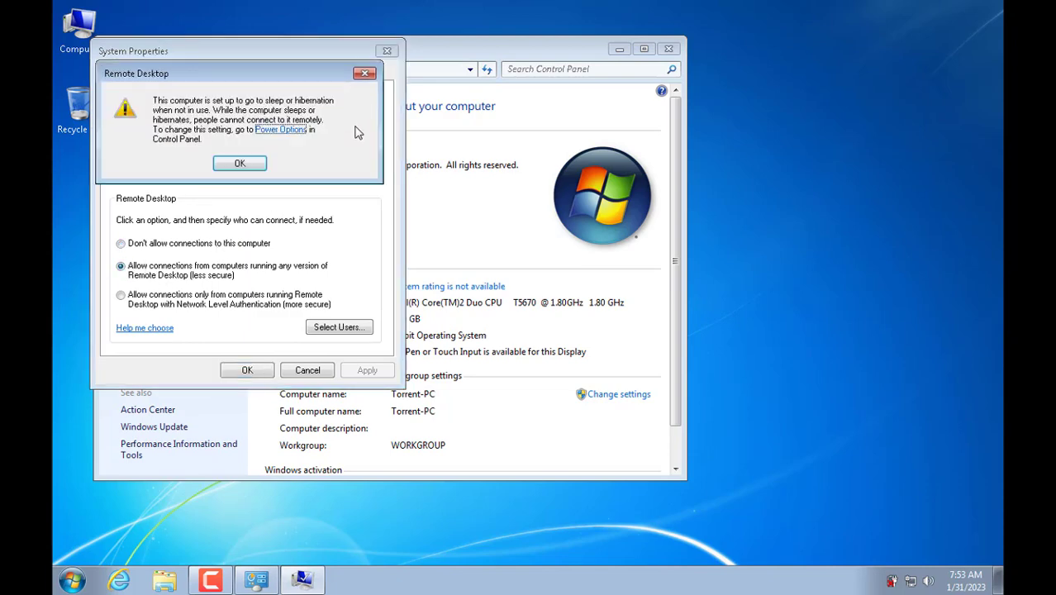
click(279, 131)
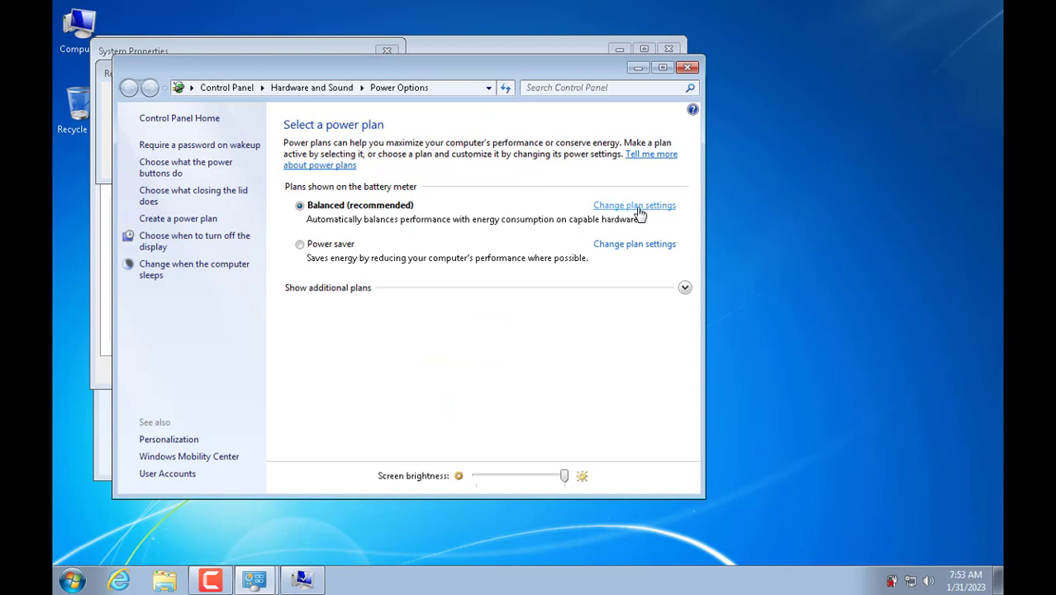
Step: Set the Balanced plan's plugged-in dim and sleep to Never and display-off to 25 minutes, then save
click(639, 207)
click(551, 207)
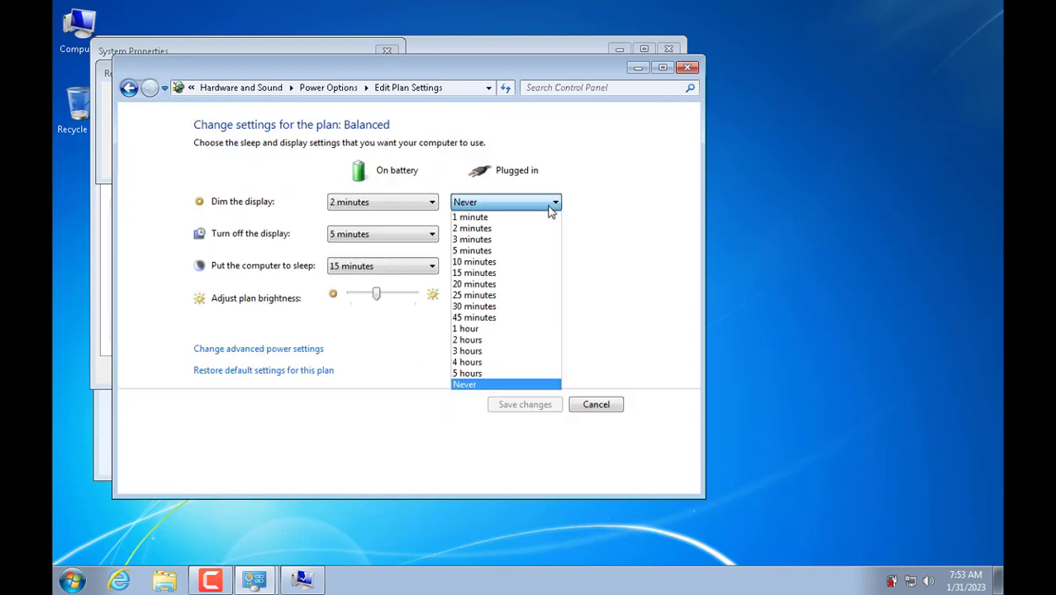
click(512, 385)
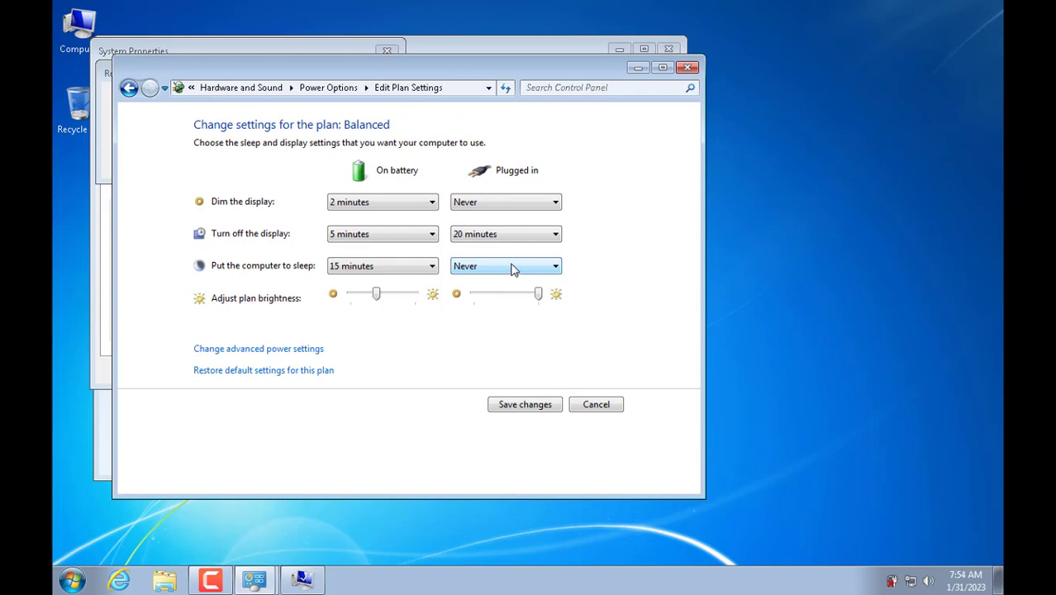
click(480, 266)
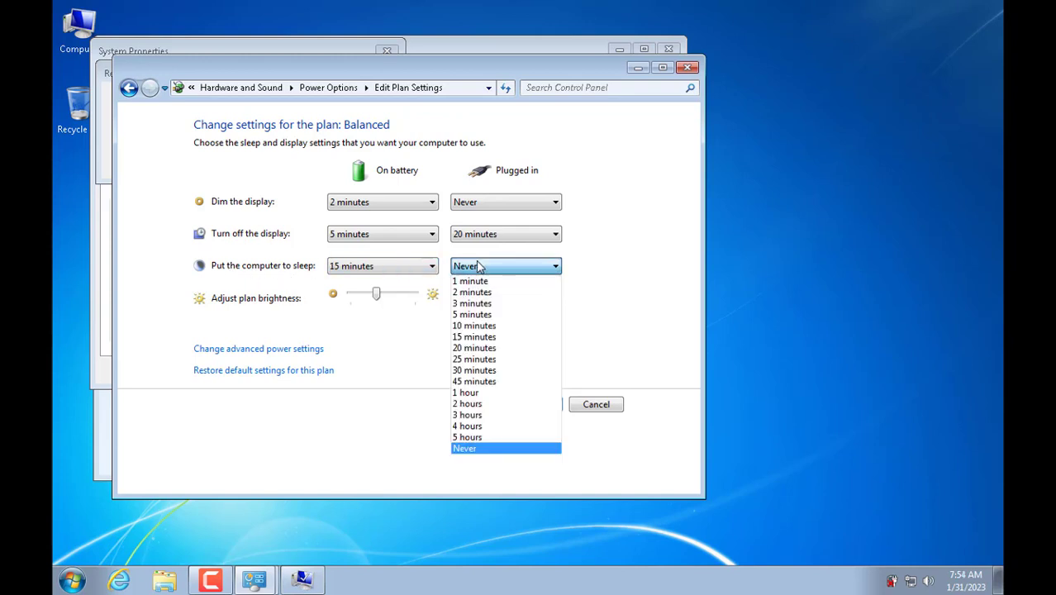
click(484, 448)
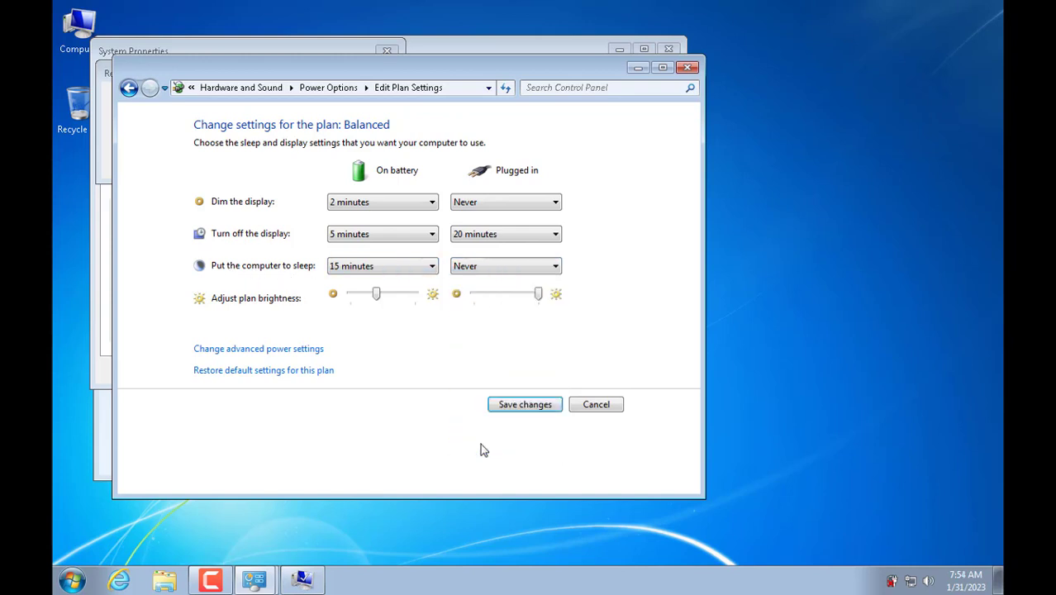
click(507, 235)
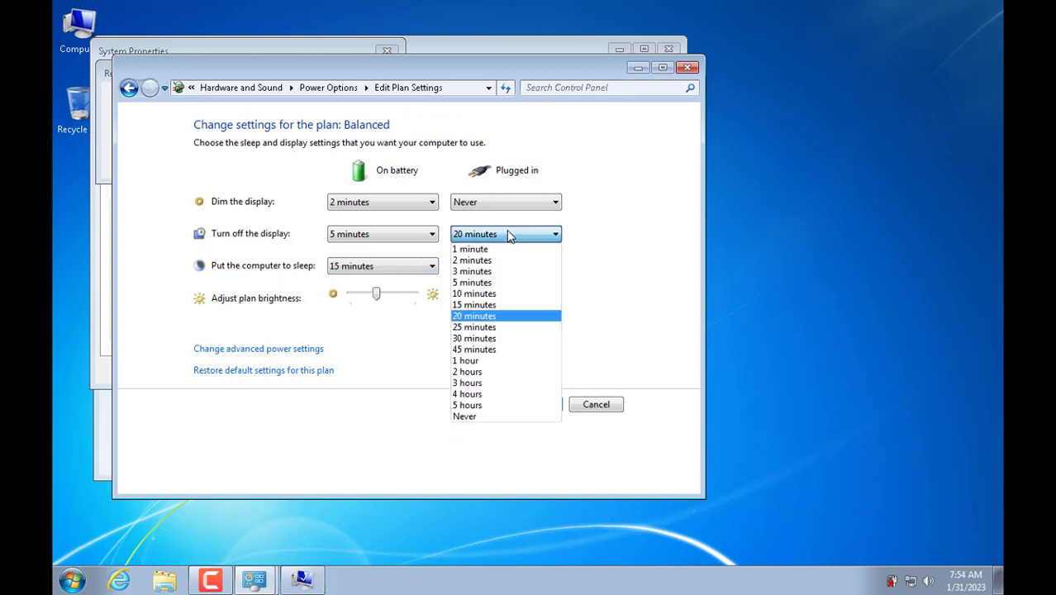
click(488, 328)
click(524, 405)
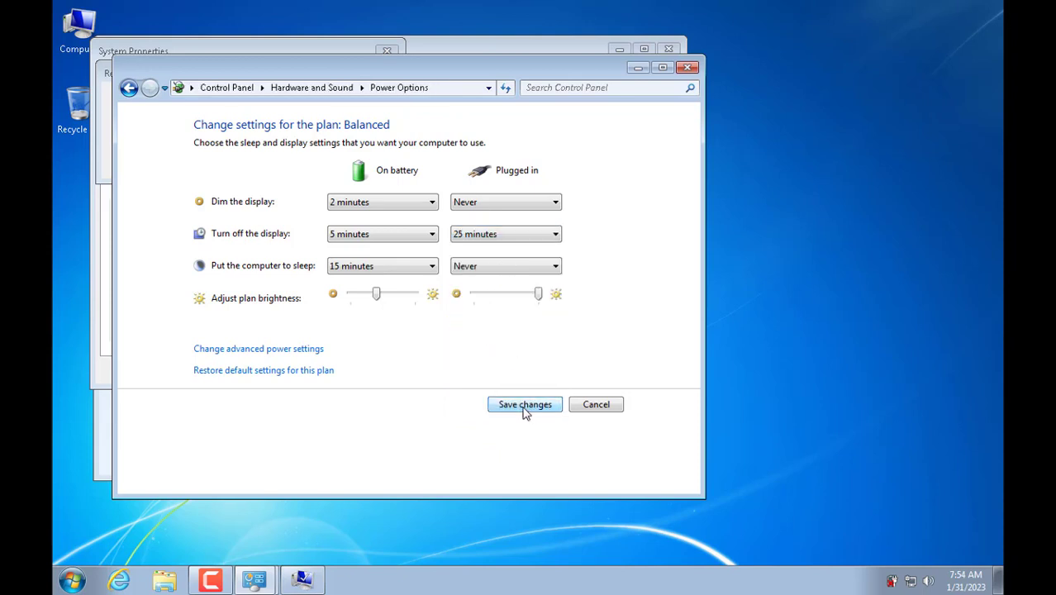
Step: Close Power Options, dismiss the warning, and confirm System Properties to apply Remote Desktop access
click(687, 69)
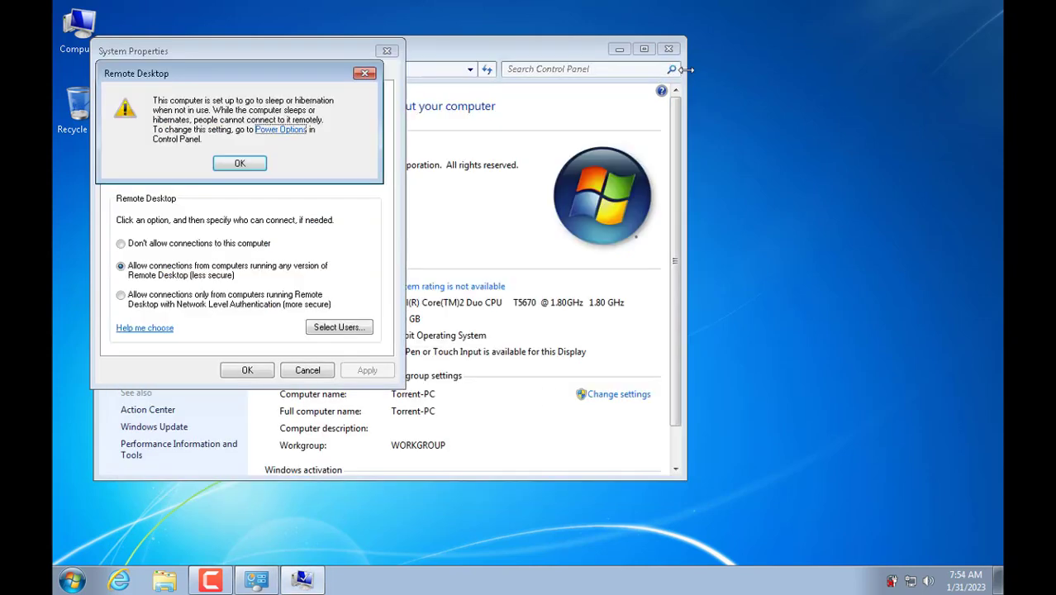
click(239, 164)
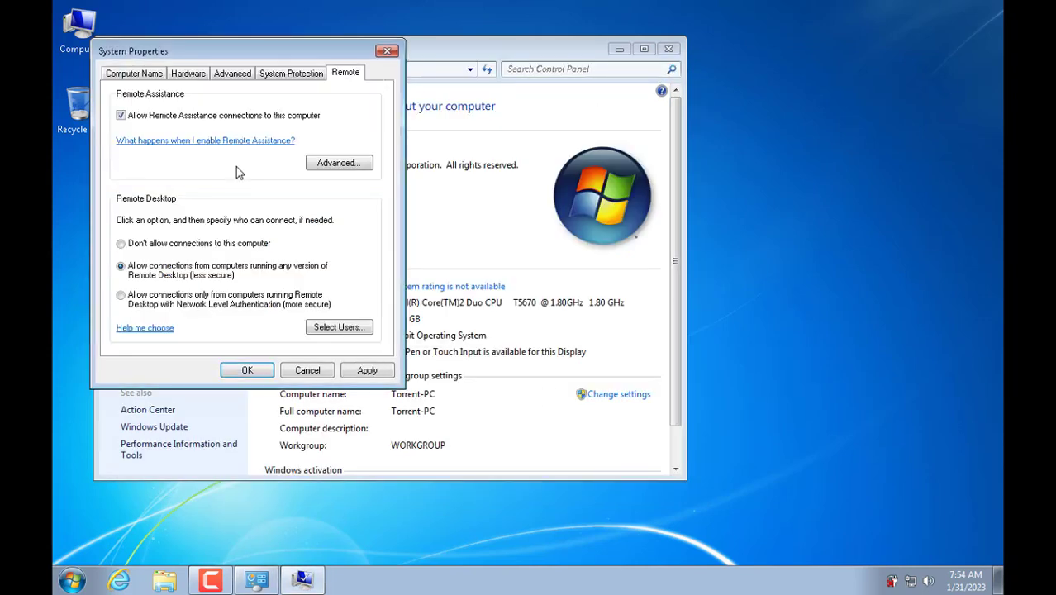
click(252, 371)
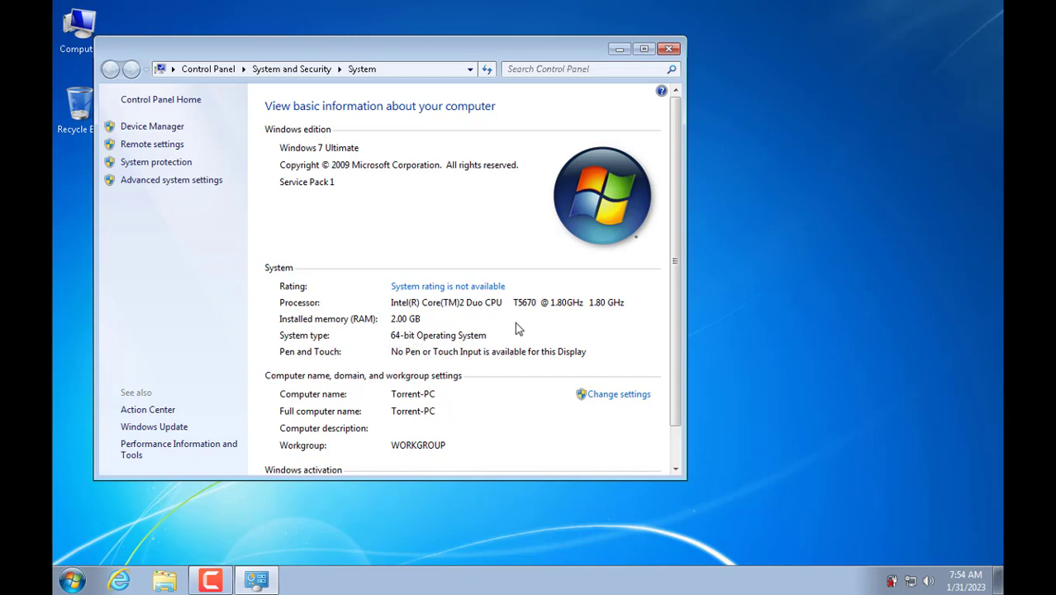
click(668, 49)
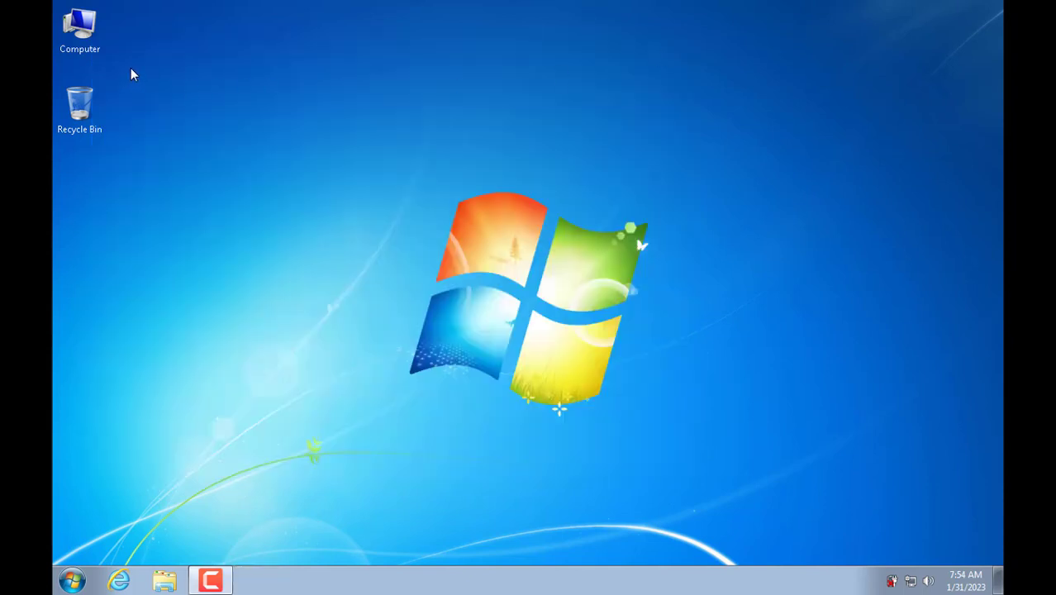
Step: Open Computer Management's Local Users list and select the logged-in account
right_click(92, 46)
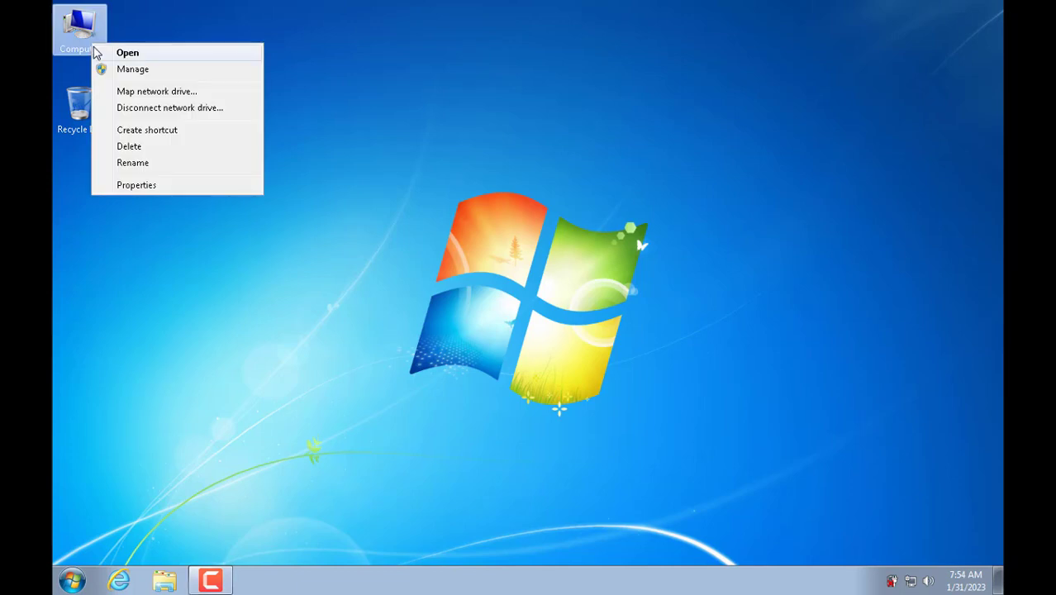
click(156, 69)
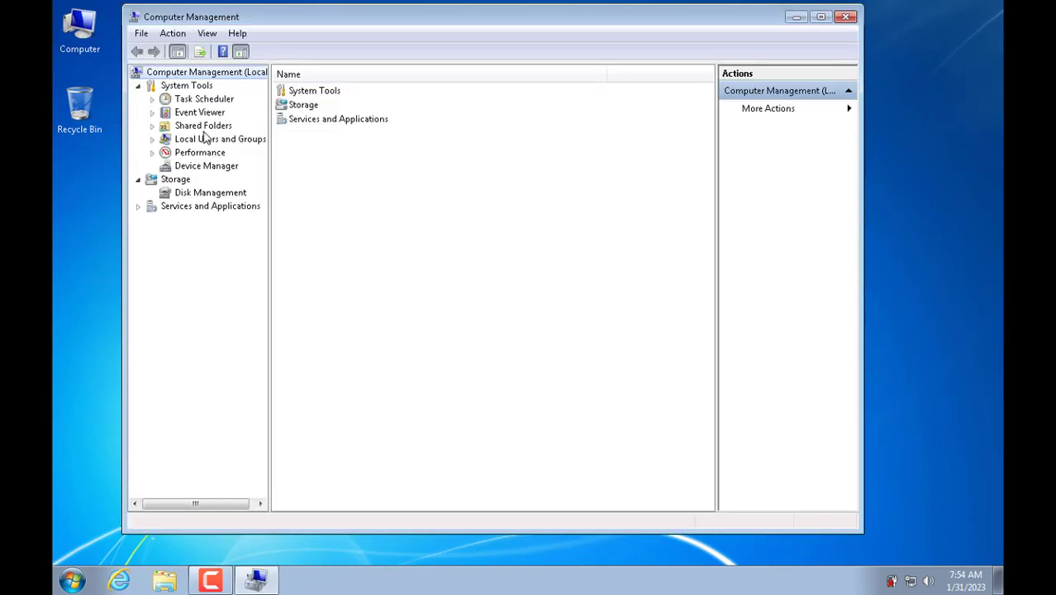
double_click(206, 137)
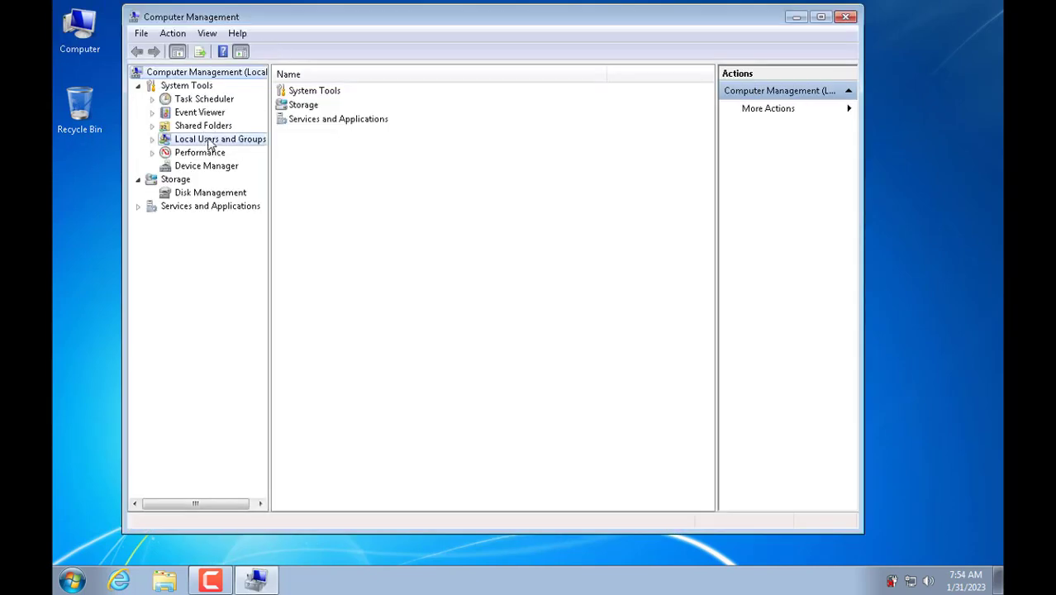
click(211, 155)
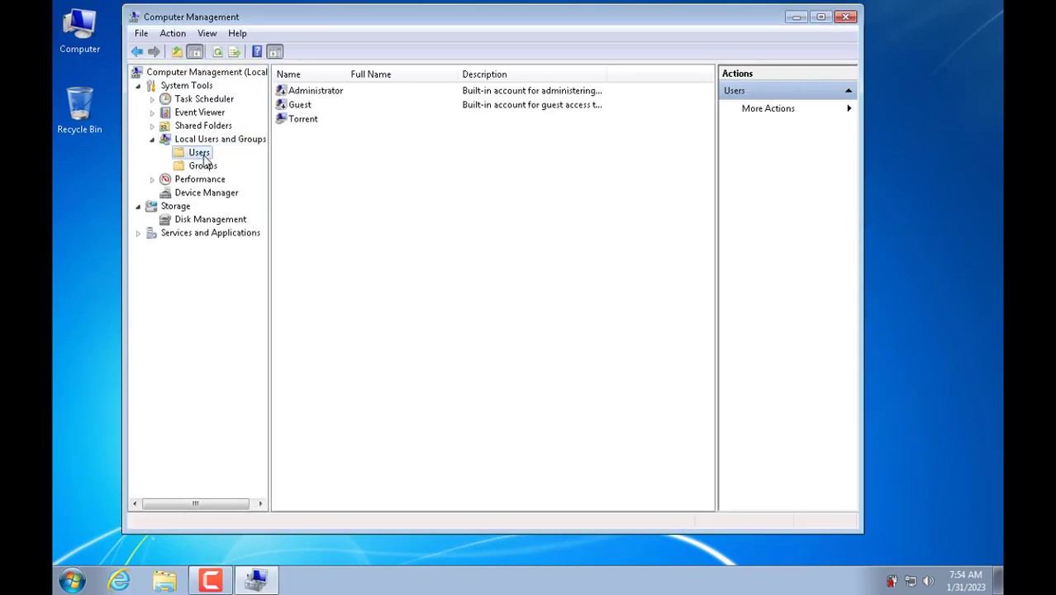
click(303, 120)
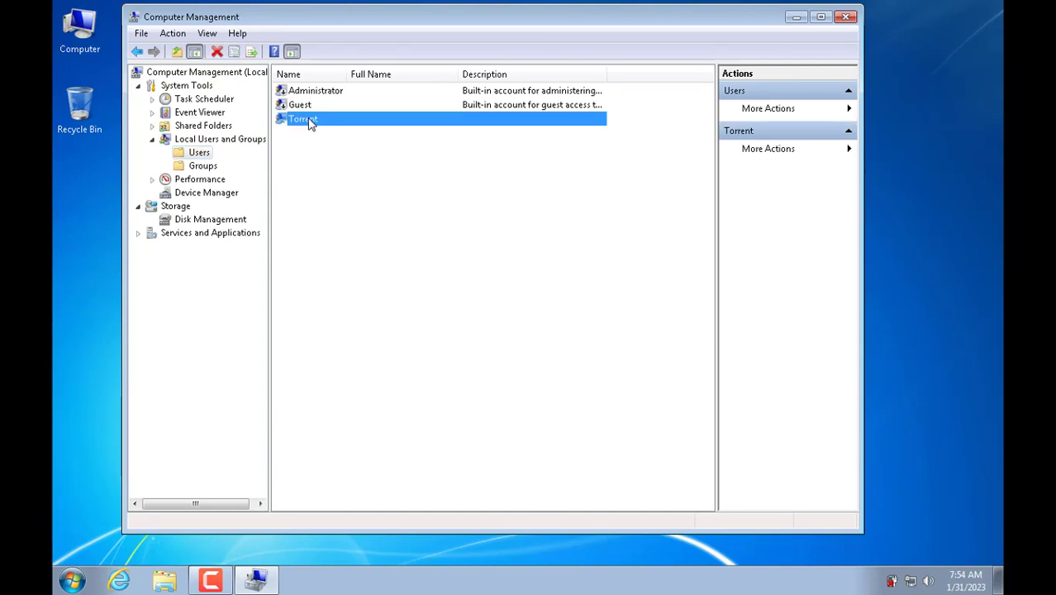
Step: Set and confirm a new password for that account, then close Computer Management
right_click(308, 120)
click(364, 129)
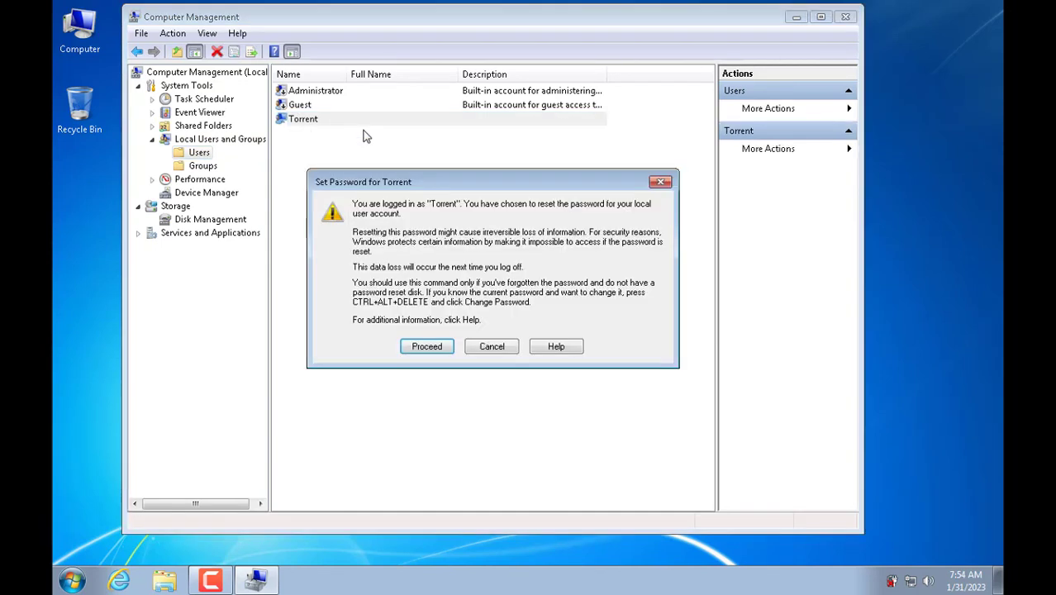
click(426, 347)
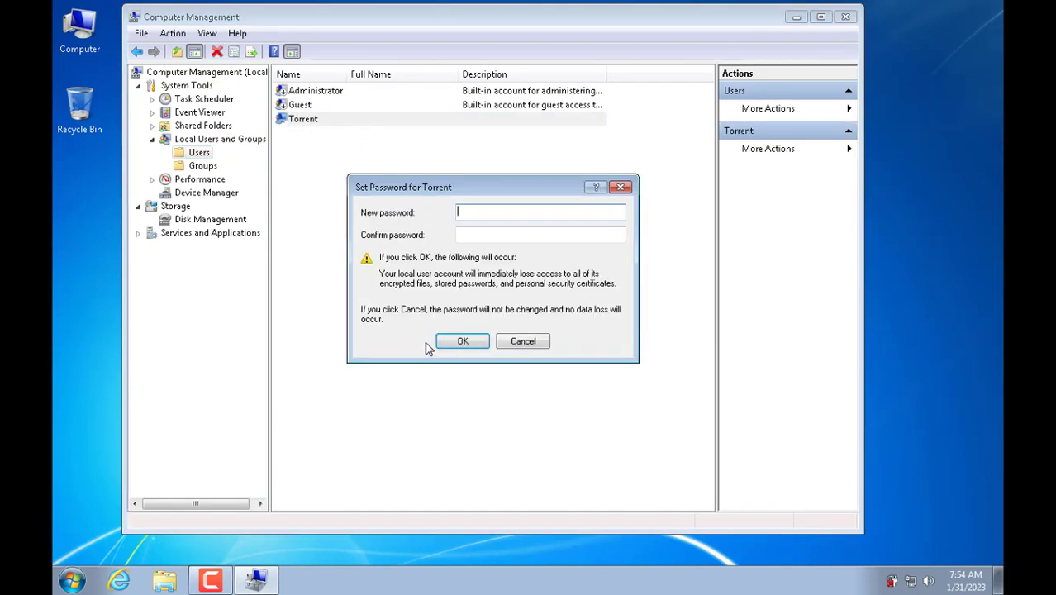
text(1234)
click(576, 239)
text(1234)
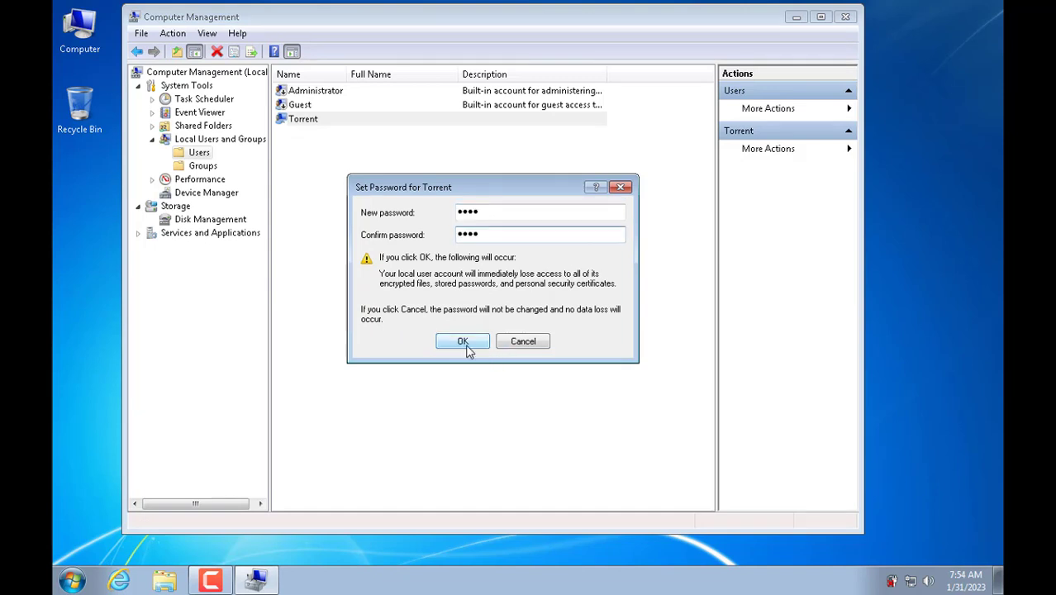
click(464, 342)
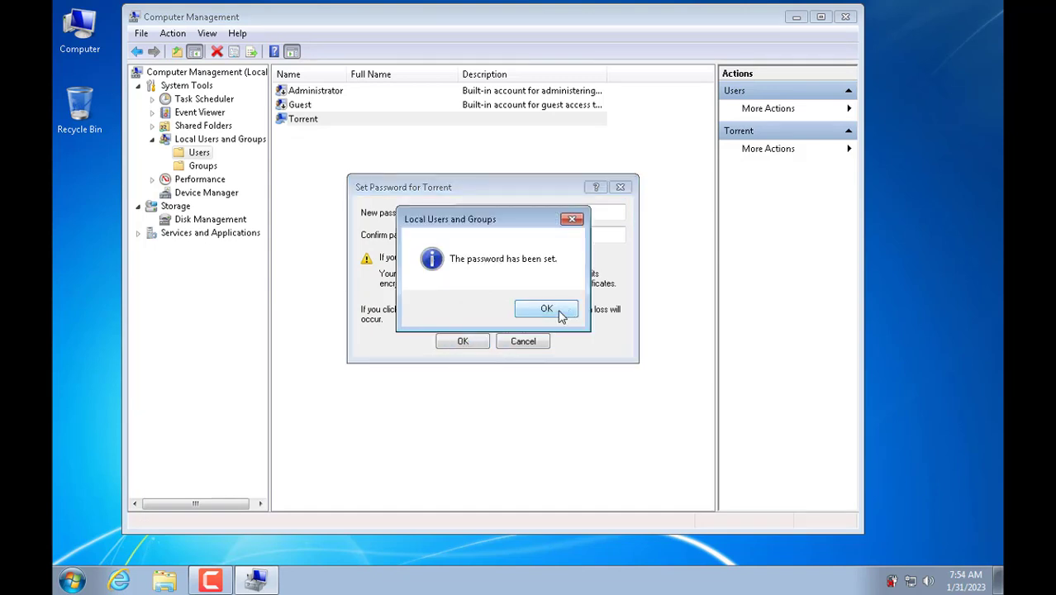
click(546, 310)
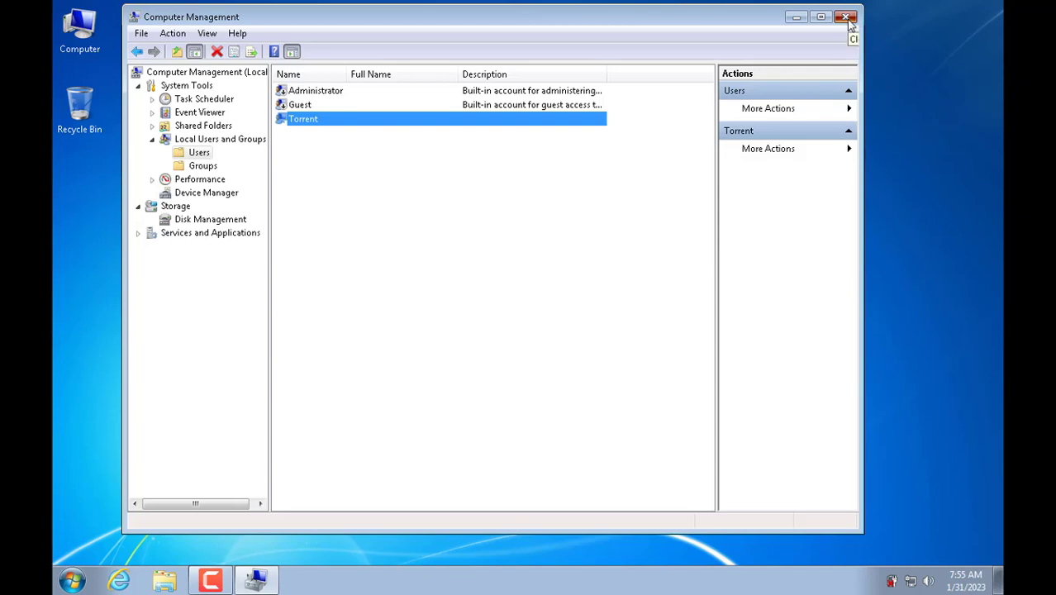
click(847, 18)
Step: Run ipconfig in Command Prompt to find the laptop's IPv4 address, 192.168.1.8
click(83, 581)
text(cmd)
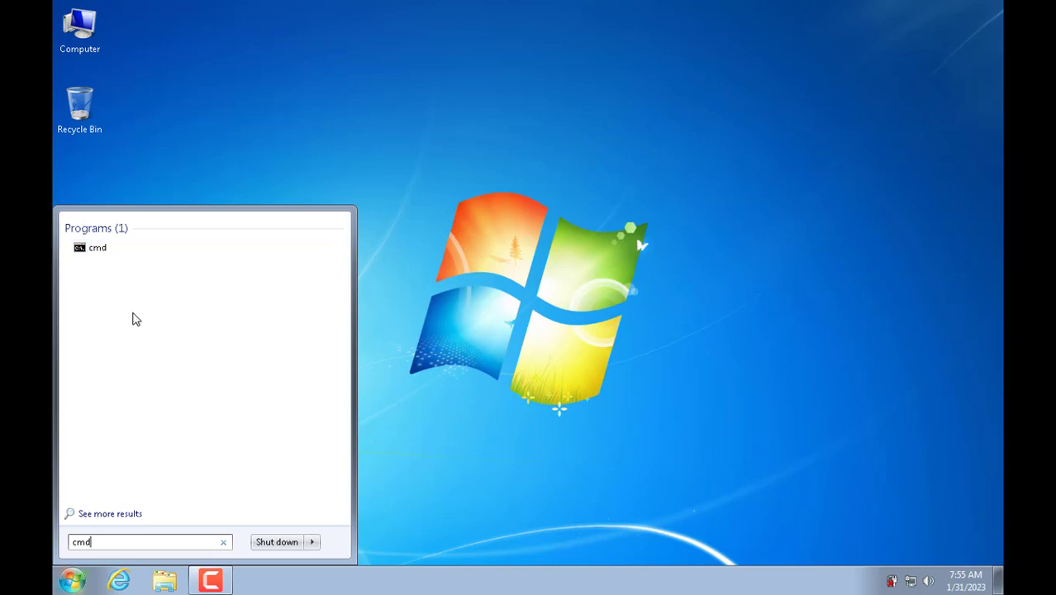
click(97, 251)
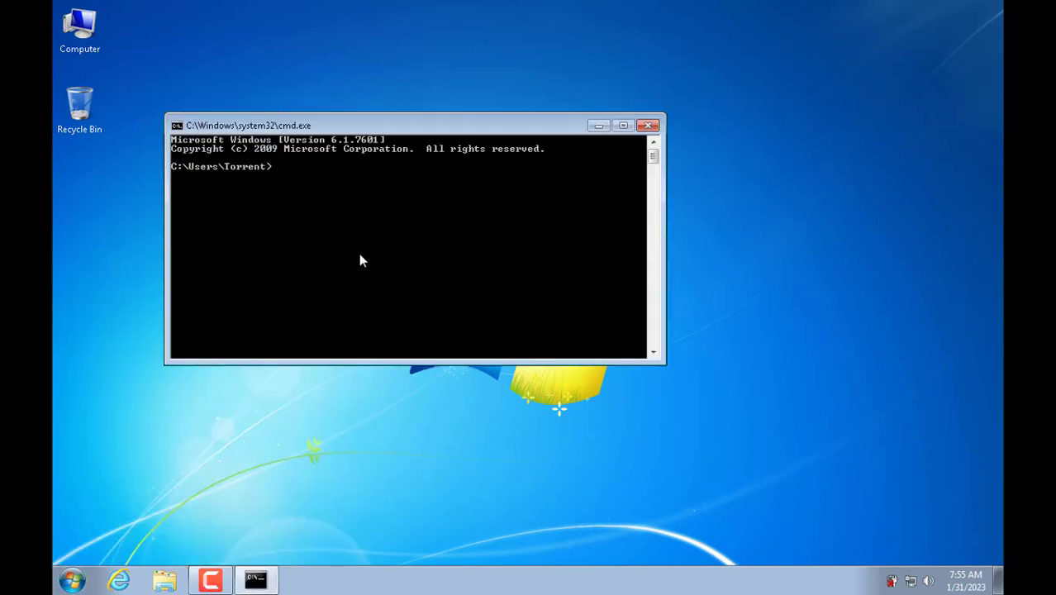
text(ipconfig)
key(Return)
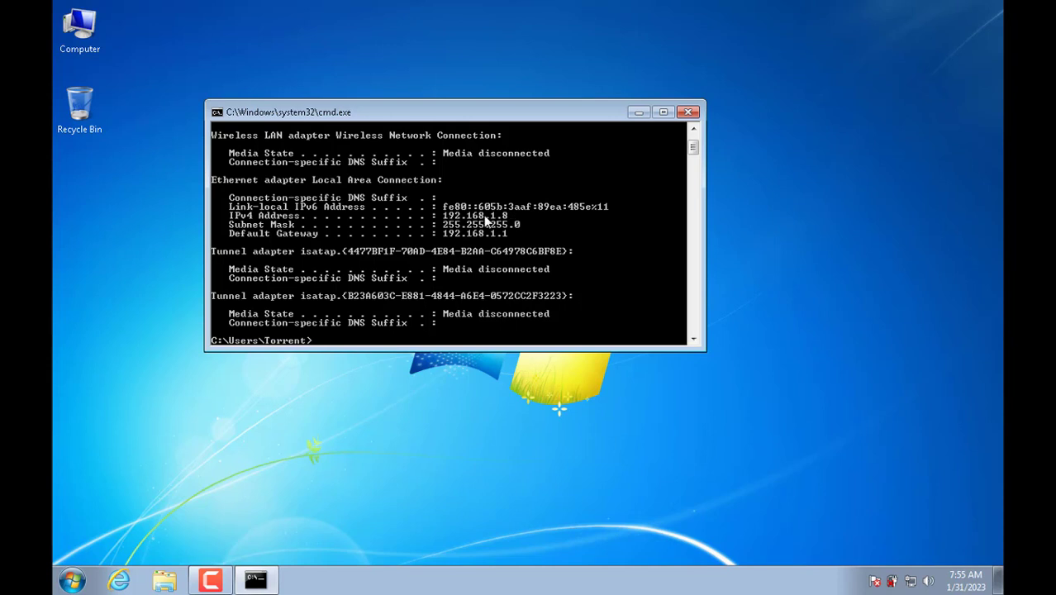
click(687, 112)
Step: Check the laptop's Start menu shutdown choices, then bring up Windows search on the Windows 11 PC
click(74, 581)
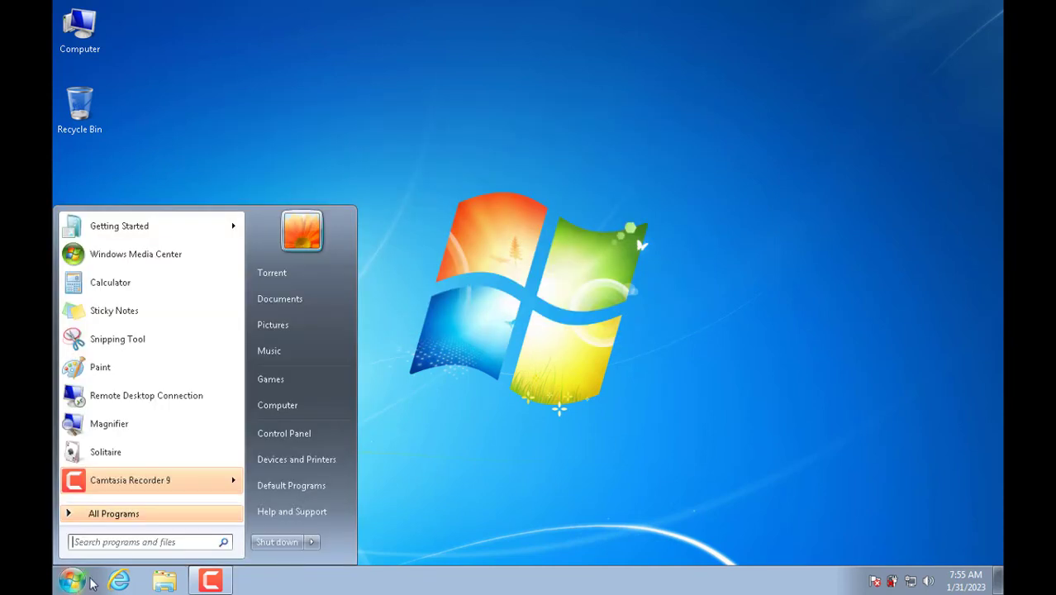
click(312, 543)
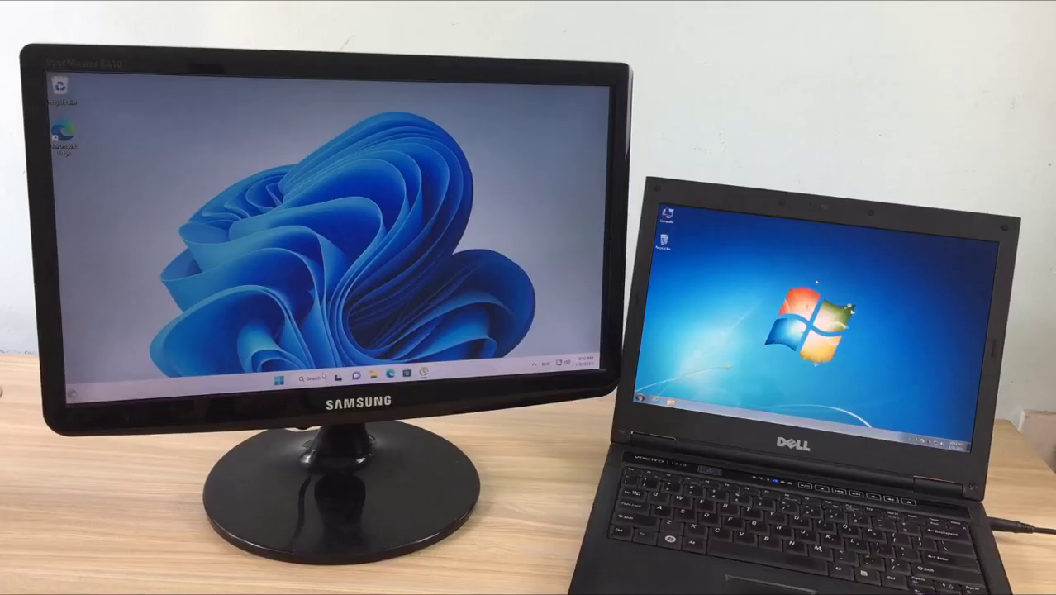
click(323, 376)
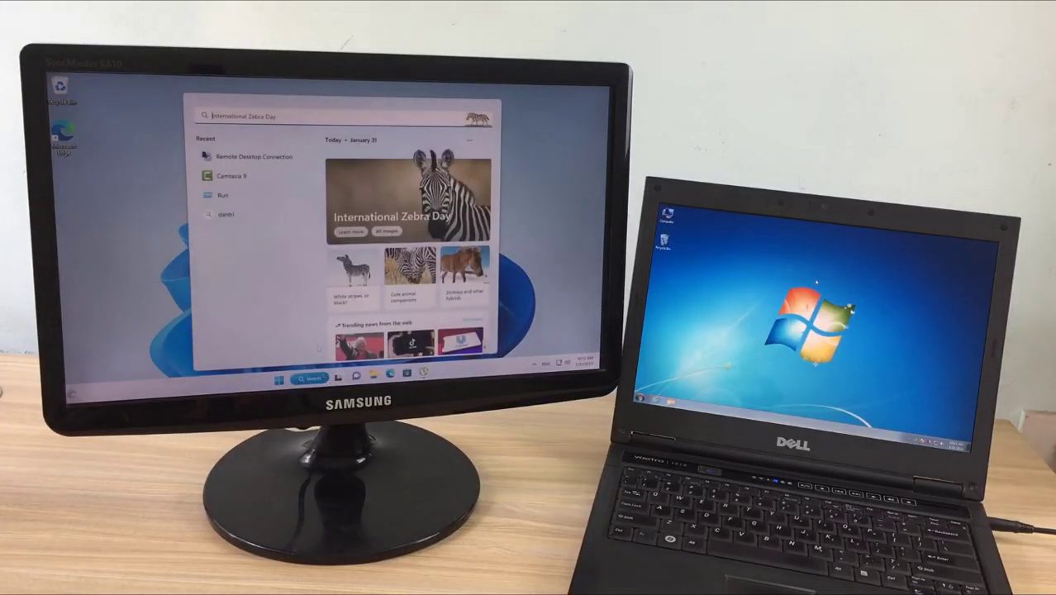
Step: Reconnect to the laptop through Remote Desktop Connection from Recent, entering the account password
click(255, 157)
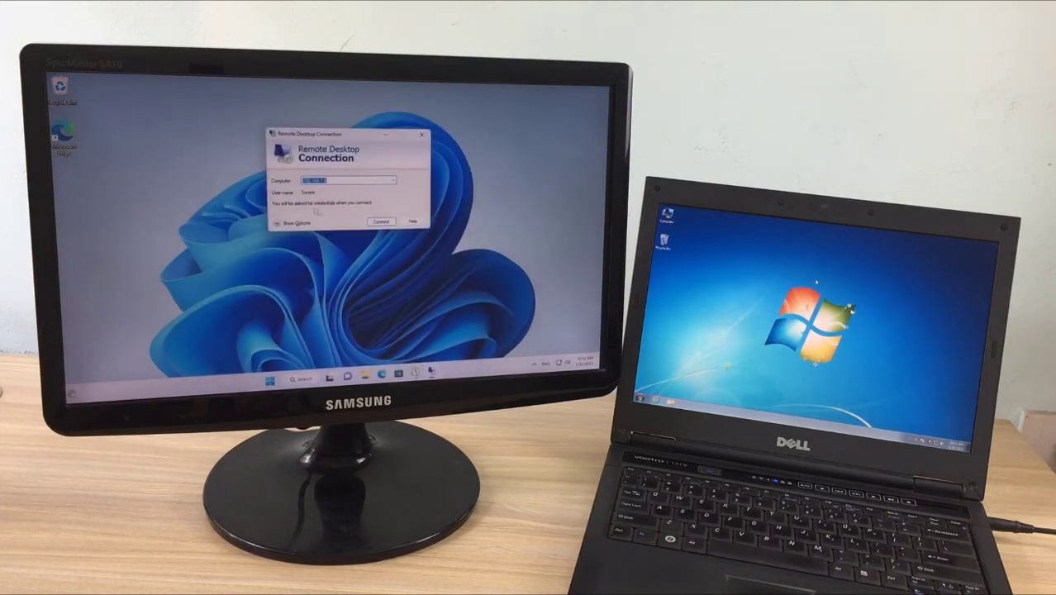
click(381, 222)
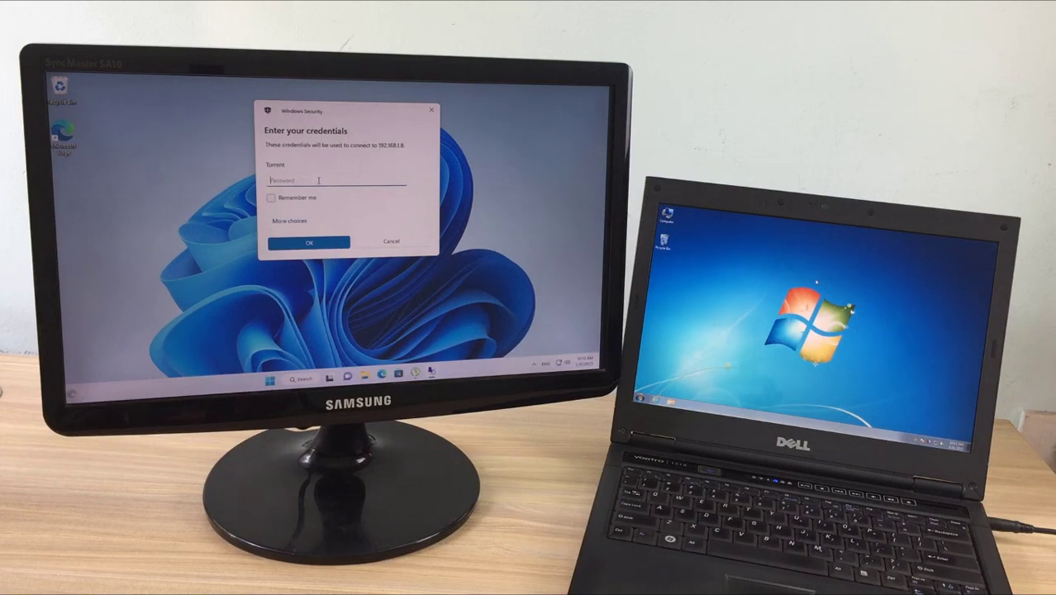
text(•••)
click(309, 241)
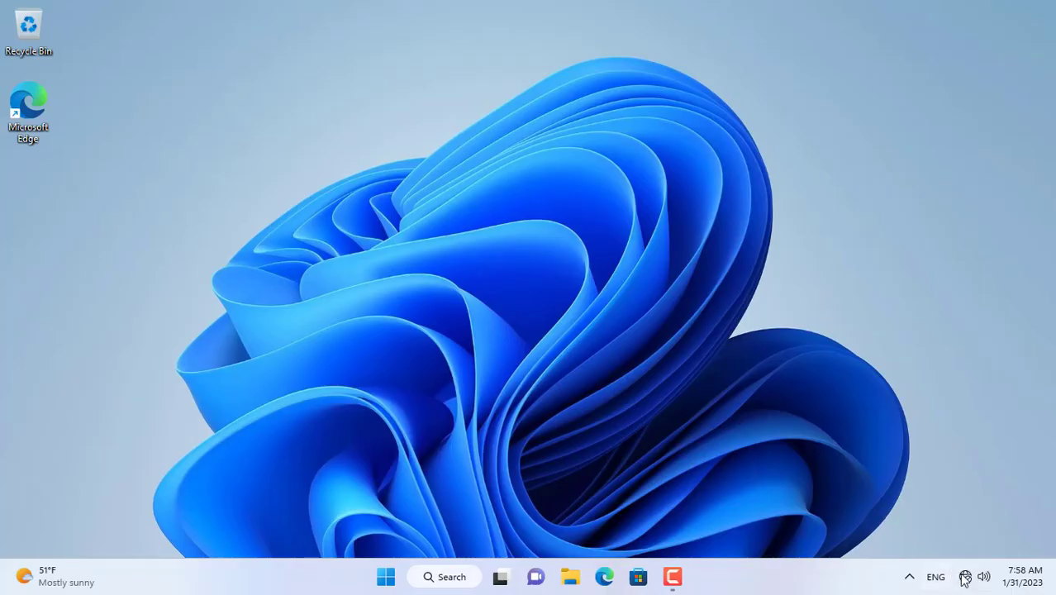
Step: Join the NETVN Wi-Fi network, then search Windows for mstsc
click(965, 578)
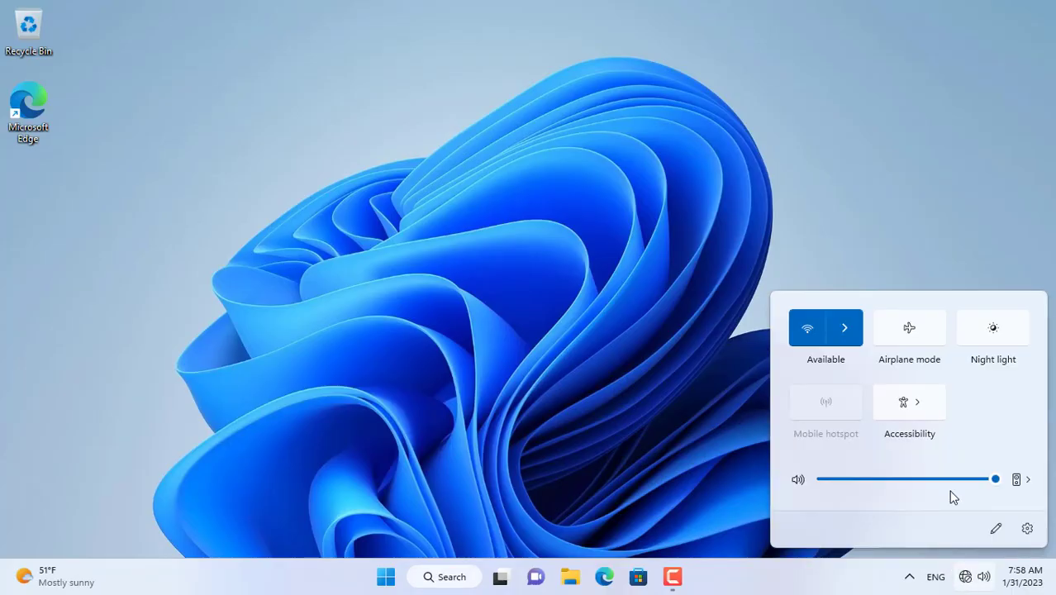
click(836, 342)
click(860, 299)
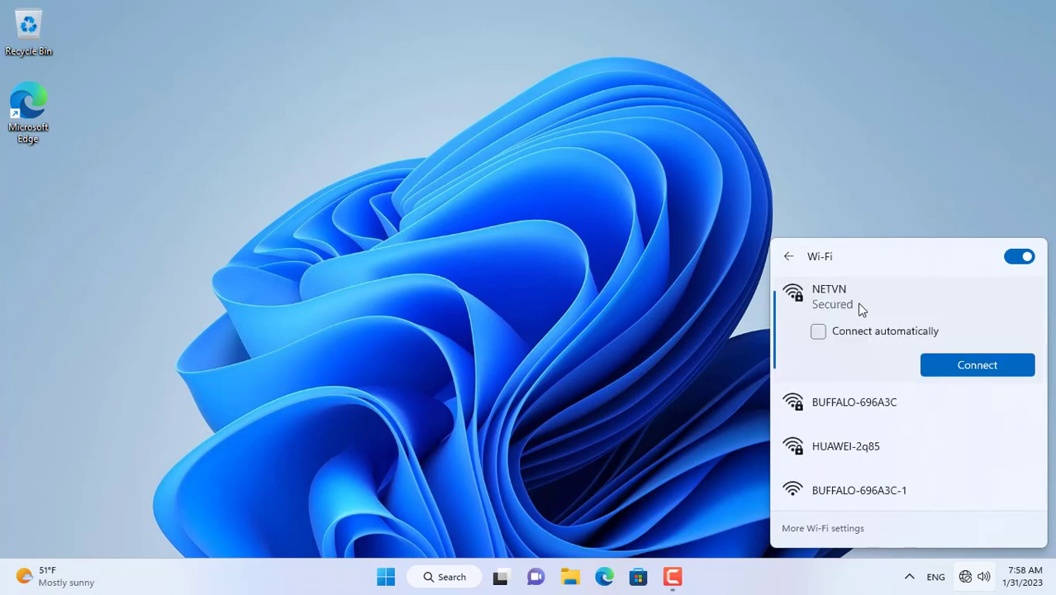
click(963, 372)
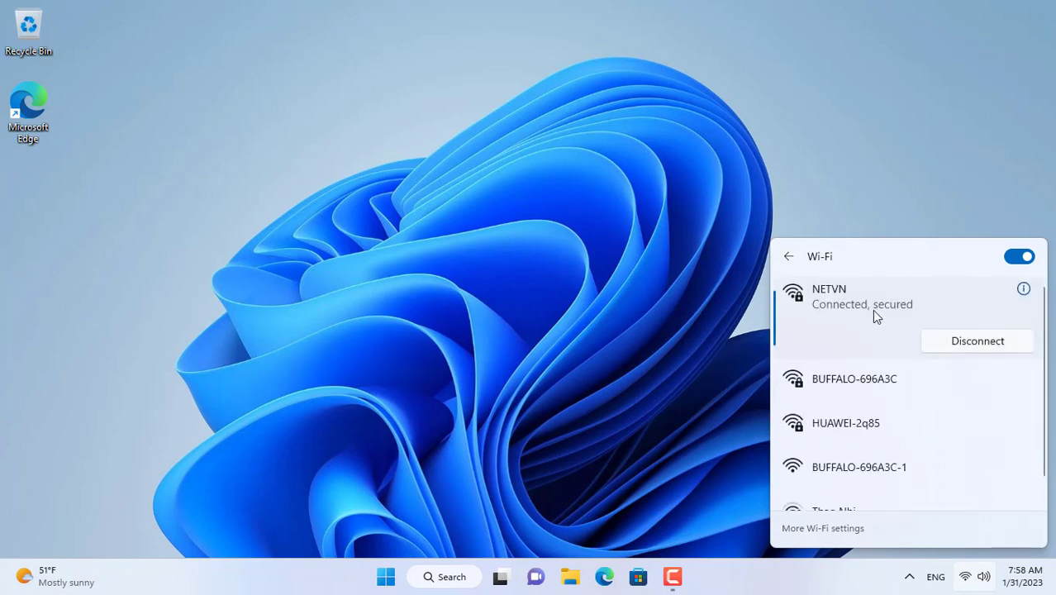
click(516, 270)
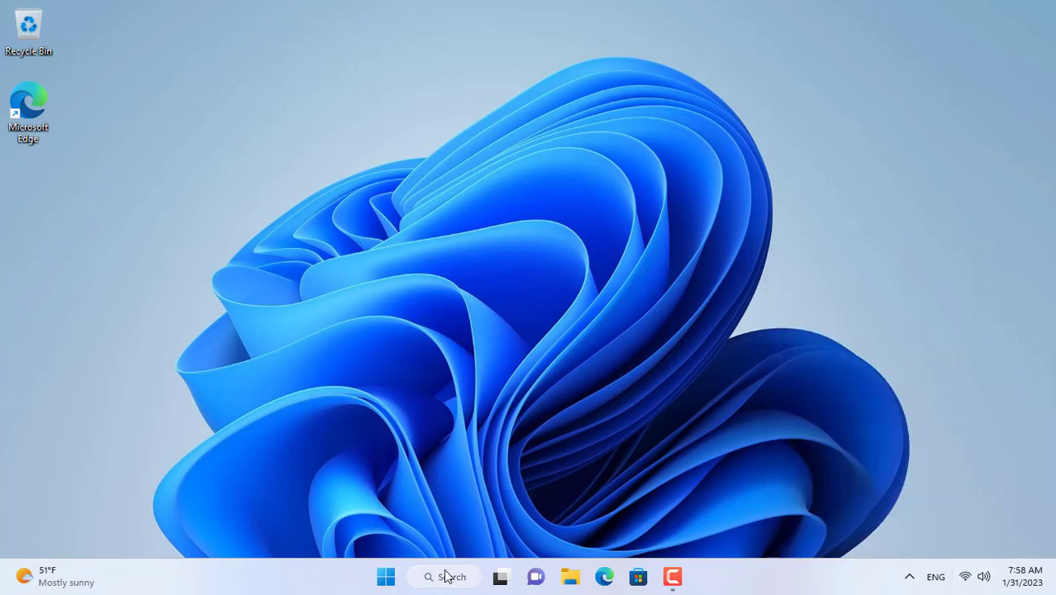
click(446, 576)
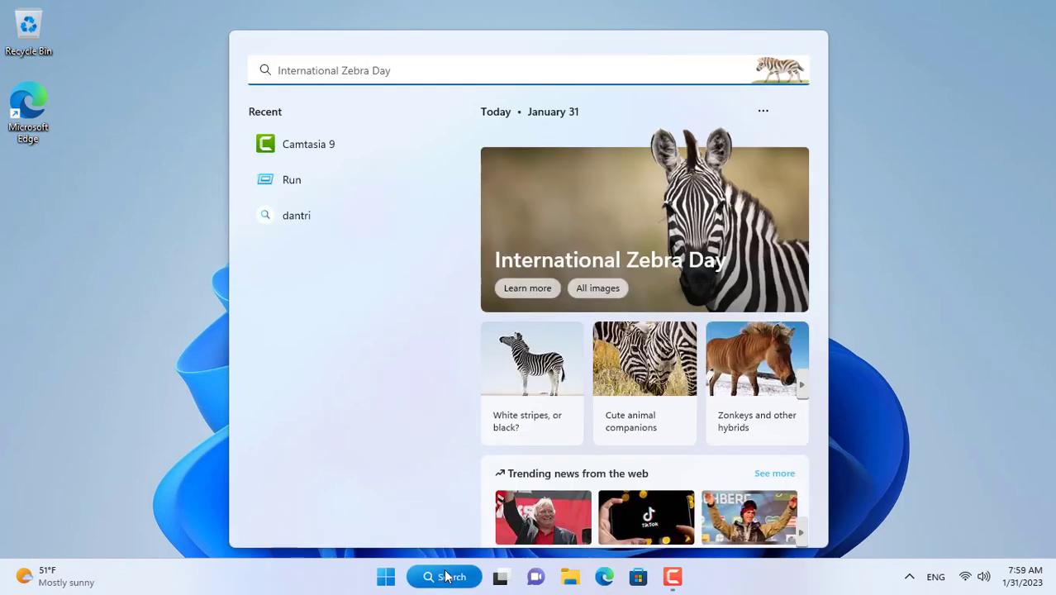
text(mstsc)
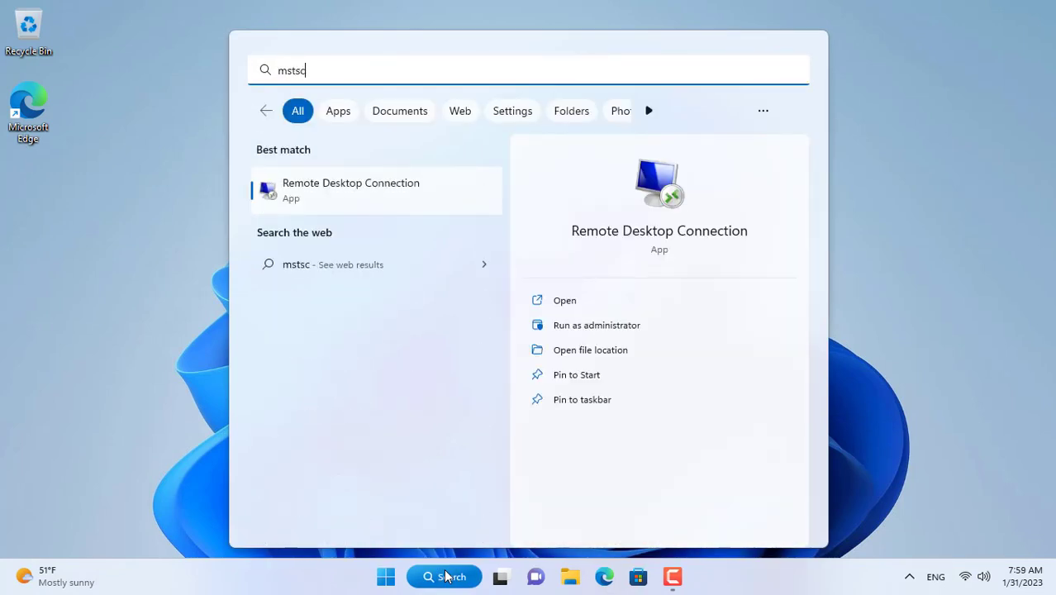
Step: Connect to 192.168.1.8 as the Torrent account with its password, permanently accepting the certificate
click(657, 190)
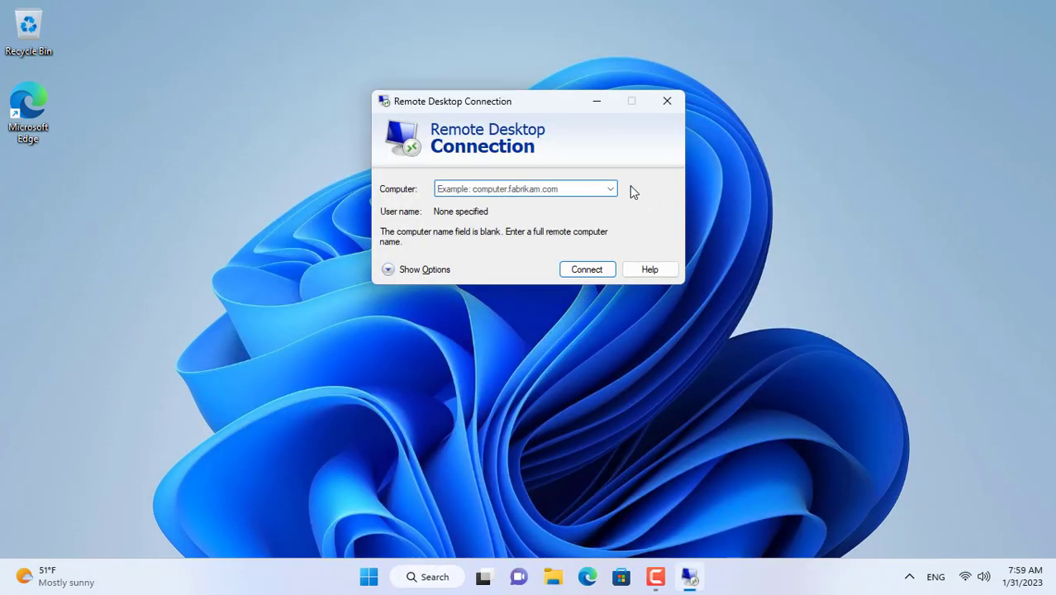
text(192.168.1.8)
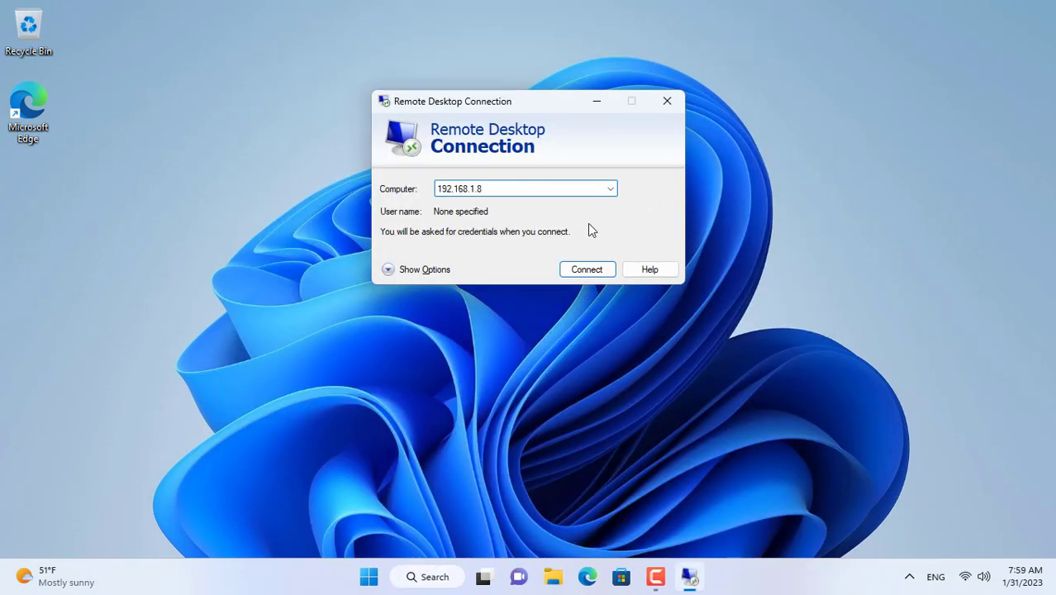
click(587, 269)
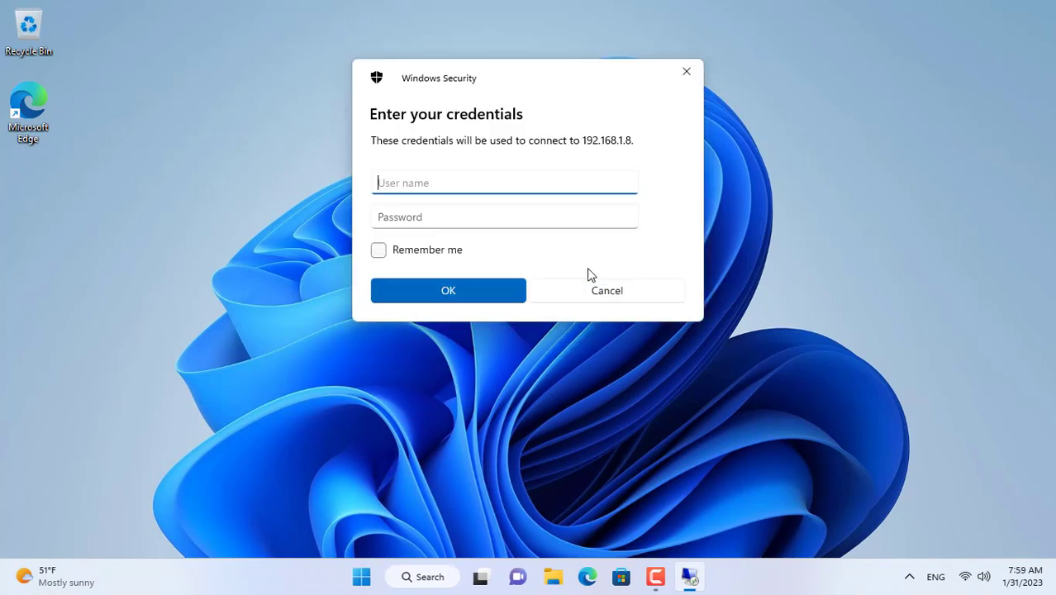
text(Torrent)
key(Tab)
text(****)
click(492, 291)
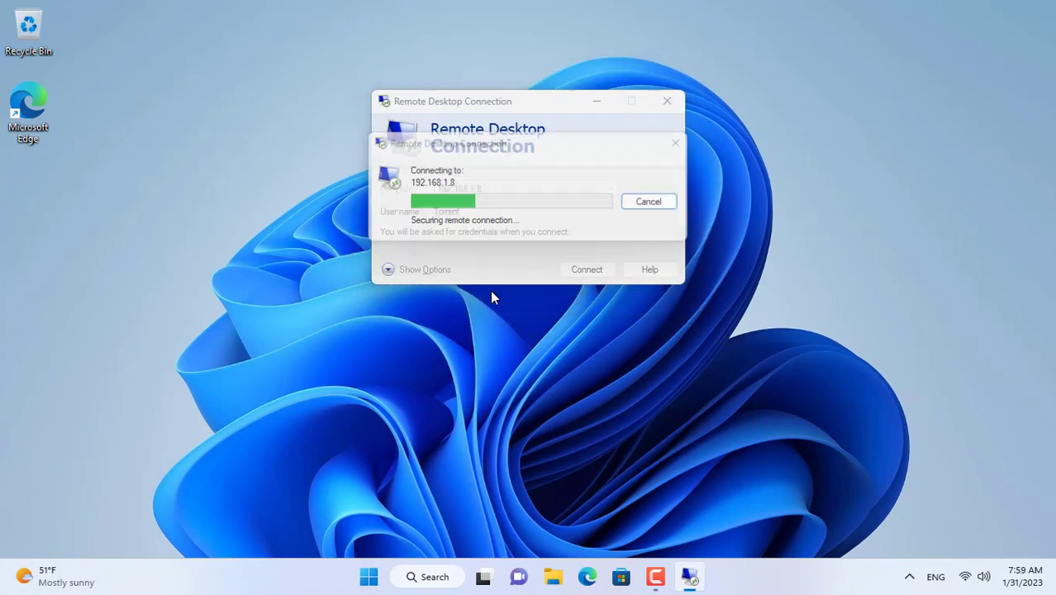
click(492, 296)
click(596, 323)
drag(558, 10, 981, 11)
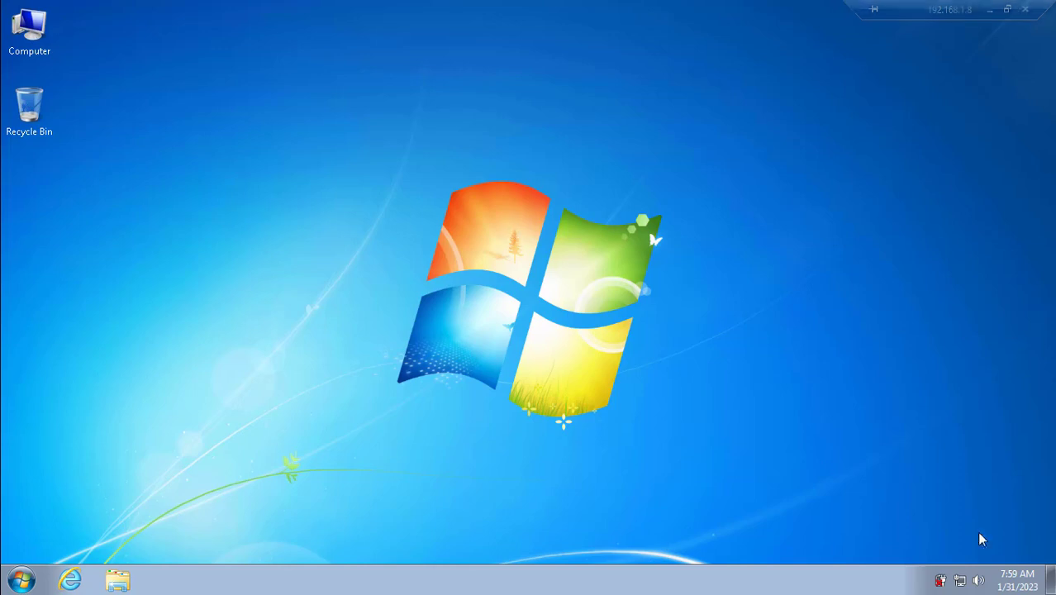
Step: Set Local Area Connection IPv4 to 192.168.1.8, mask 255.255.255.0, gateway 192.168.1.1, DNS 8.8.8.8/8.8.4.4
right_click(961, 582)
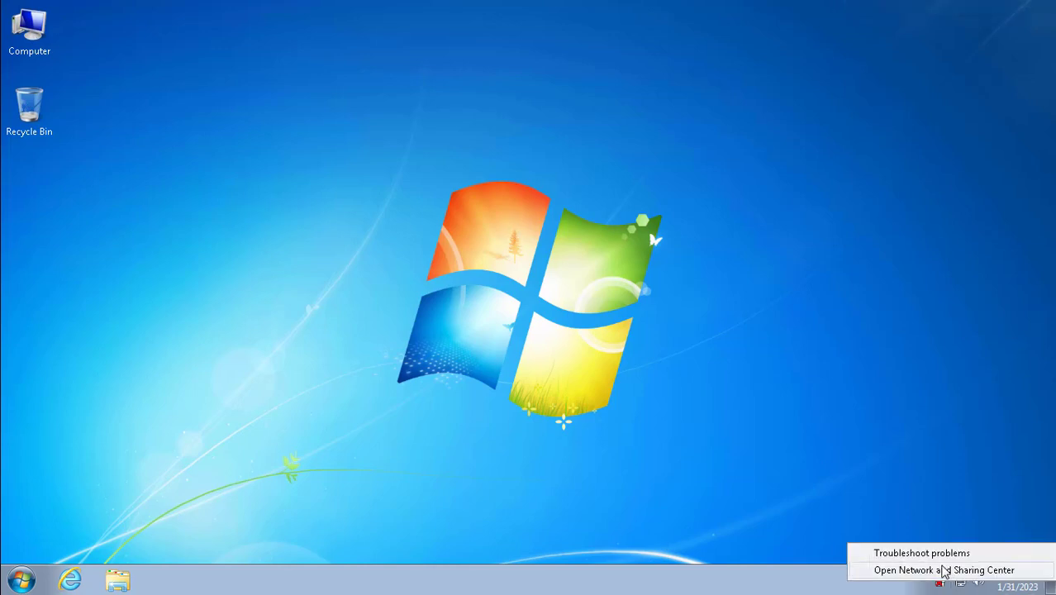
click(940, 570)
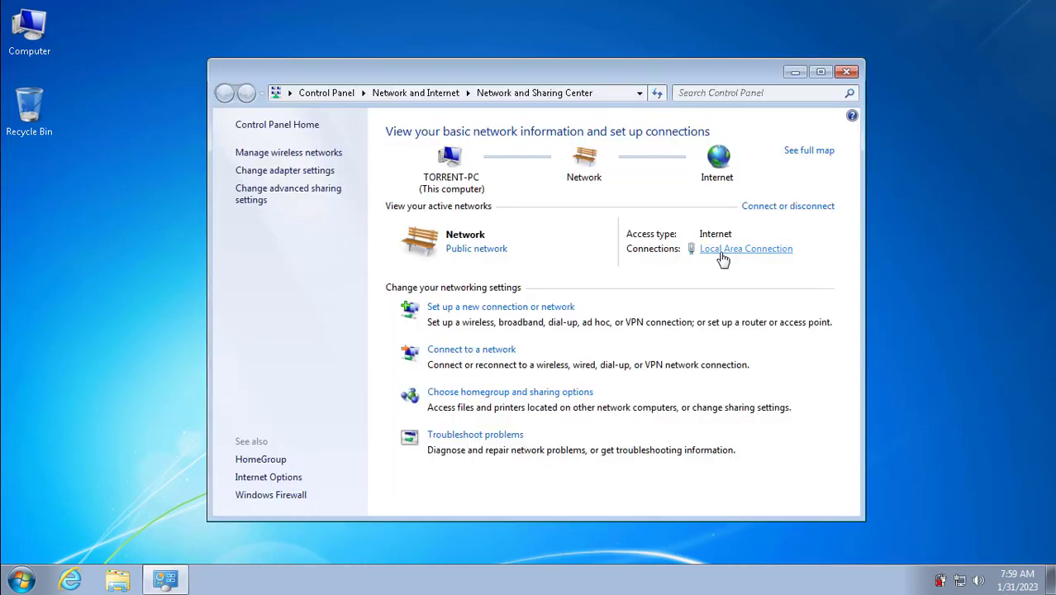
click(723, 257)
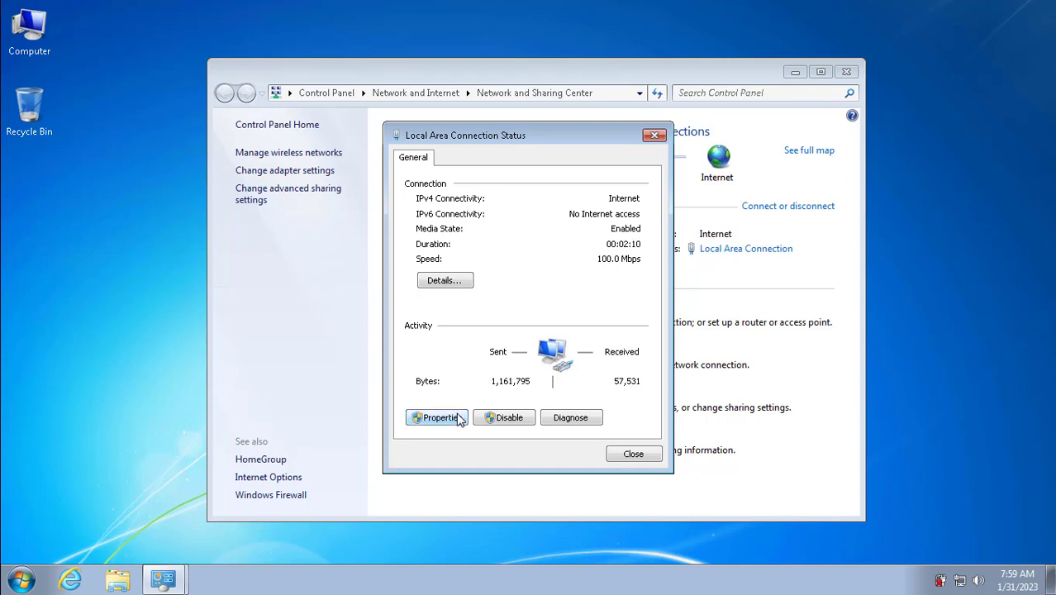
click(437, 417)
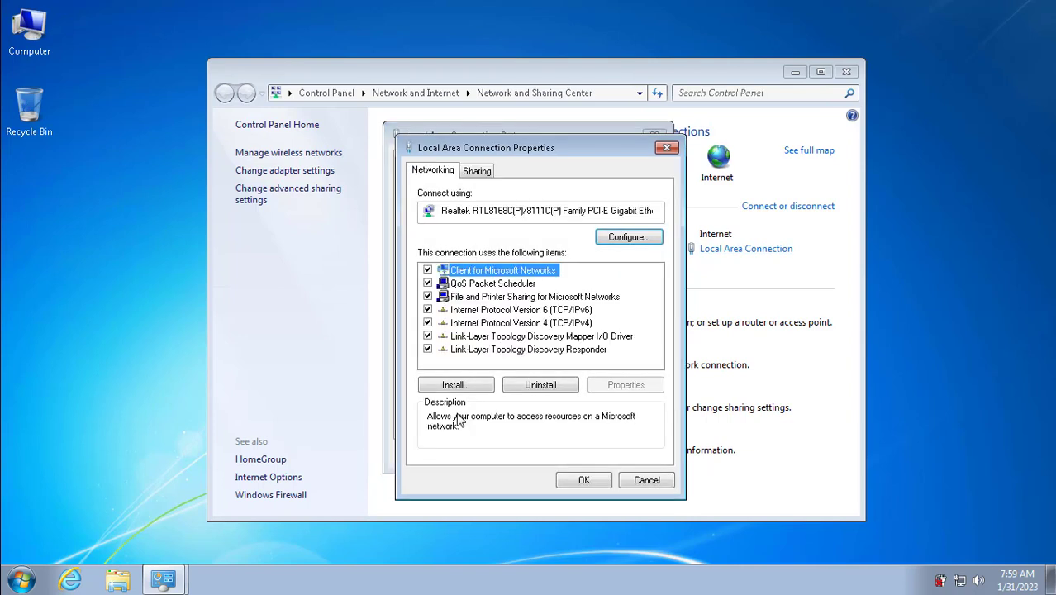
double_click(532, 327)
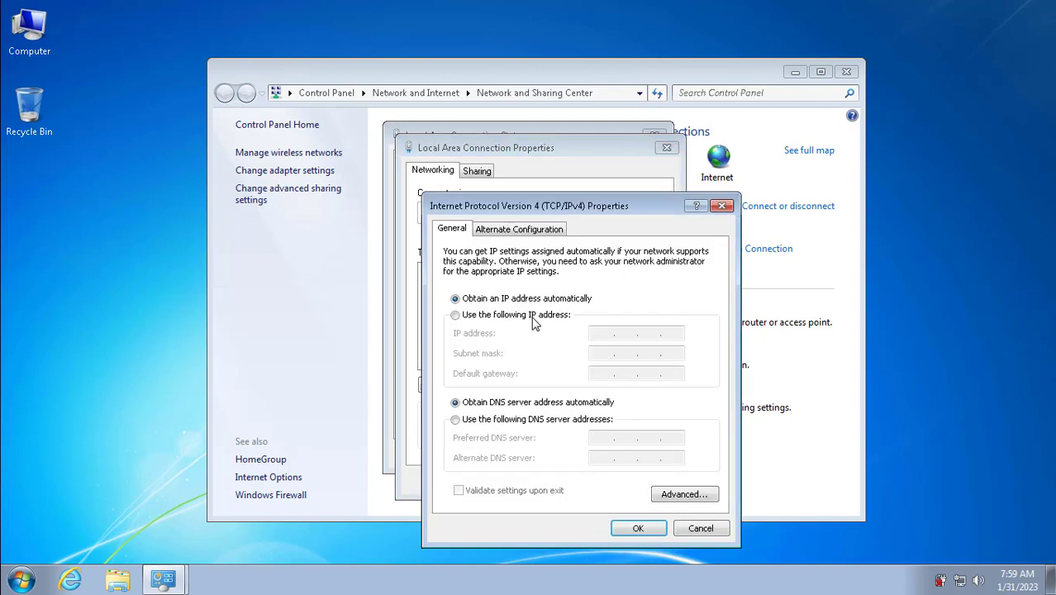
click(533, 316)
click(597, 333)
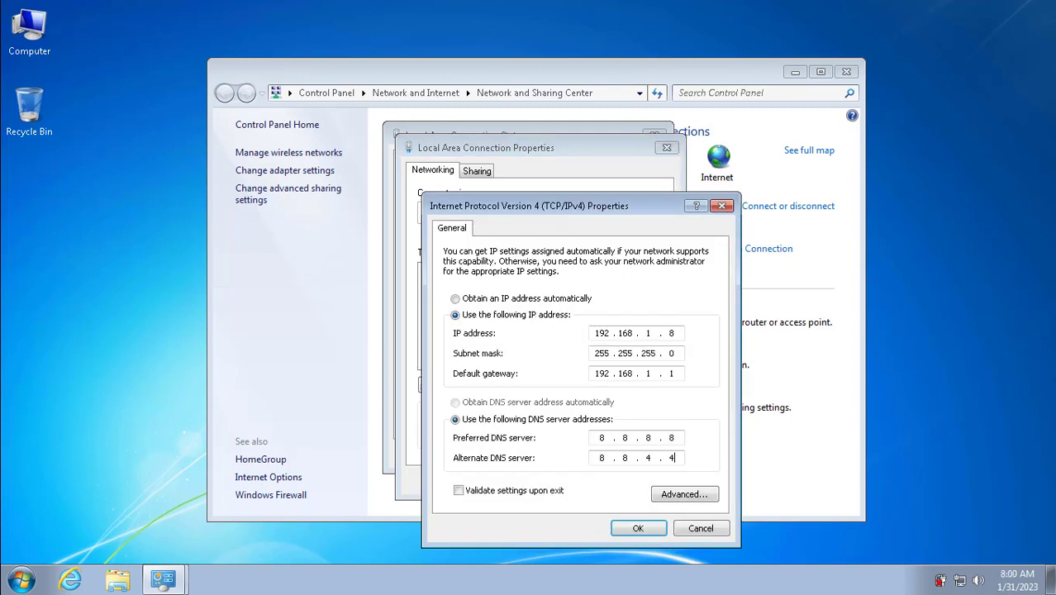
double_click(672, 333)
click(637, 529)
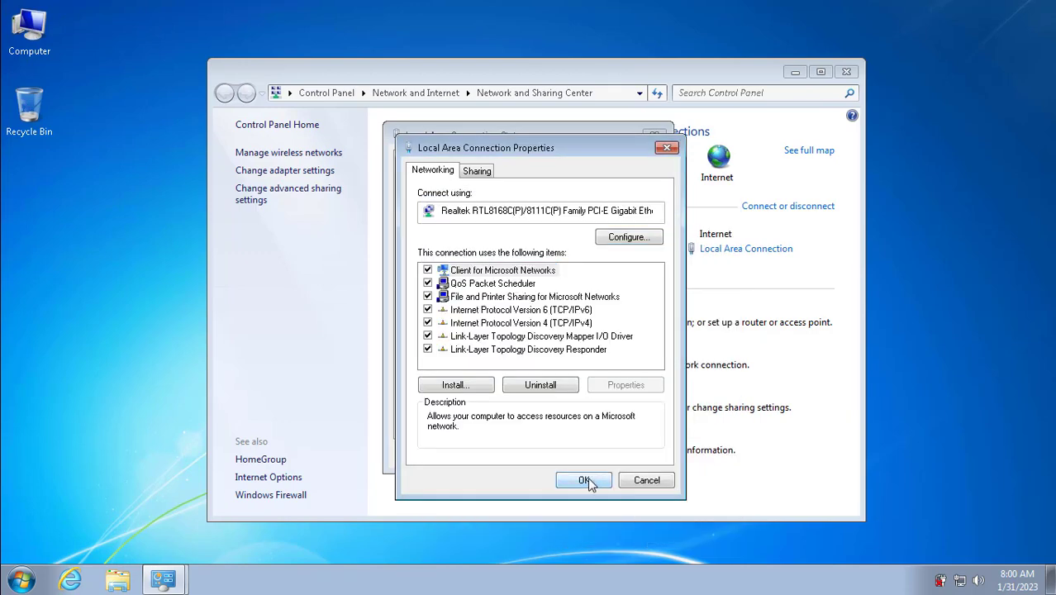
click(592, 479)
click(631, 455)
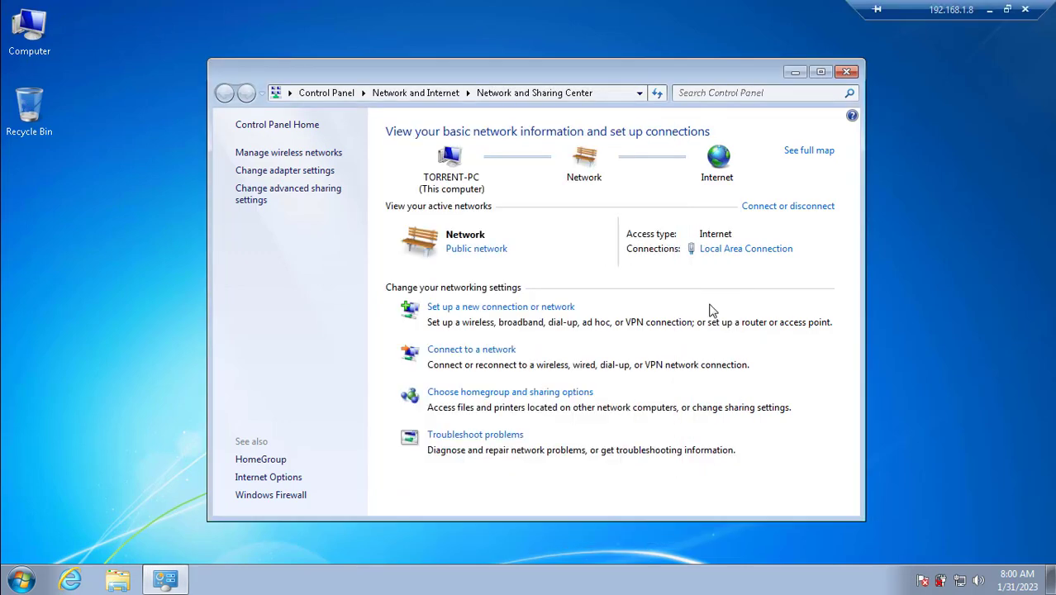
click(847, 73)
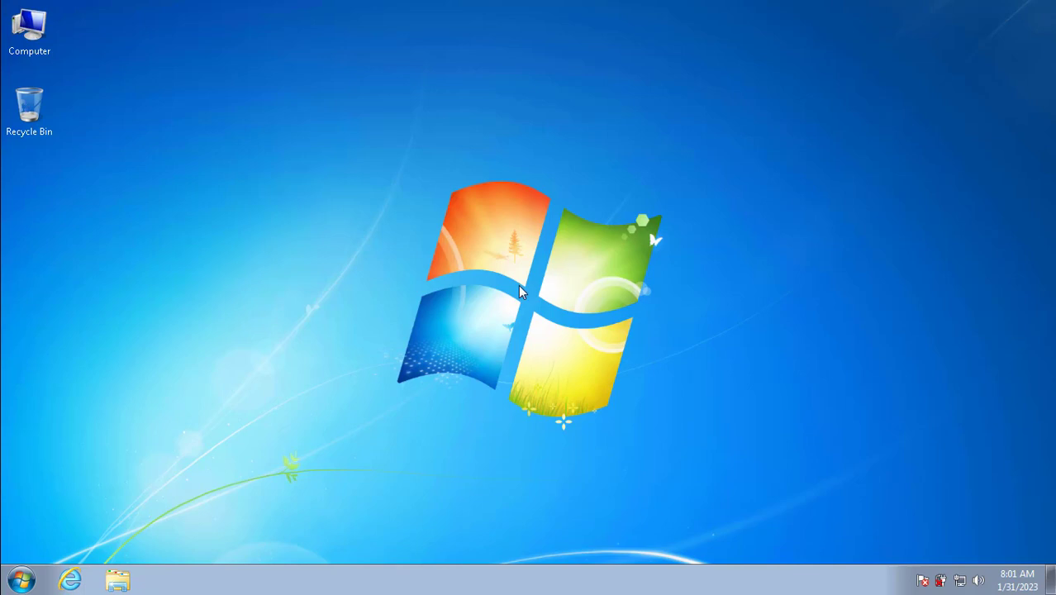
Step: Minimise the remote session and search Edge for 'qbittorrent download'
mouse_move(921, 8)
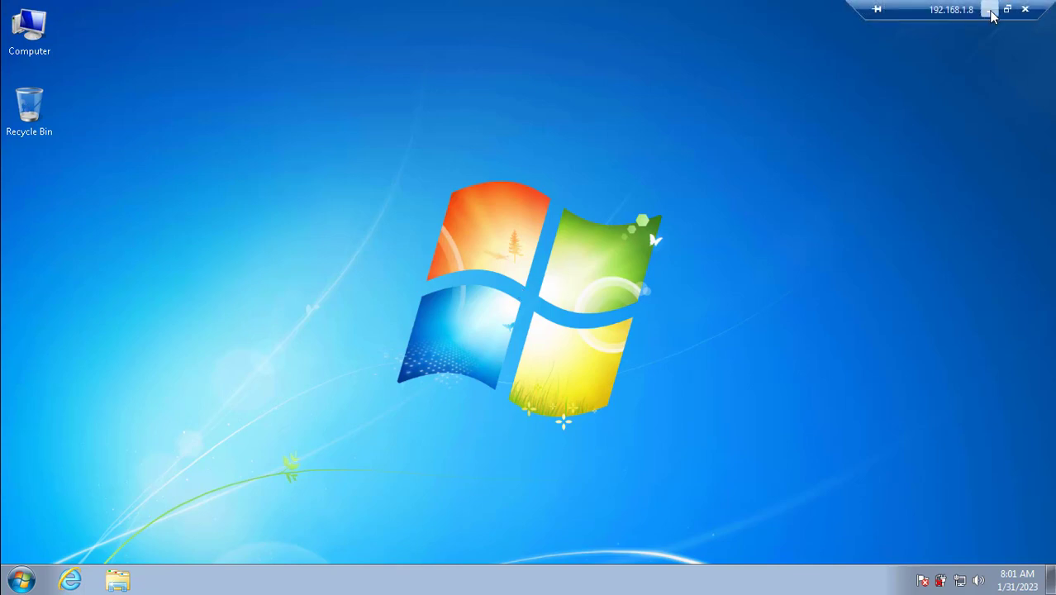
click(989, 8)
click(586, 577)
text(qbittorrent download)
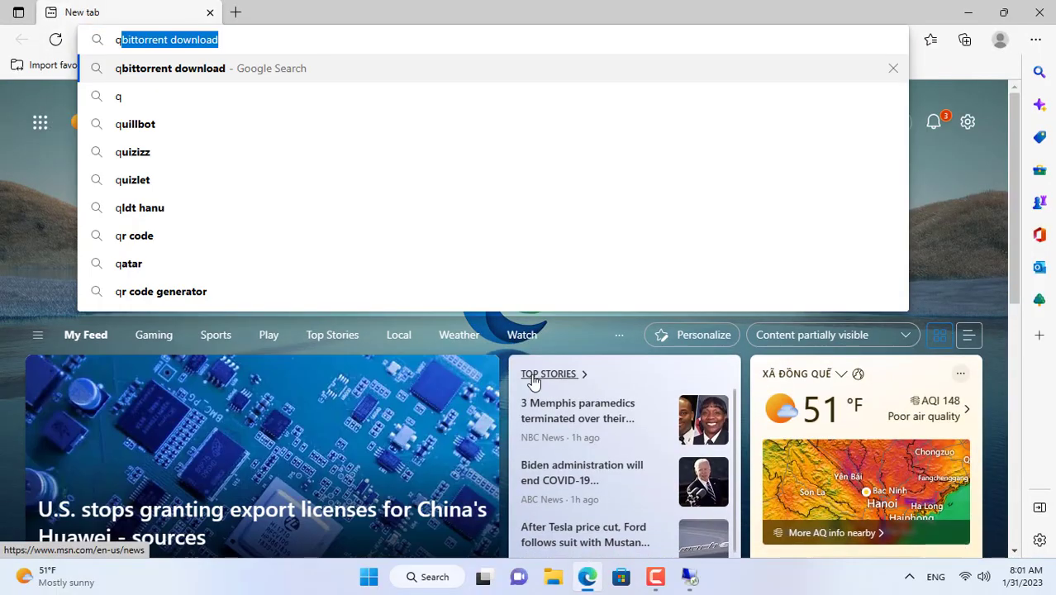
click(193, 76)
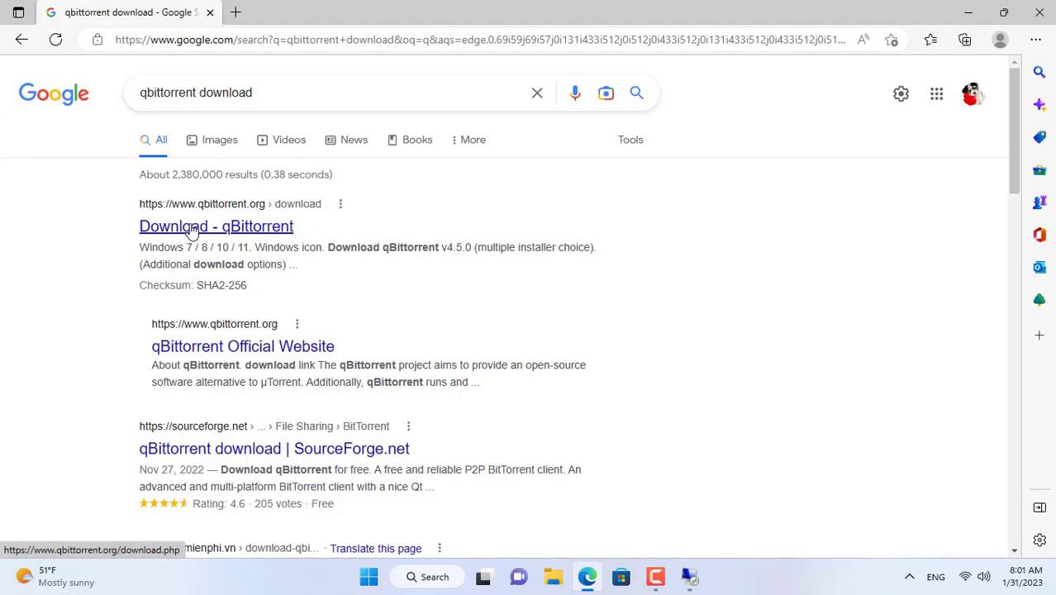
Step: Download the qBittorrent v4.5.0 Windows x64 installer from FossHub and show it in its folder
click(224, 237)
scroll(347, 300, down, 2)
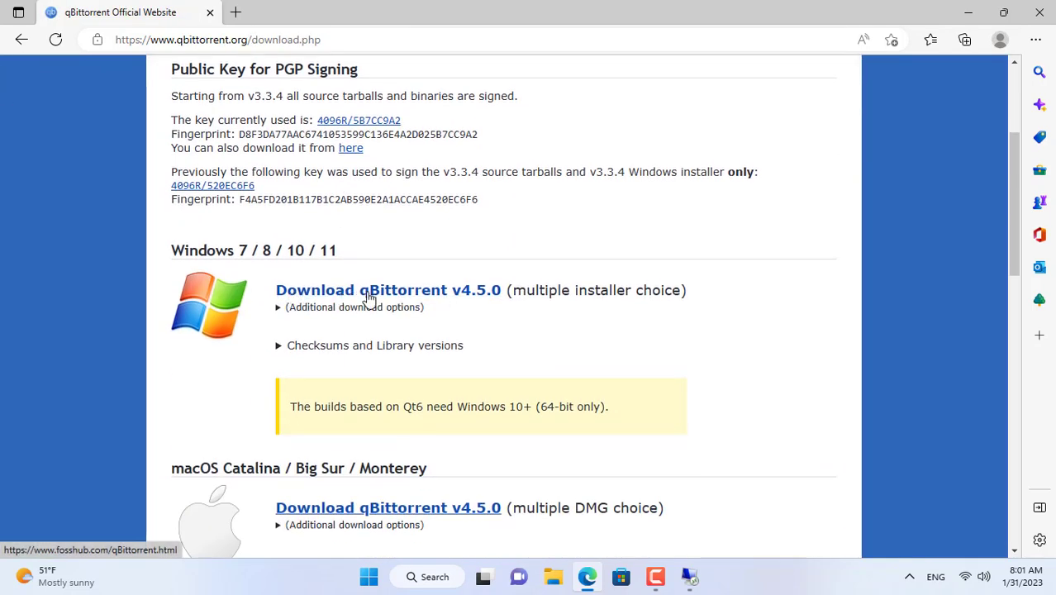
click(395, 297)
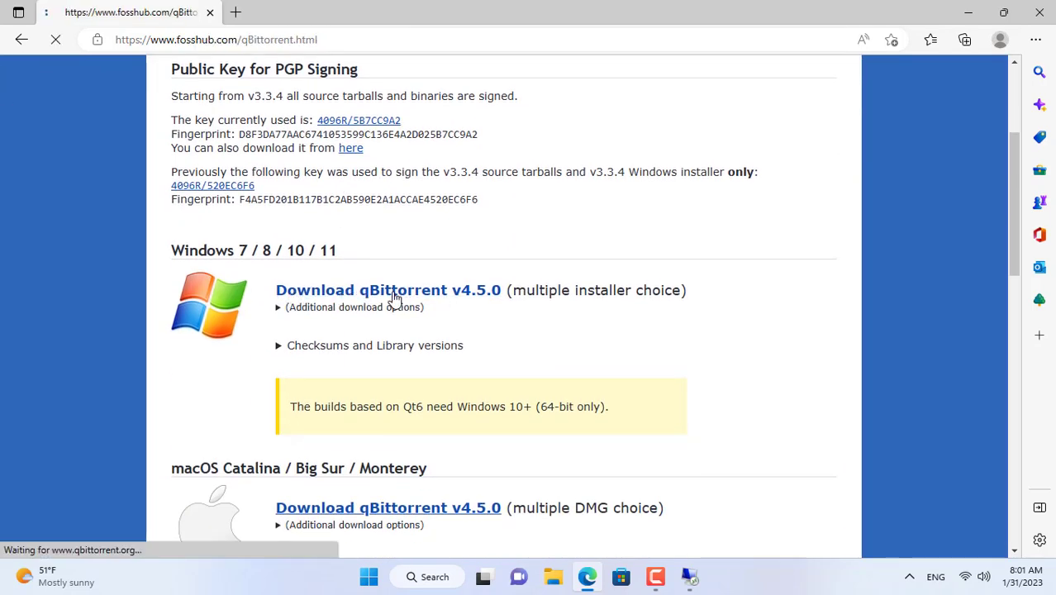
scroll(395, 297, down, 1)
click(339, 263)
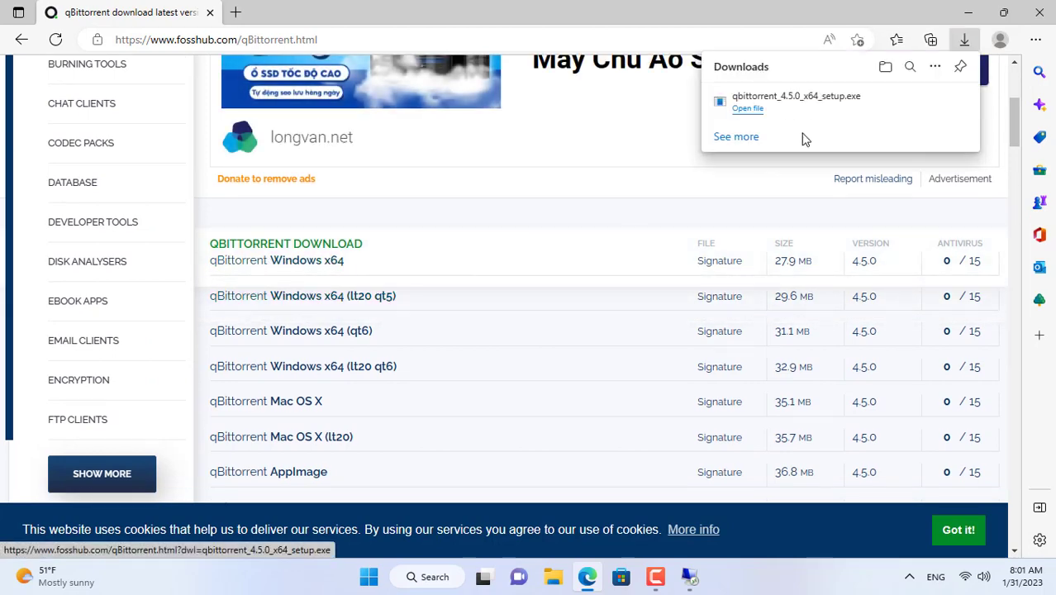
click(913, 103)
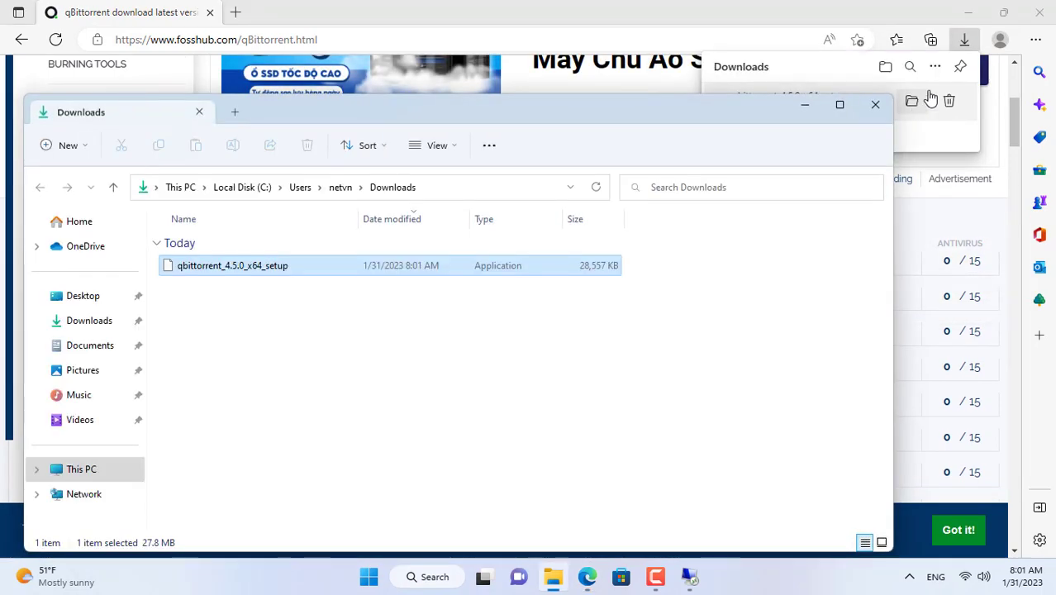
Step: Cut qbittorrent_4.5.0_x64_setup from Downloads and return to the Windows 7 remote desktop
click(1046, 17)
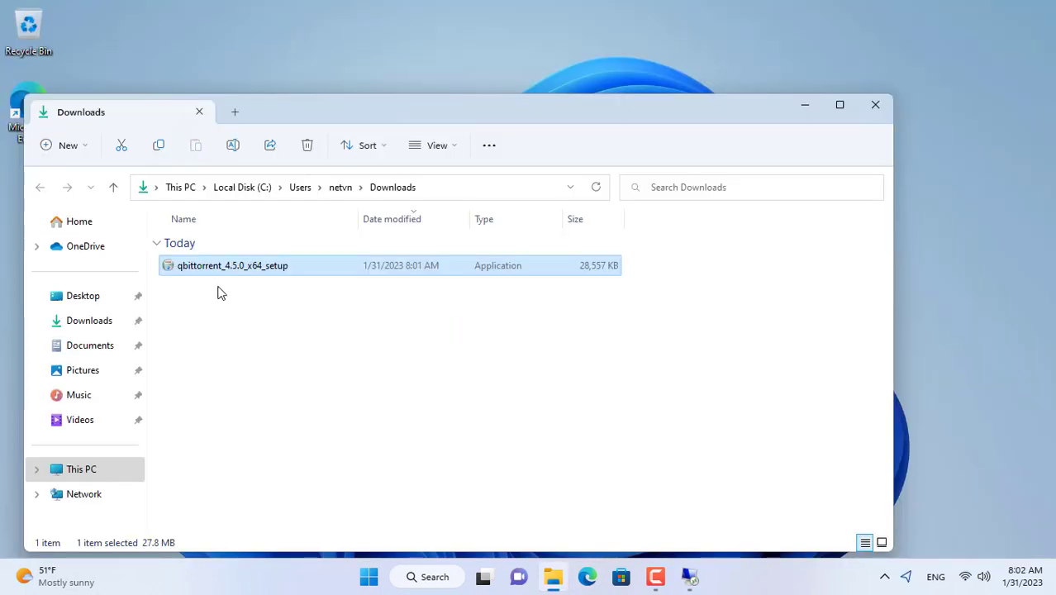
right_click(211, 269)
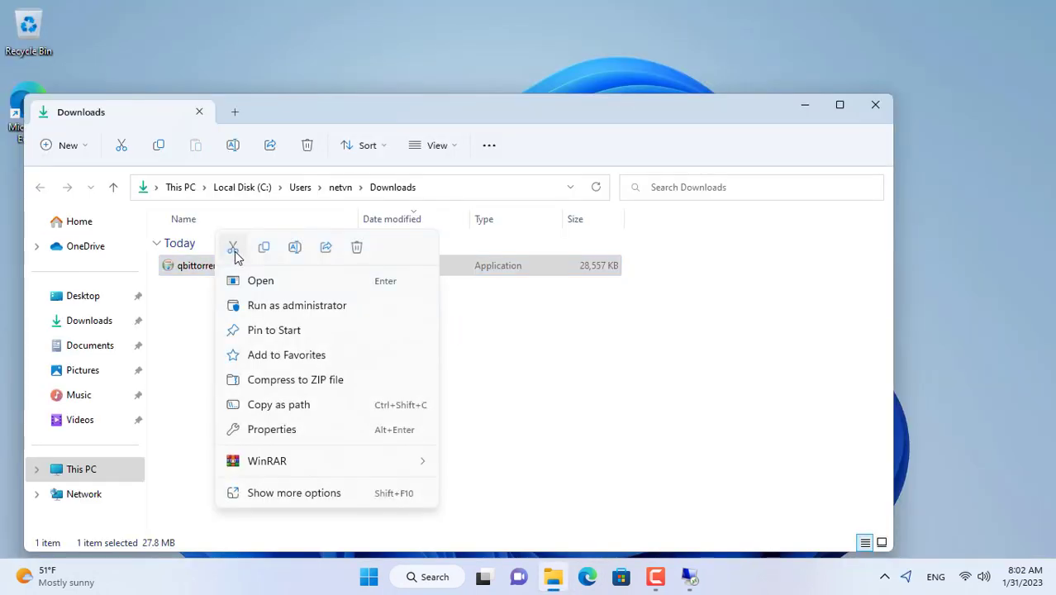
click(235, 252)
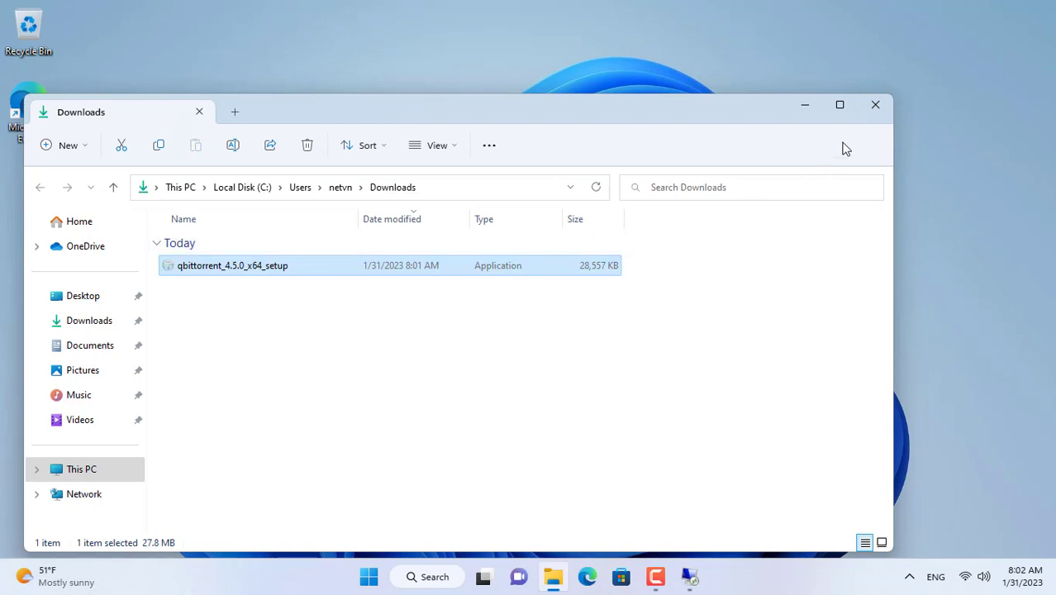
click(801, 104)
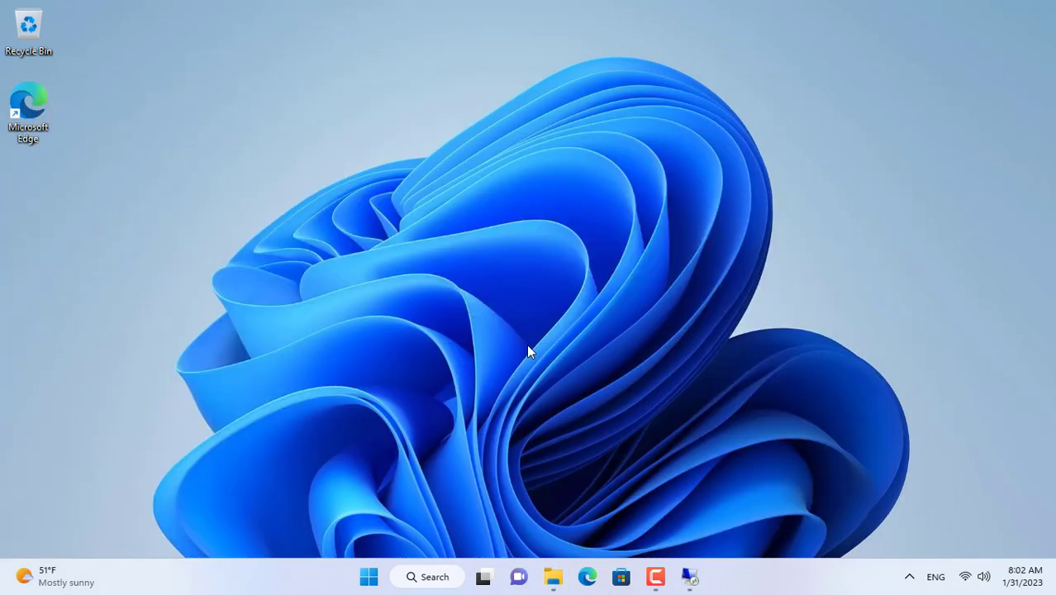
click(700, 575)
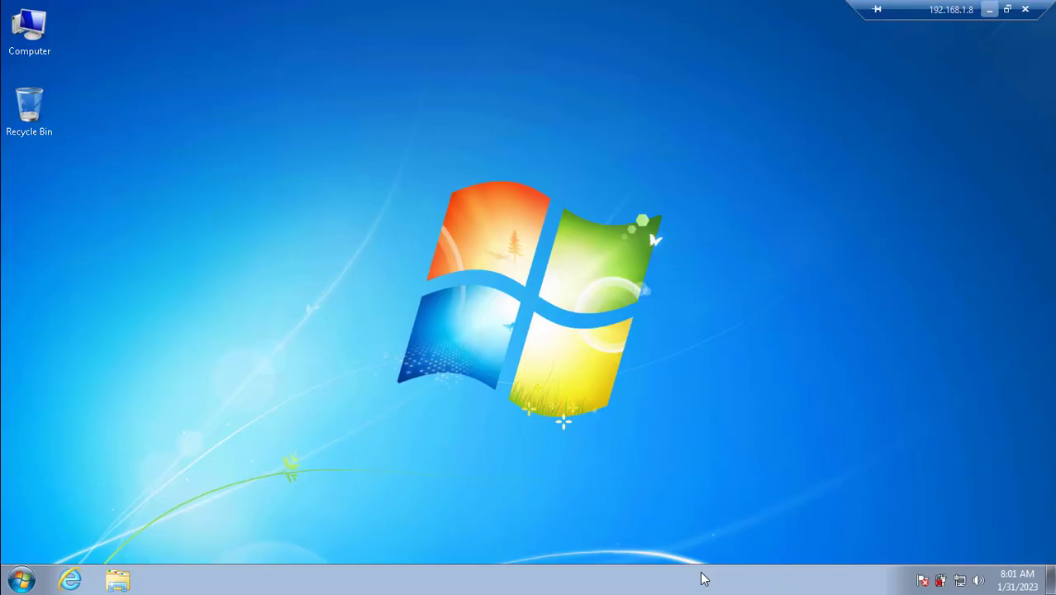
Step: Paste the qBittorrent 4.5.0 installer onto the Windows 7 desktop and run it as administrator
right_click(353, 225)
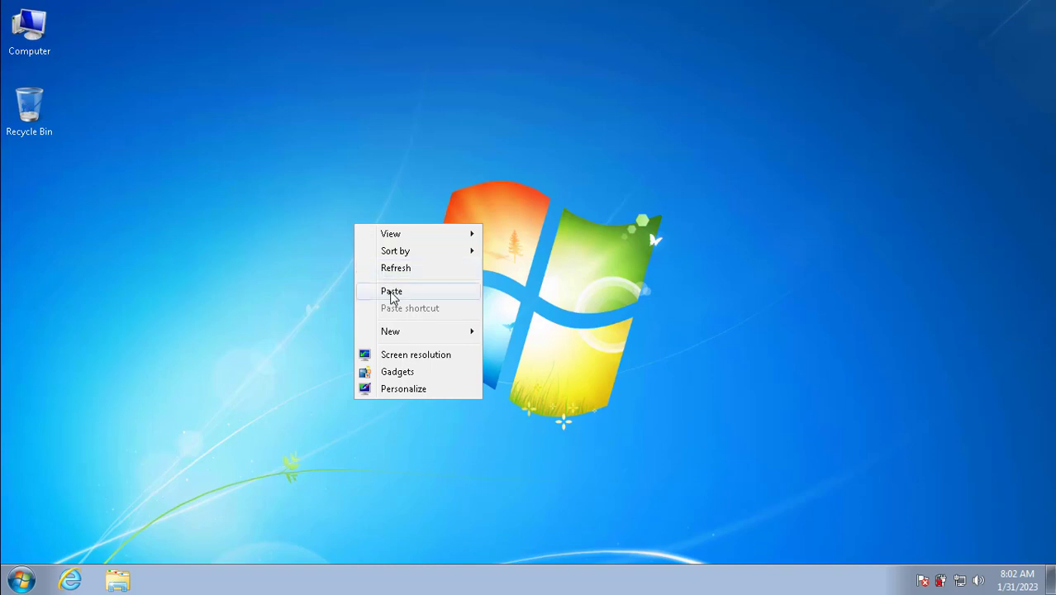
click(392, 292)
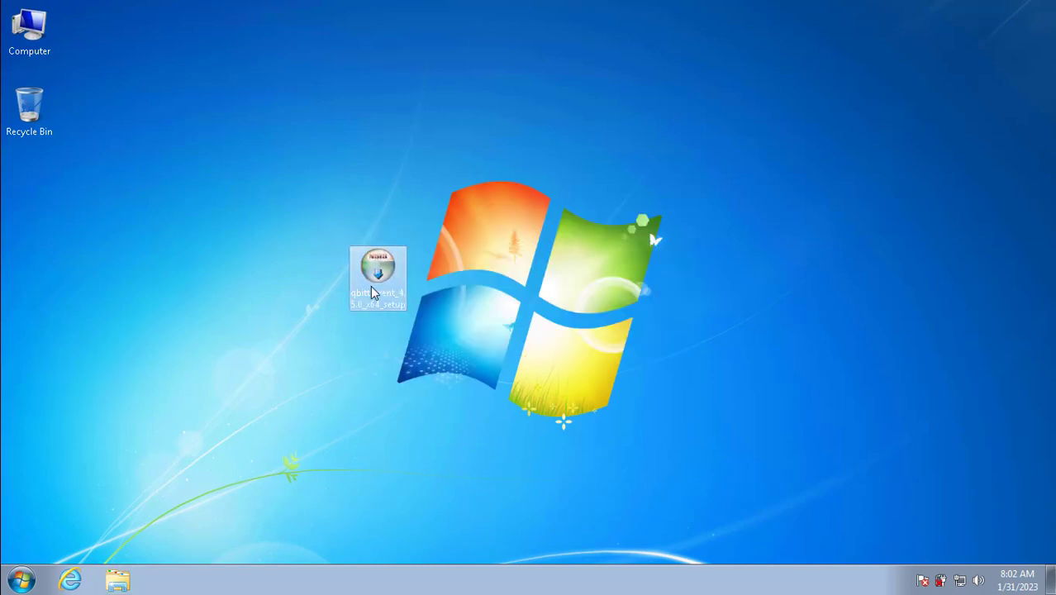
double_click(385, 275)
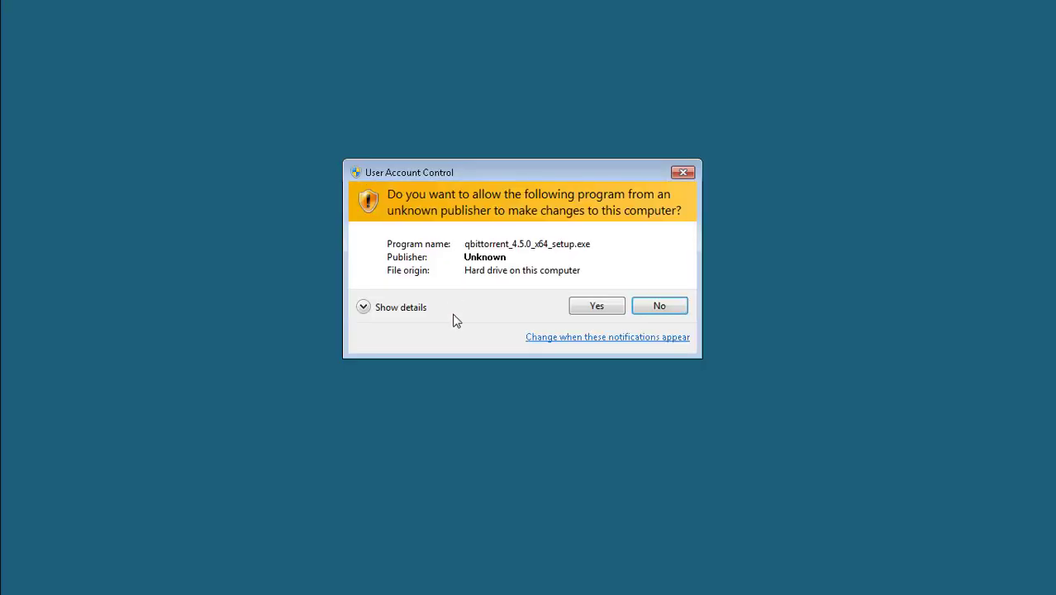
click(580, 308)
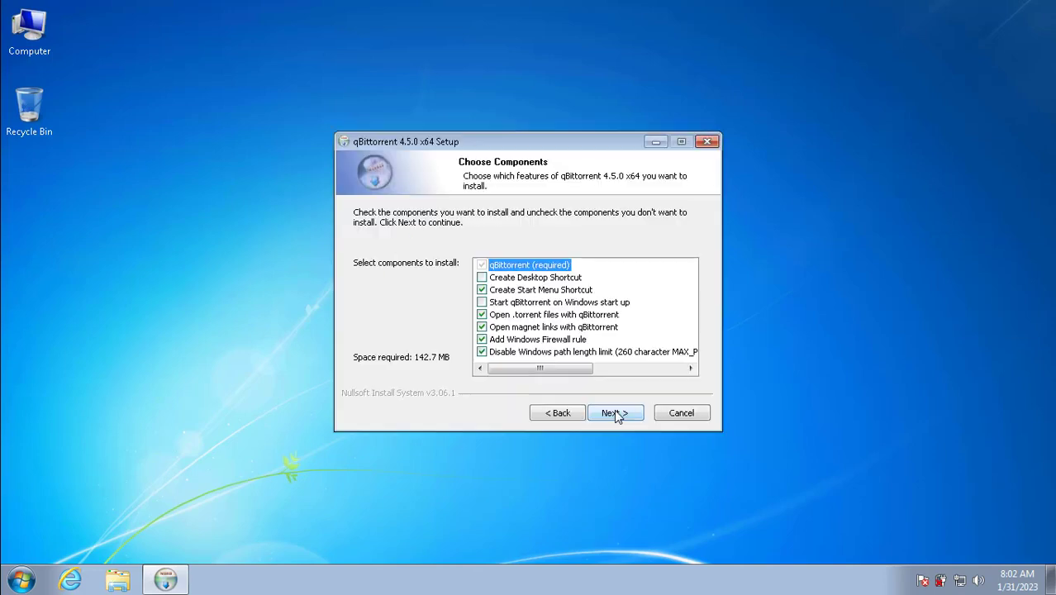
Step: Install with desktop shortcut and start-with-Windows, accept the legal notice, then recycle the installer
click(482, 278)
click(482, 303)
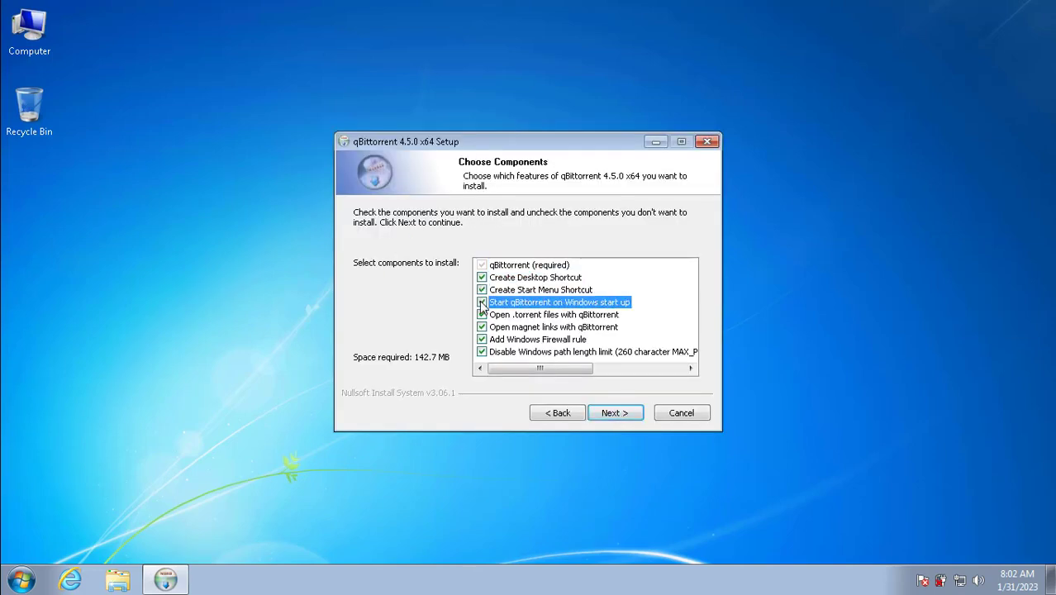
click(611, 412)
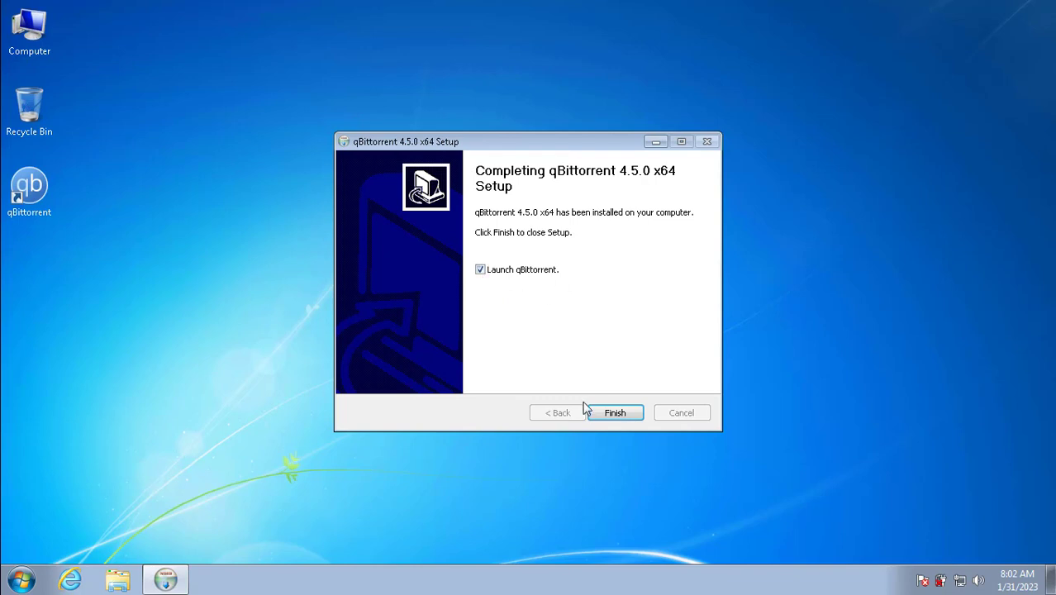
click(608, 413)
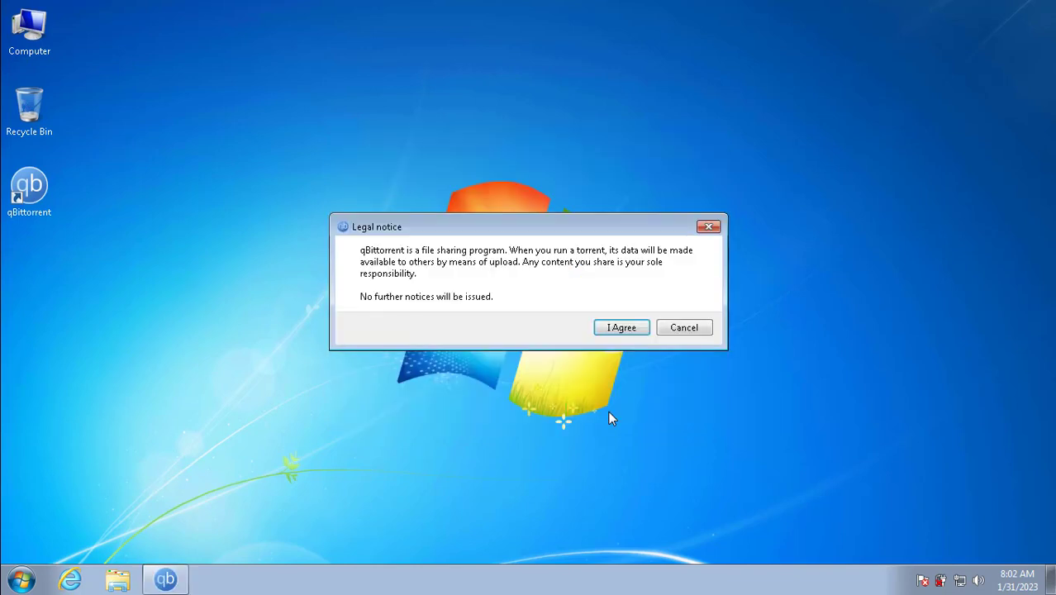
click(619, 328)
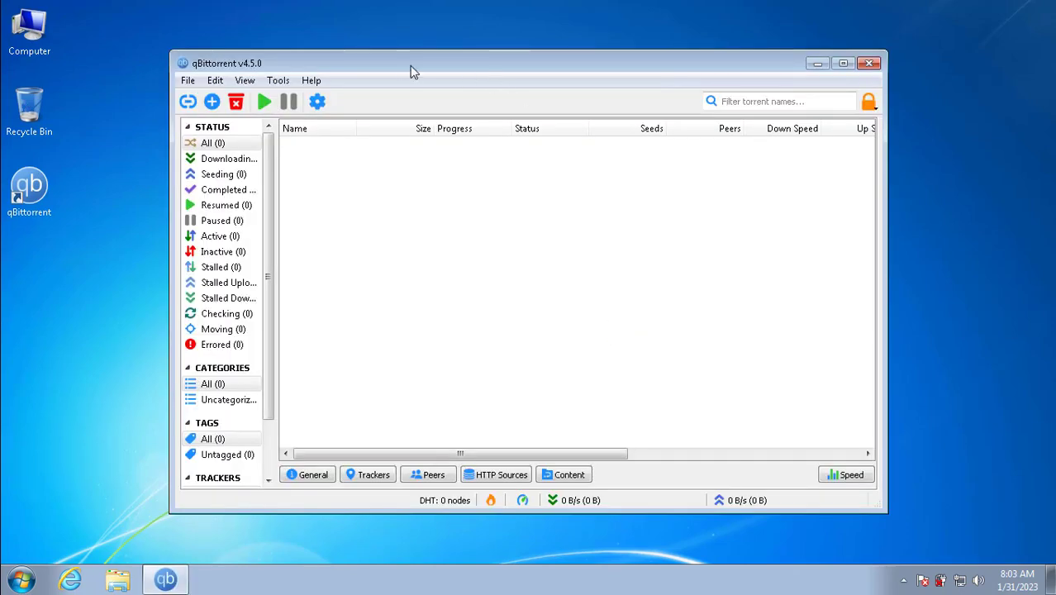
drag(401, 68, 702, 72)
drag(349, 266, 24, 107)
Step: Maximize qBittorrent, tick Enable embedded tracker in Advanced options, set port 9000, and save
double_click(658, 74)
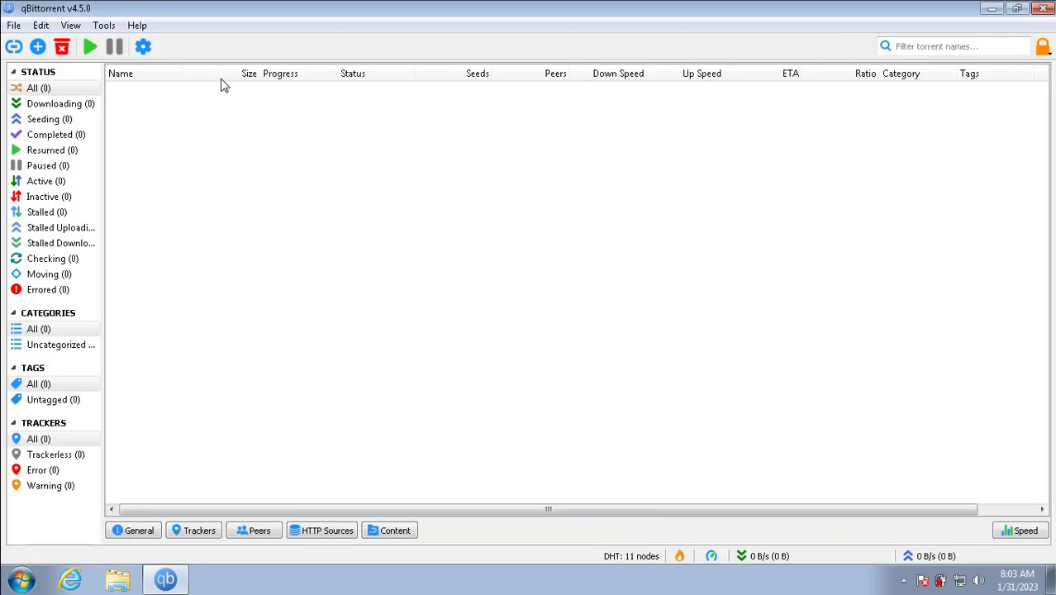
click(149, 47)
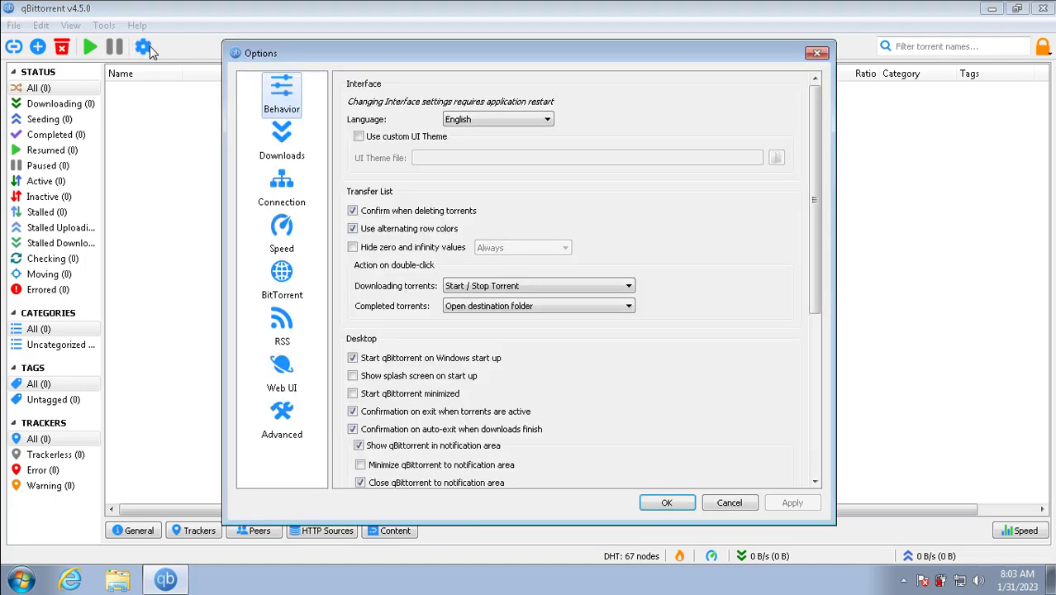
click(288, 427)
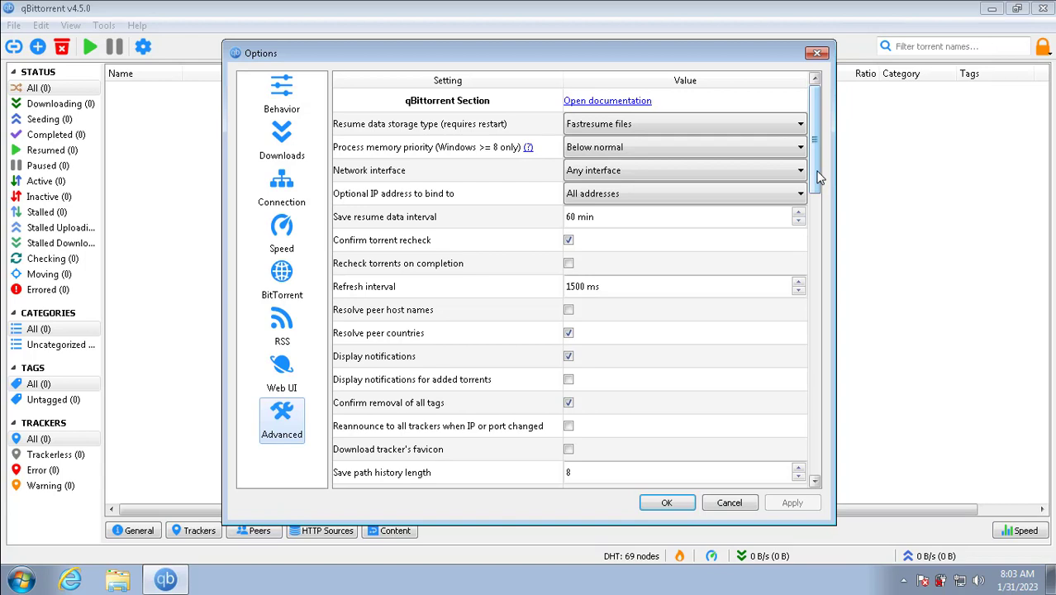
drag(817, 176, 811, 242)
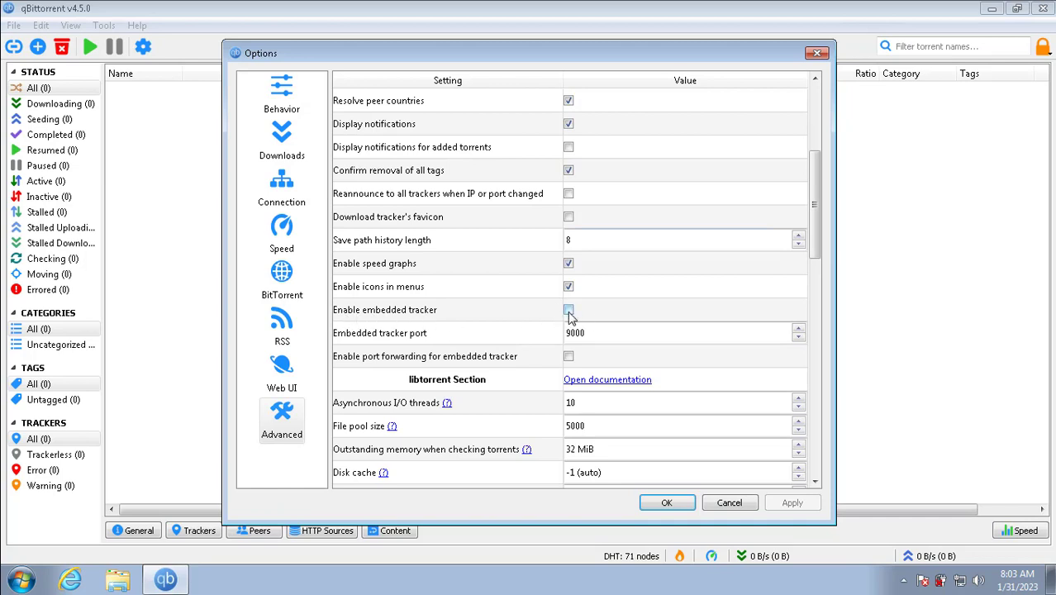
click(568, 311)
drag(591, 330, 560, 330)
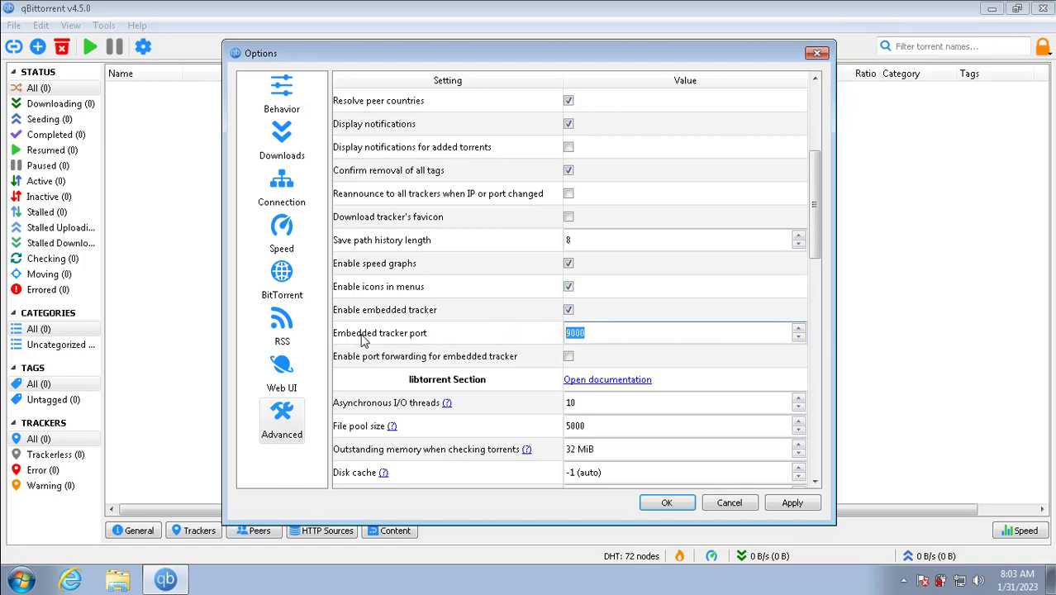
click(666, 504)
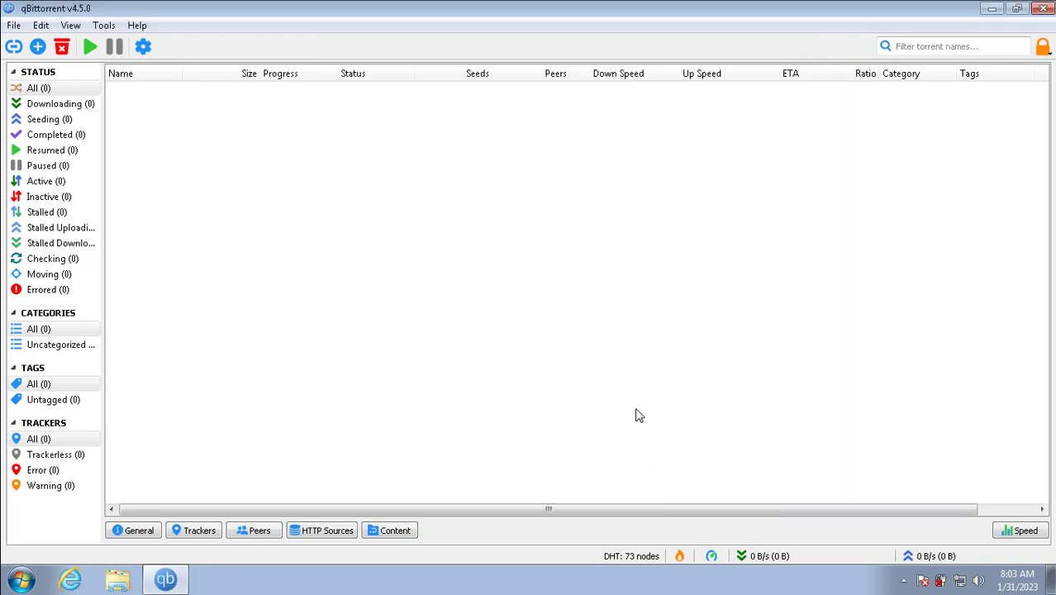
Step: Open the NETGEAR admin in Edge, sign in, and go to ADVANCED > Advanced Setup > Port Forwarding
mouse_move(822, 7)
click(990, 10)
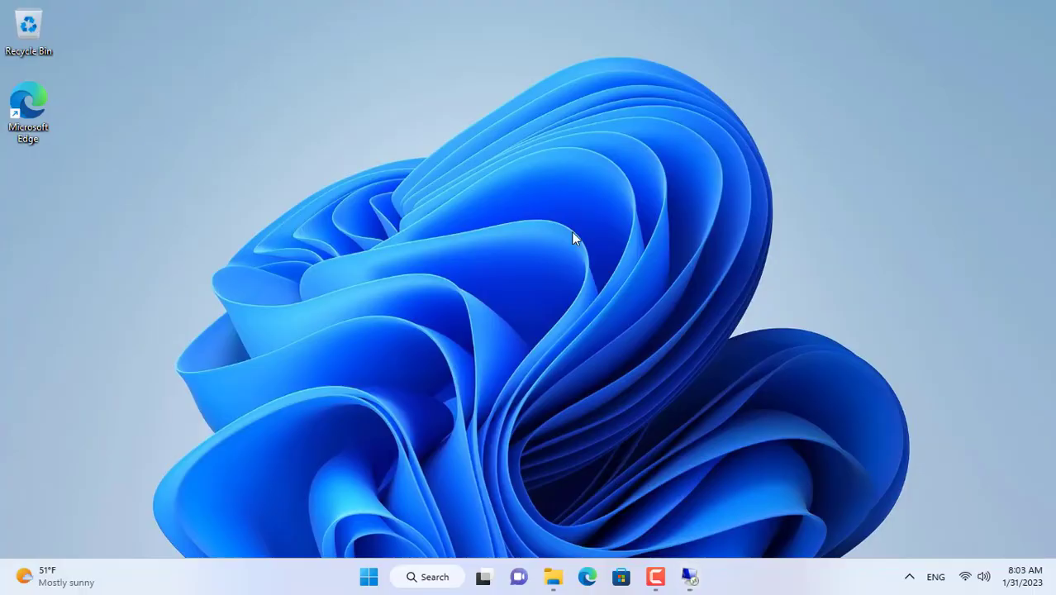
click(586, 577)
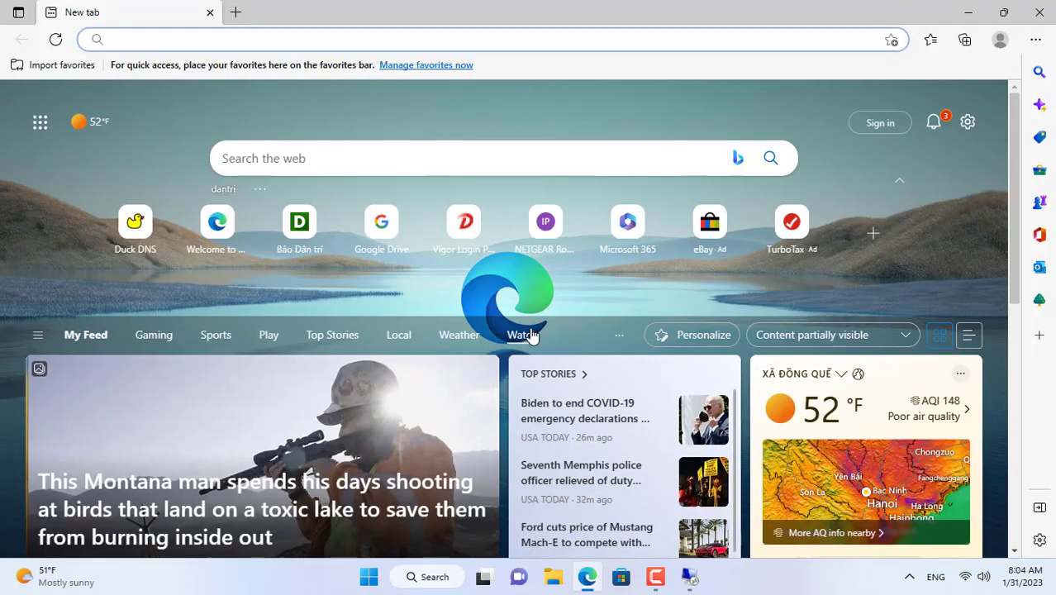
click(547, 240)
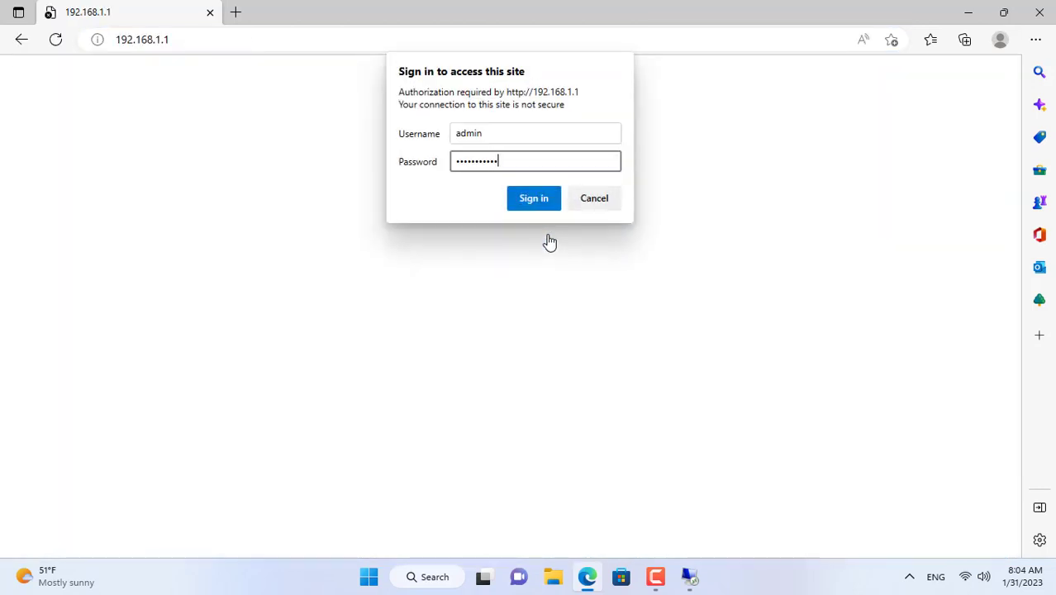
key(Return)
click(168, 128)
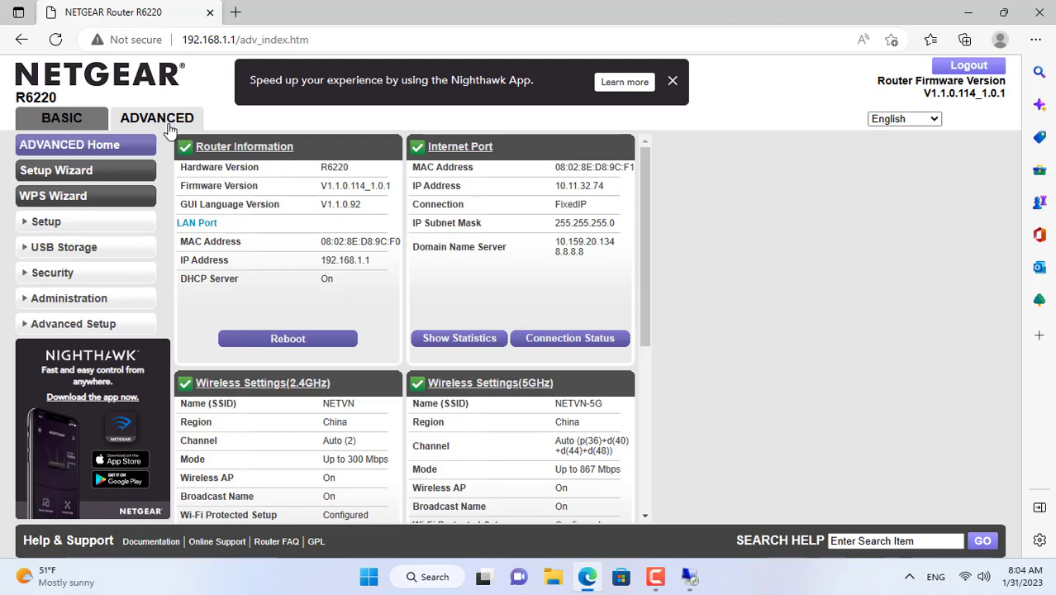
click(89, 329)
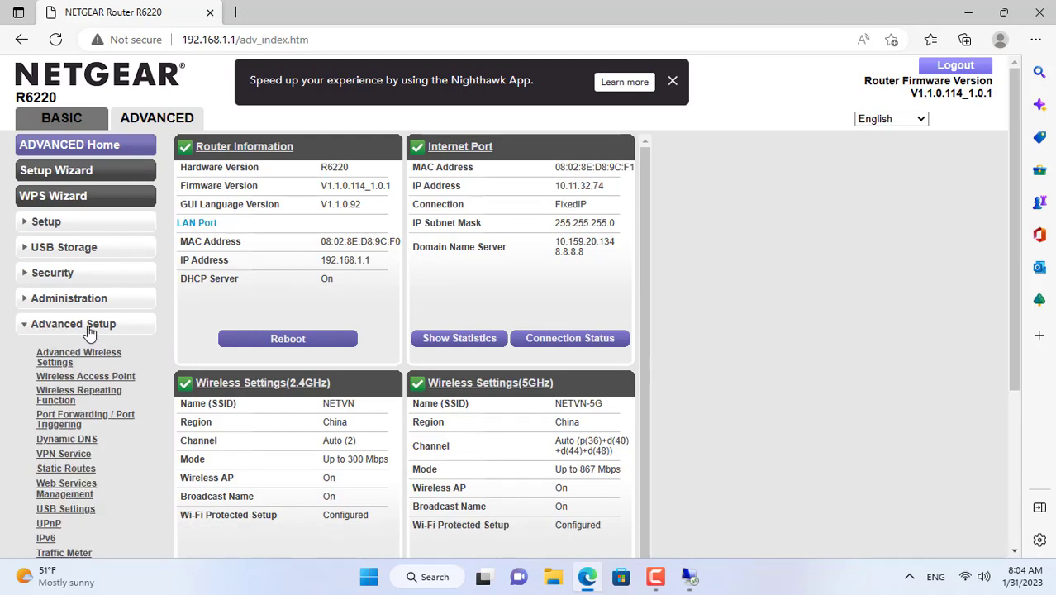
click(86, 423)
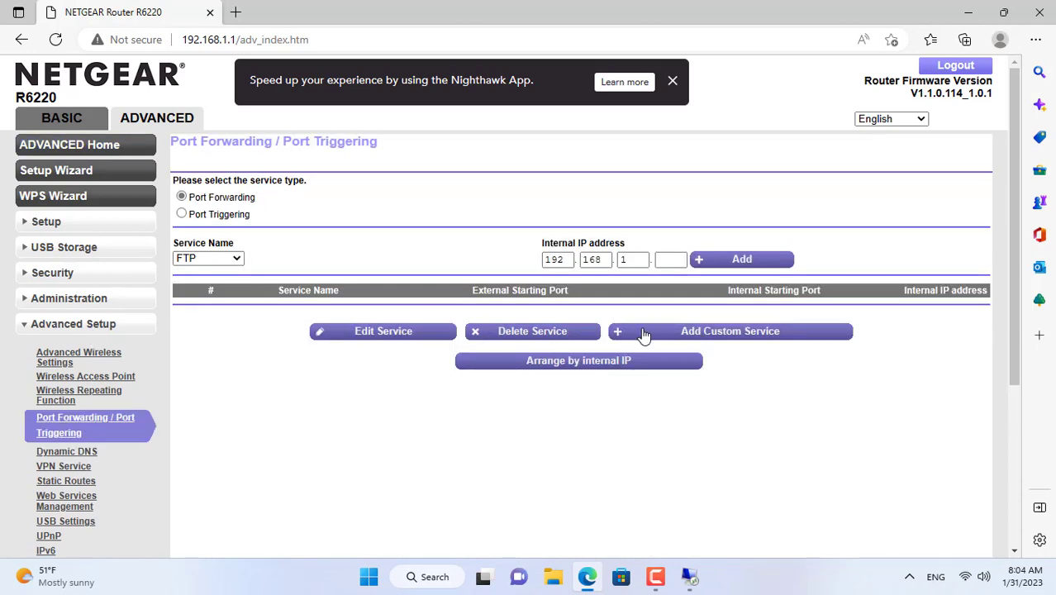
Step: Start a custom service named Tracker with external and internal port 9000
click(612, 332)
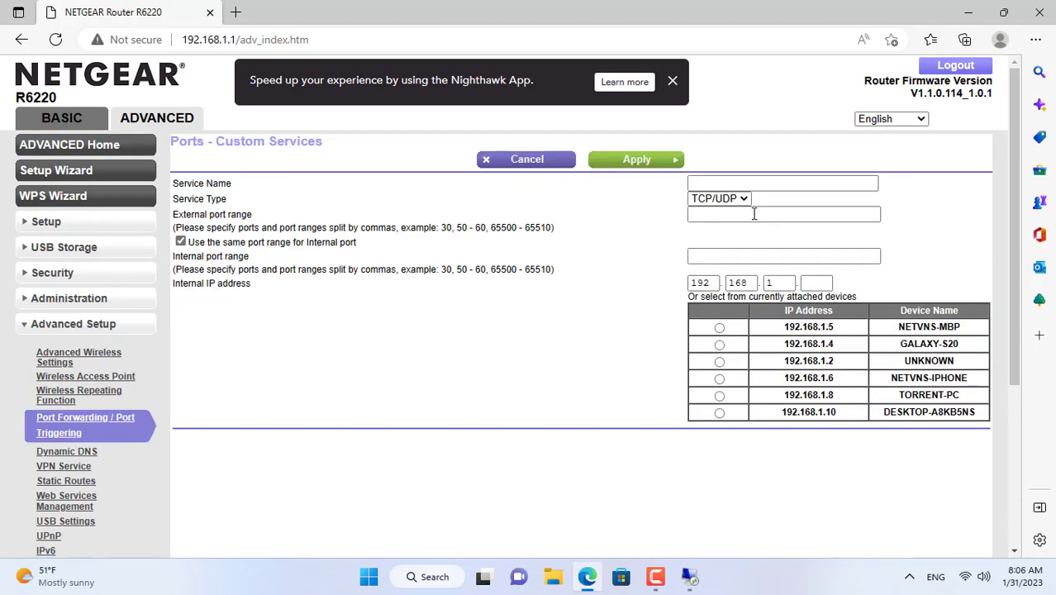
click(738, 183)
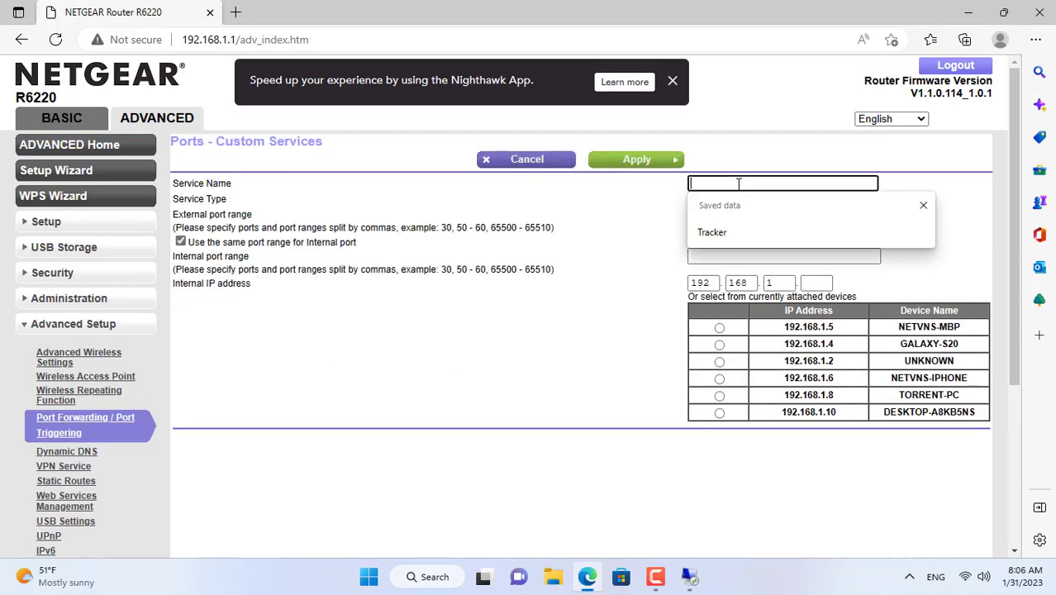
click(712, 232)
click(736, 216)
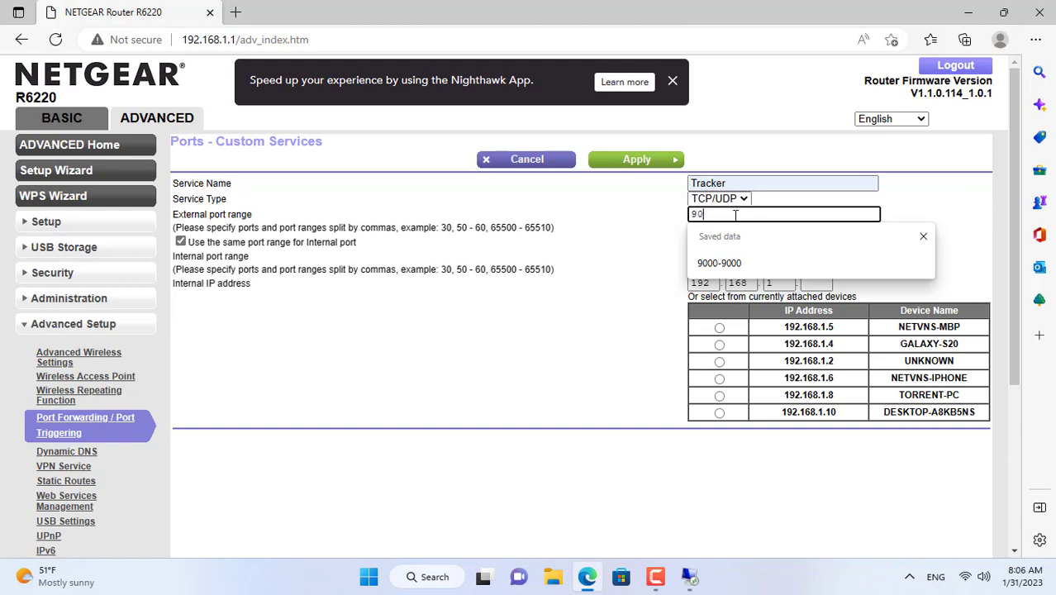
click(653, 254)
double_click(743, 255)
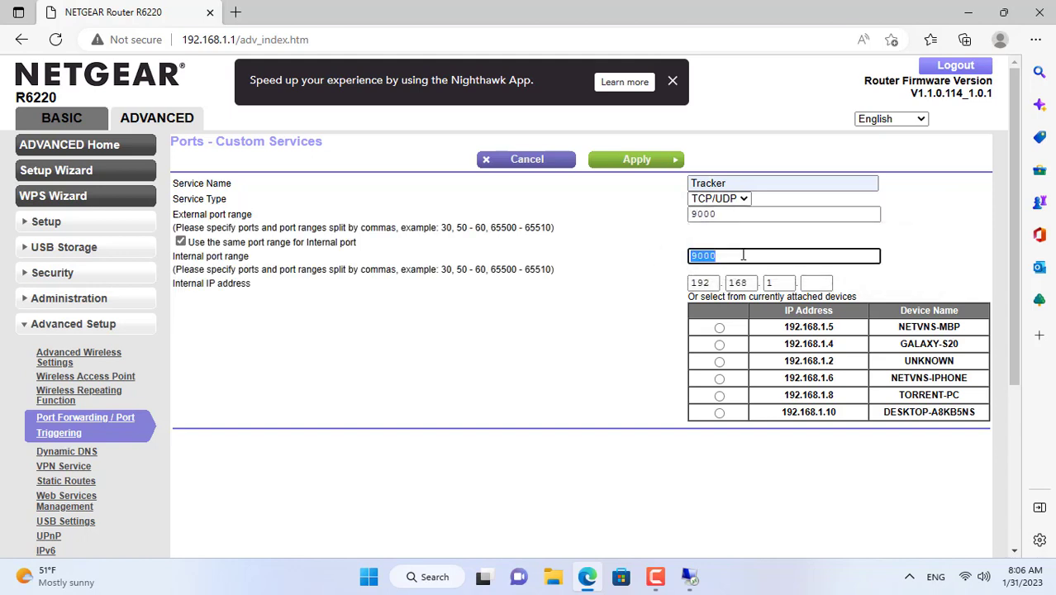
double_click(735, 215)
click(622, 253)
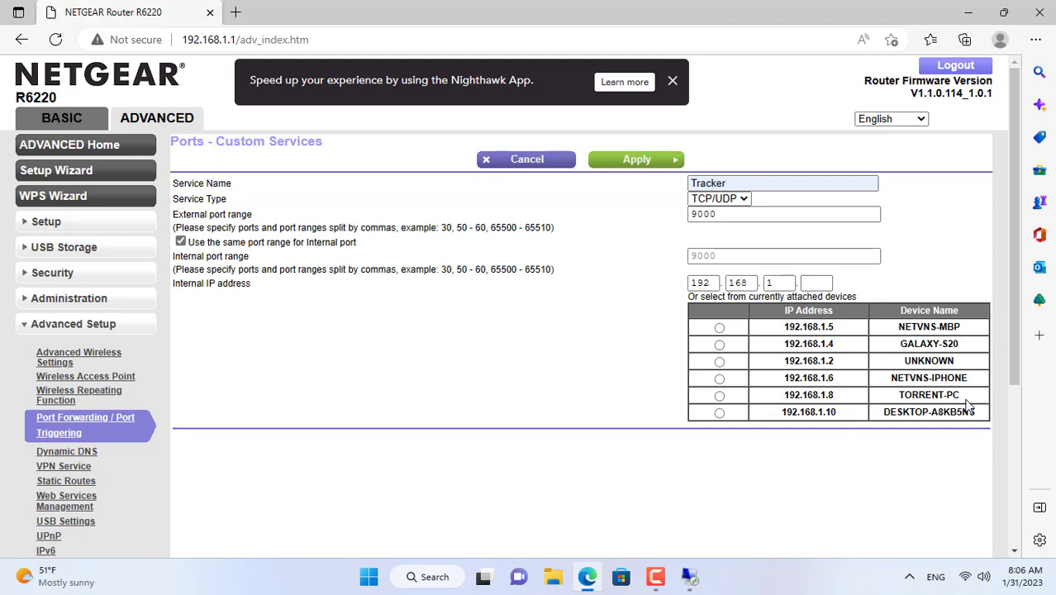
Step: Target TORRENT-PC at 192.168.1.8, apply the Tracker rule, and minimize Edge
click(719, 395)
double_click(815, 282)
click(816, 282)
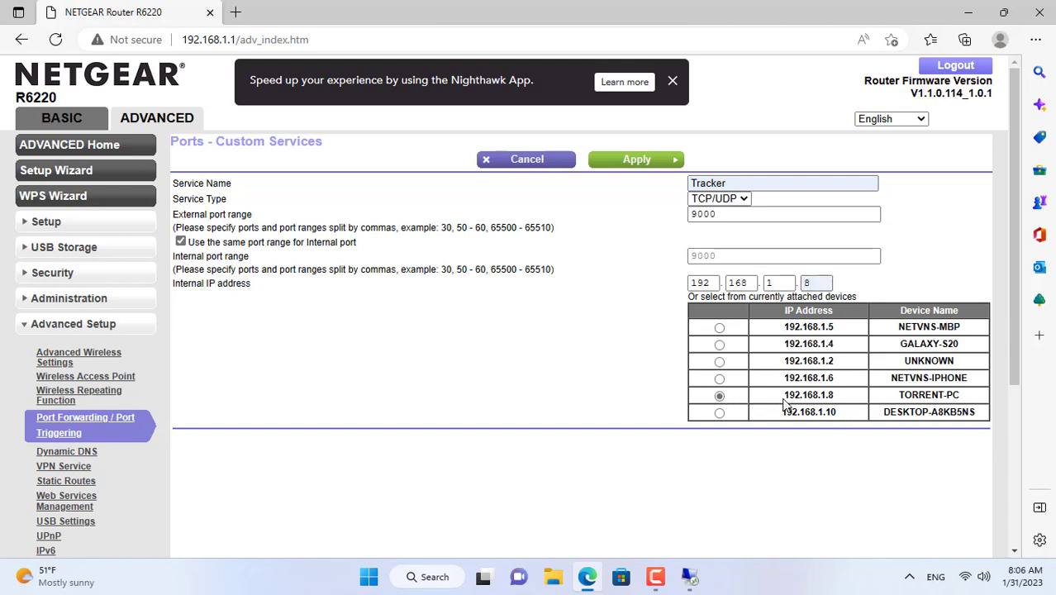
double_click(826, 284)
click(627, 164)
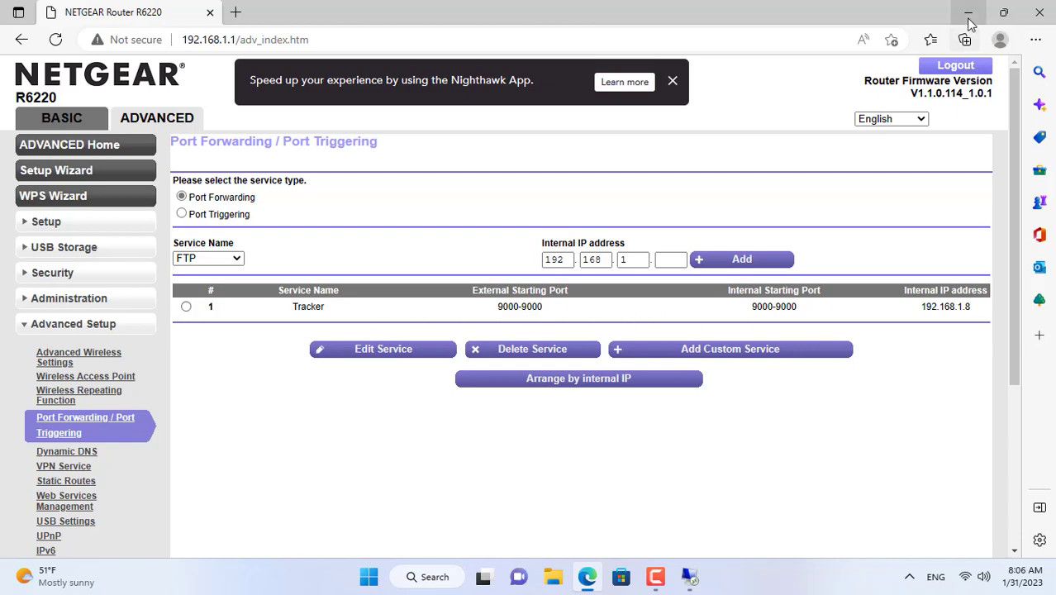
click(968, 12)
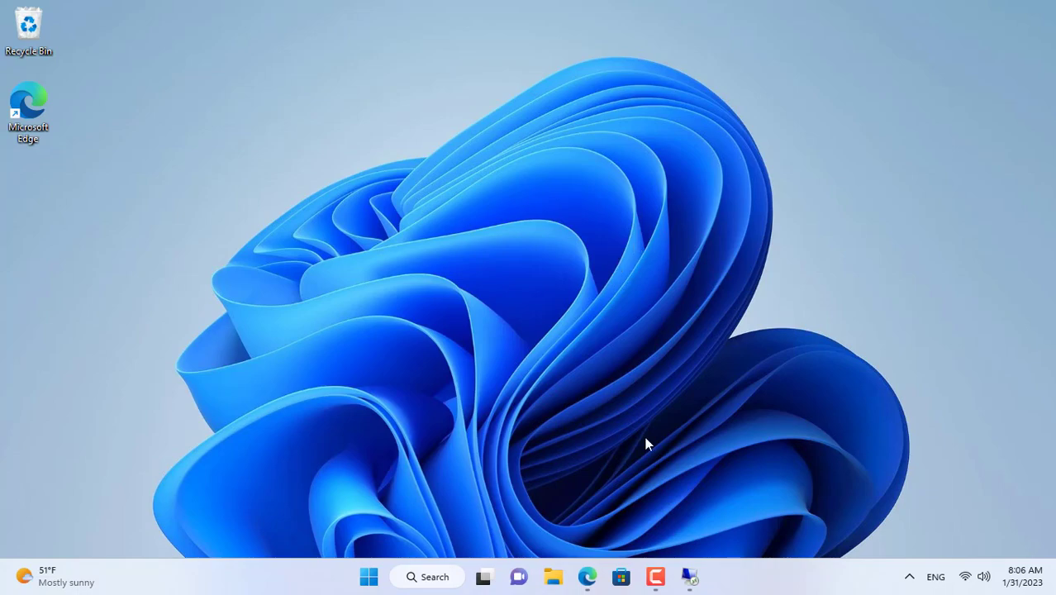
Step: Read the listening port 33405 from qBittorrent's Connection options, then return to Edge's router page
click(694, 580)
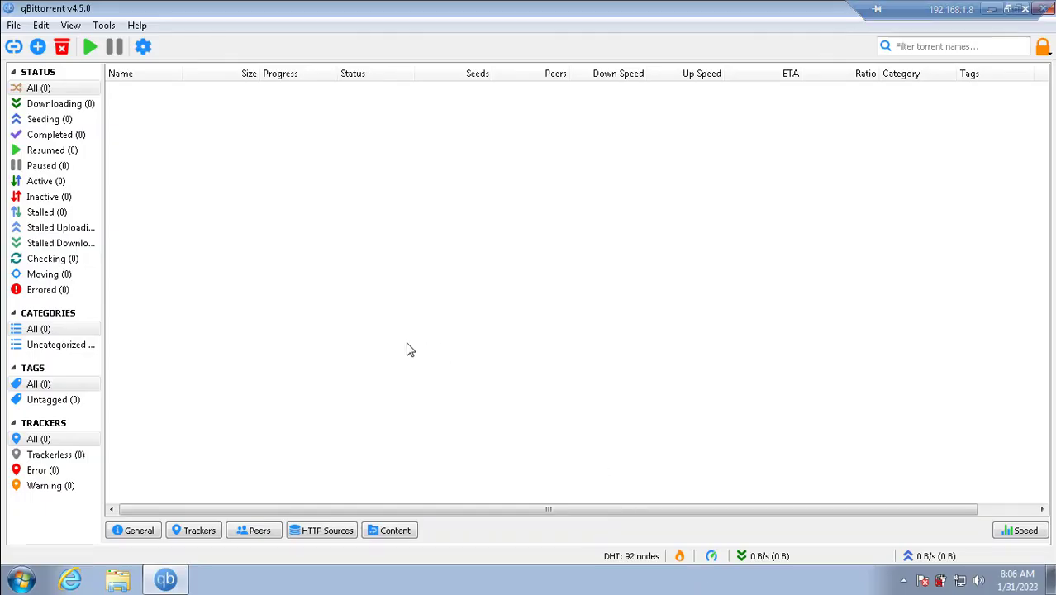
click(144, 47)
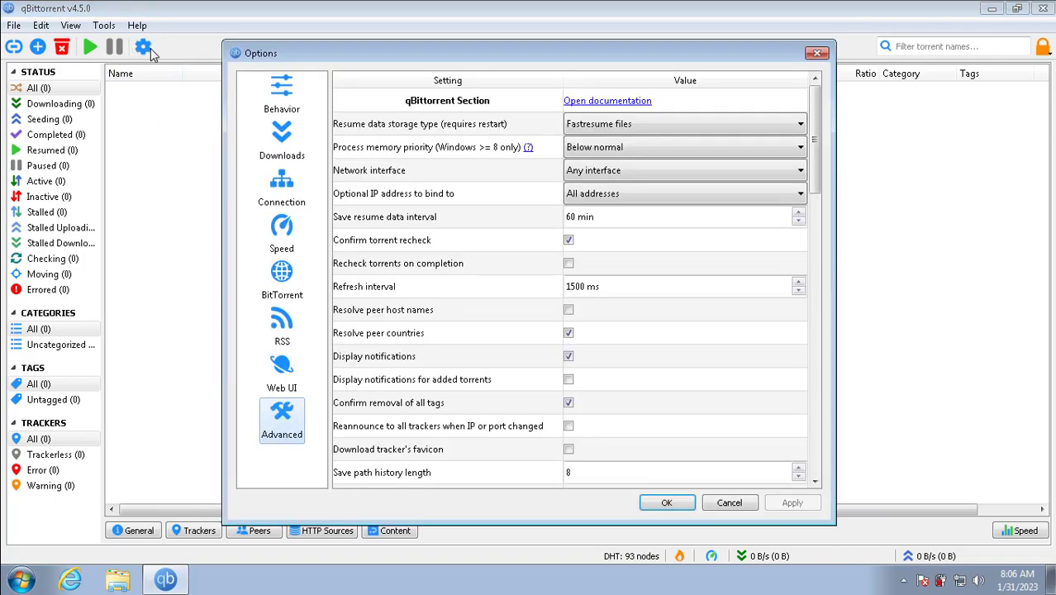
click(285, 187)
double_click(500, 125)
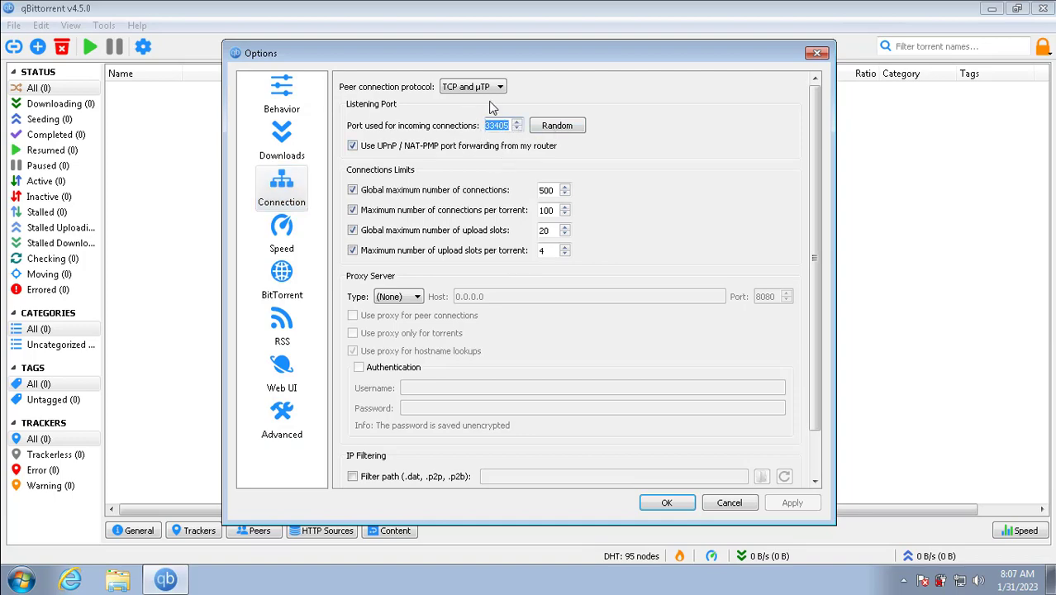
mouse_move(697, 7)
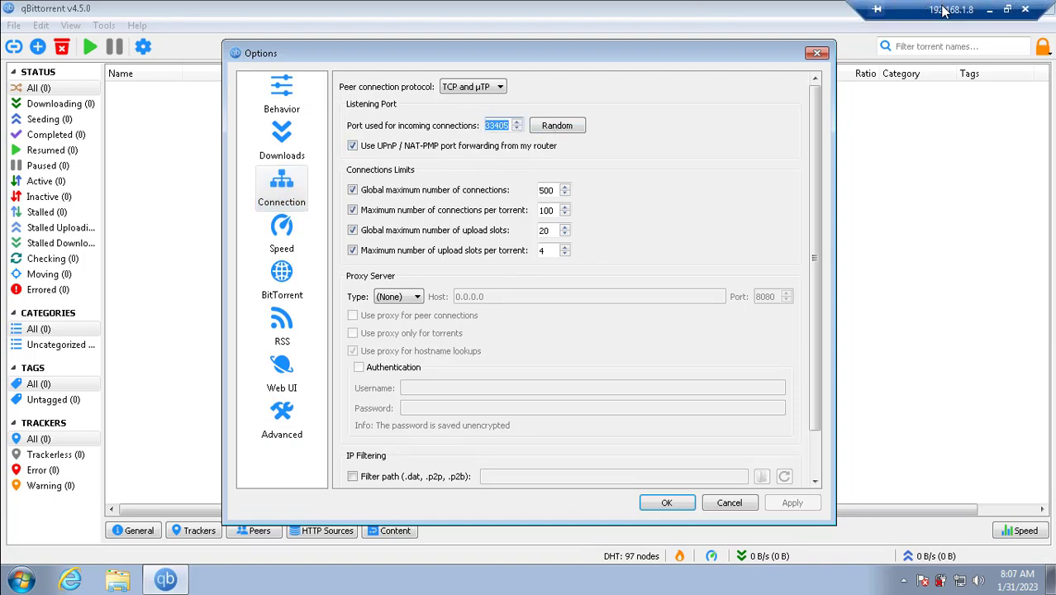
click(989, 9)
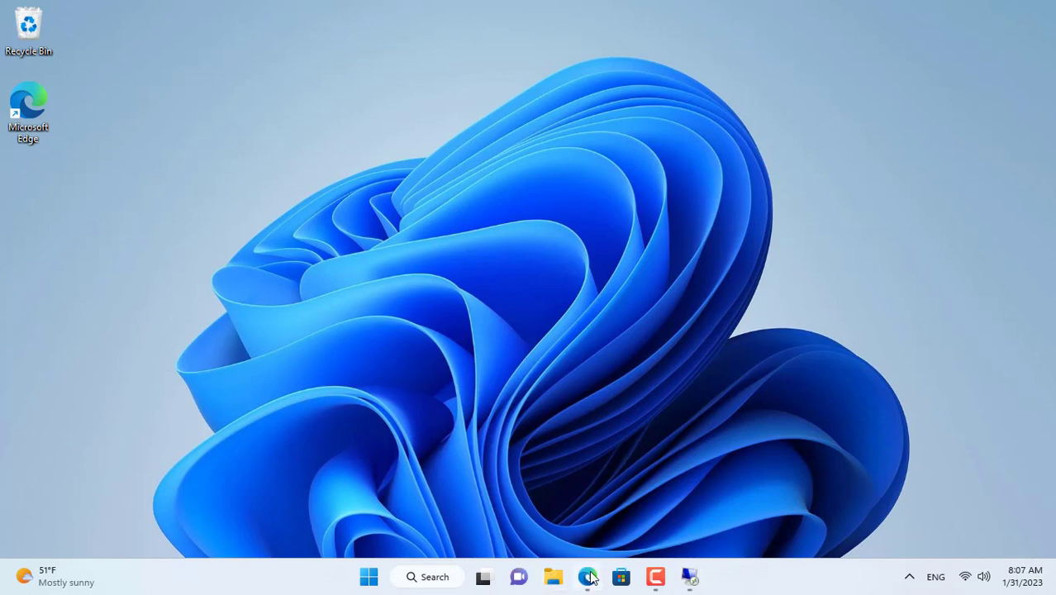
click(588, 576)
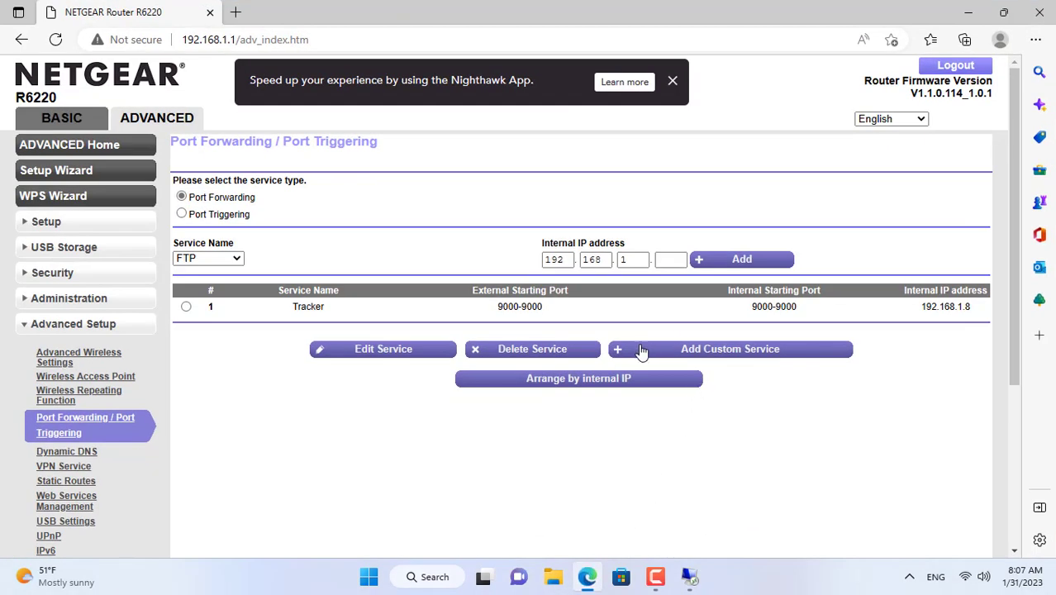
Step: Add a custom service 'Connection' forwarding TCP/UDP port 33405 to 192.168.1.8 and apply it
click(636, 348)
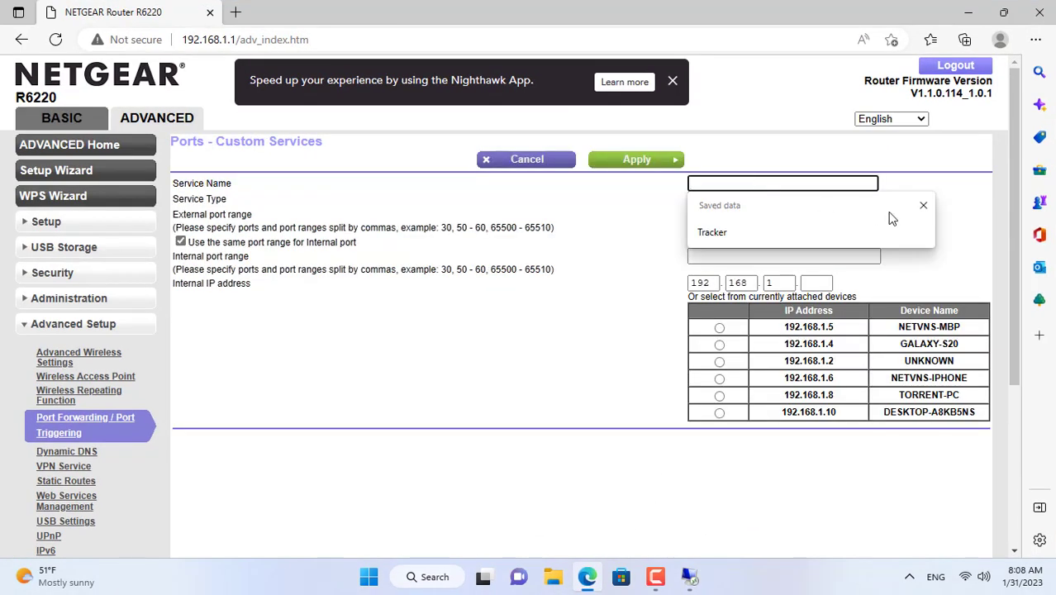
text(Connection)
key(Tab)
key(Tab)
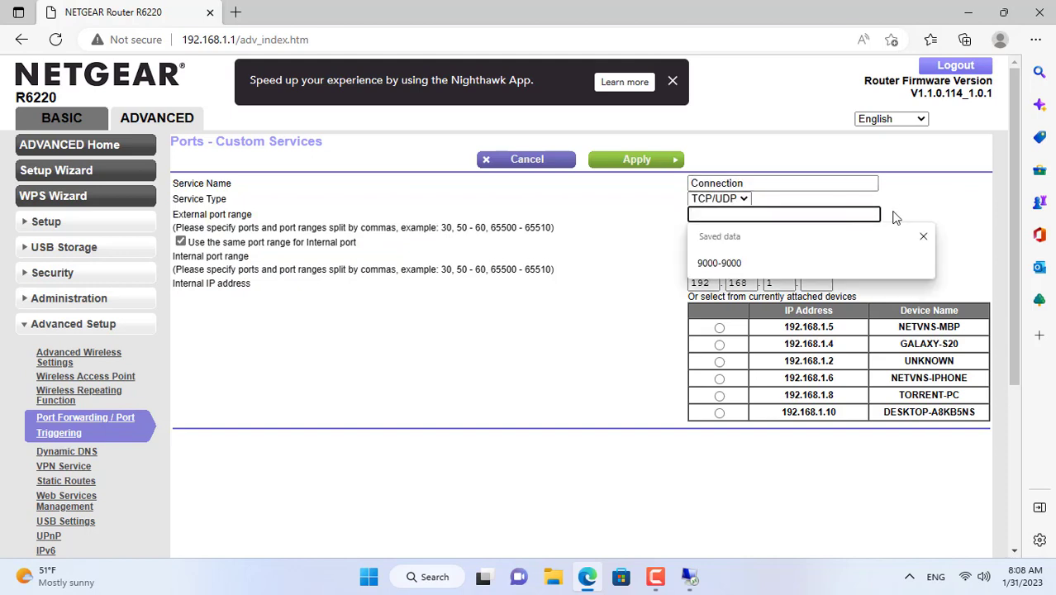
text(3340)
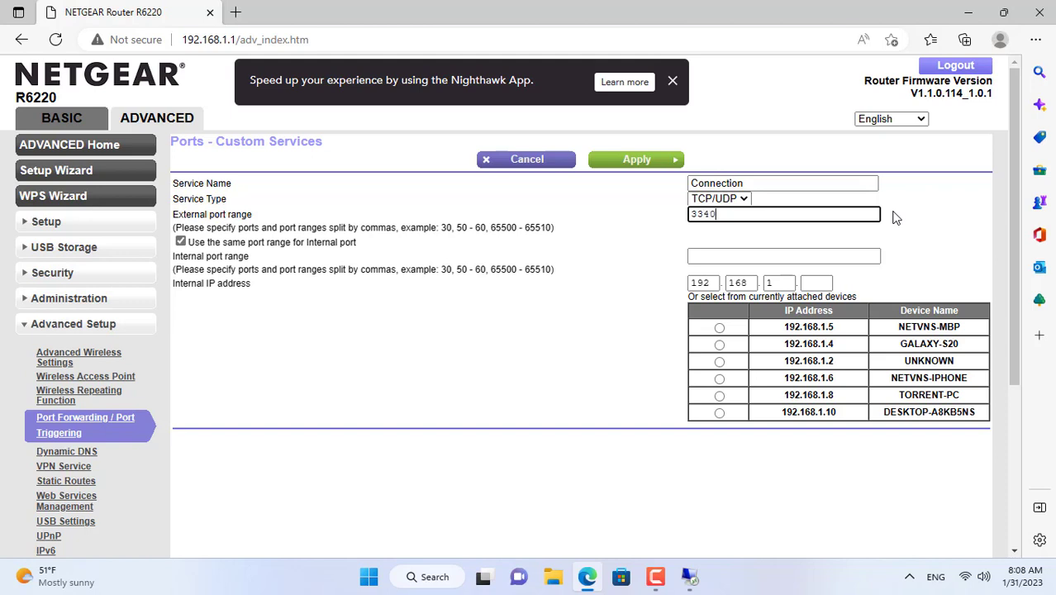
key(Tab)
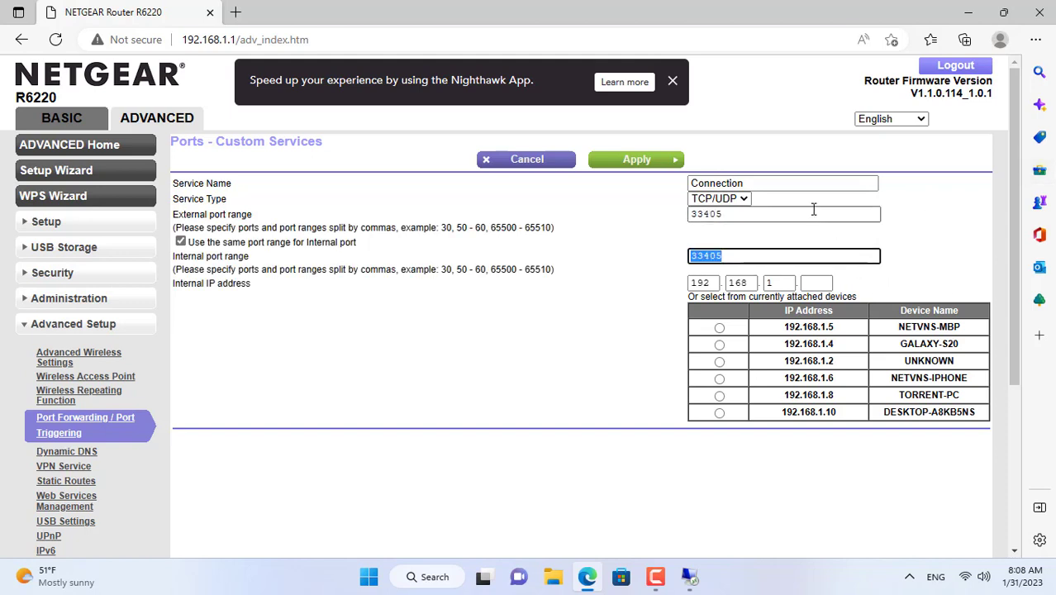
double_click(813, 209)
click(821, 285)
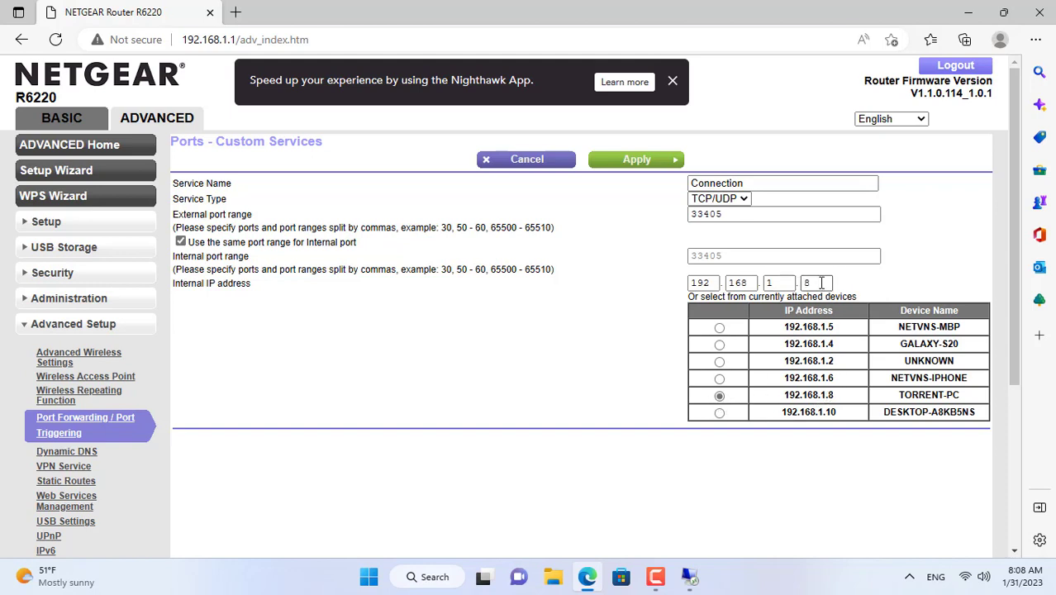
click(648, 165)
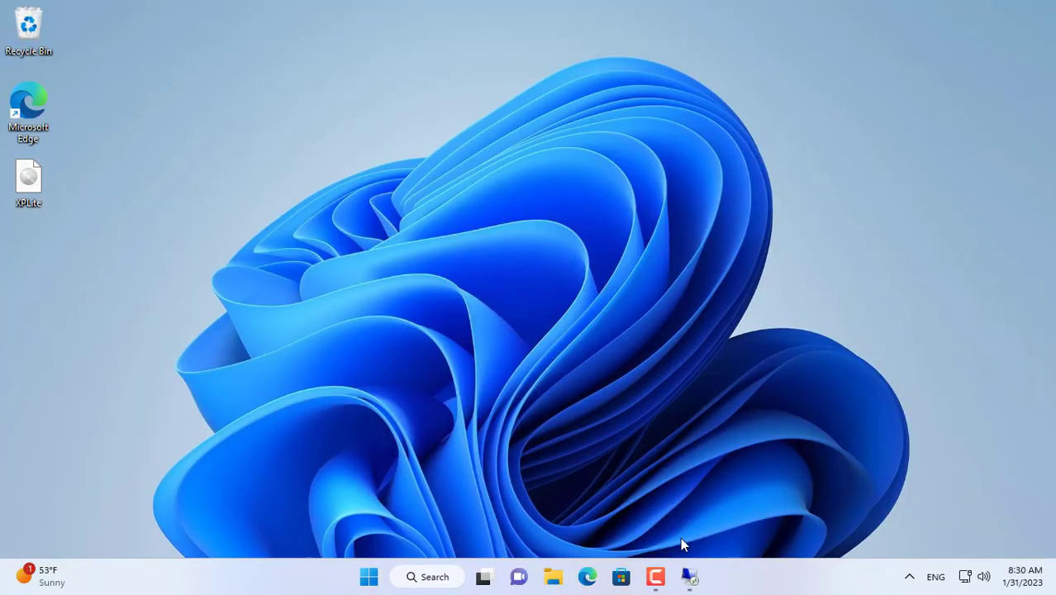
Step: In the Windows 7 session, open Local Disk (C:) and create a new folder named 'Shared'
click(689, 577)
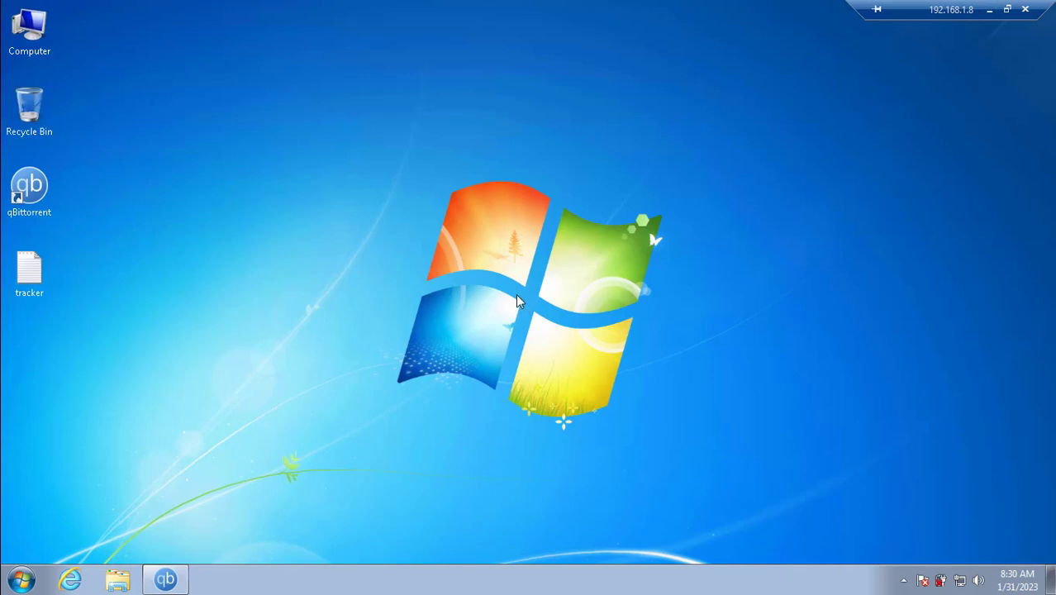
double_click(36, 40)
double_click(423, 175)
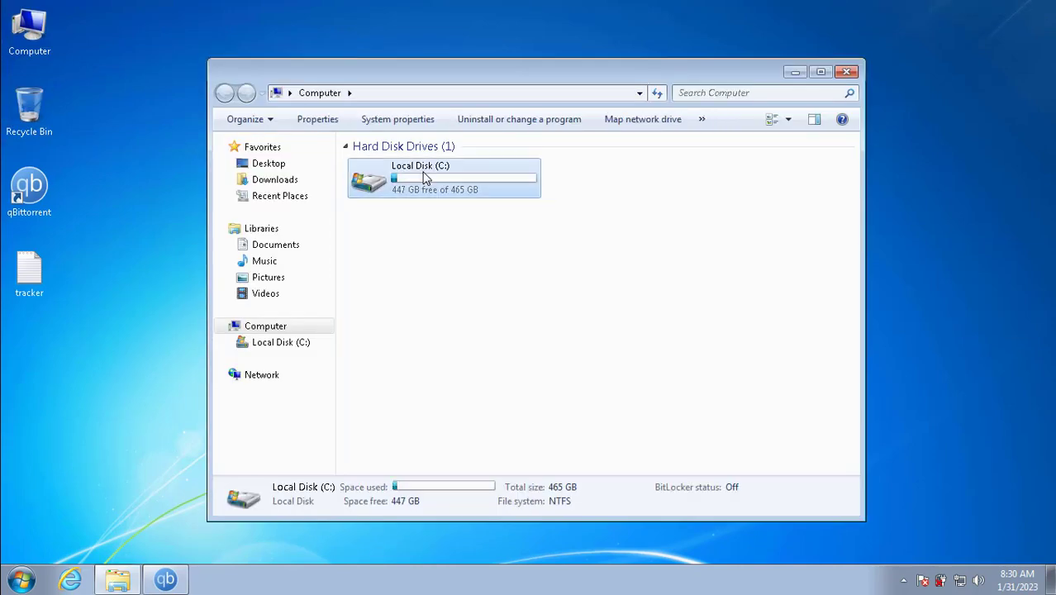
right_click(422, 325)
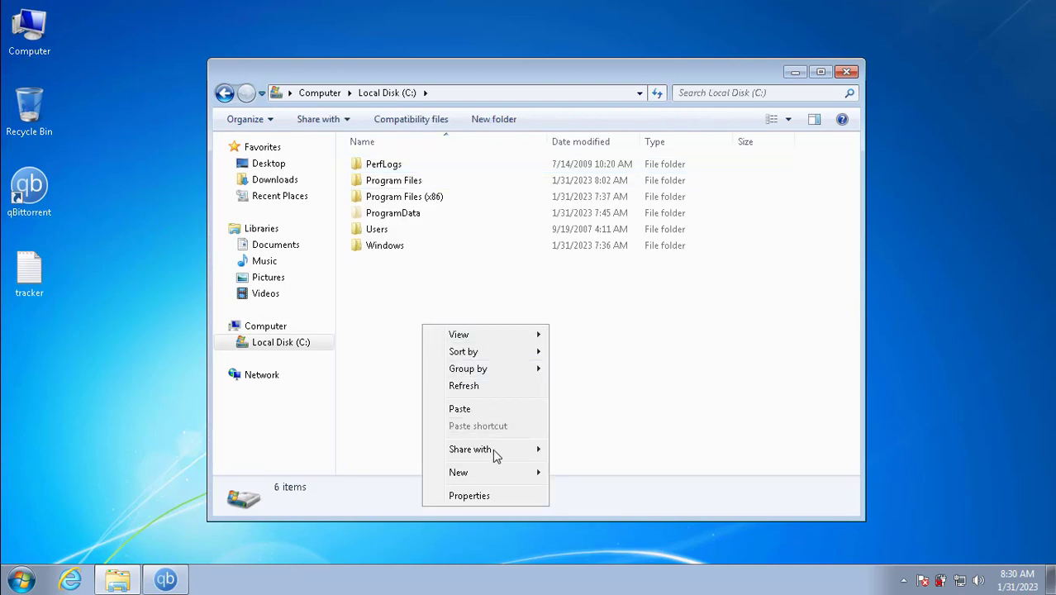
mouse_move(498, 479)
click(570, 475)
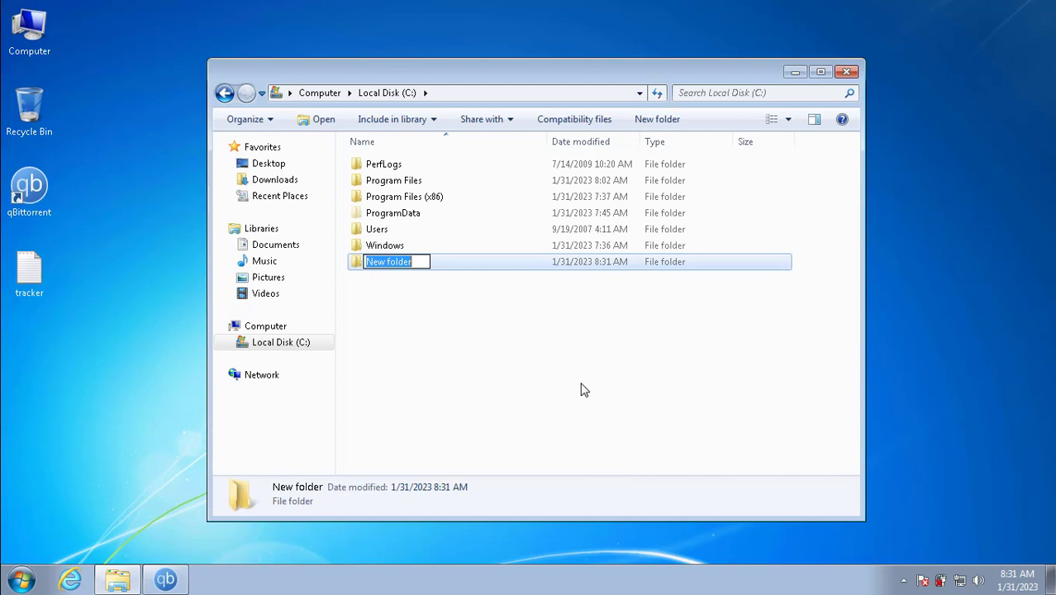
text(Share)
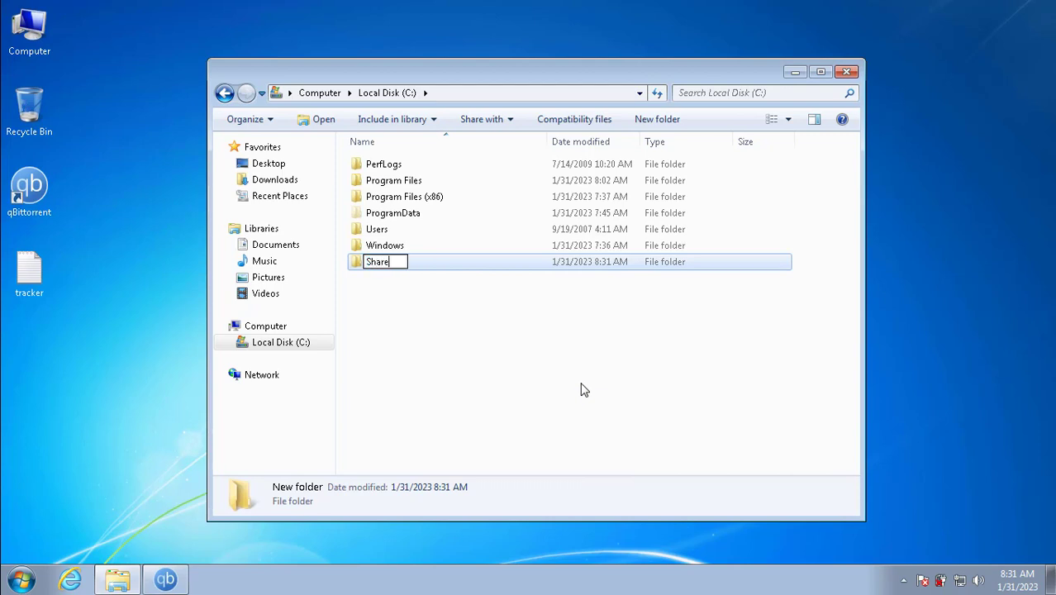
text(d)
key(Return)
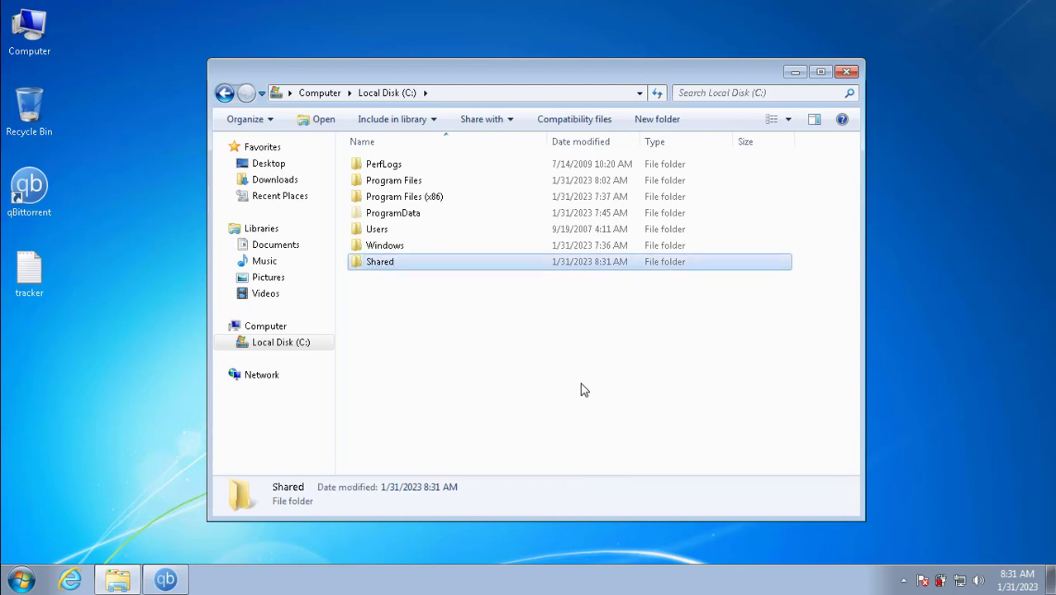
Step: Share the Shared folder with Everyone at Read/Write permission from its Sharing properties
right_click(395, 267)
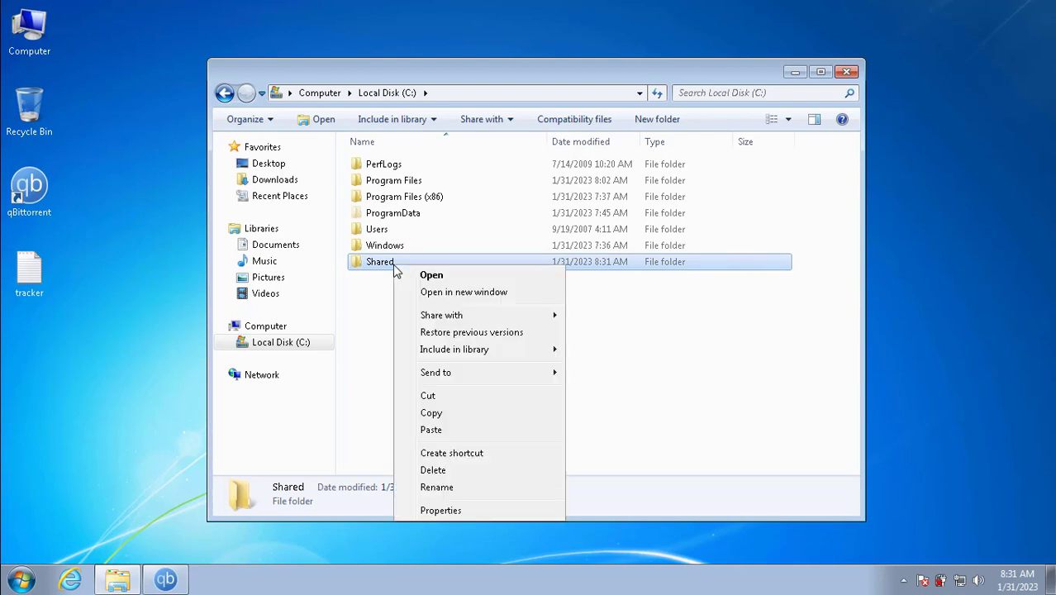
click(449, 511)
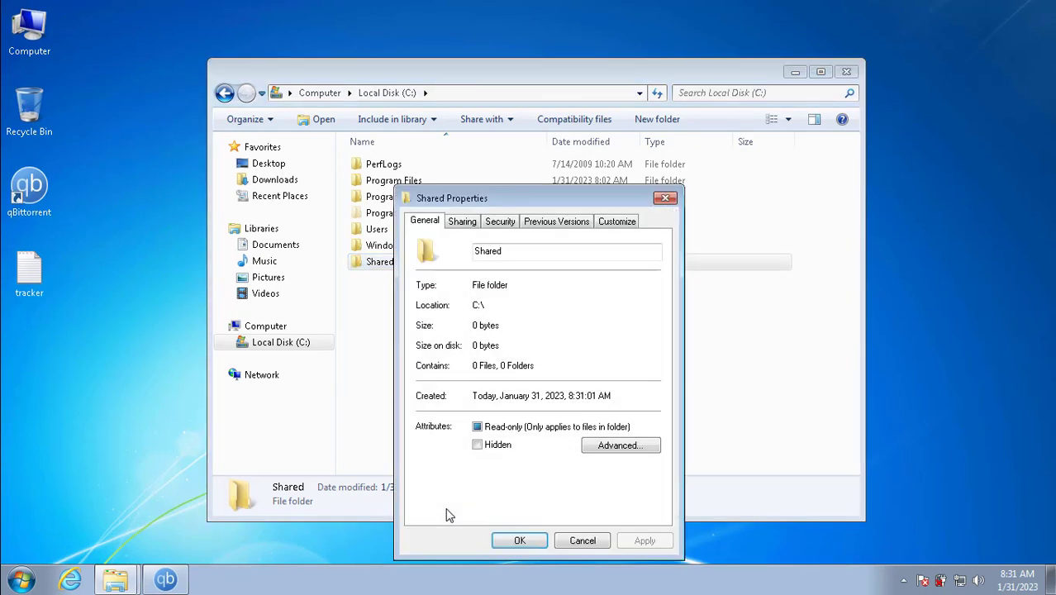
click(463, 228)
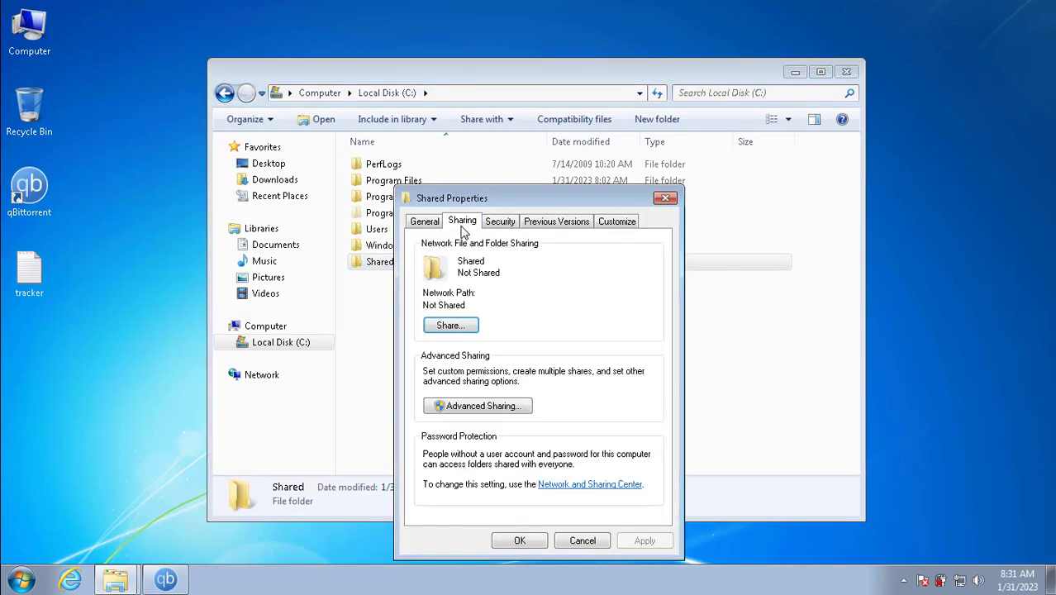
click(450, 327)
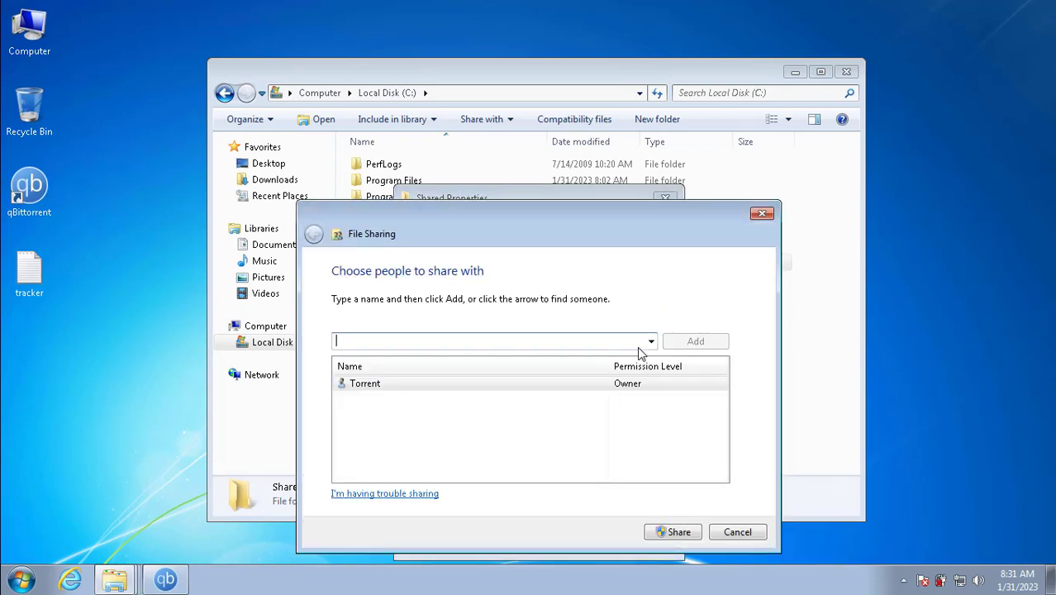
click(651, 341)
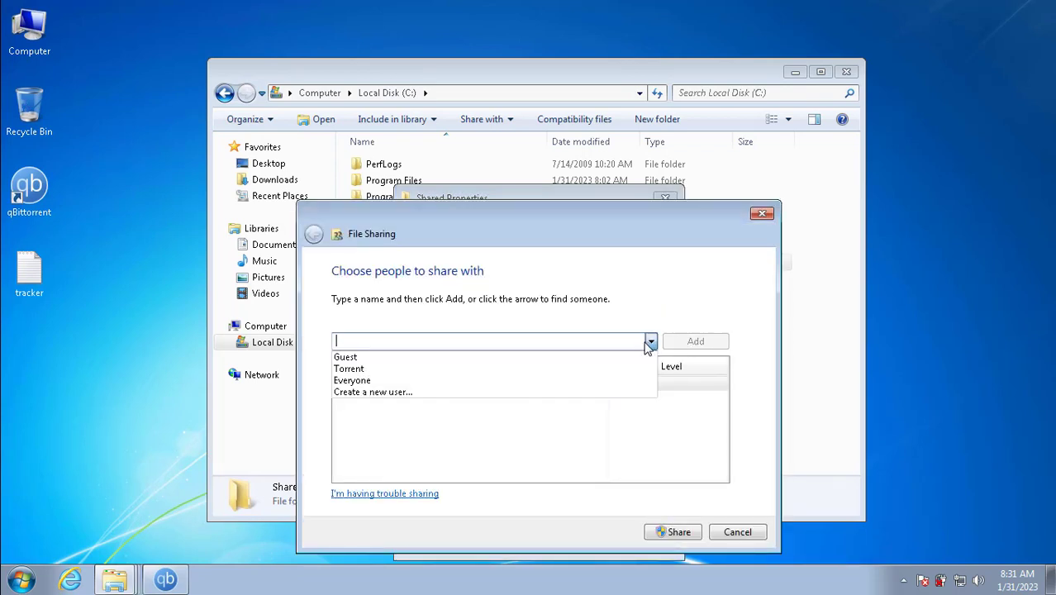
click(583, 380)
click(693, 343)
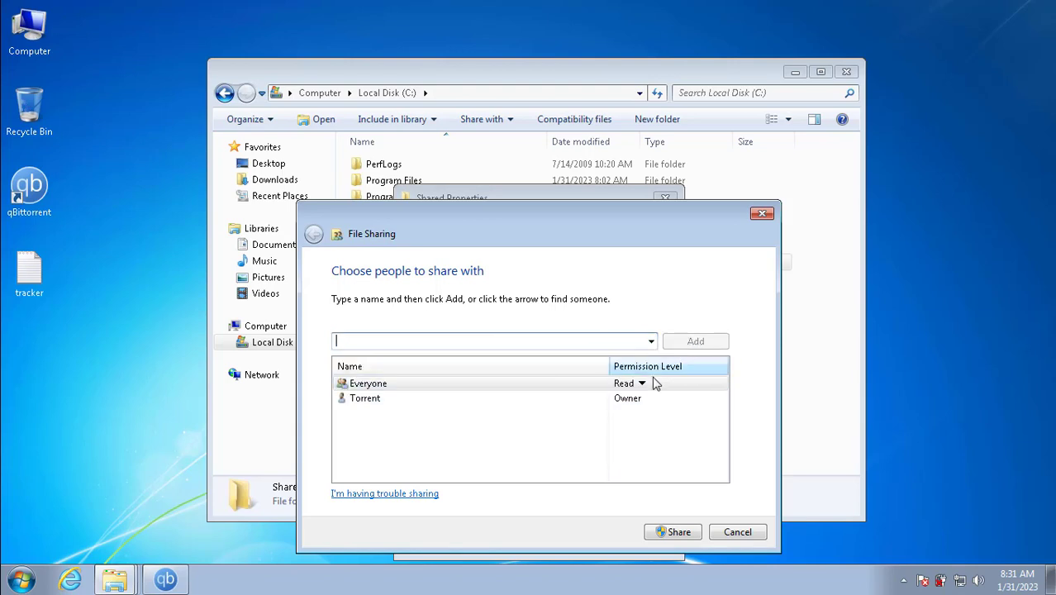
click(642, 385)
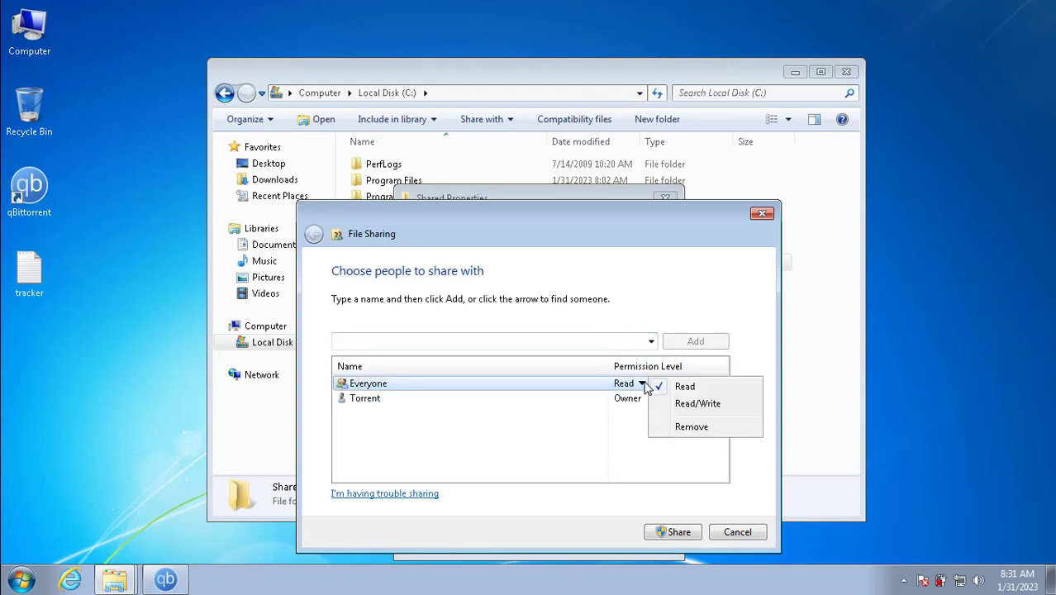
click(688, 405)
click(682, 534)
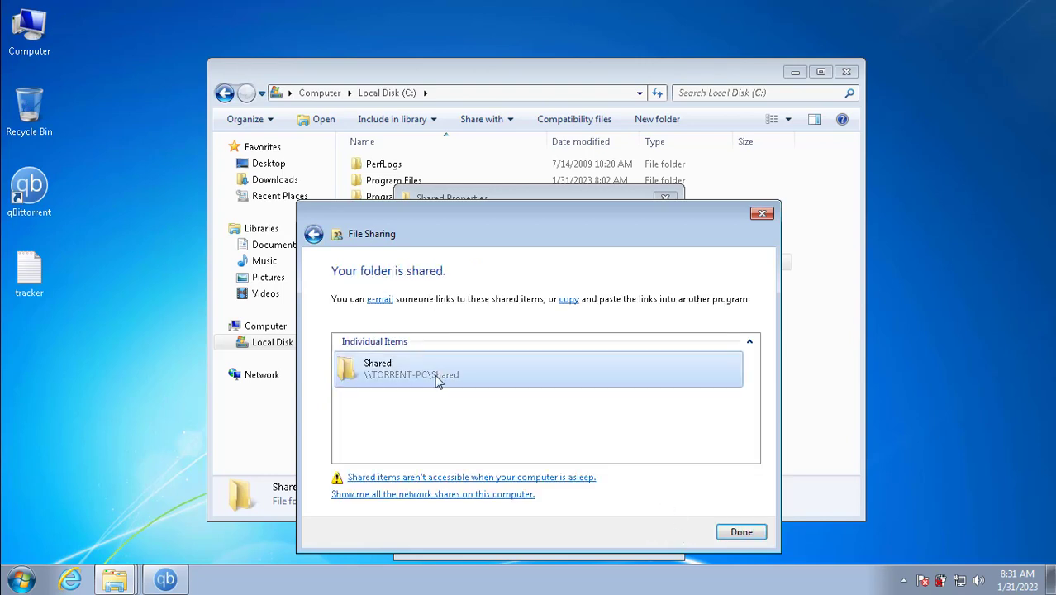
click(741, 531)
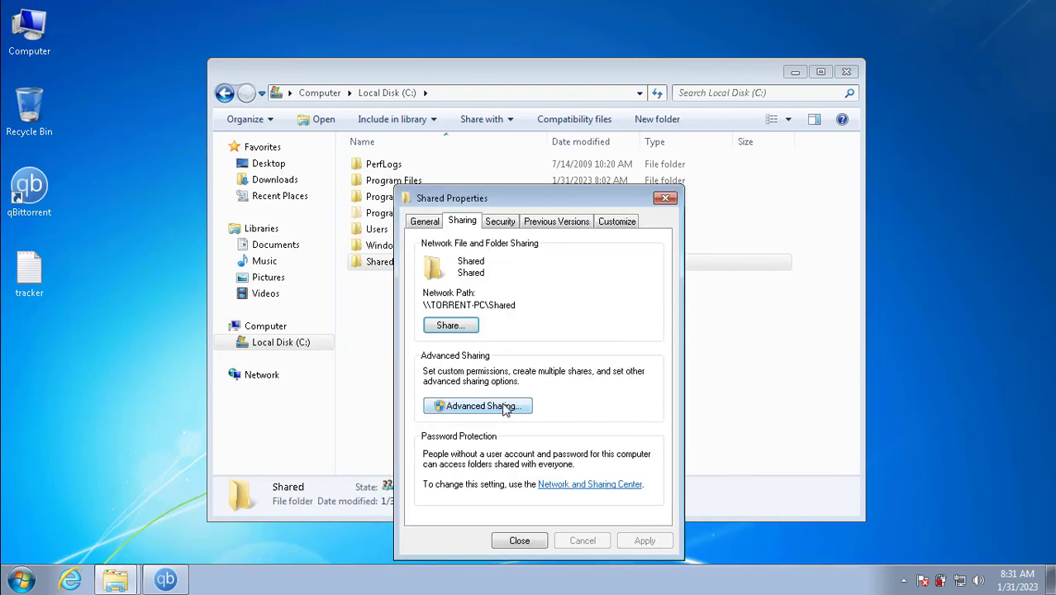
Step: Review the share's permissions in Advanced Sharing and confirm both dialogs with OK
click(506, 408)
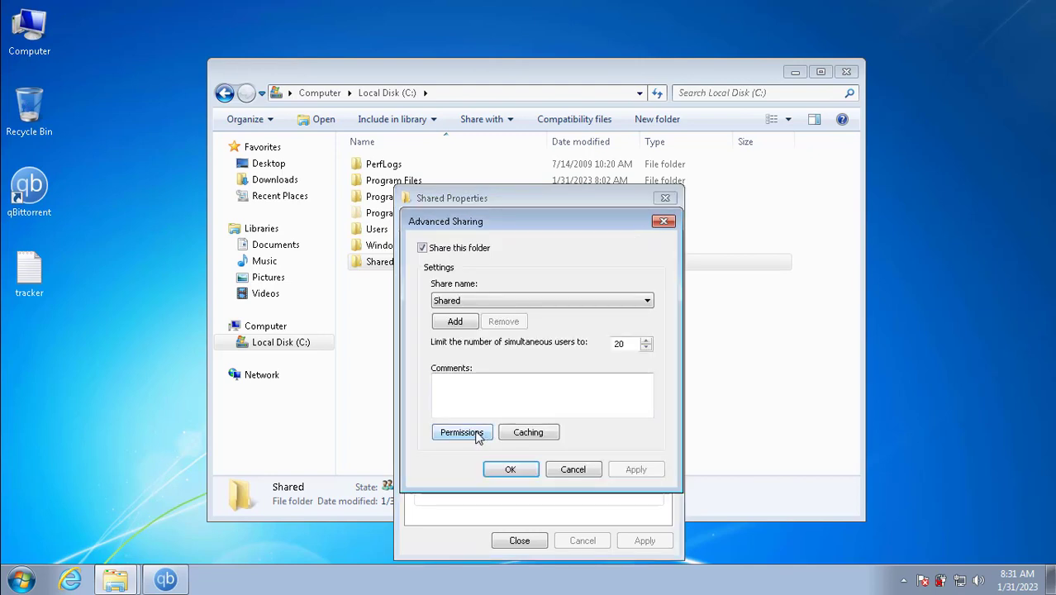
click(478, 435)
click(522, 297)
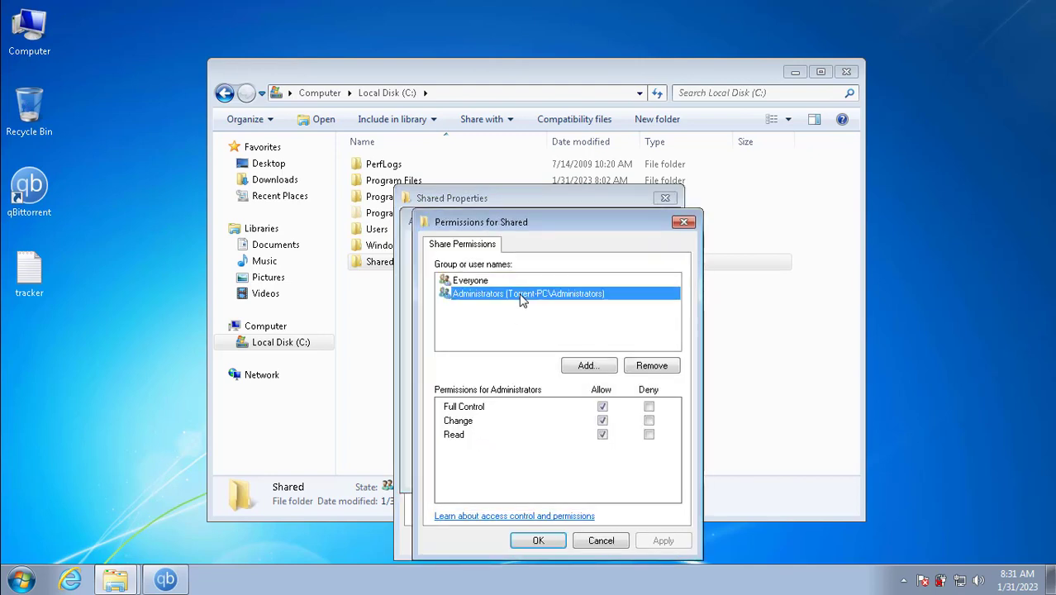
click(506, 281)
click(516, 295)
click(538, 541)
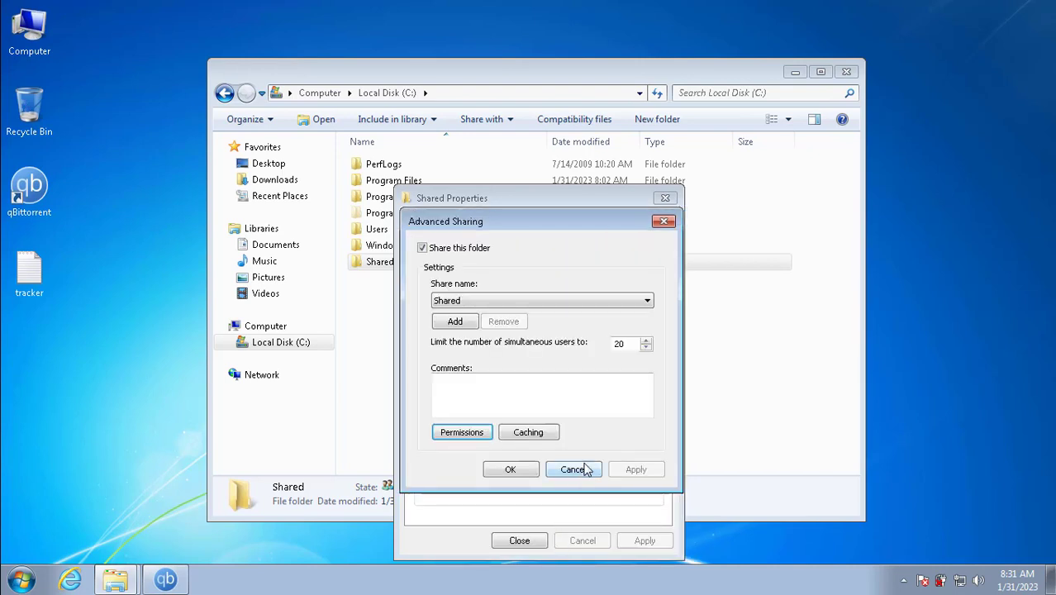
click(511, 470)
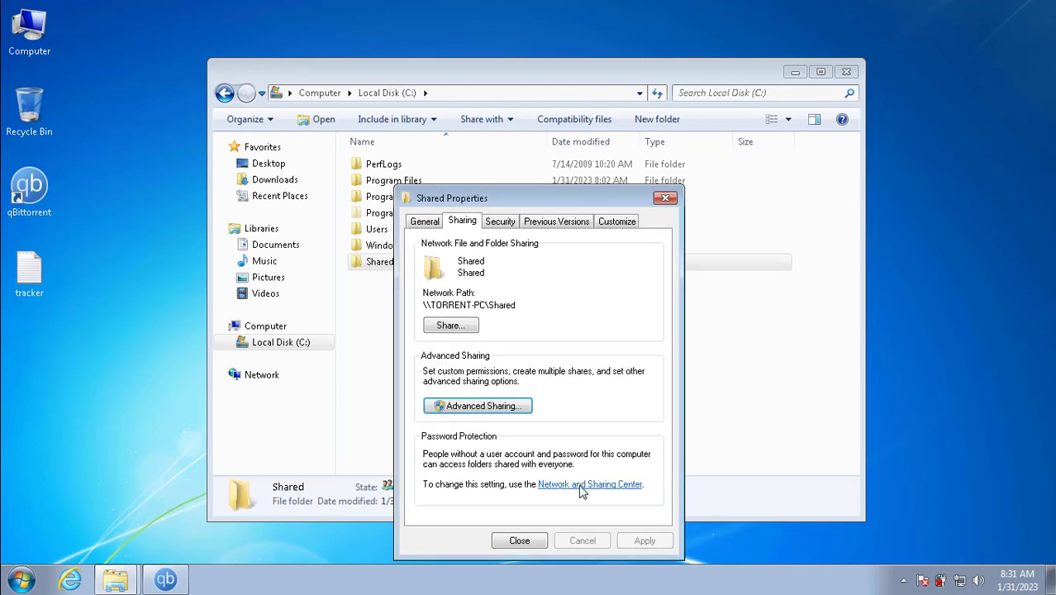
Step: Verify file sharing on and password-protected sharing off, then close settings, Properties and Explorer
click(585, 484)
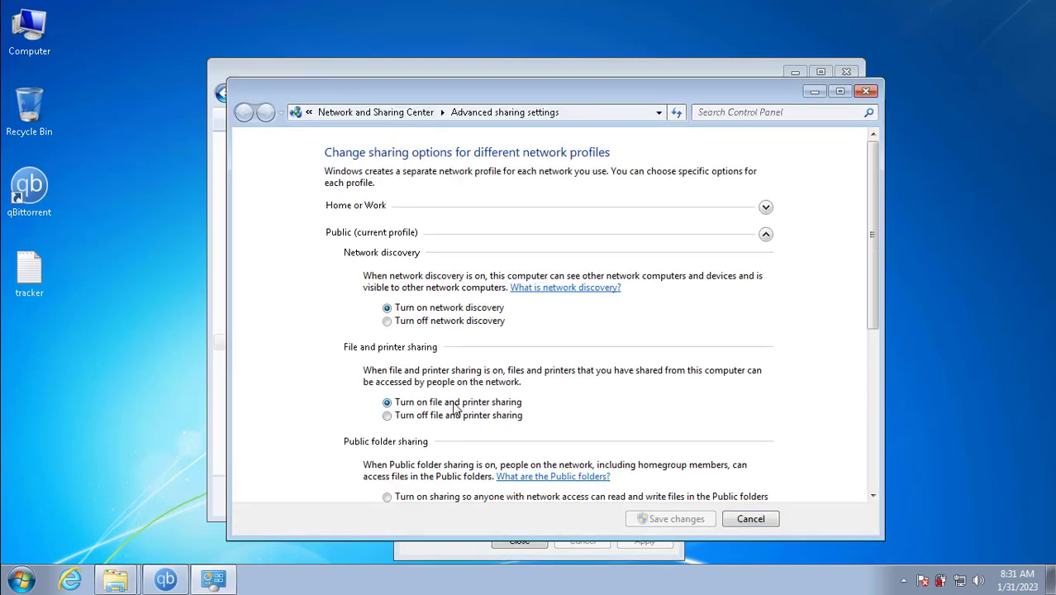
scroll(486, 403, down, 5)
scroll(496, 404, down, 3)
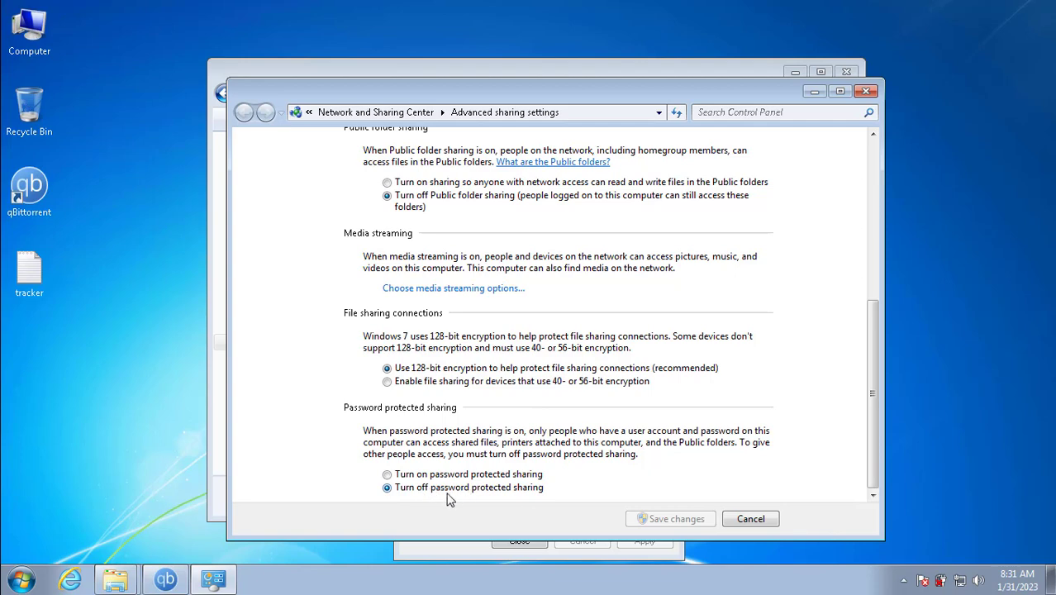
click(866, 91)
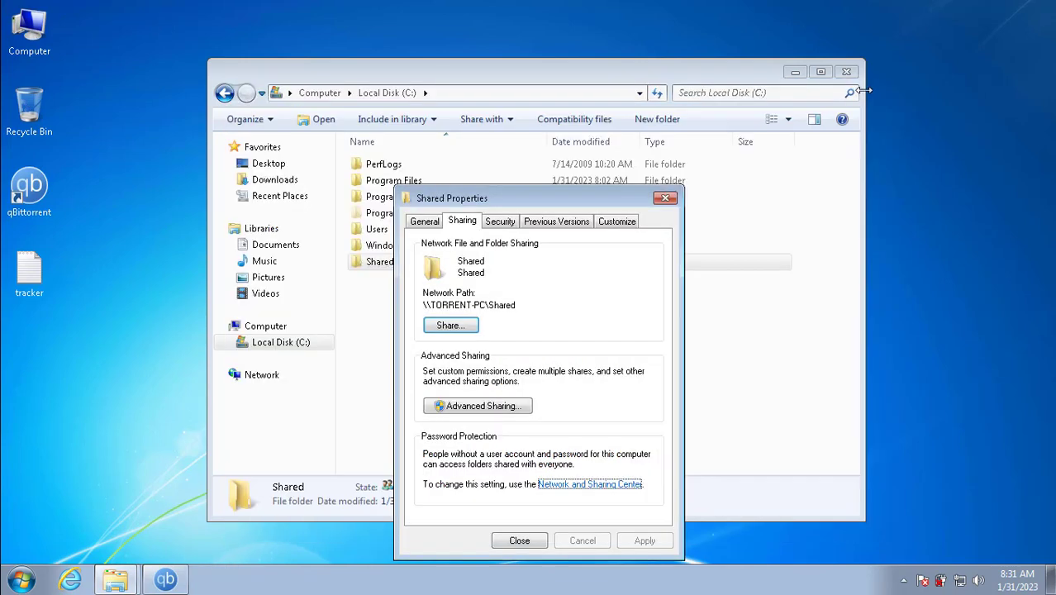
click(542, 543)
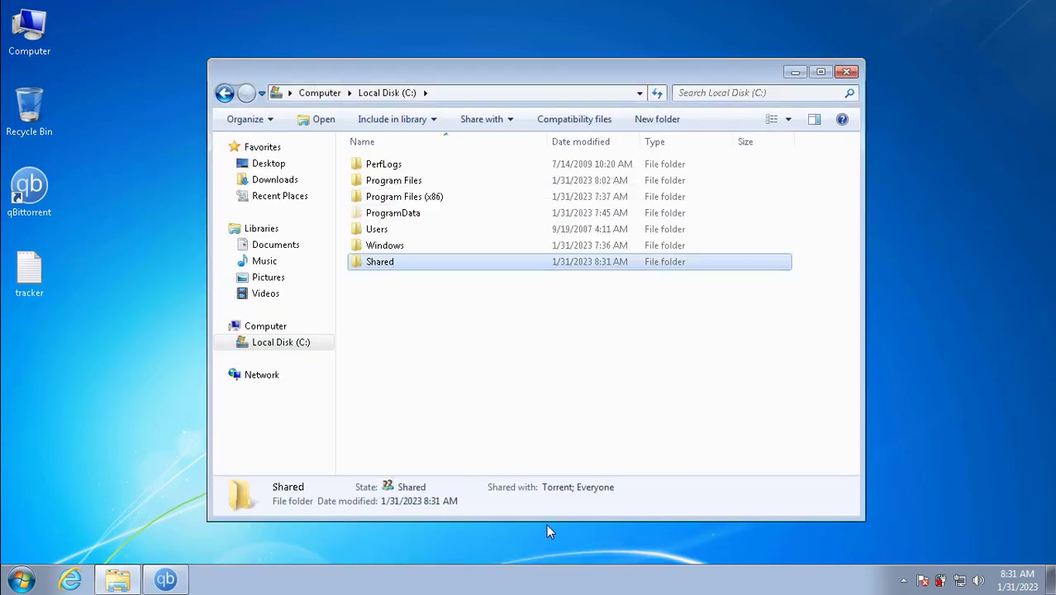
click(847, 73)
Step: On the Windows 11 host, run \\192.168.1.8\ and open the Shared network folder
mouse_move(841, 5)
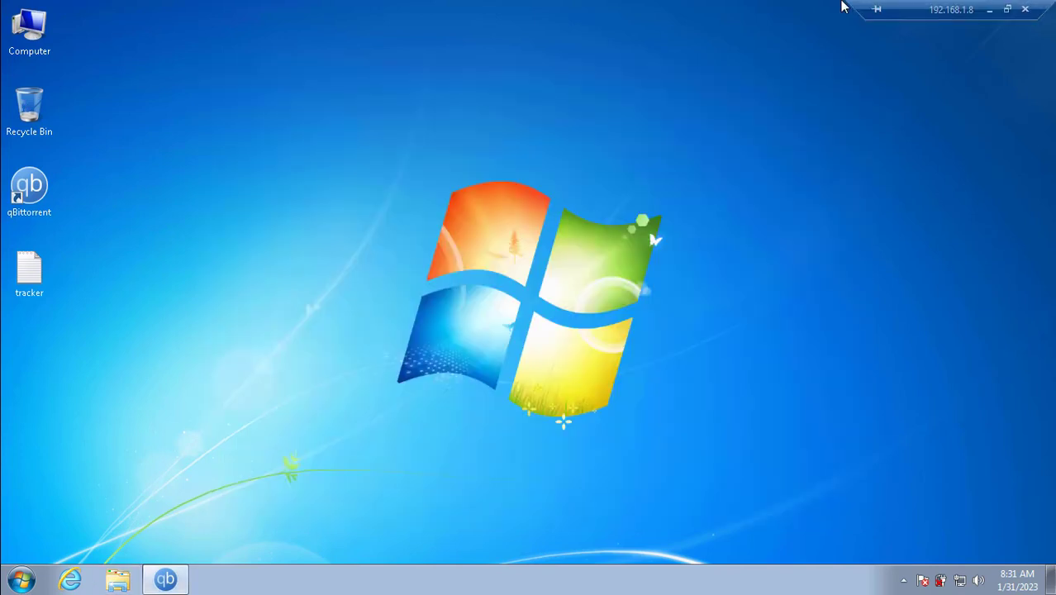
click(988, 10)
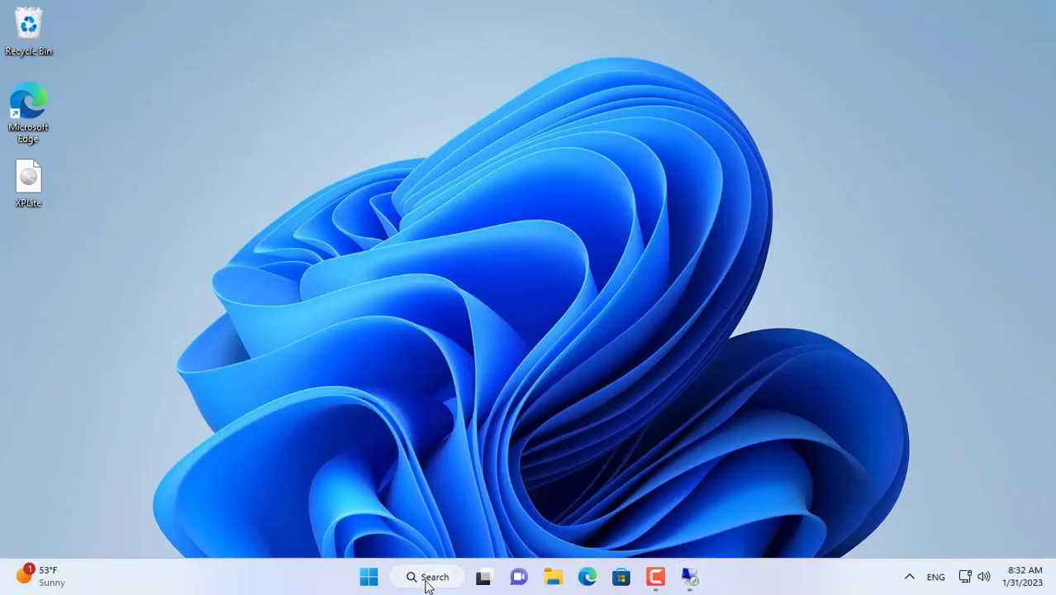
click(427, 578)
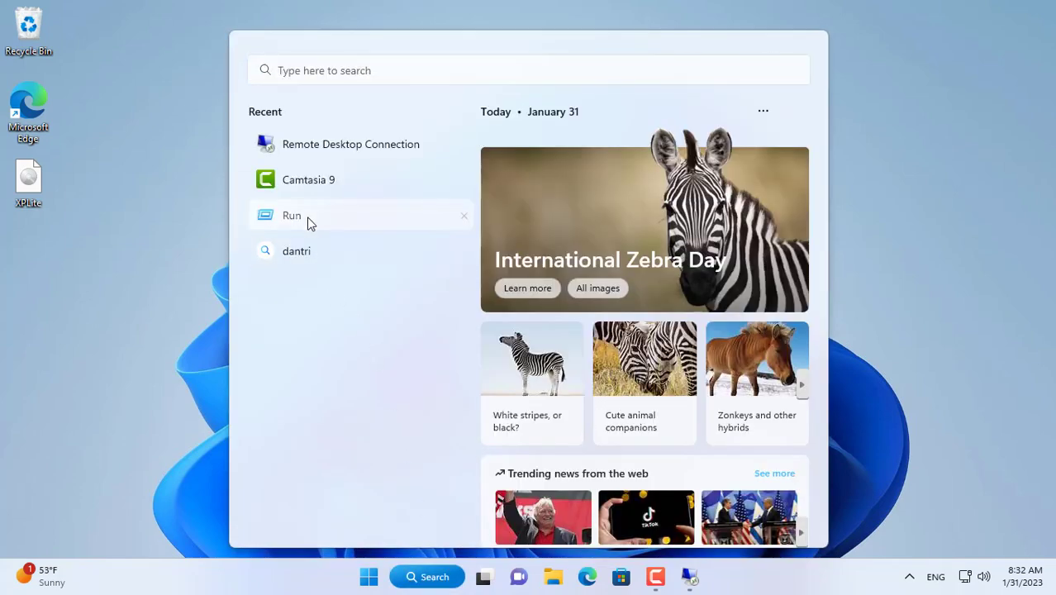
click(306, 217)
click(171, 479)
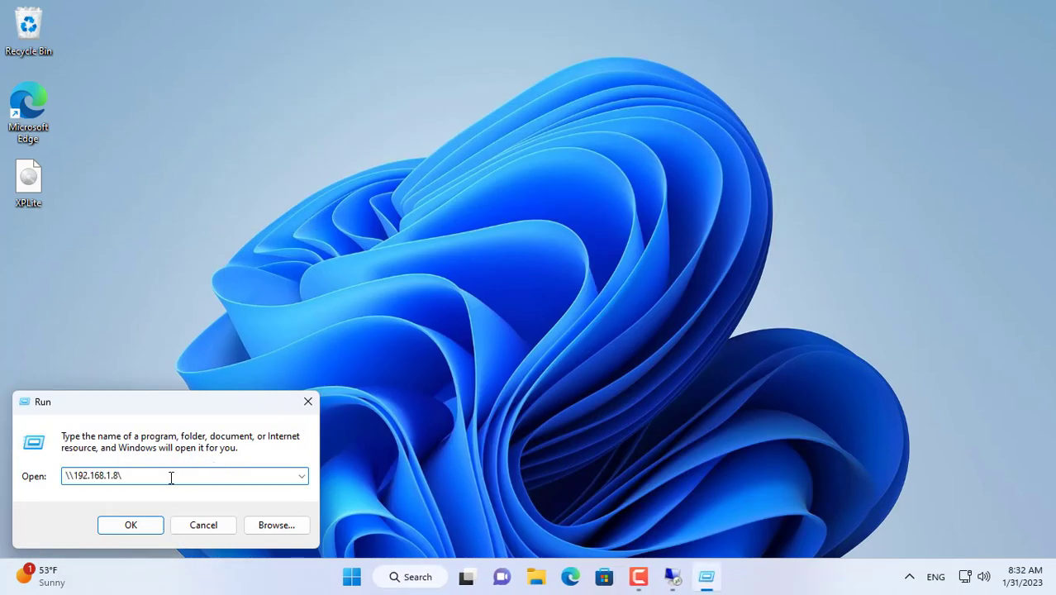
drag(171, 476, 28, 473)
click(155, 526)
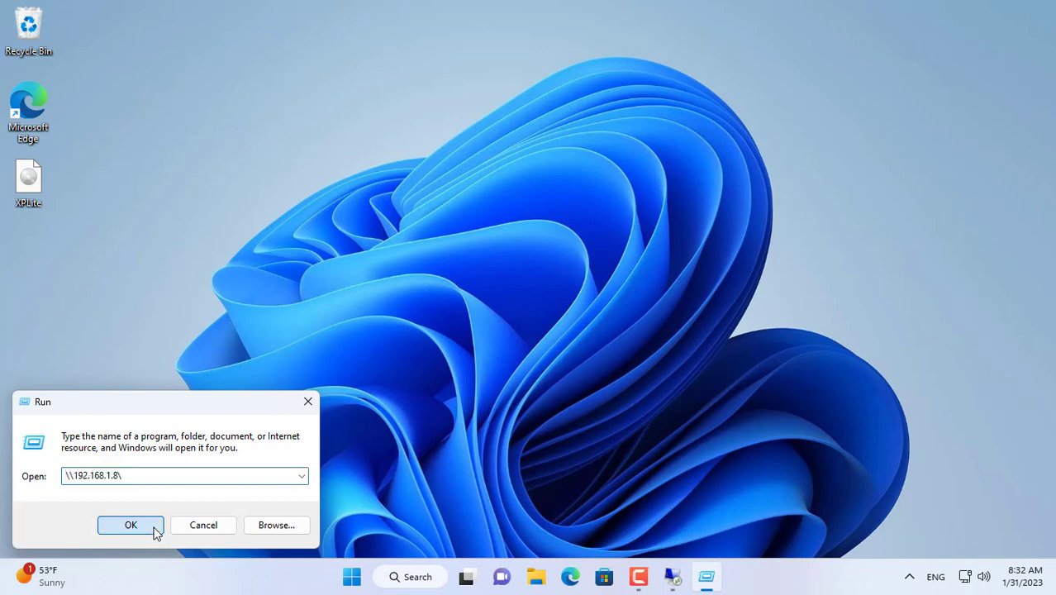
double_click(343, 214)
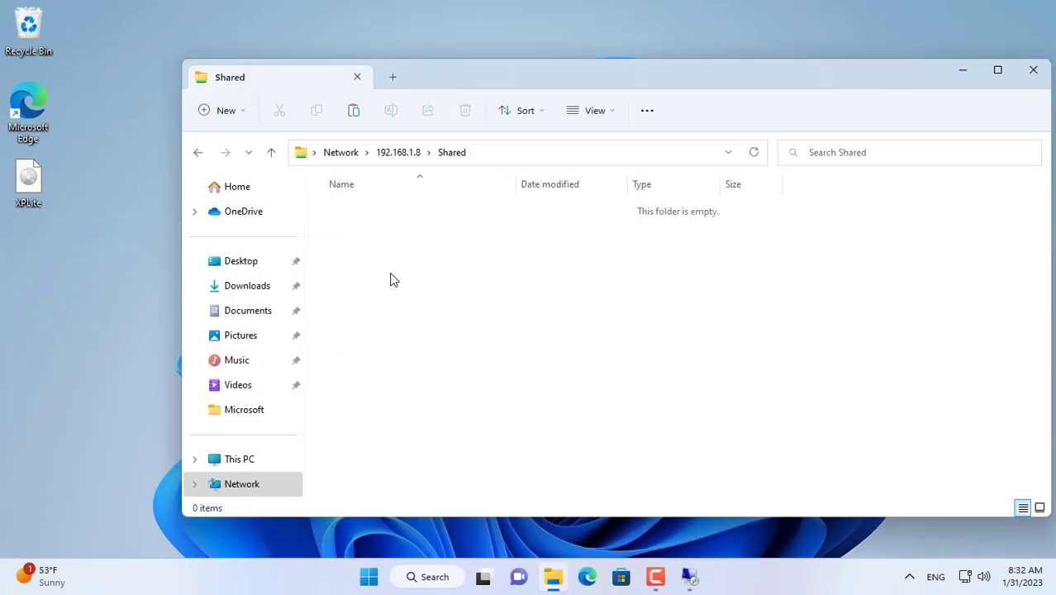
Step: Copy XPLite from the desktop into Shared, then delete the desktop copy
drag(20, 187, 449, 403)
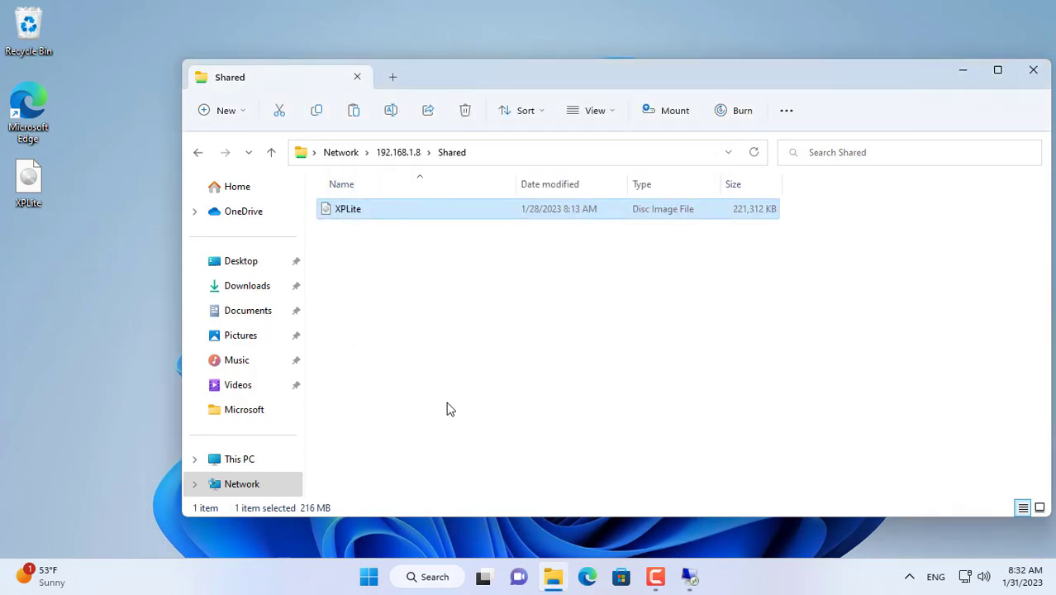
click(1033, 69)
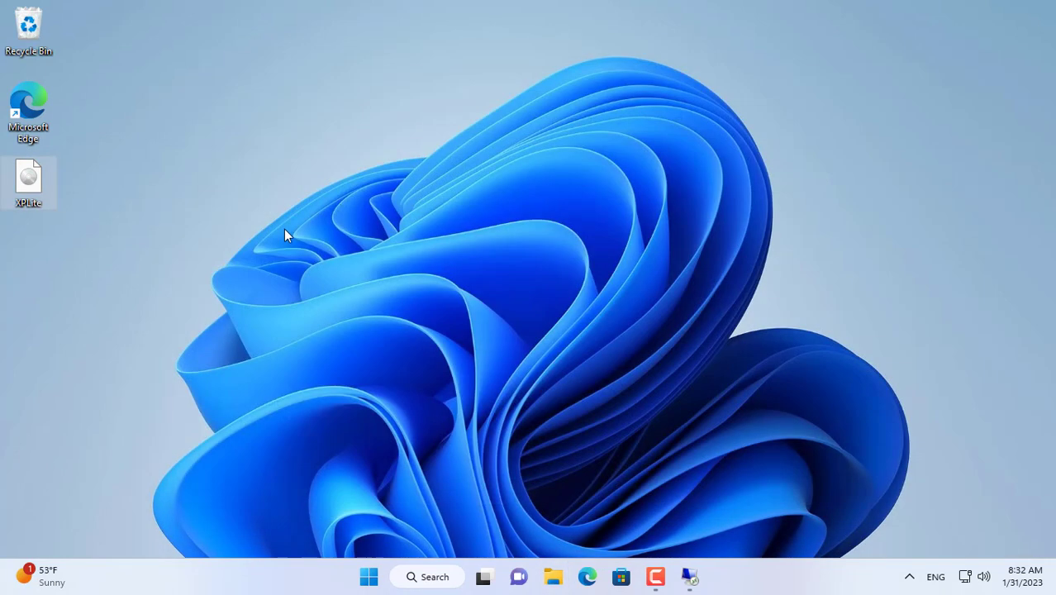
drag(31, 180, 31, 42)
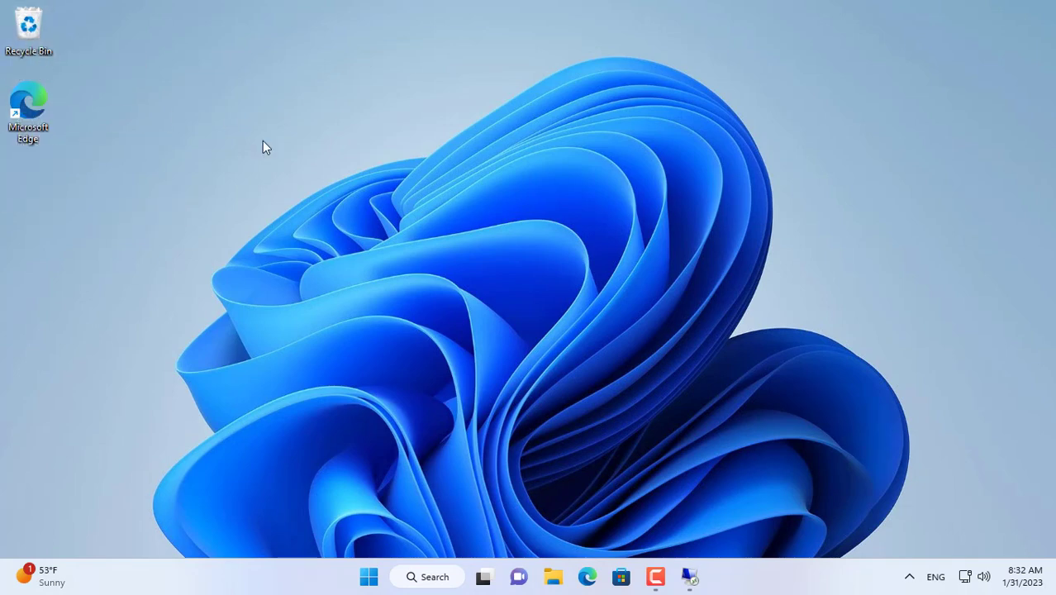
Step: Confirm XPLite is now in C:\Shared in the Windows 7 session
click(684, 562)
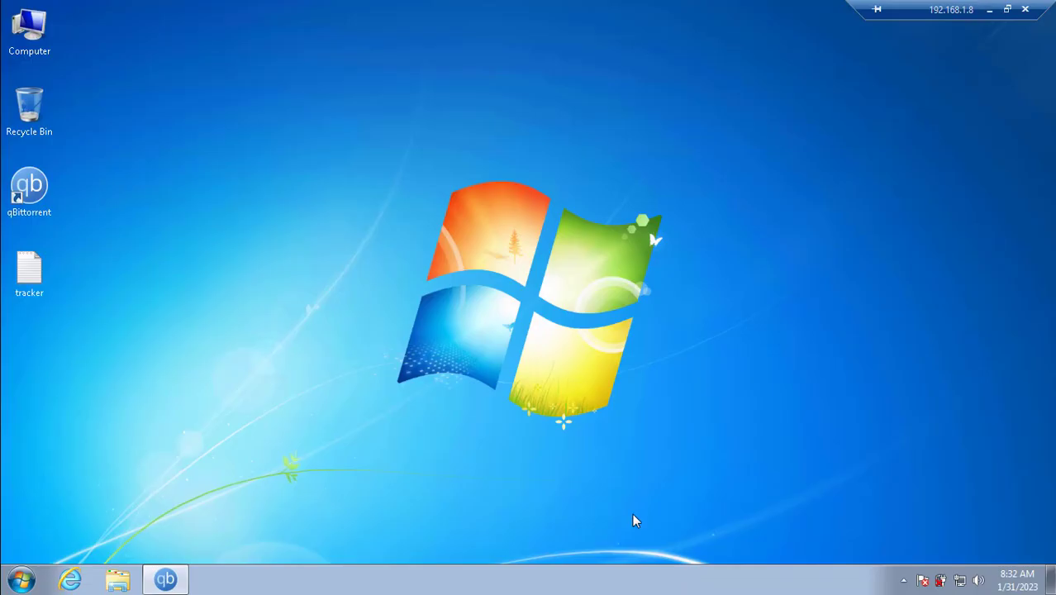
click(120, 580)
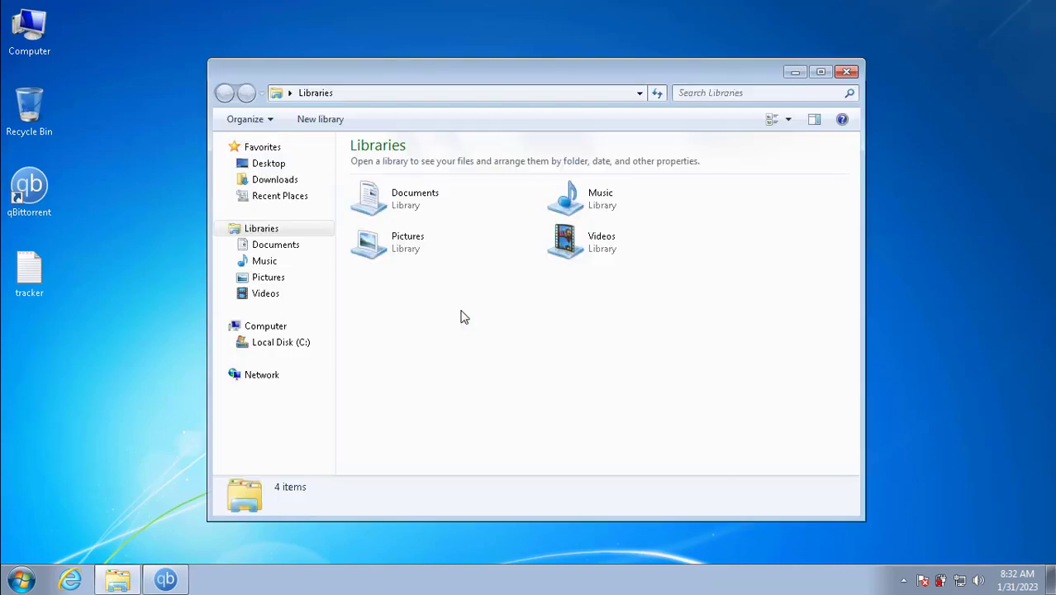
click(295, 344)
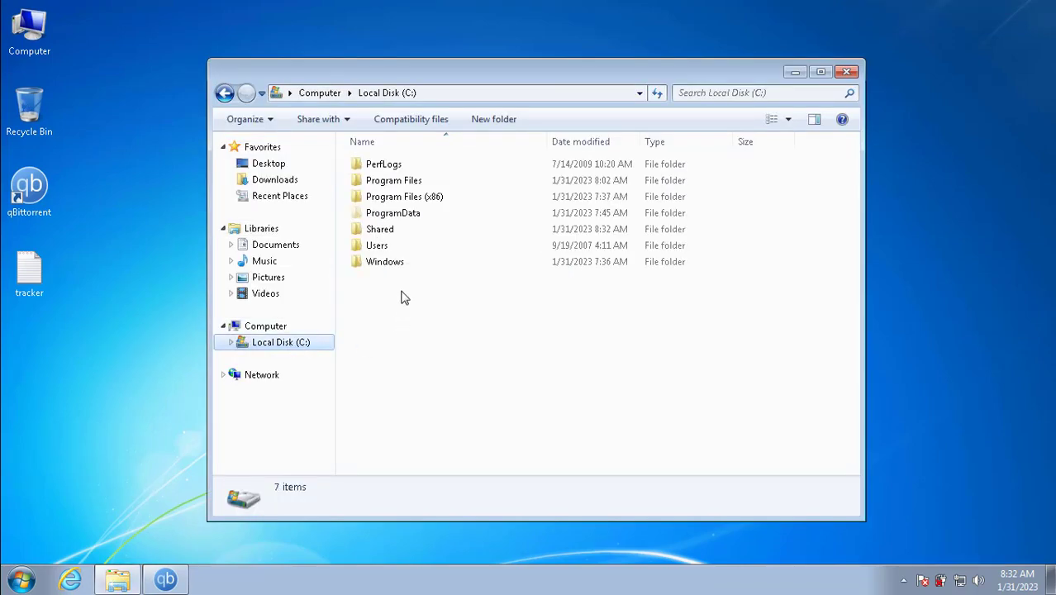
double_click(390, 231)
click(378, 165)
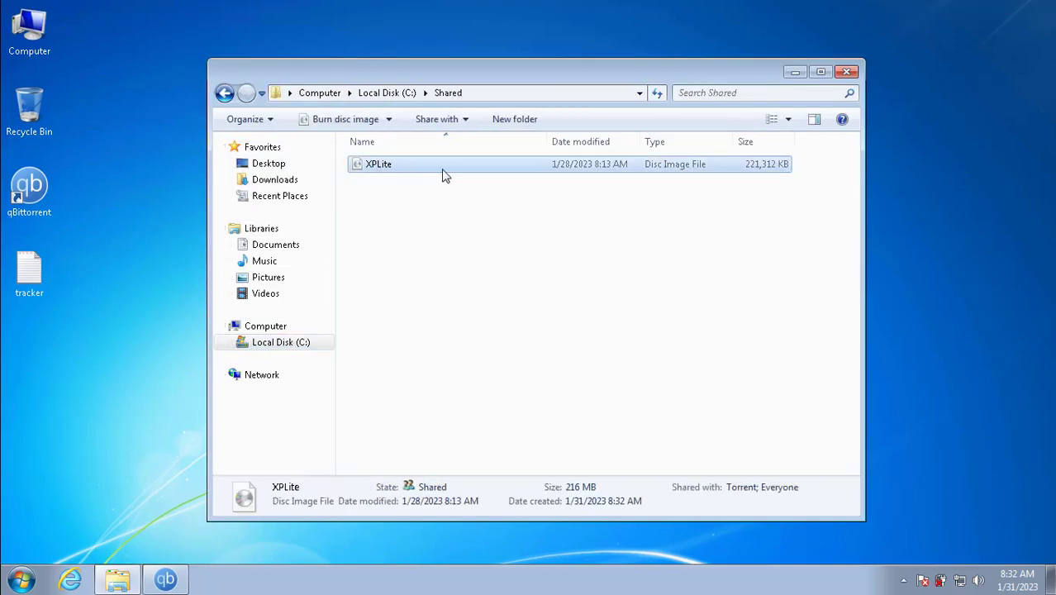
click(847, 72)
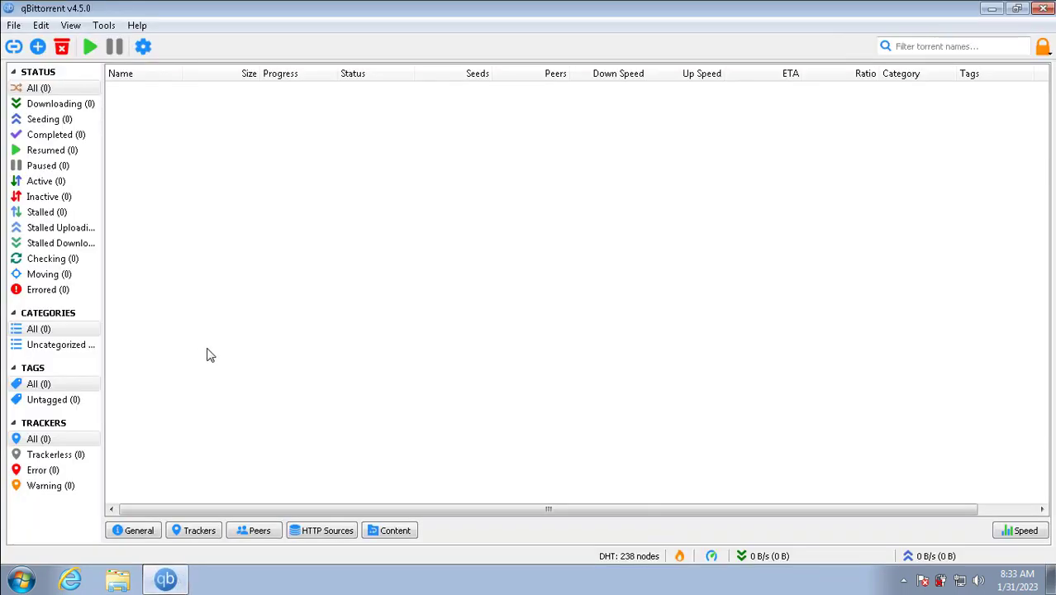
Step: In qBittorrent's Torrent Creator, select C:\Shared\XPLite.iso as the file to share
click(104, 26)
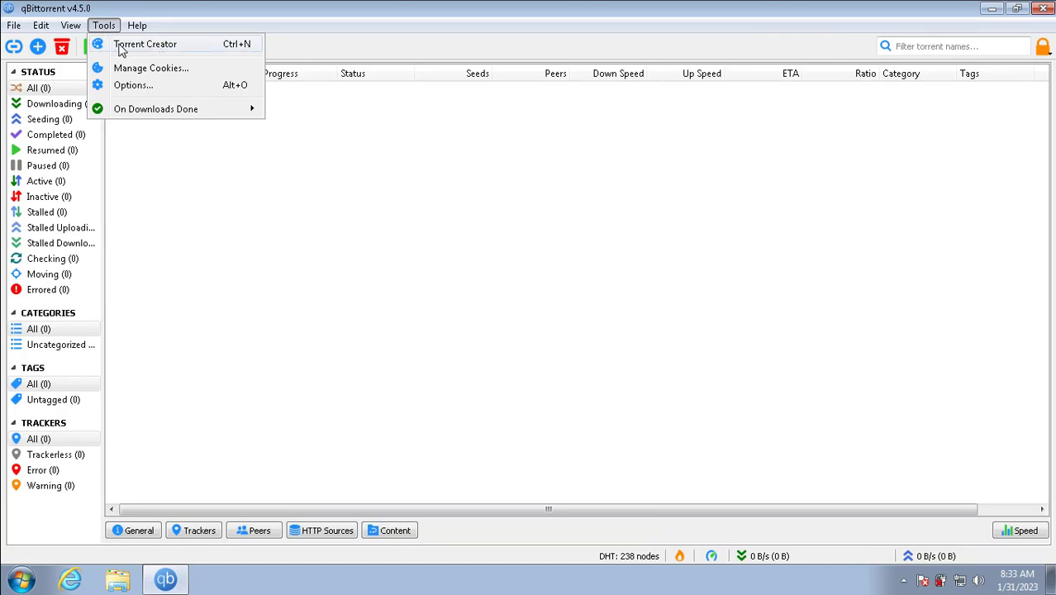
click(184, 47)
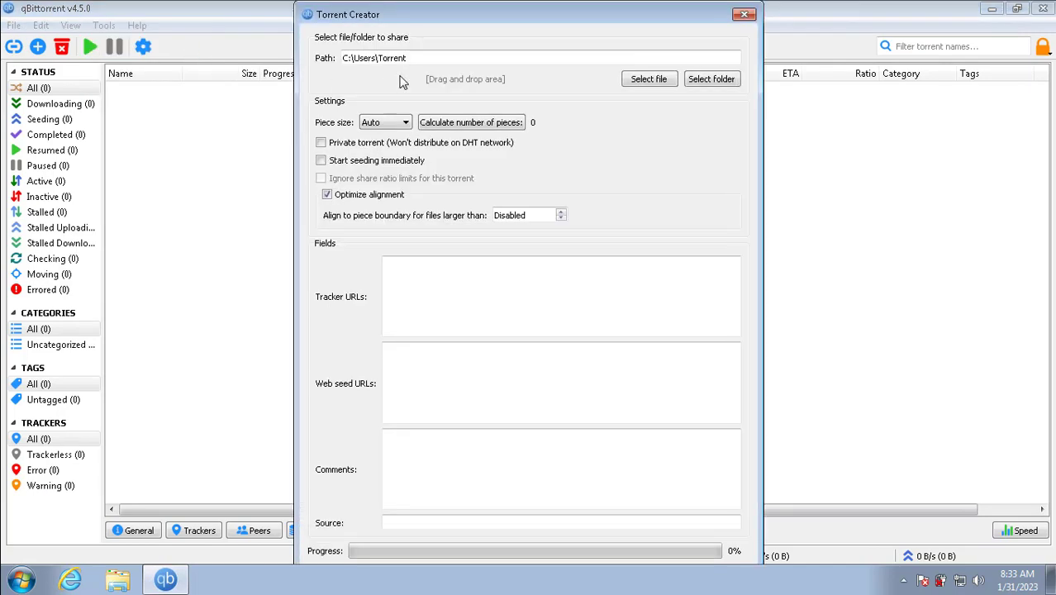
click(644, 80)
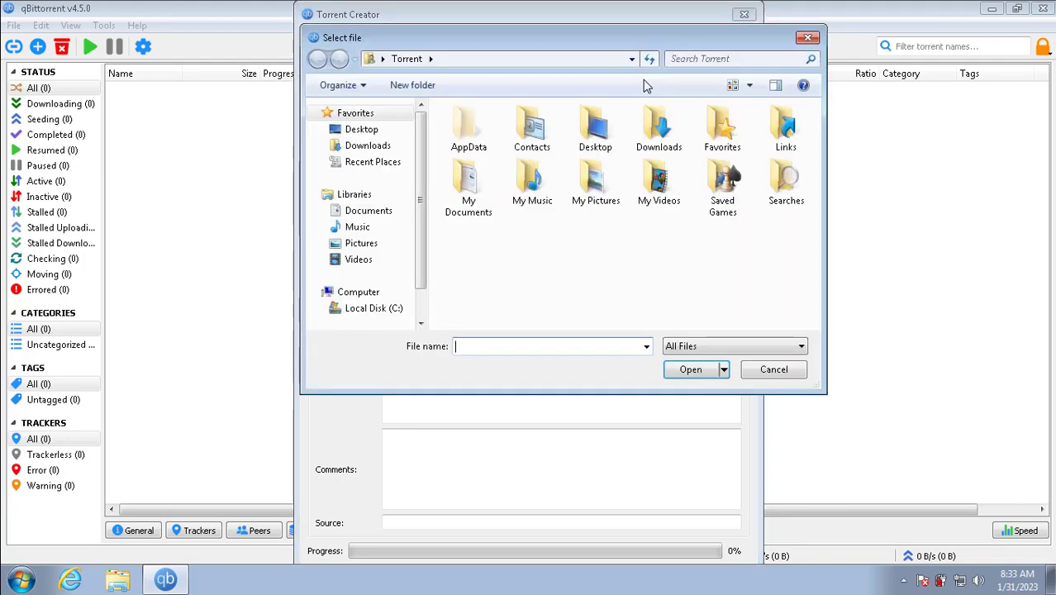
click(373, 307)
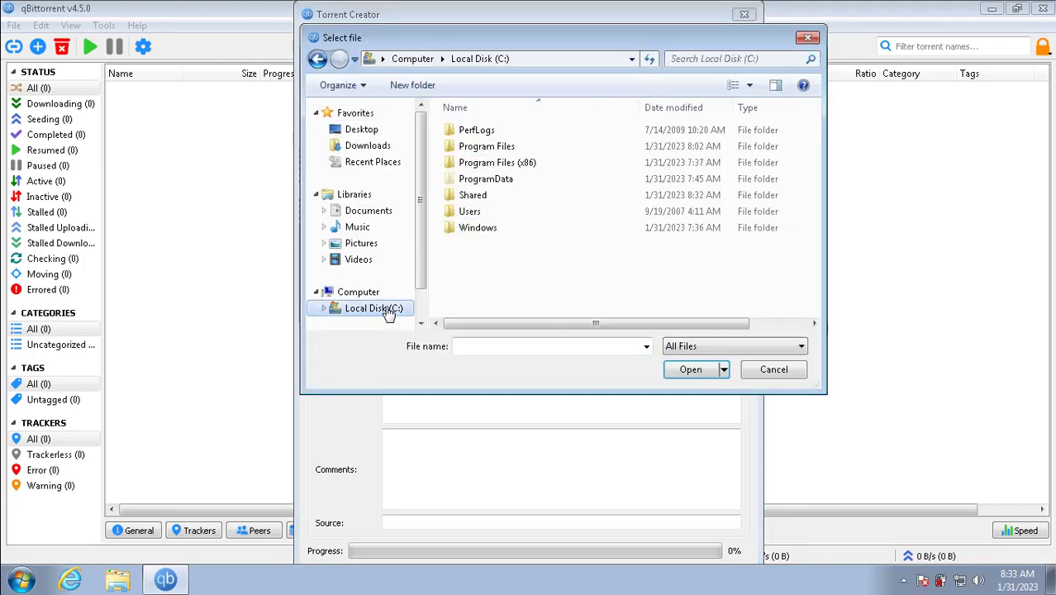
double_click(472, 195)
click(494, 137)
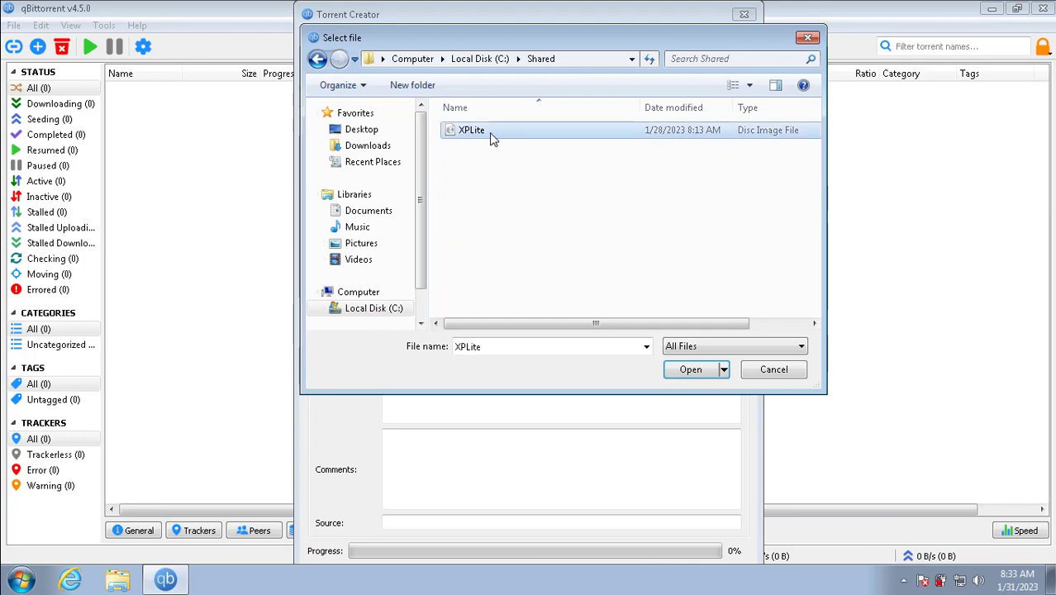
click(684, 370)
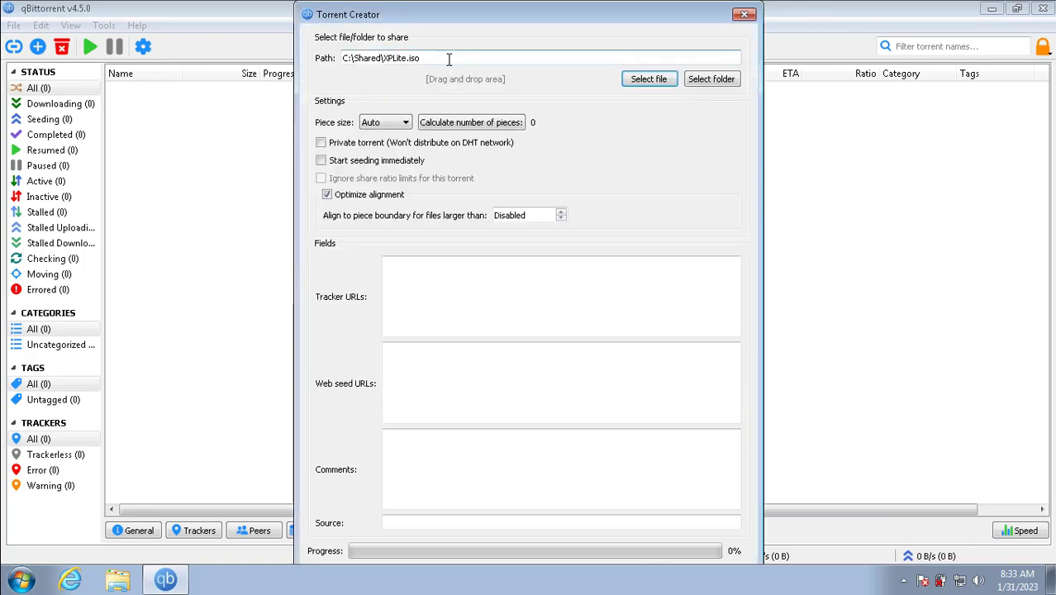
click(321, 143)
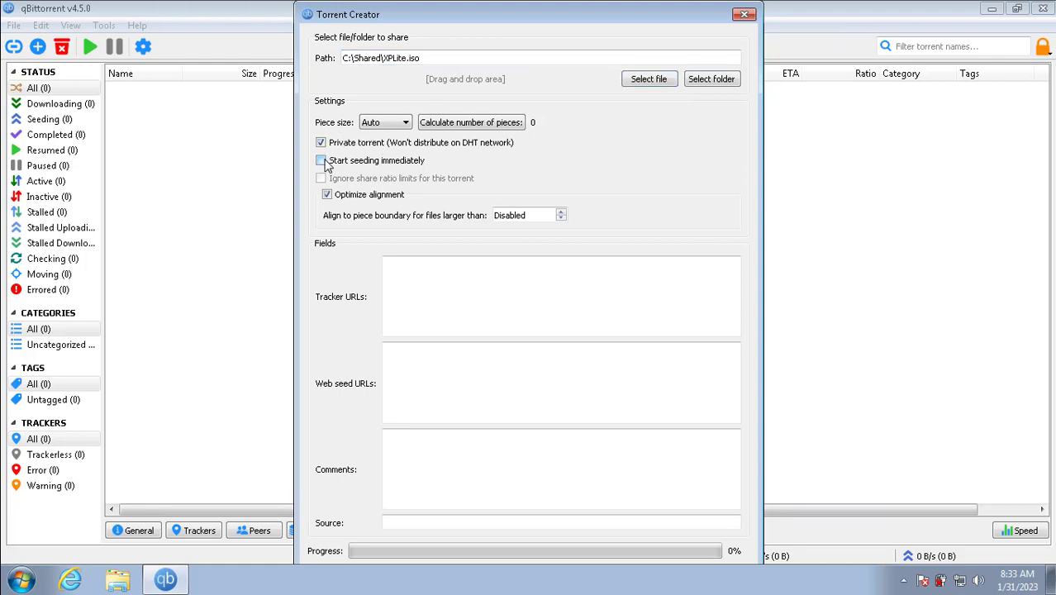
click(322, 161)
click(421, 280)
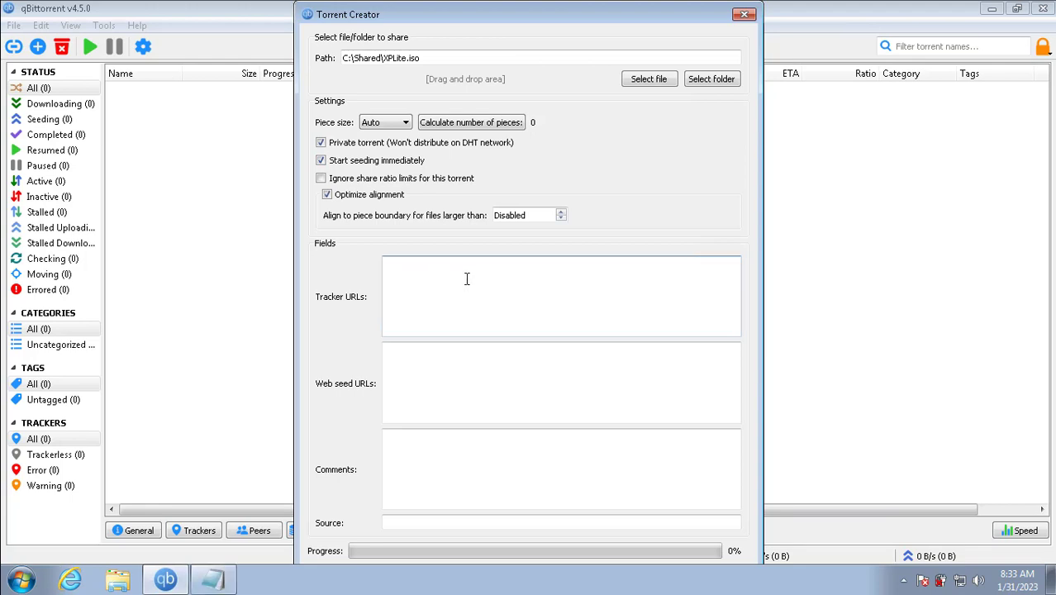
text(http://your_ip:9000/announce)
drag(439, 266, 411, 268)
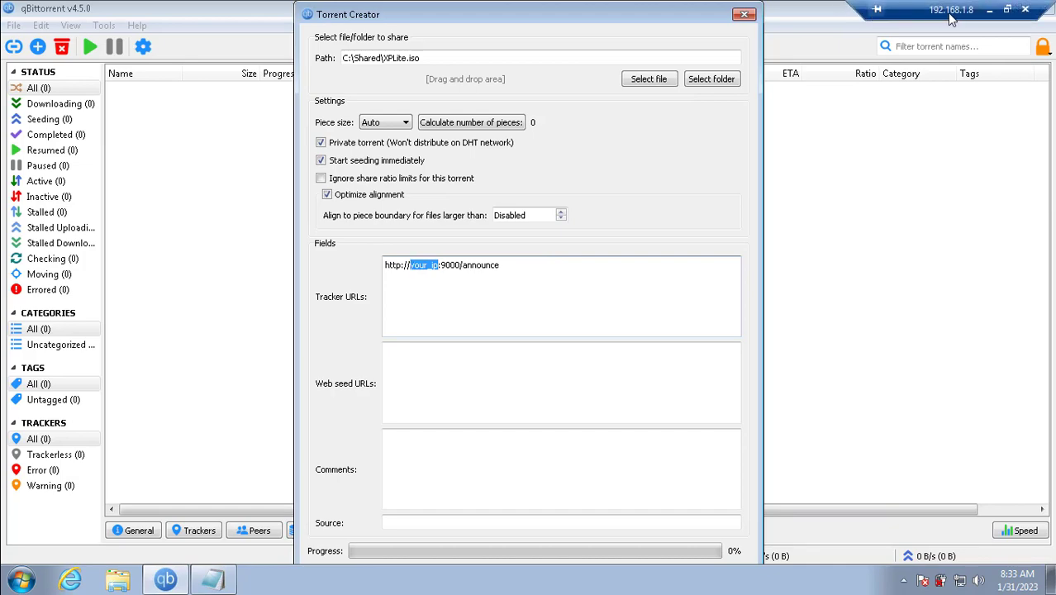
Step: Copy the public IP 14.226.91.53 from ping.eu in Edge, then return to the remote session
click(988, 14)
click(587, 577)
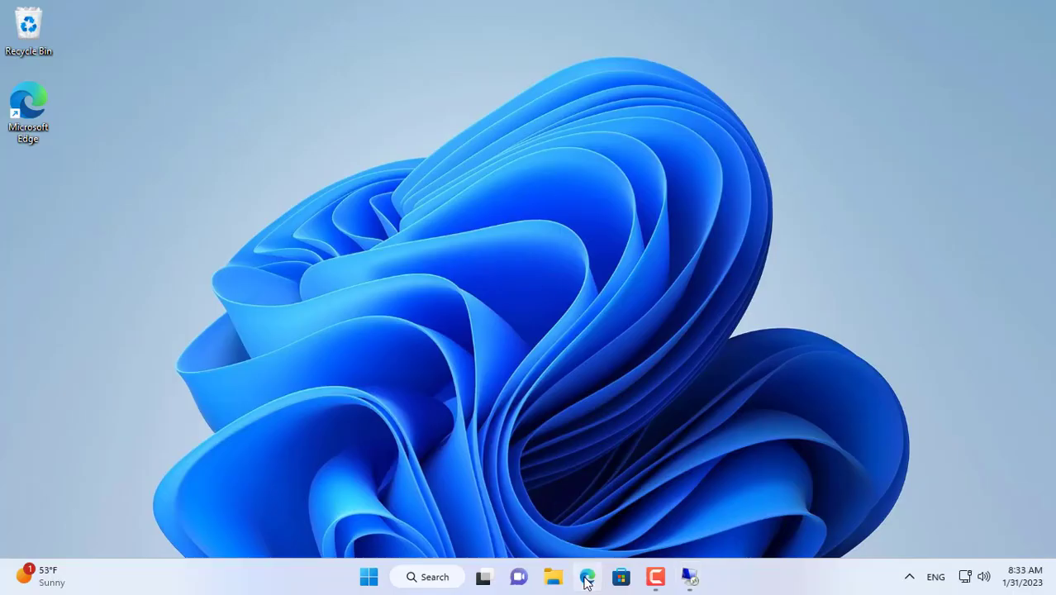
text(pi)
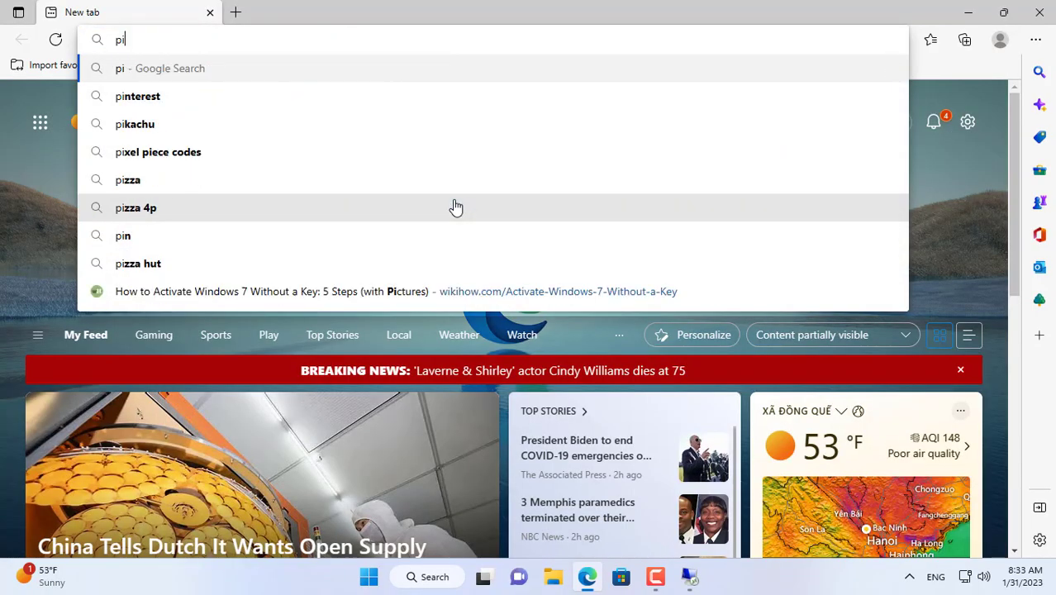
text(ng.eu)
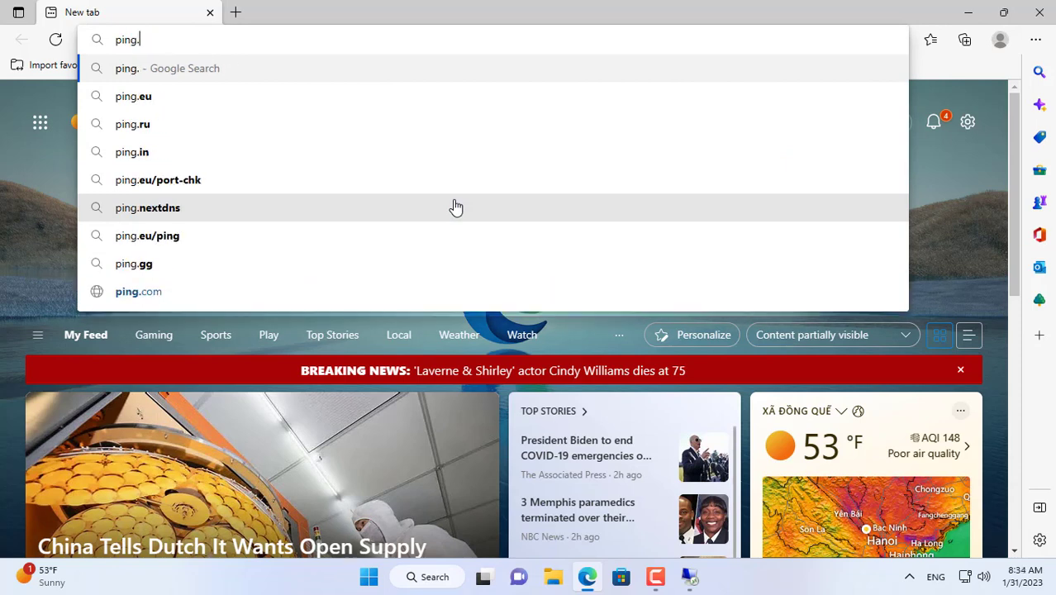
key(Return)
drag(493, 132, 573, 136)
key(ctrl+c)
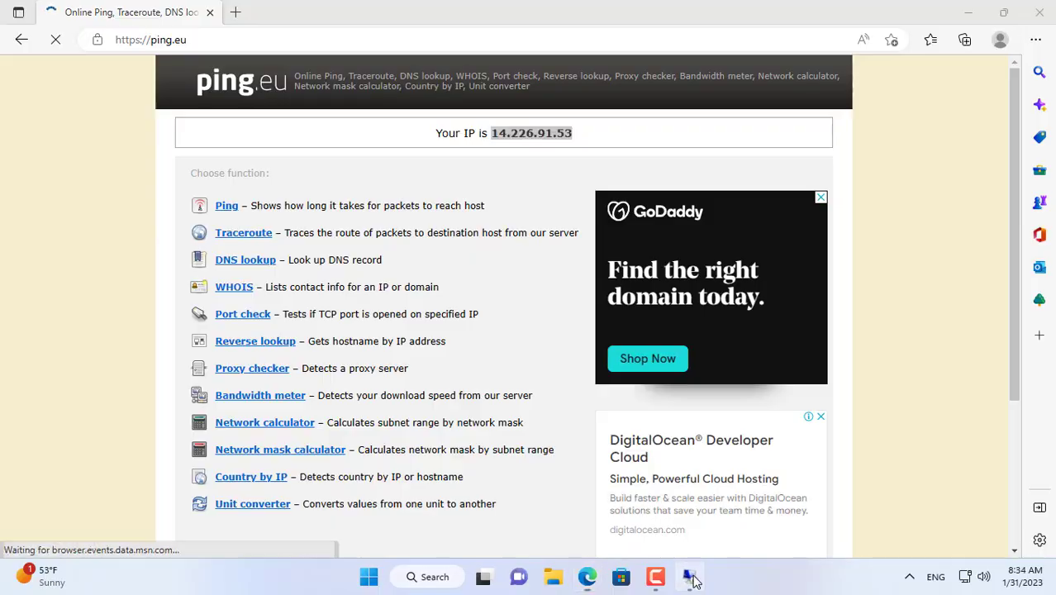
click(689, 577)
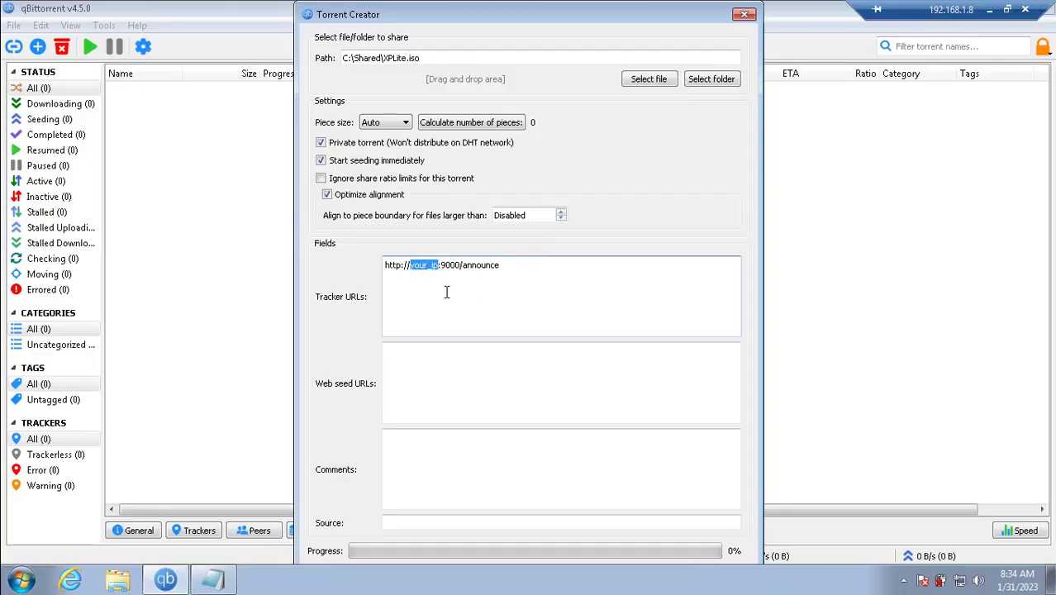
key(ctrl+v)
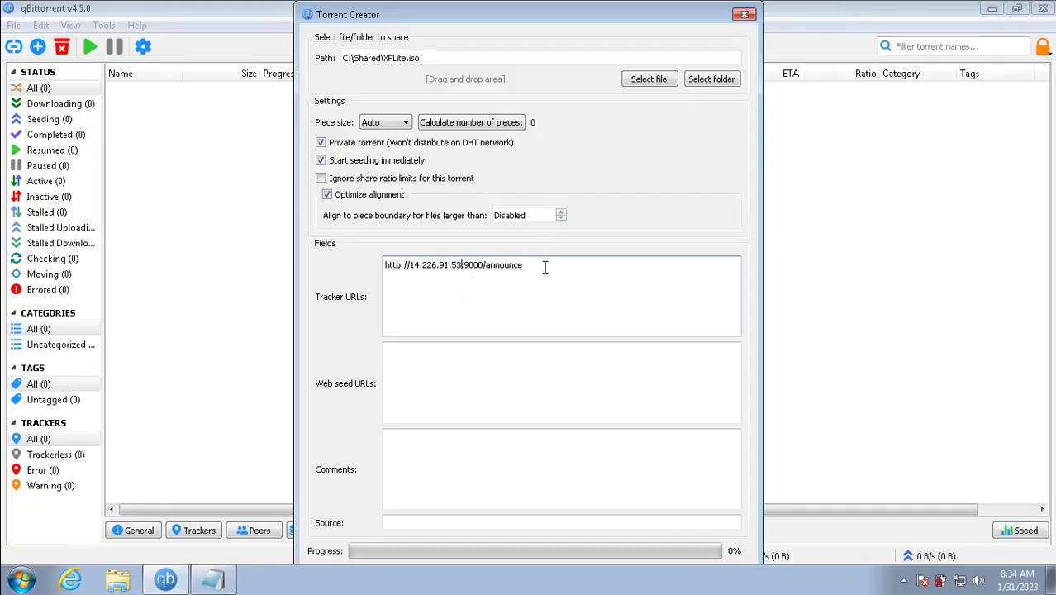
key(ctrl+a)
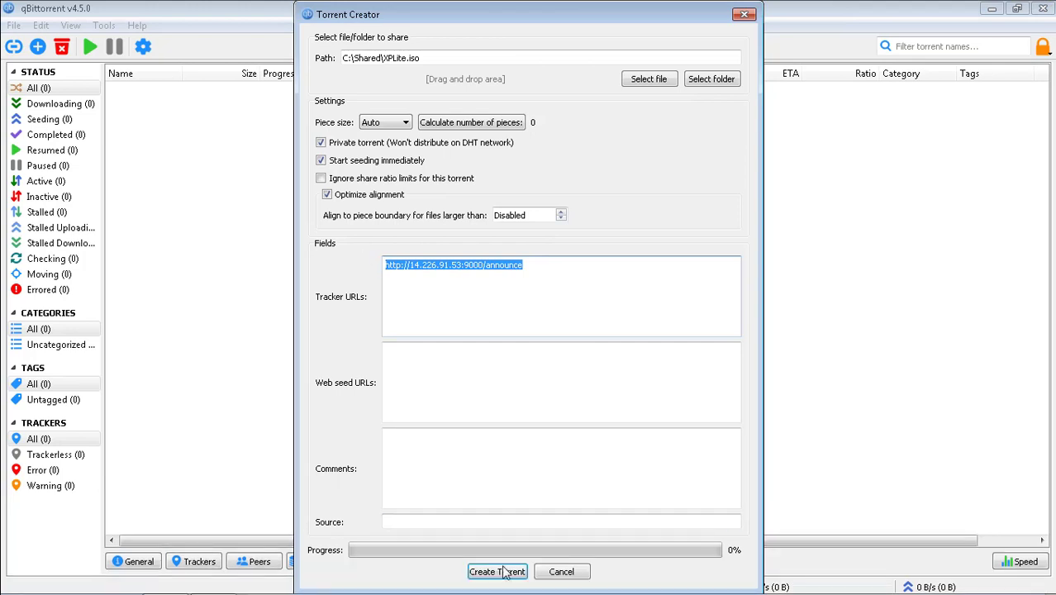
click(496, 572)
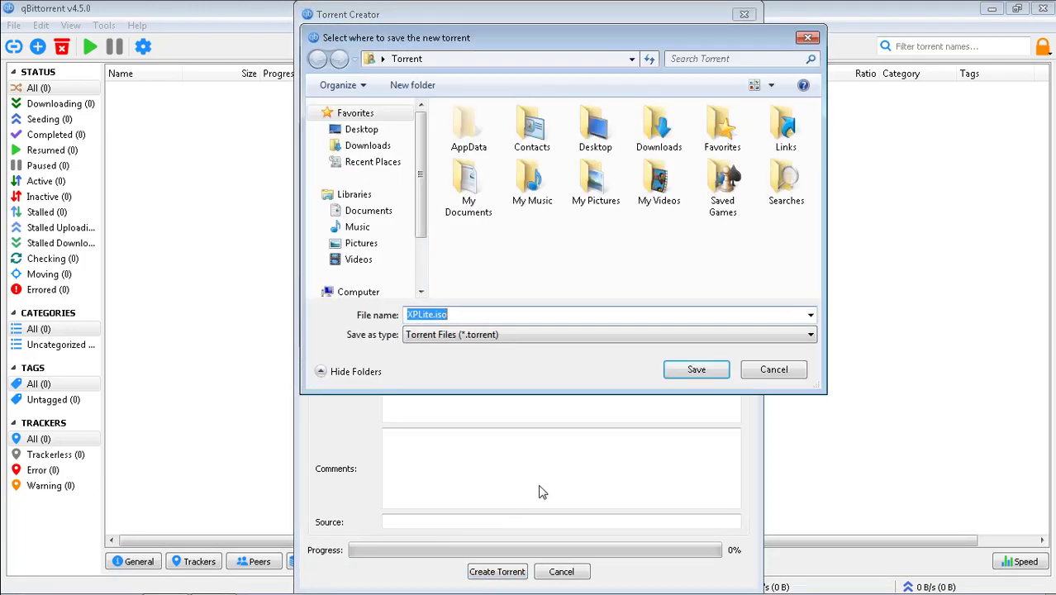
Step: Save XPLite.iso.torrent into a new 'Torrent' folder under C:\Shared and close Torrent Creator
scroll(423, 264, down, 2)
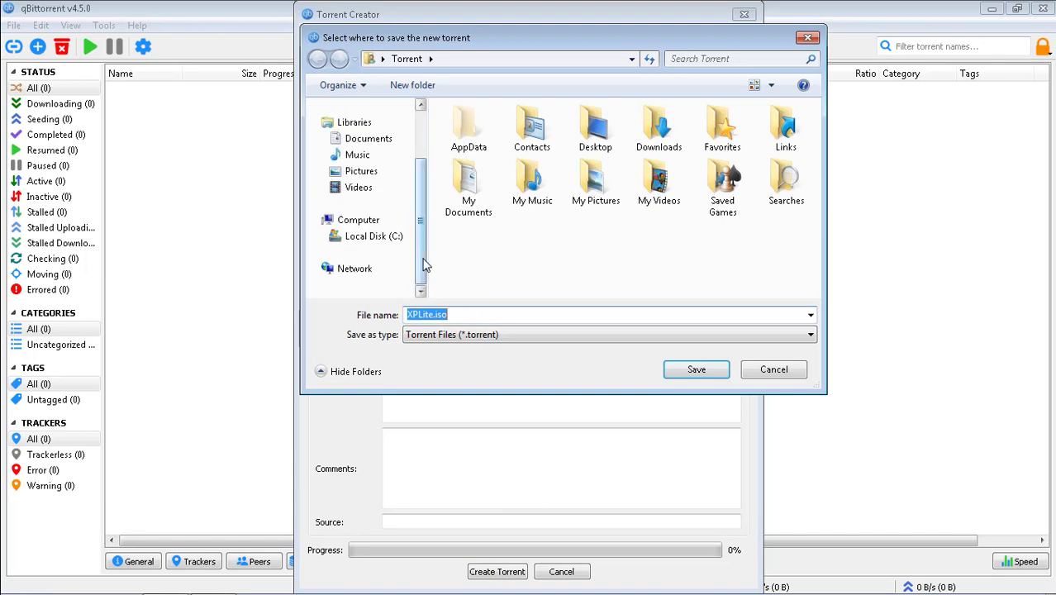
click(385, 237)
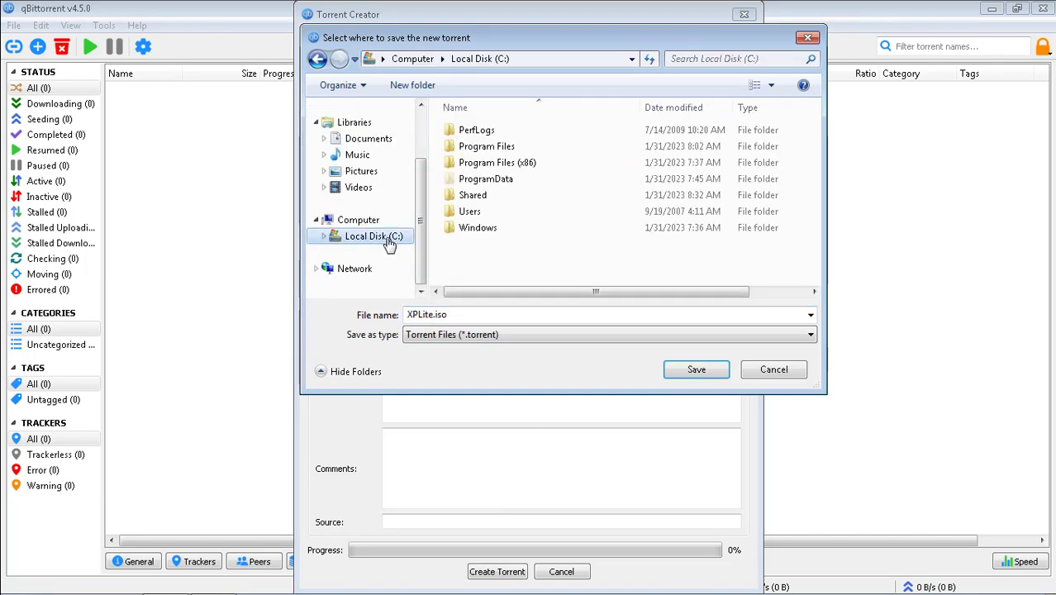
double_click(491, 196)
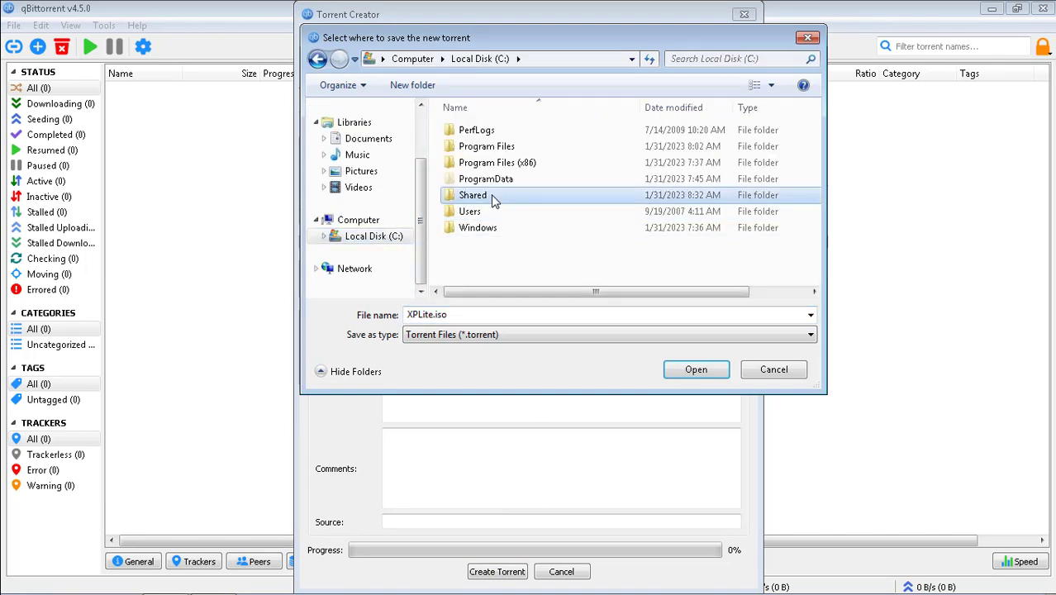
click(419, 89)
text(Torrent)
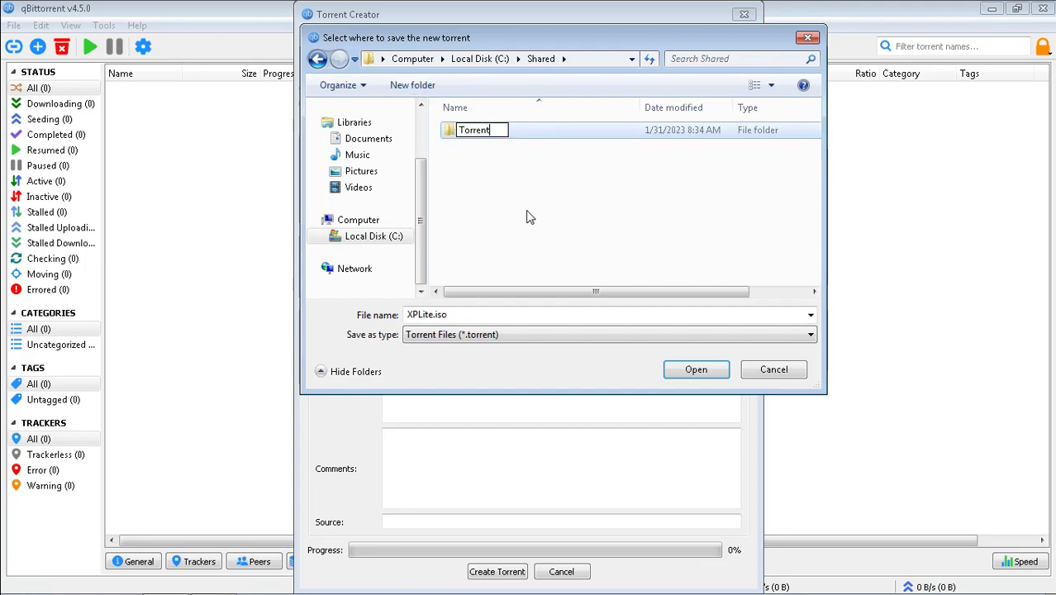
key(Return)
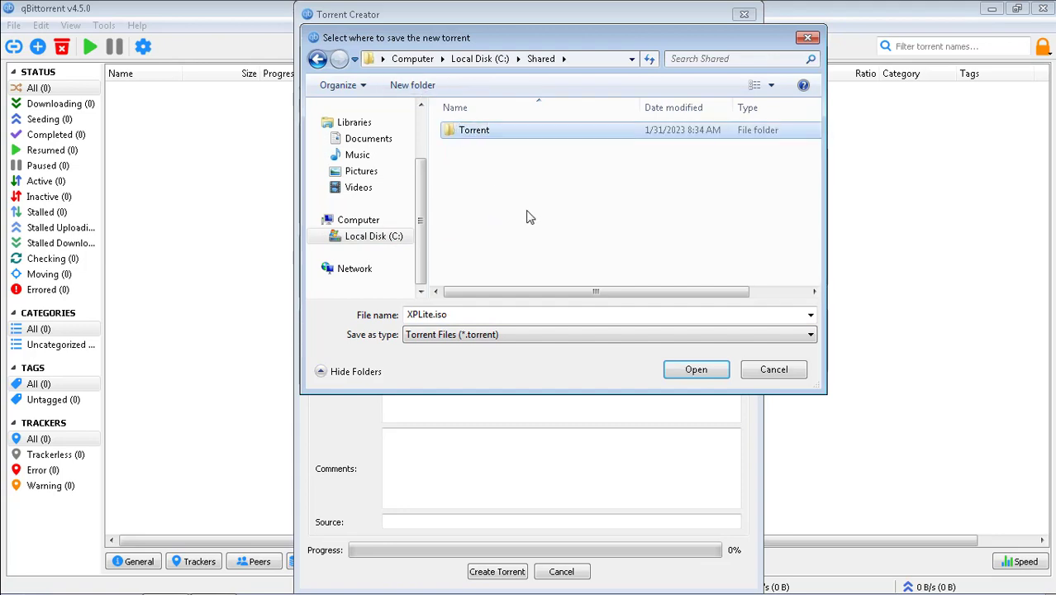
key(Return)
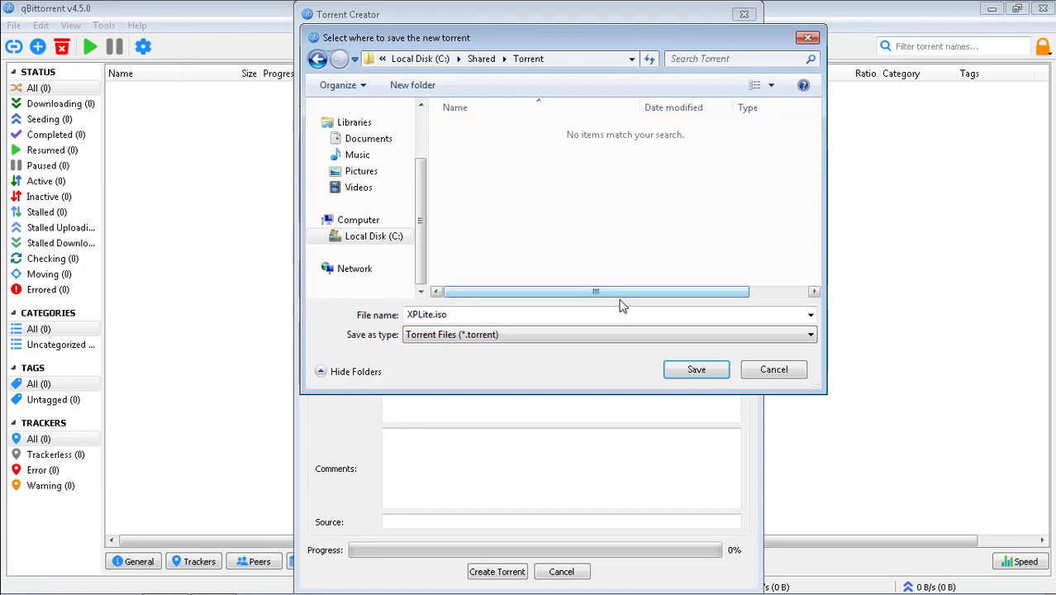
click(696, 370)
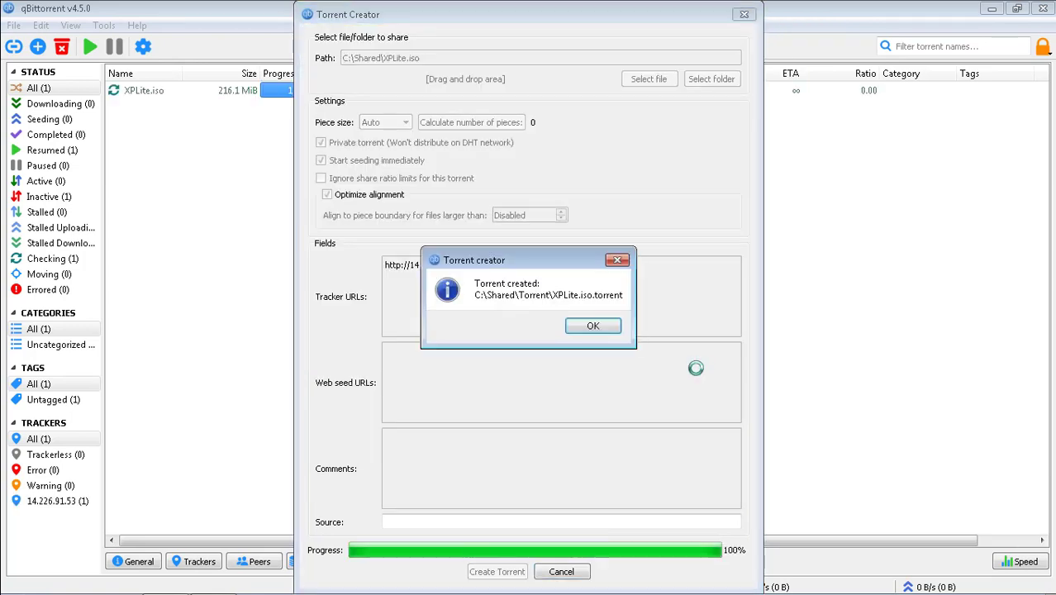
click(600, 325)
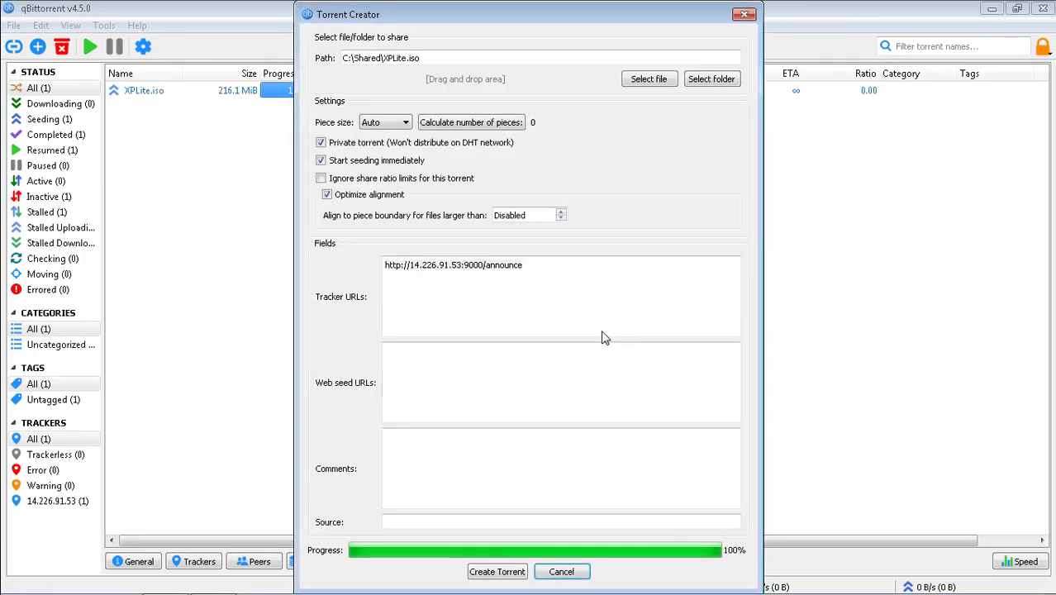
click(744, 15)
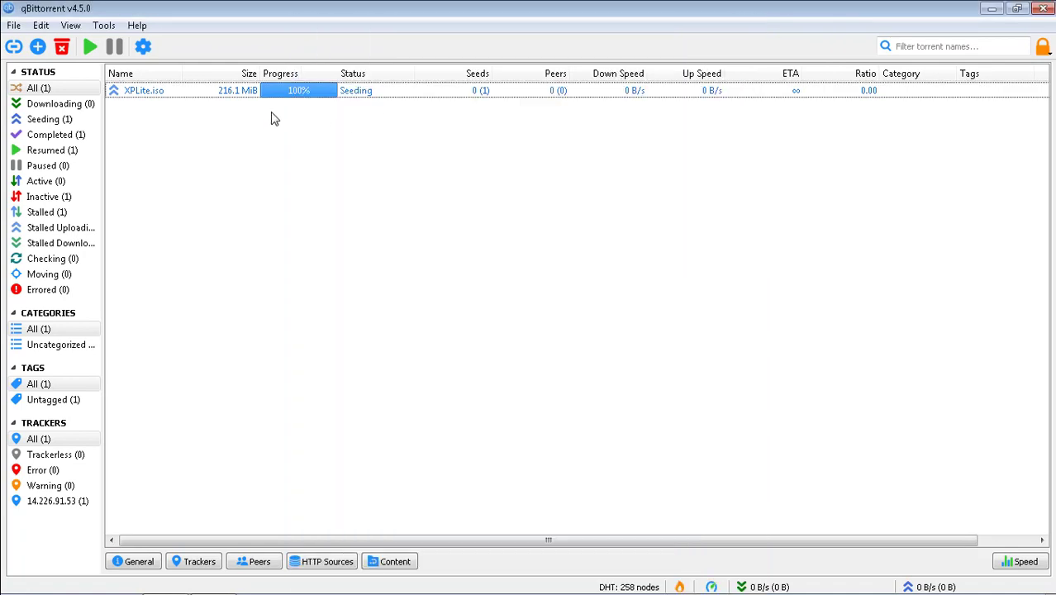
click(210, 97)
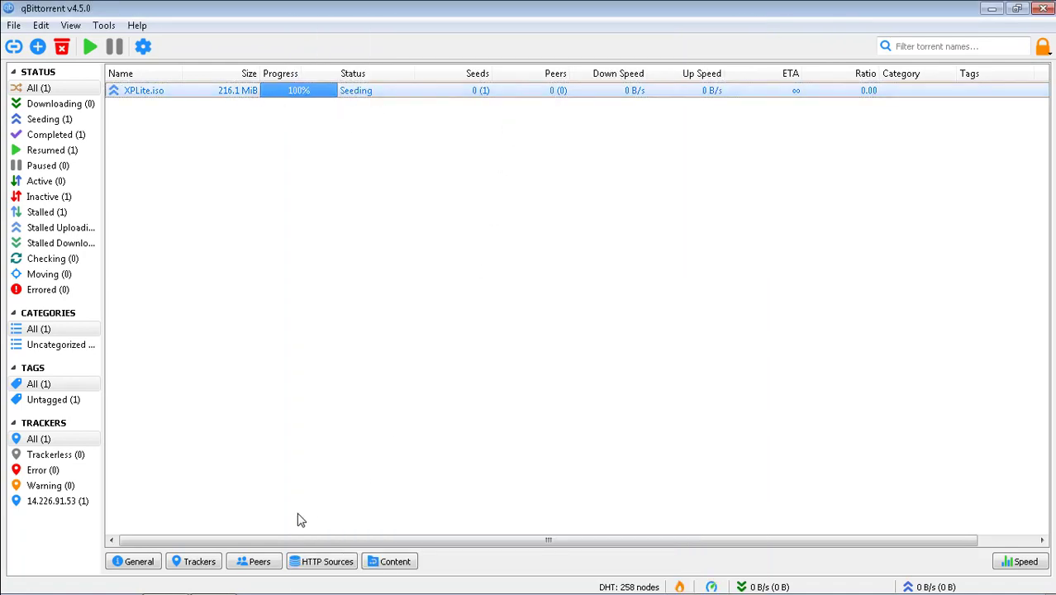
click(199, 561)
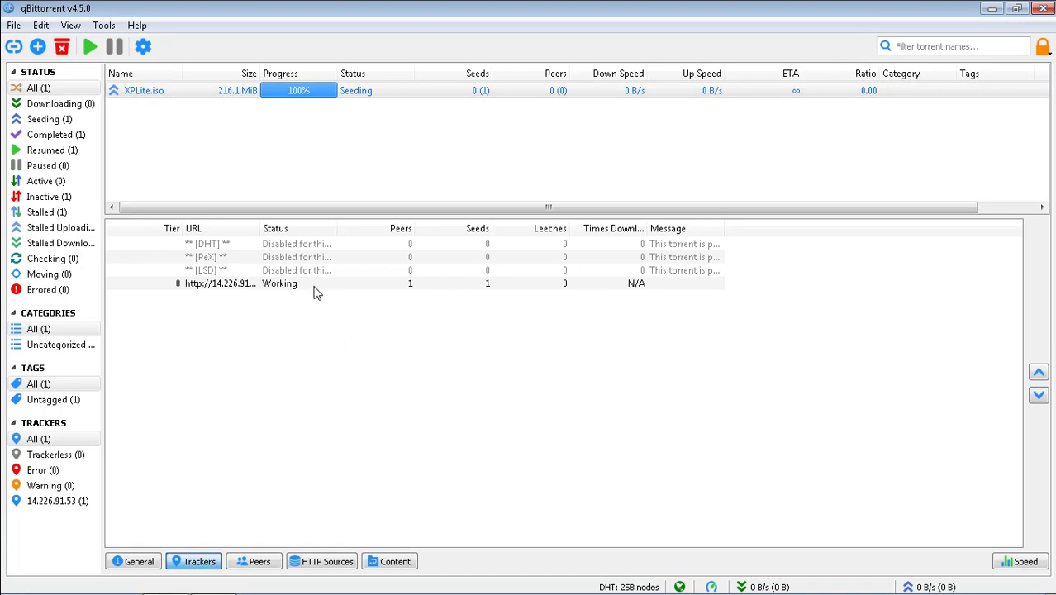
click(278, 284)
drag(259, 228, 381, 228)
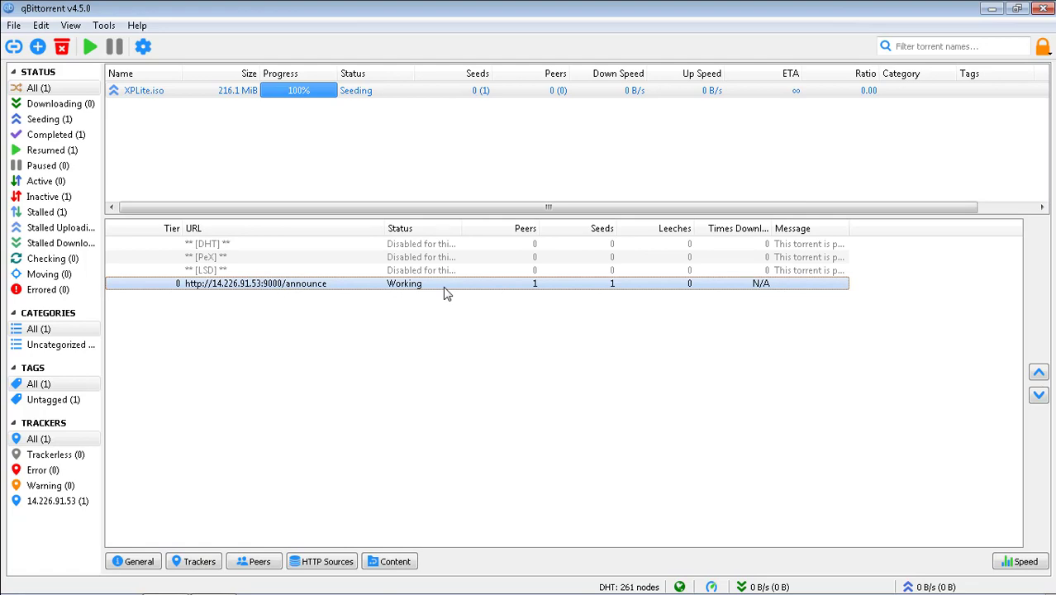
click(989, 9)
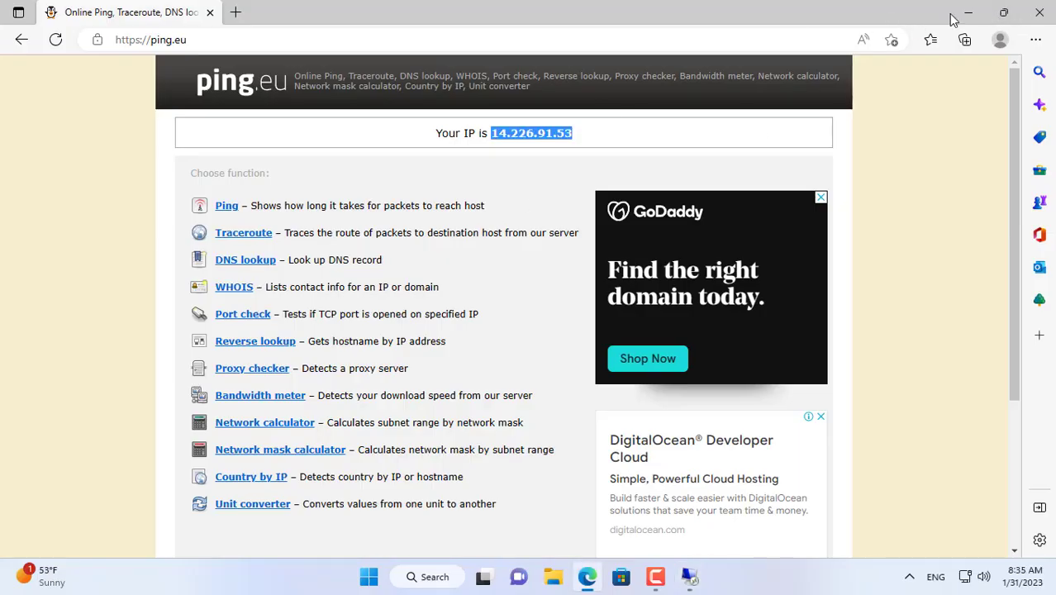
Step: Open the \\192.168.1.8 network share and browse to its Shared\Torrent folder
click(968, 12)
click(429, 578)
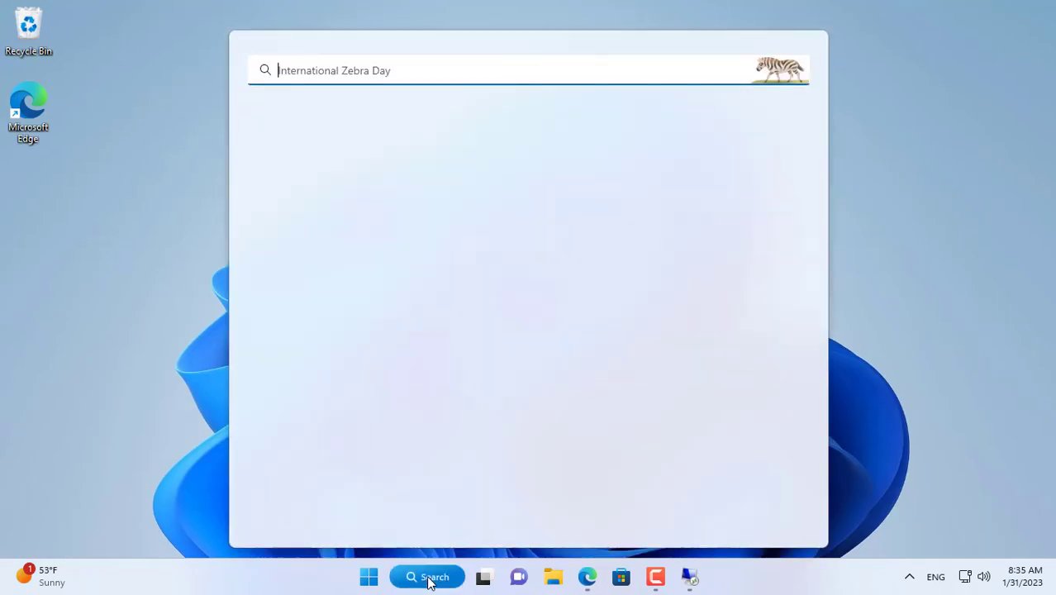
click(301, 219)
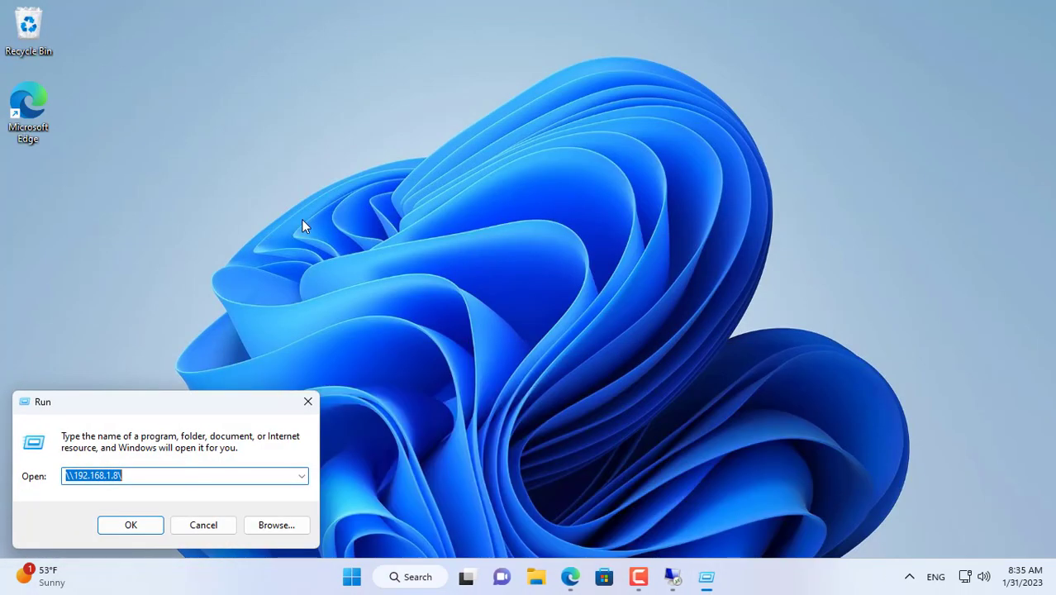
click(130, 524)
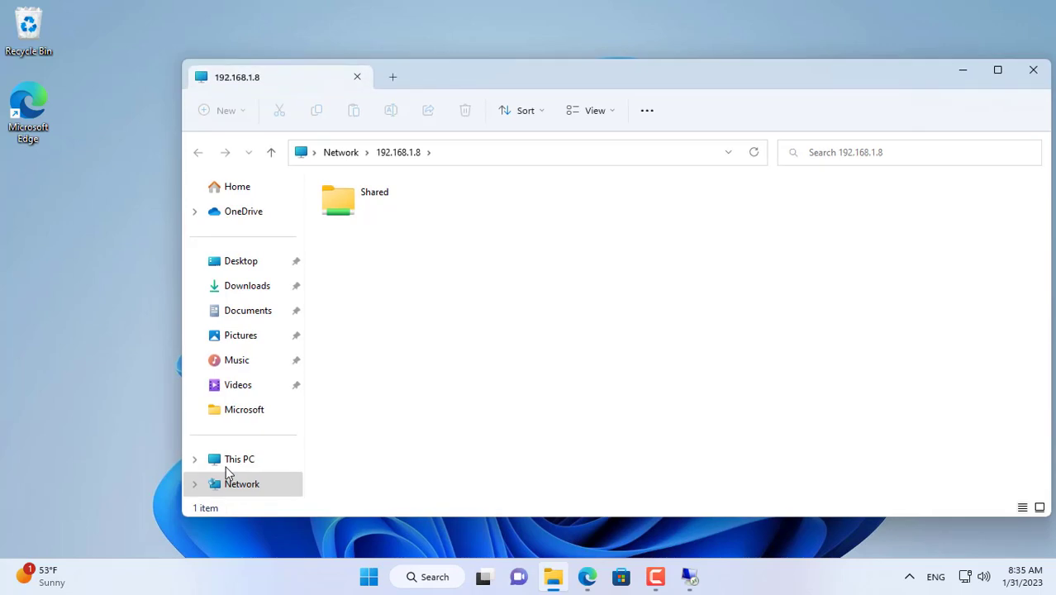
double_click(345, 207)
double_click(347, 211)
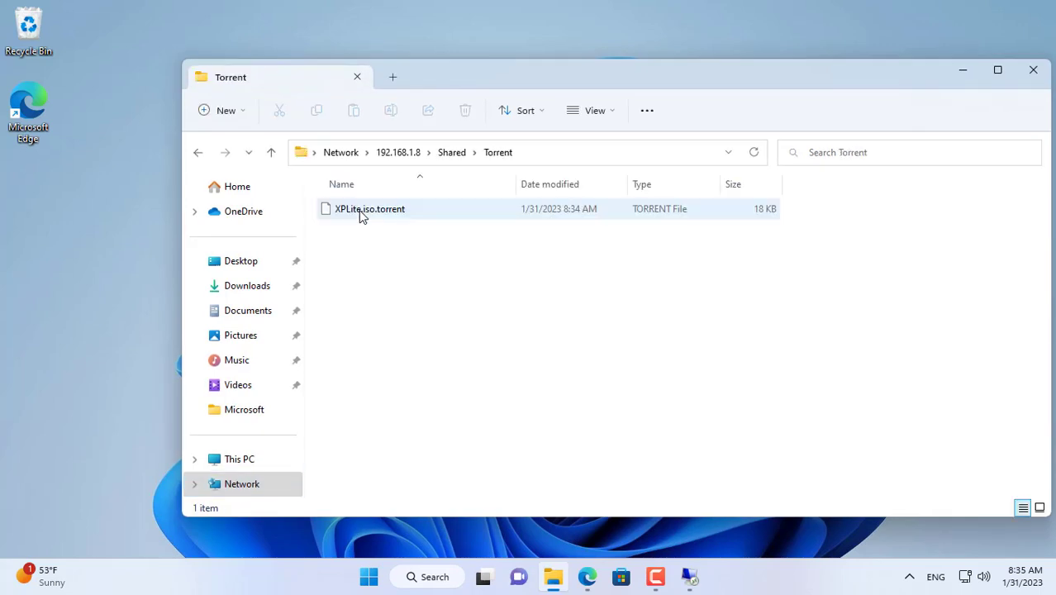
Step: Copy XPLite.iso.torrent onto the desktop and close File Explorer
click(368, 213)
right_click(368, 213)
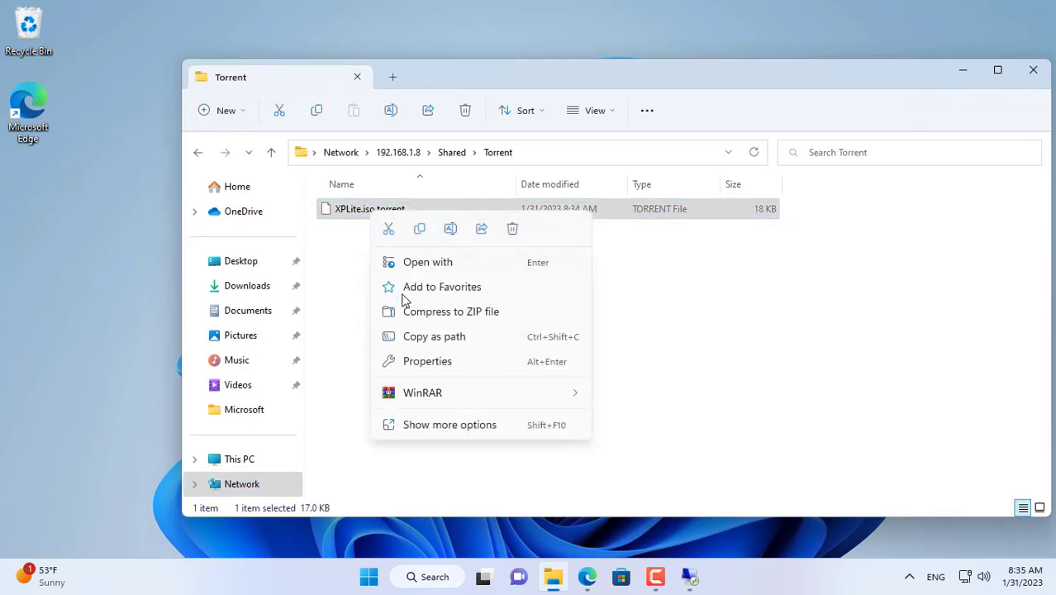
click(419, 233)
right_click(17, 233)
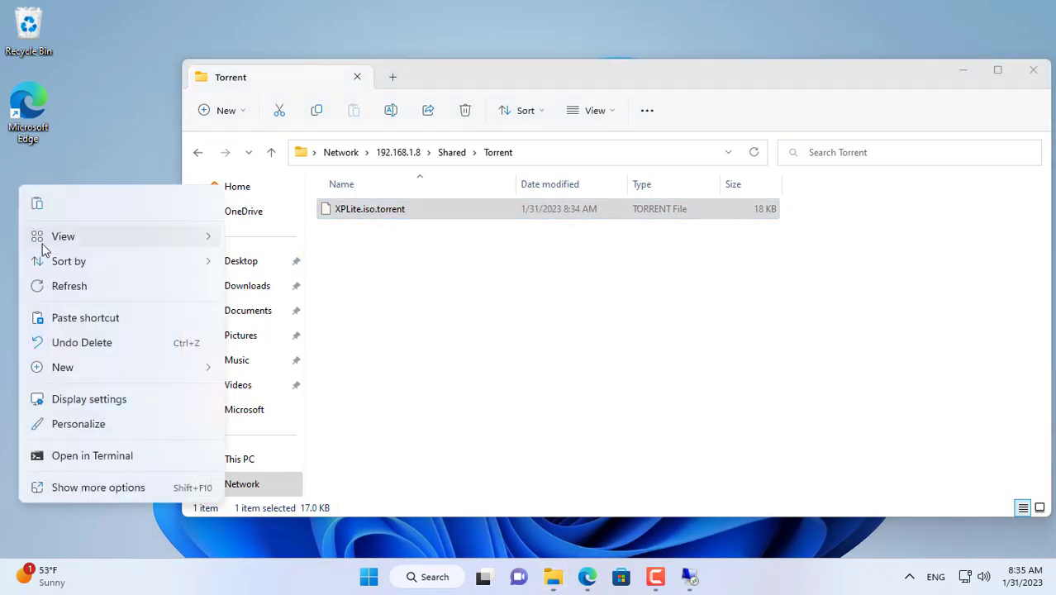
click(44, 204)
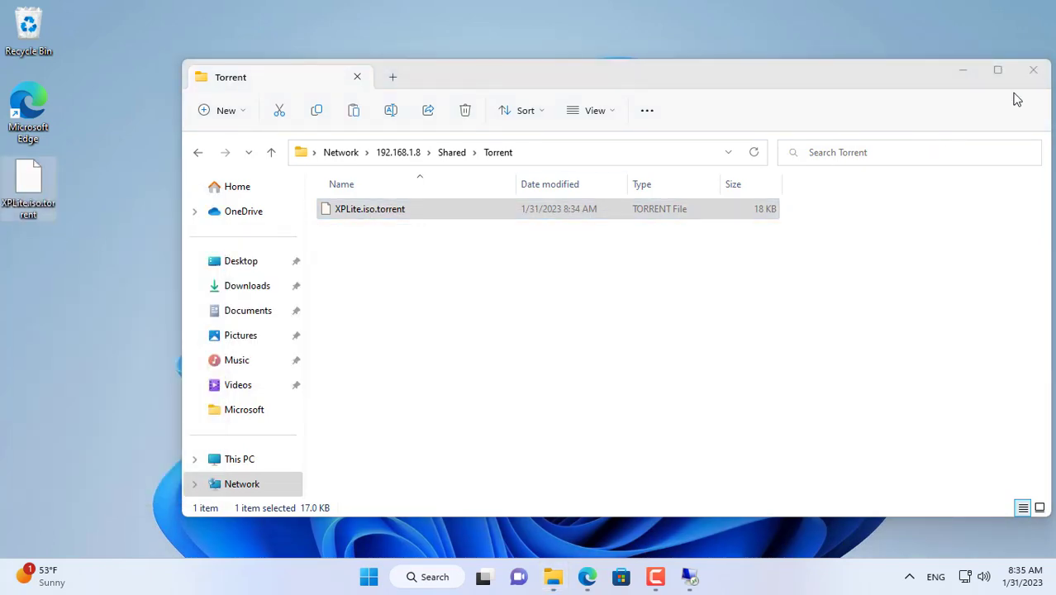
click(1033, 70)
click(116, 204)
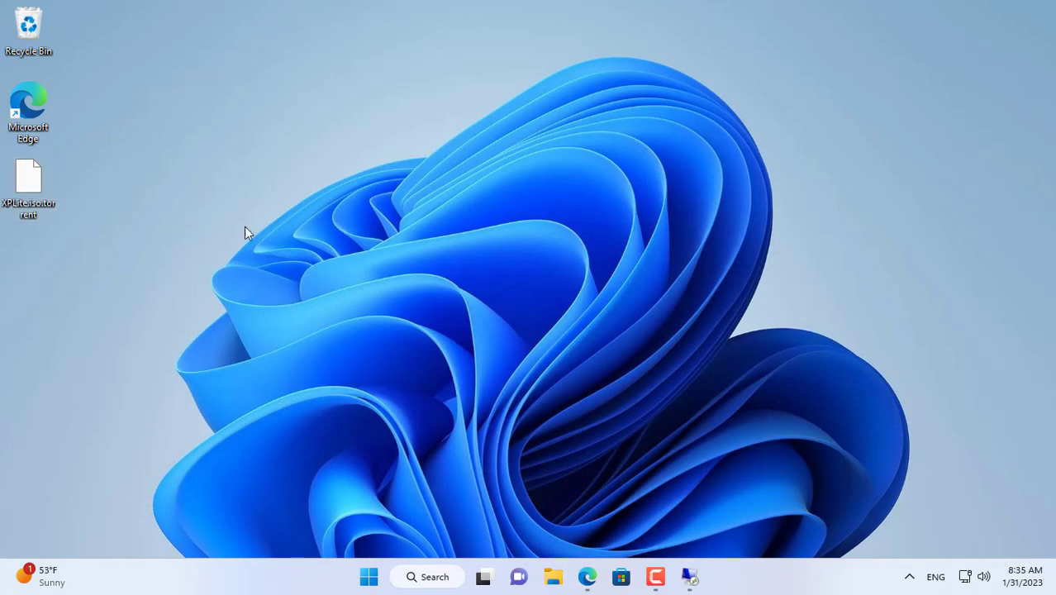
Step: Search for utorrent in a new Edge tab and open the µTorrent Classic comparison page
click(586, 577)
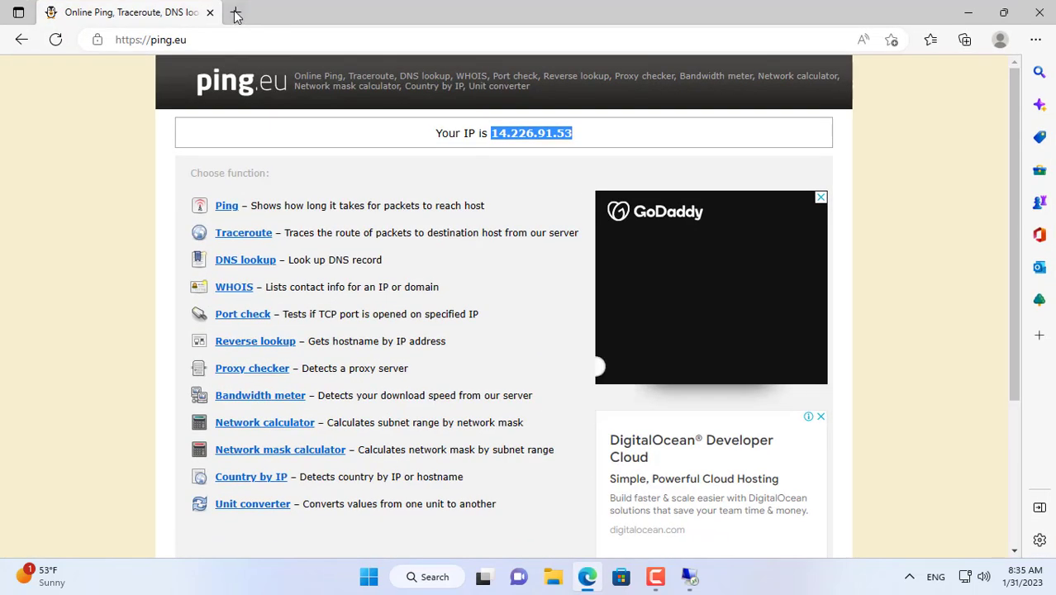
click(231, 11)
text(uto)
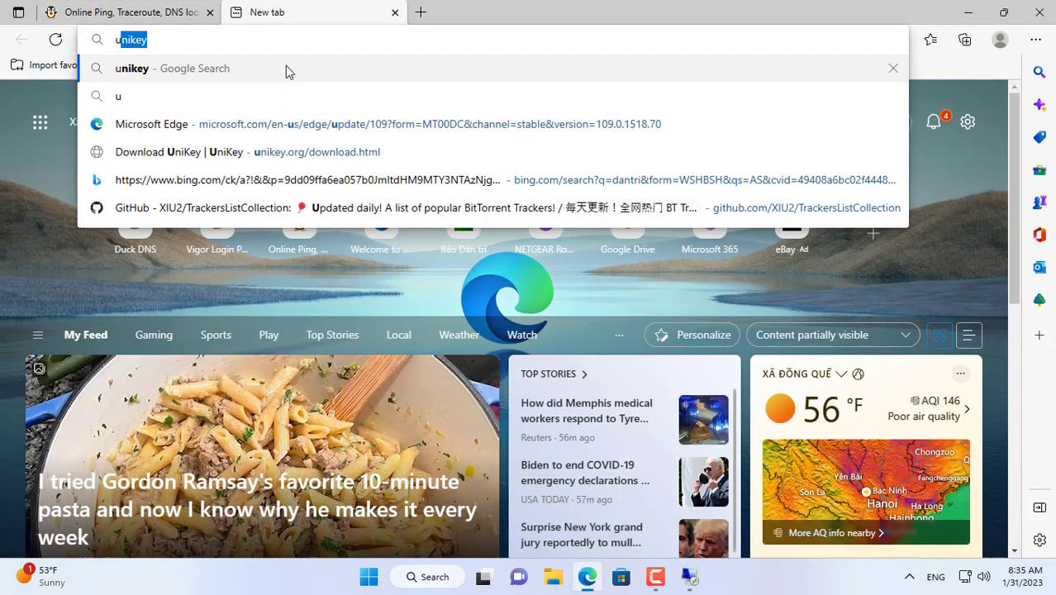
click(281, 91)
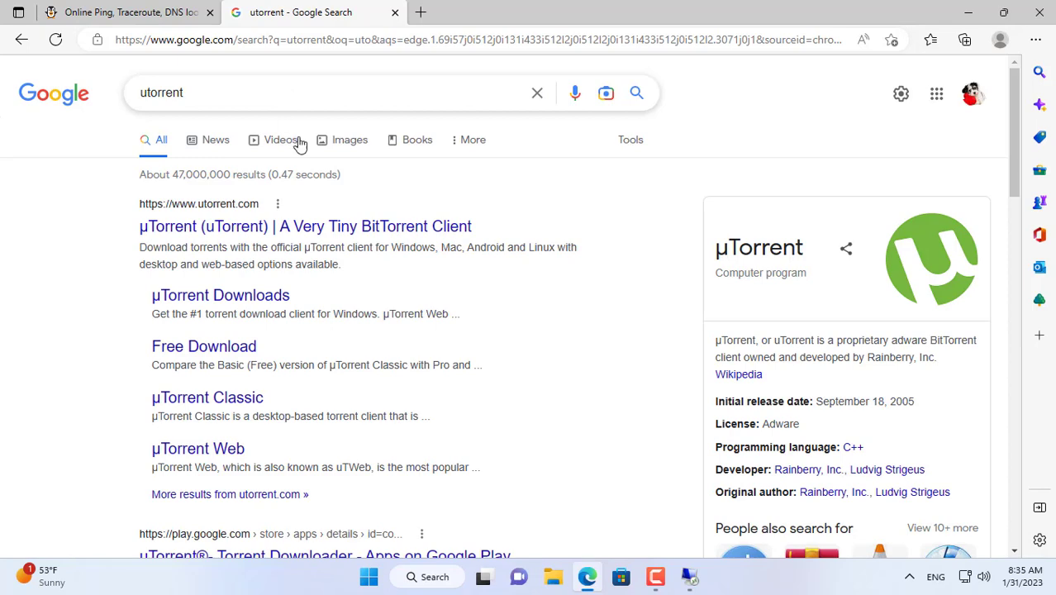
click(256, 228)
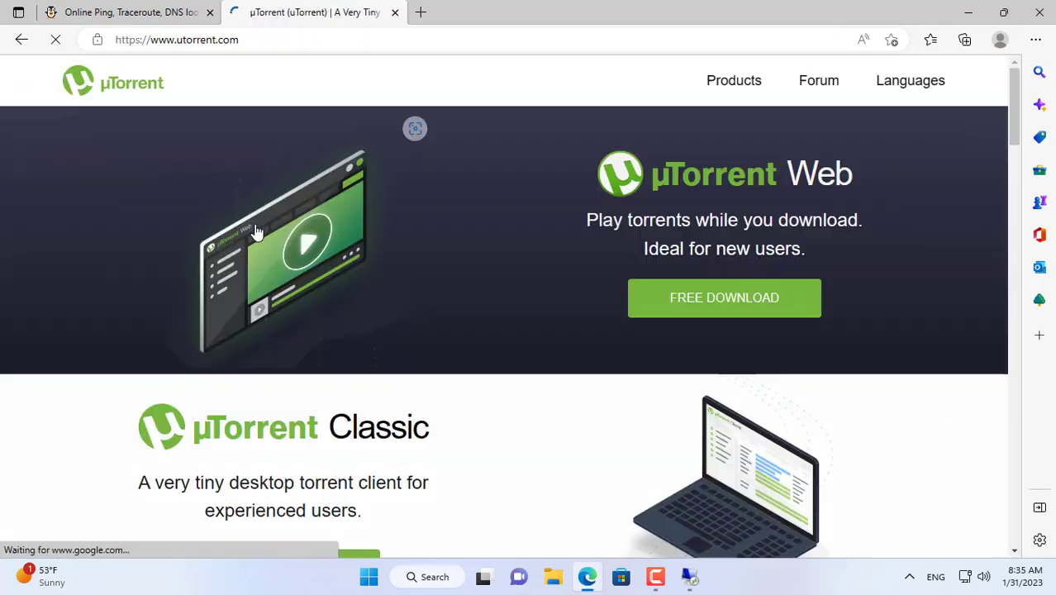
scroll(398, 275, down, 3)
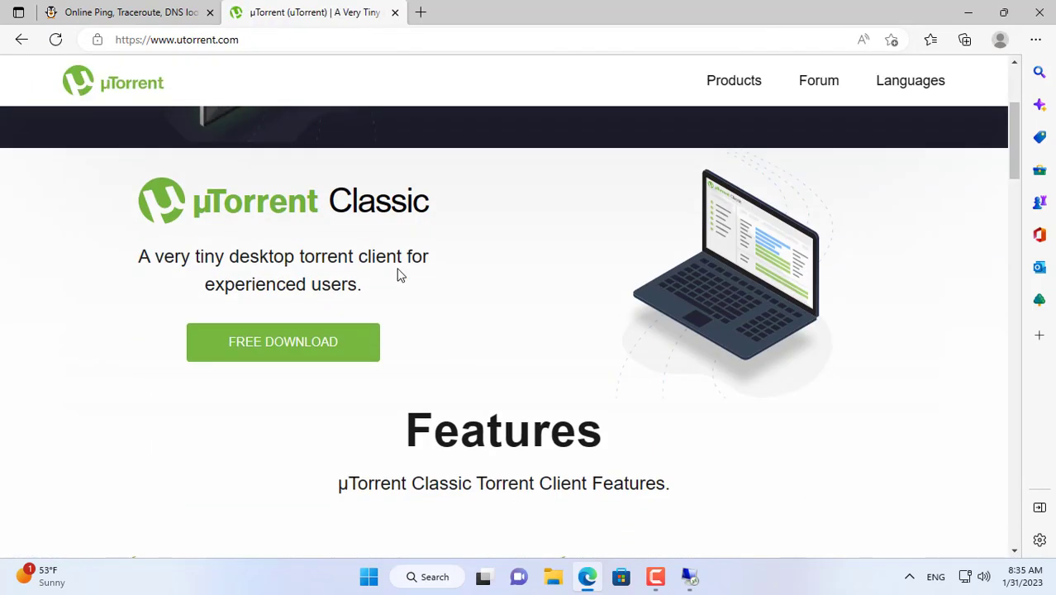
click(294, 342)
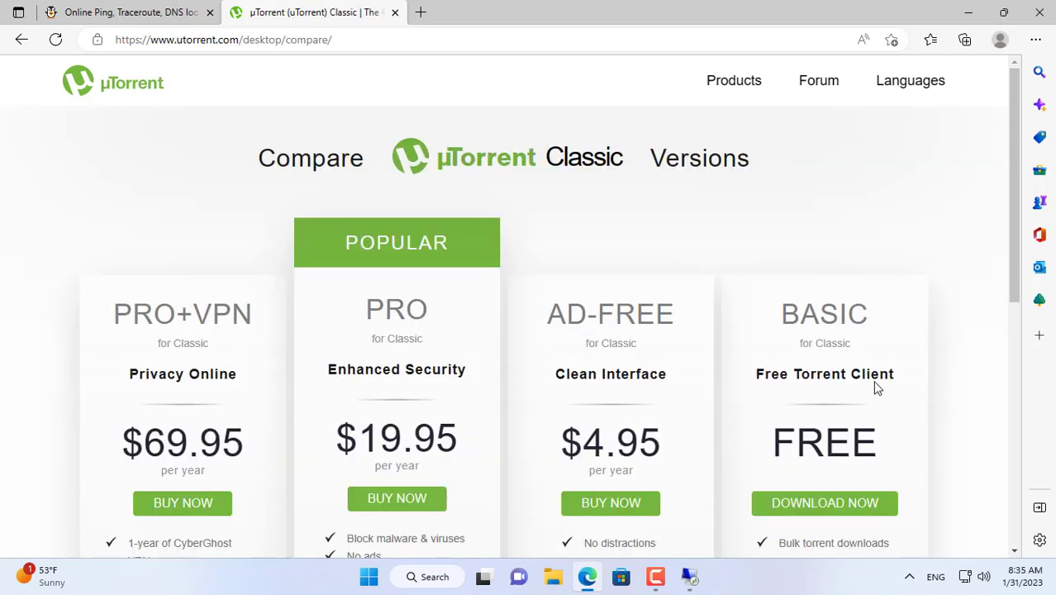
scroll(860, 365, down, 3)
scroll(860, 366, up, 2)
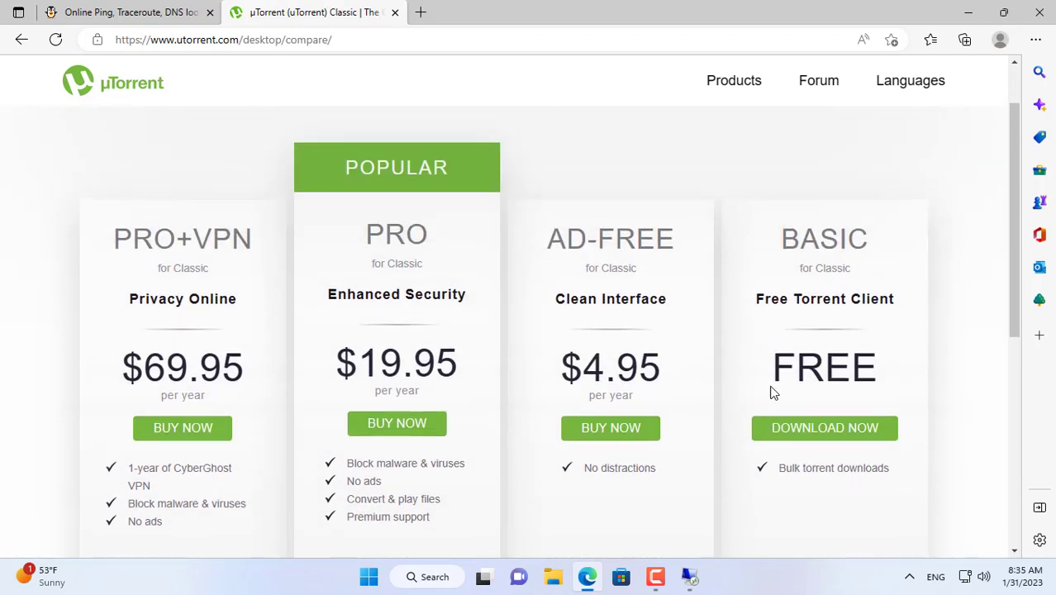
Step: Download and run the free Basic µTorrent Classic installer, closing the thank-you tab
click(819, 424)
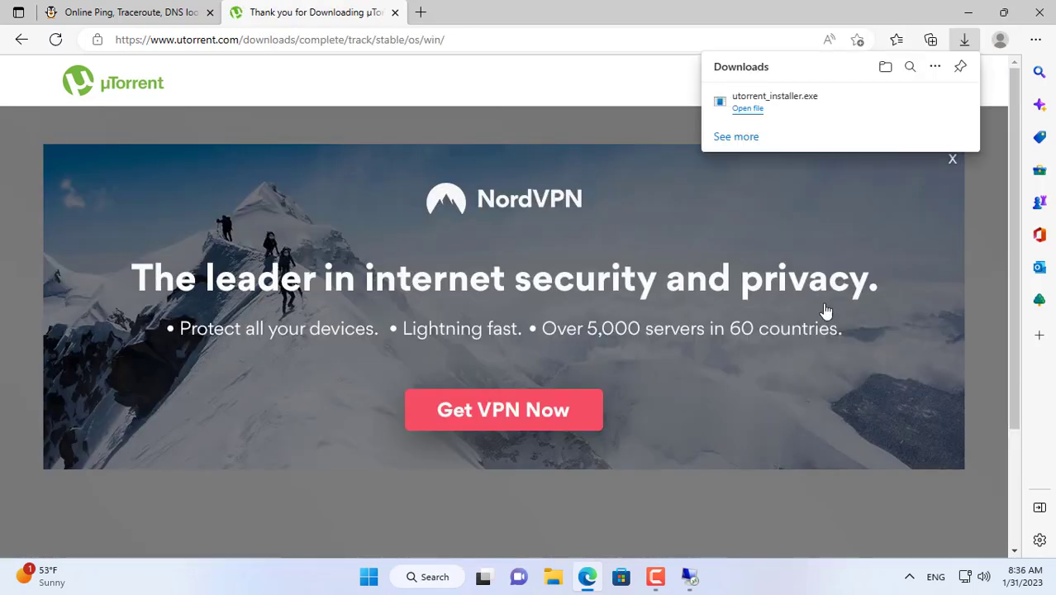
click(749, 109)
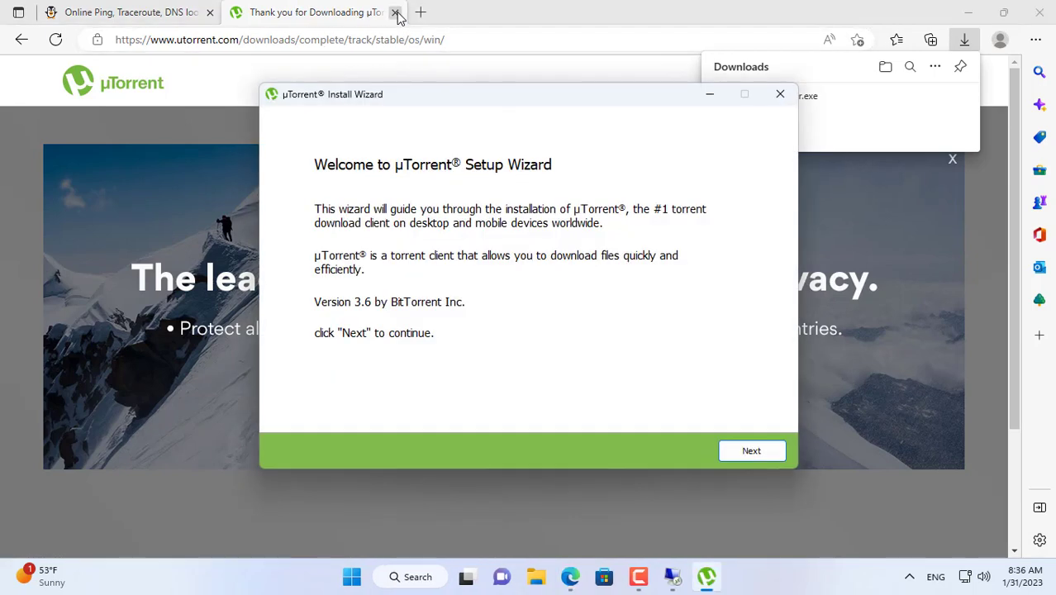
click(394, 12)
Step: Complete the µTorrent 3.6 Setup Wizard with defaults and view the empty Torrents (0) list
click(977, 22)
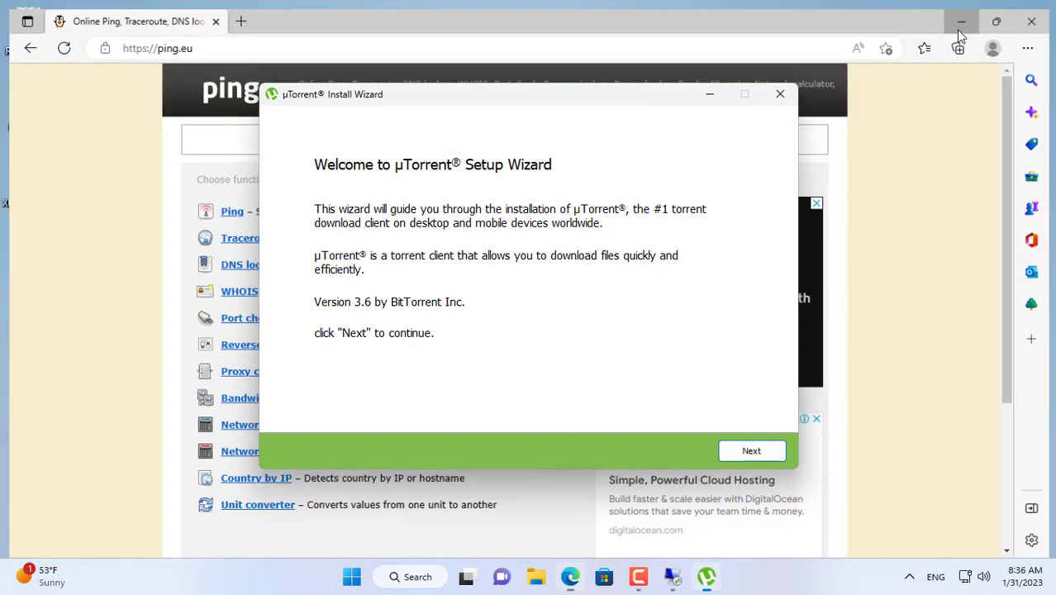
click(767, 453)
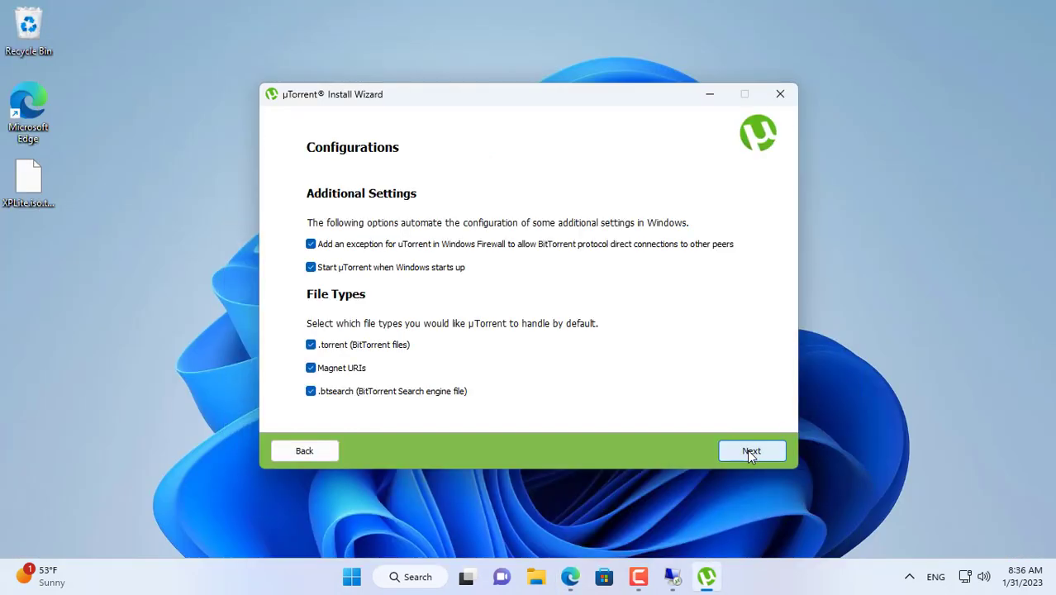
click(747, 450)
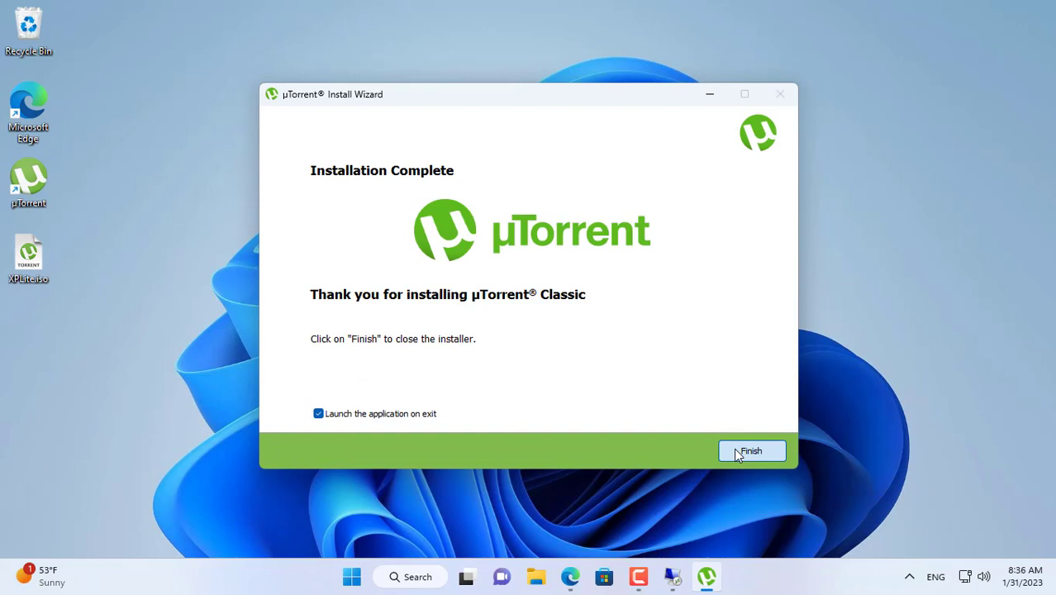
click(739, 455)
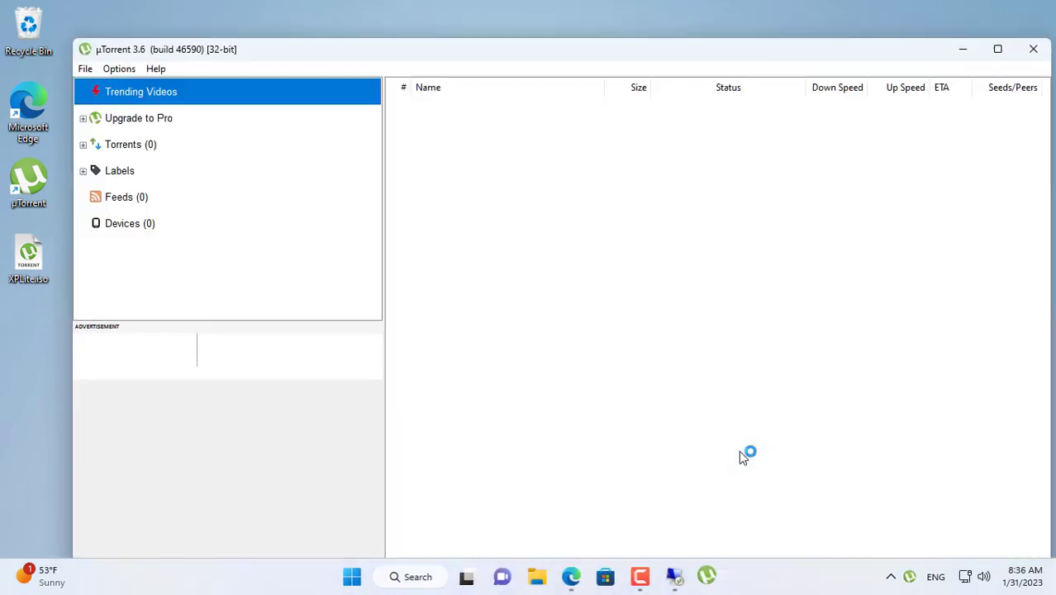
click(133, 145)
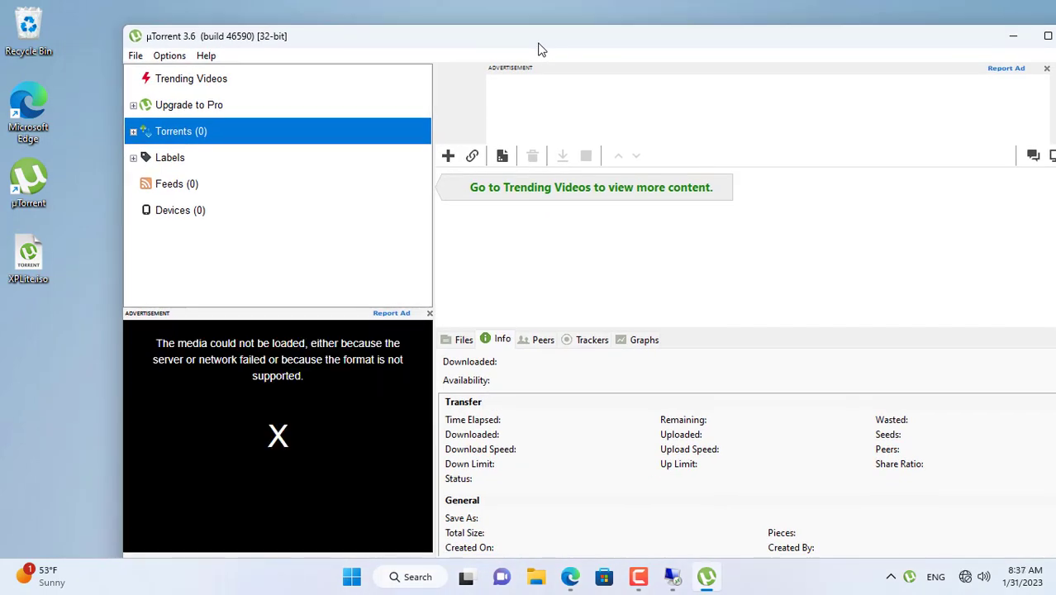
Step: Connect the PC to the BUFFALO-696A3C Wi-Fi network and return to Edge showing ping.eu
click(1013, 36)
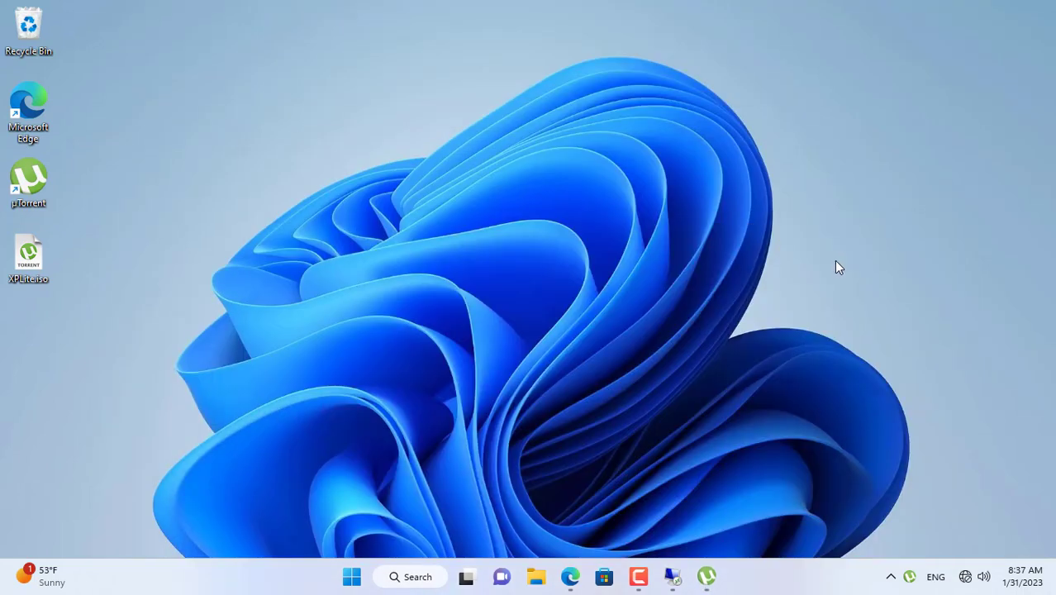
click(967, 578)
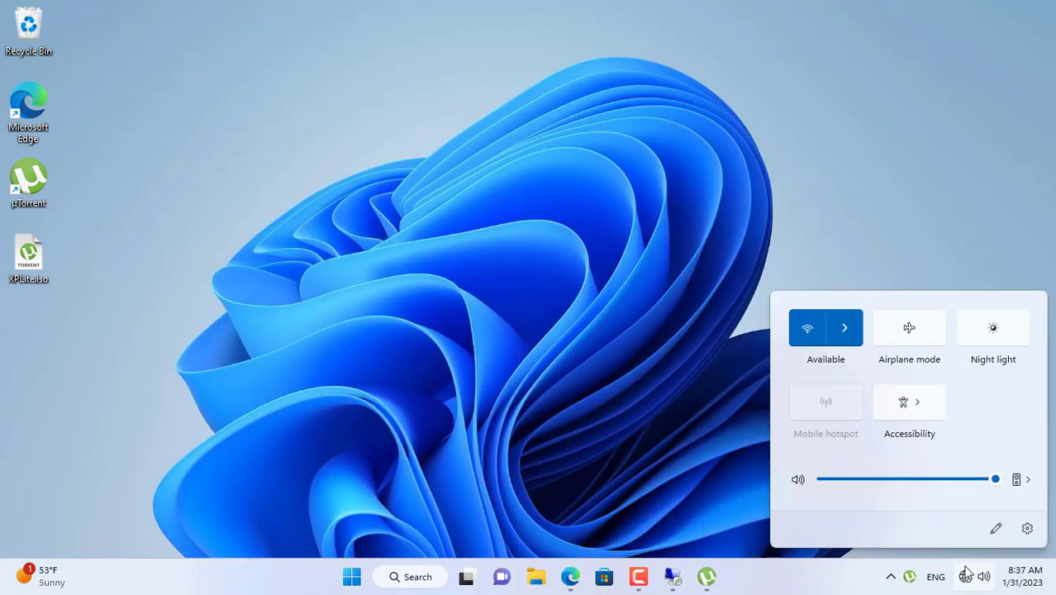
click(842, 328)
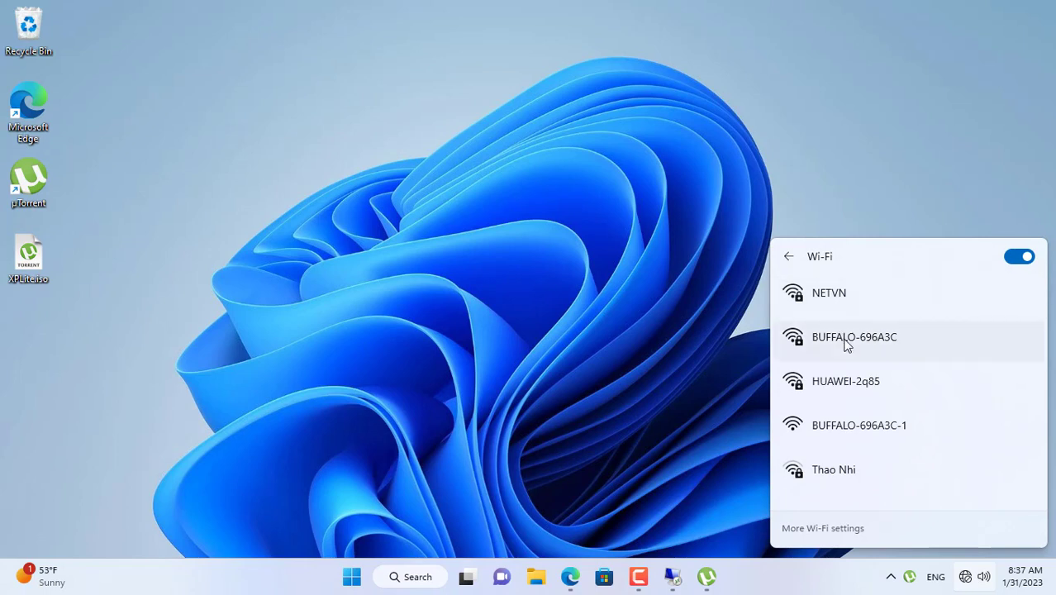
click(842, 341)
click(934, 408)
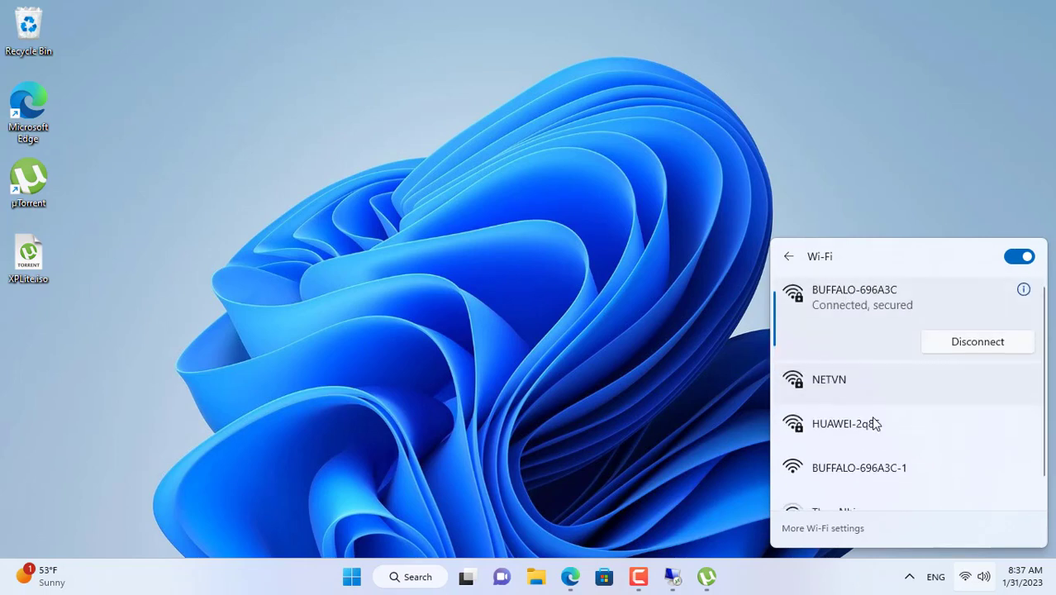
click(611, 299)
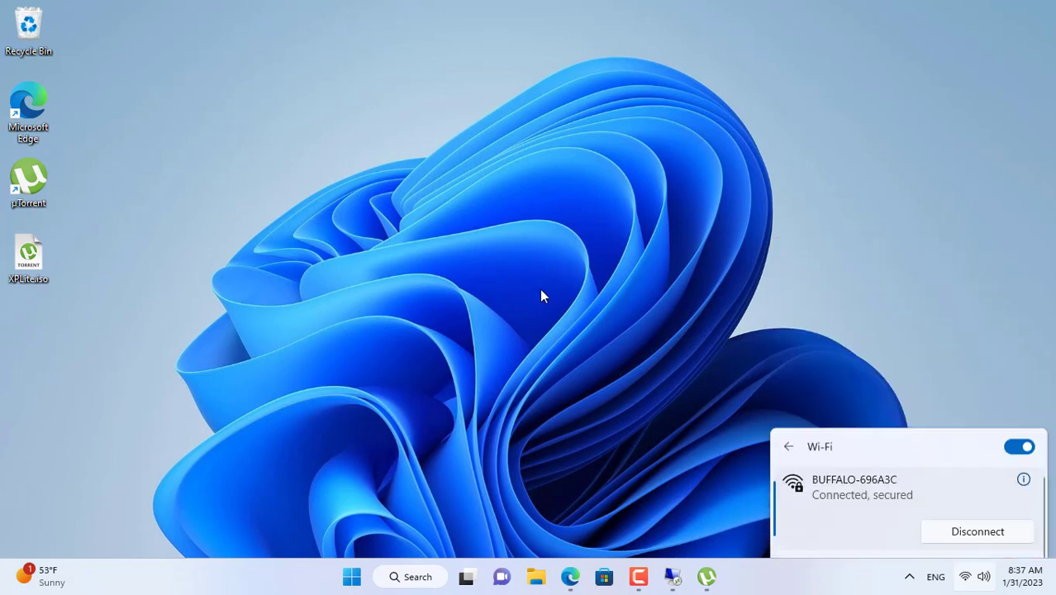
click(570, 577)
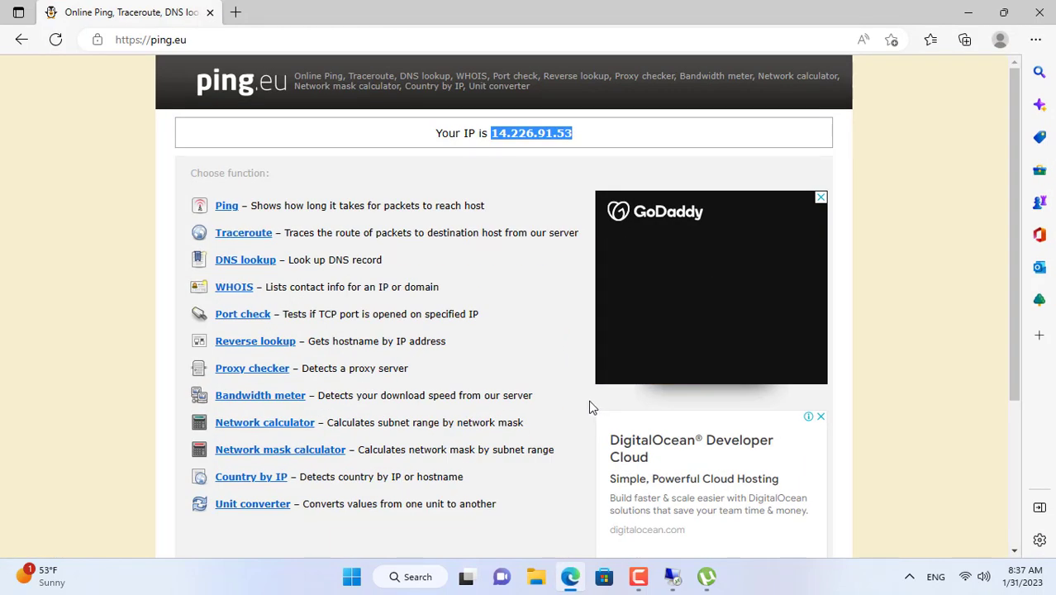
click(234, 13)
text(ping)
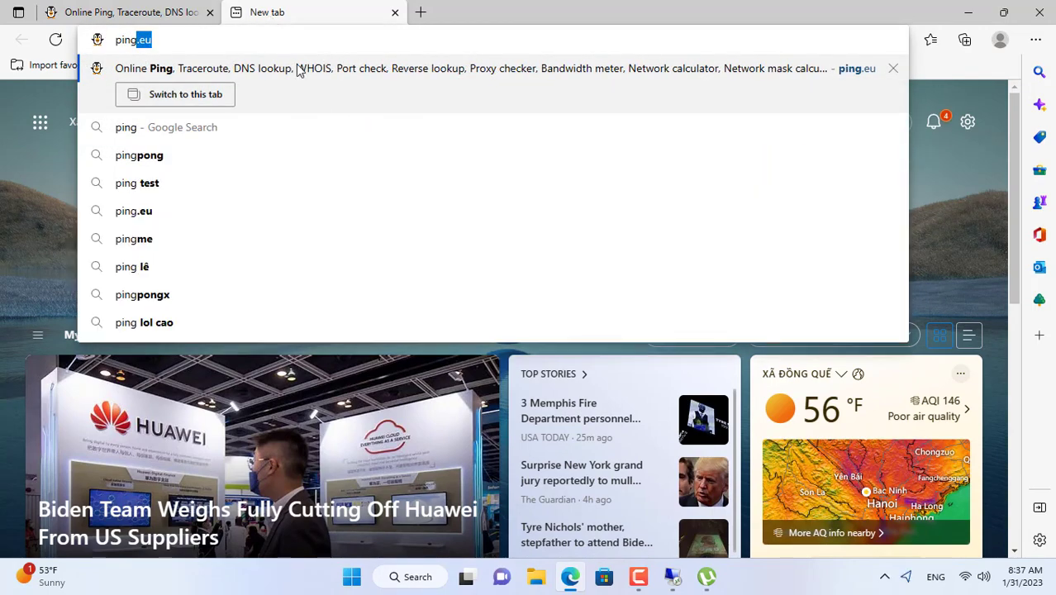
key(Return)
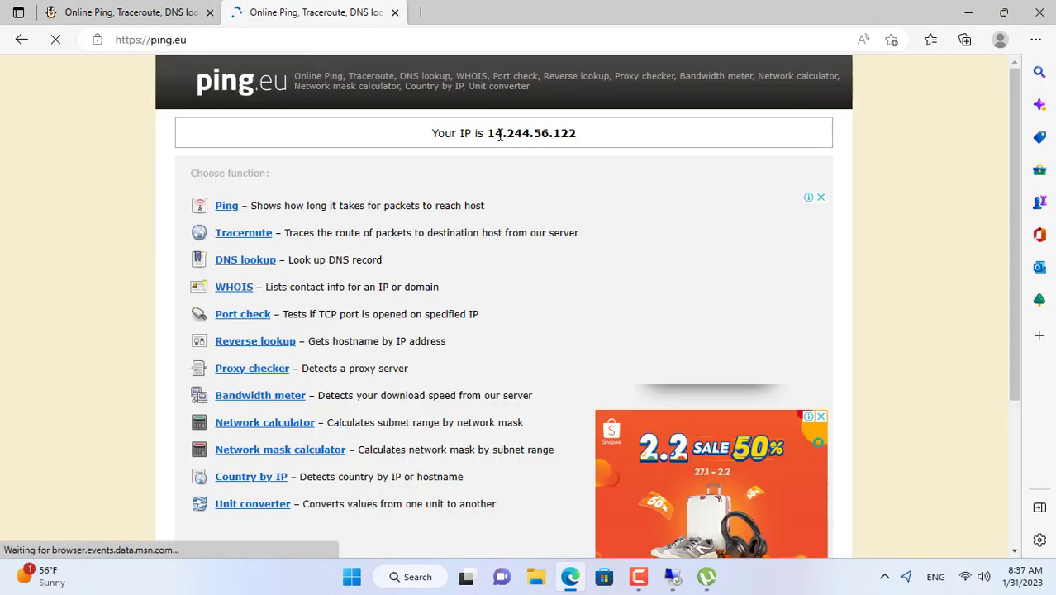
drag(487, 133, 587, 135)
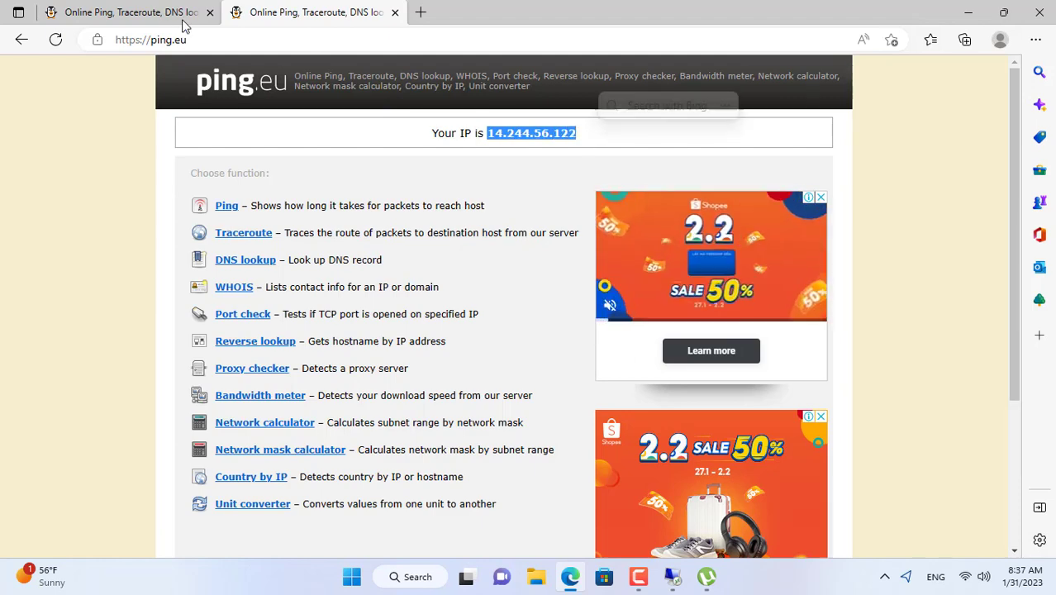
click(183, 17)
click(967, 12)
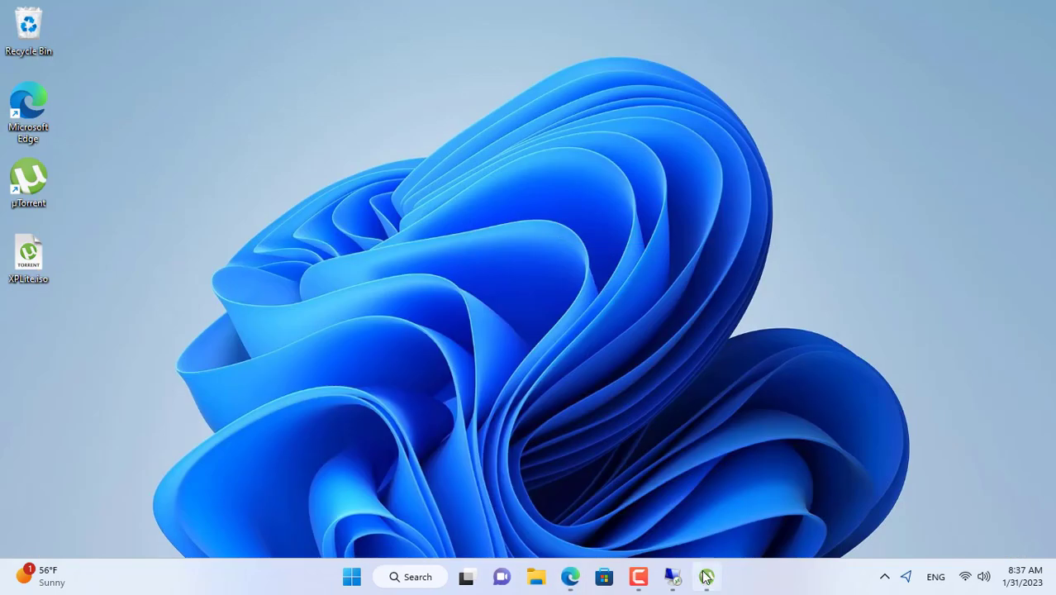
click(706, 577)
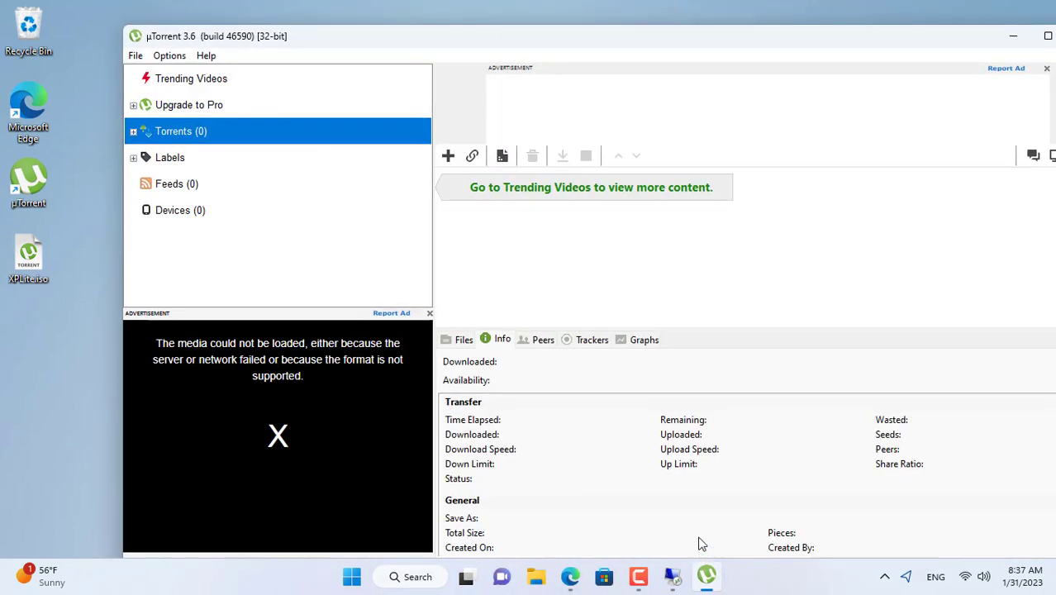
Step: Add the XPLite.iso torrent to µTorrent with the Desktop as save location and start it
click(31, 261)
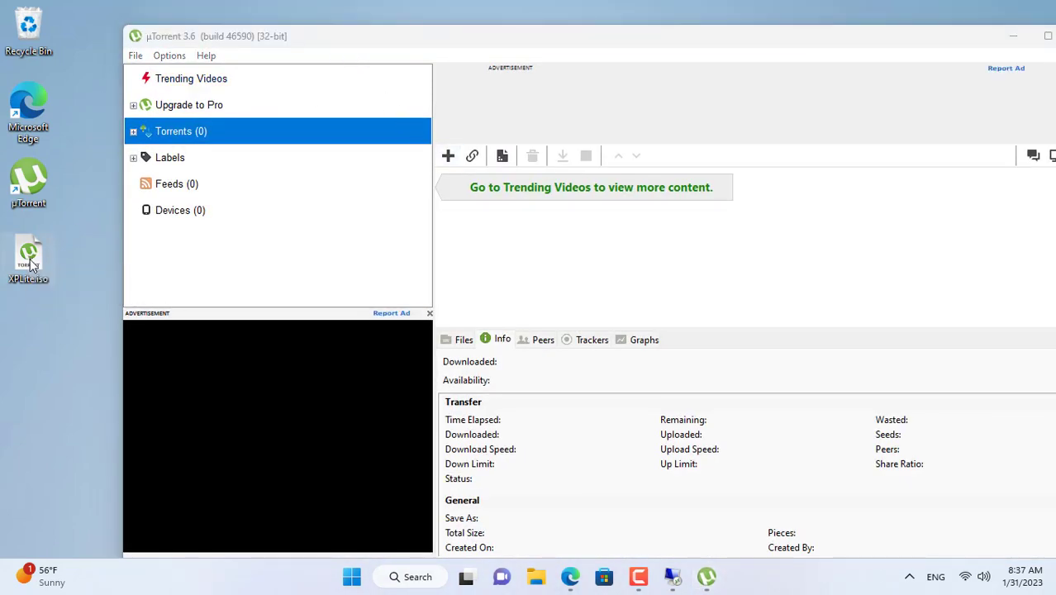
drag(559, 262, 560, 263)
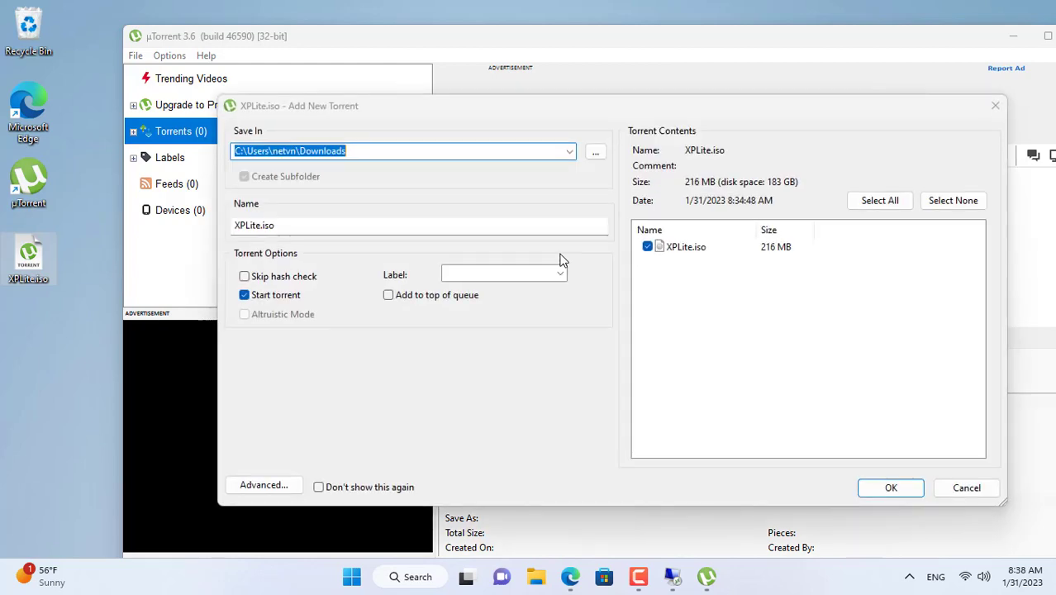
click(596, 154)
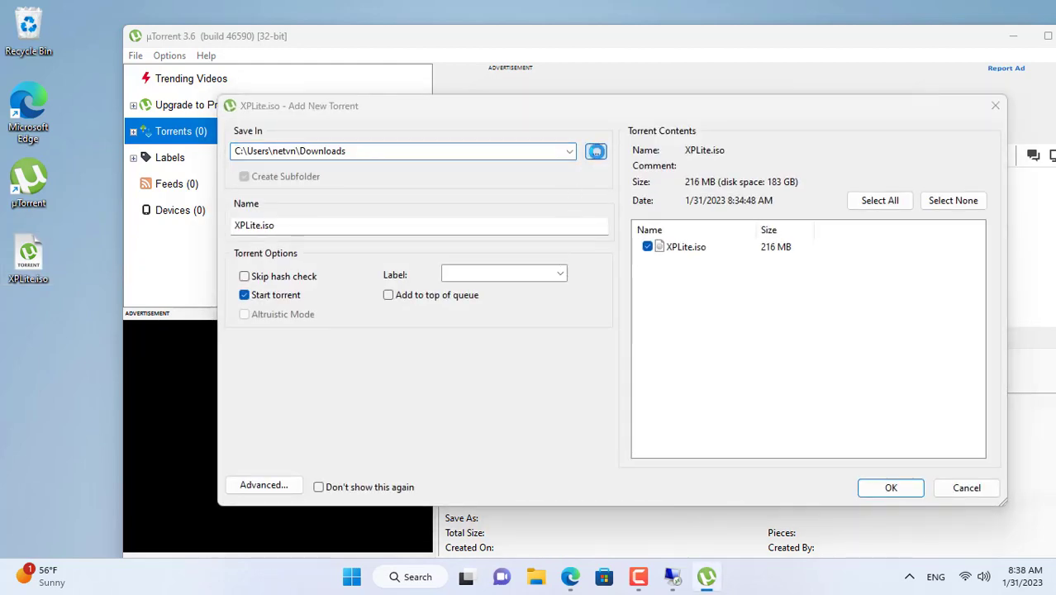
click(283, 295)
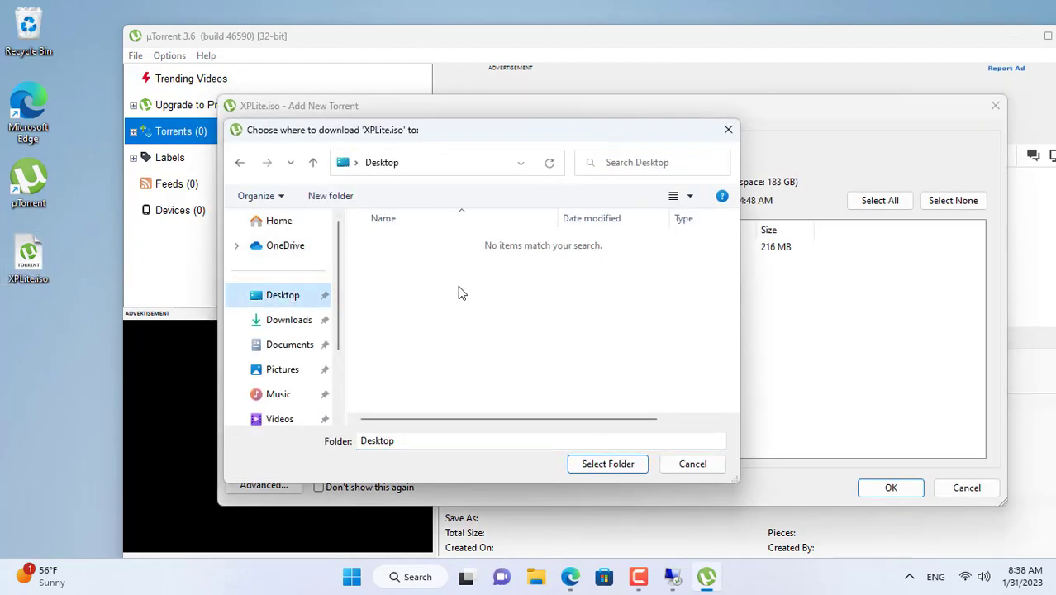
click(608, 465)
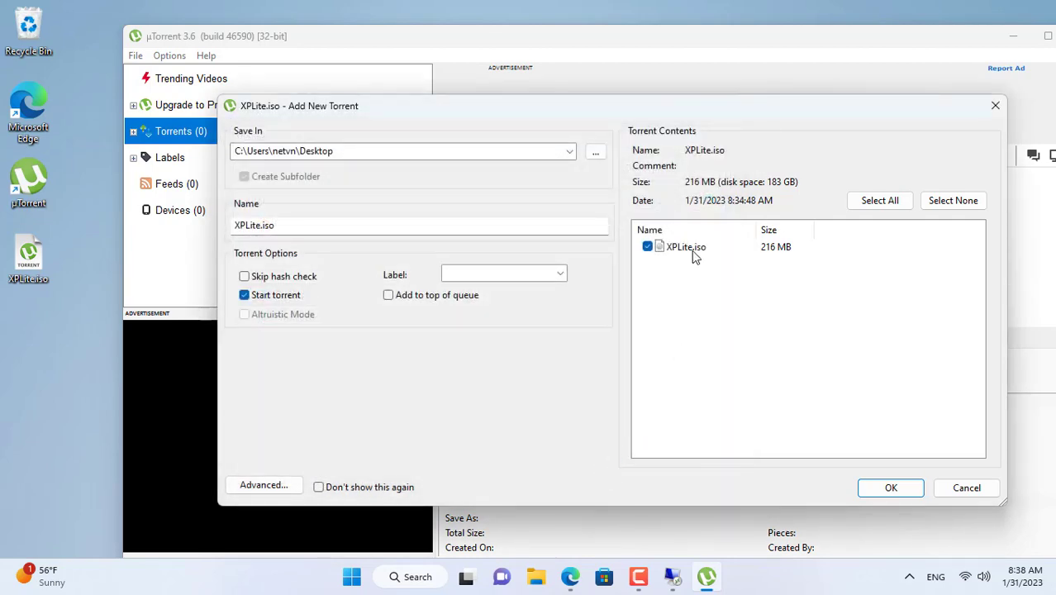
click(890, 489)
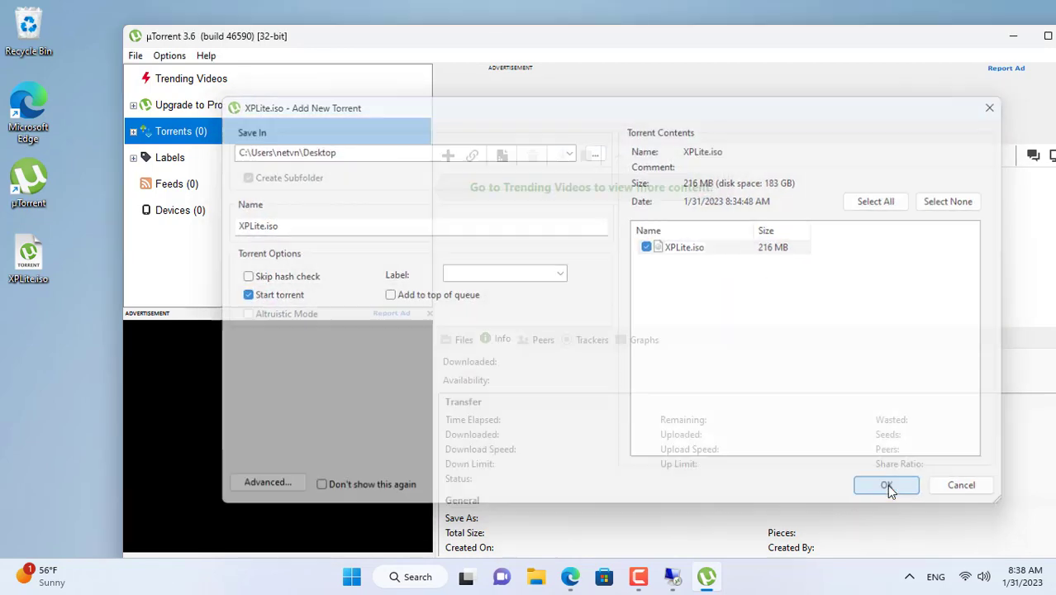
Step: Maximize µTorrent and review the torrent's trackers, including private tracker 14.226.91.53, and its peers
double_click(708, 36)
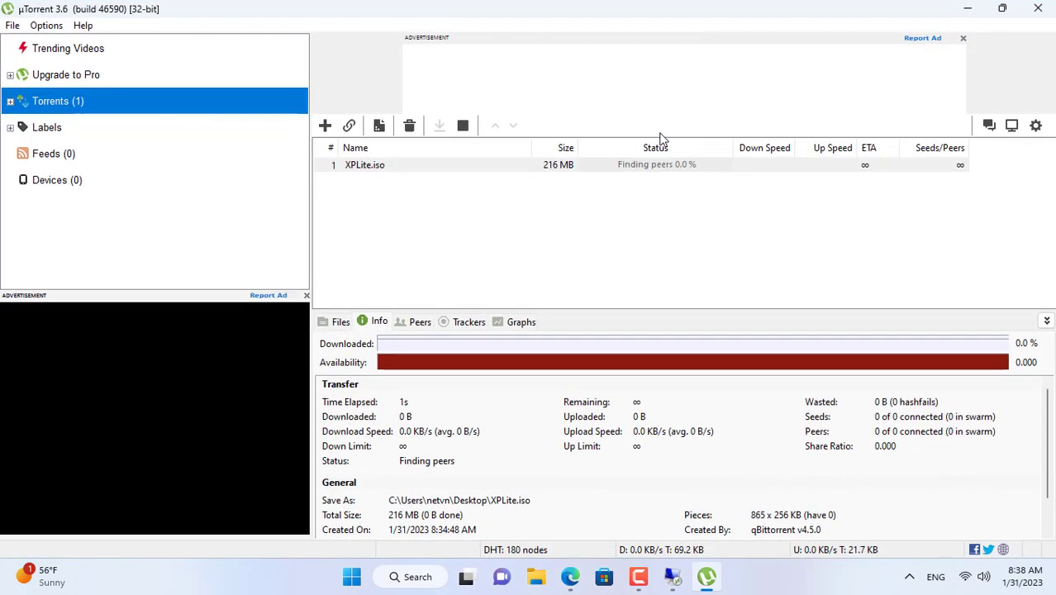
click(468, 324)
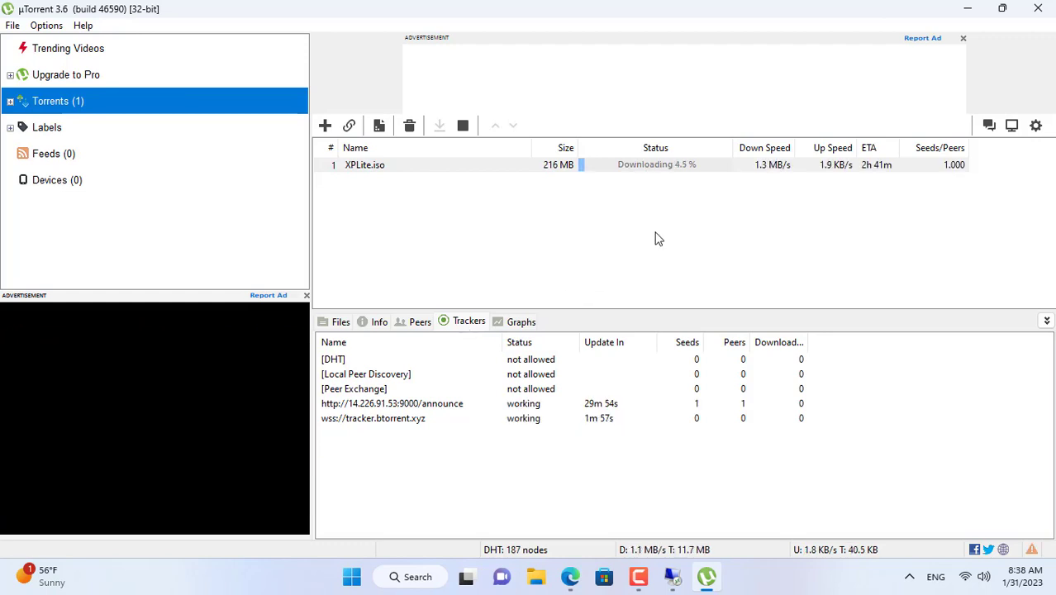
click(455, 404)
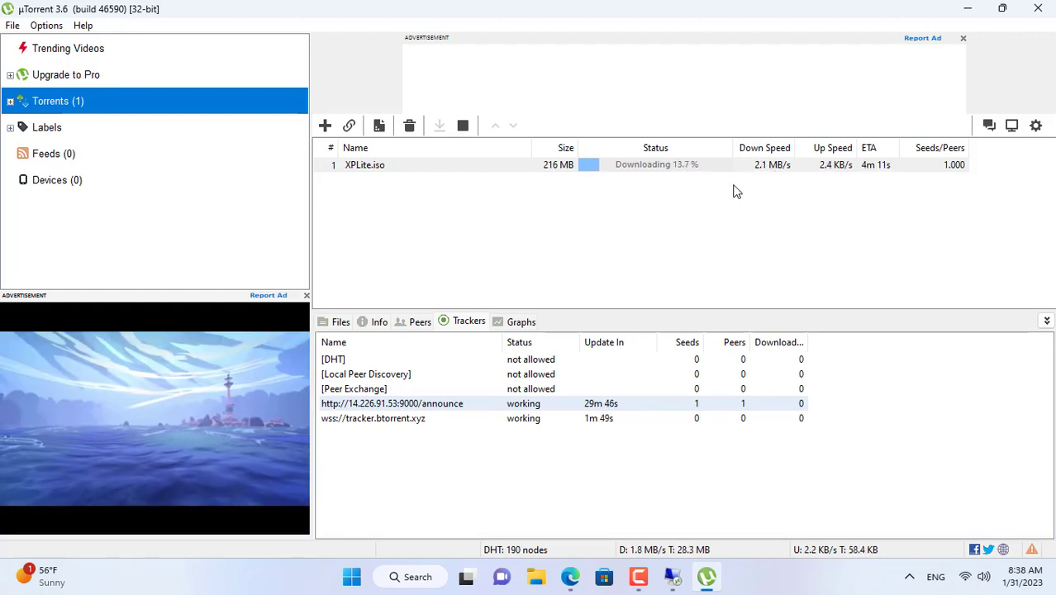
click(423, 322)
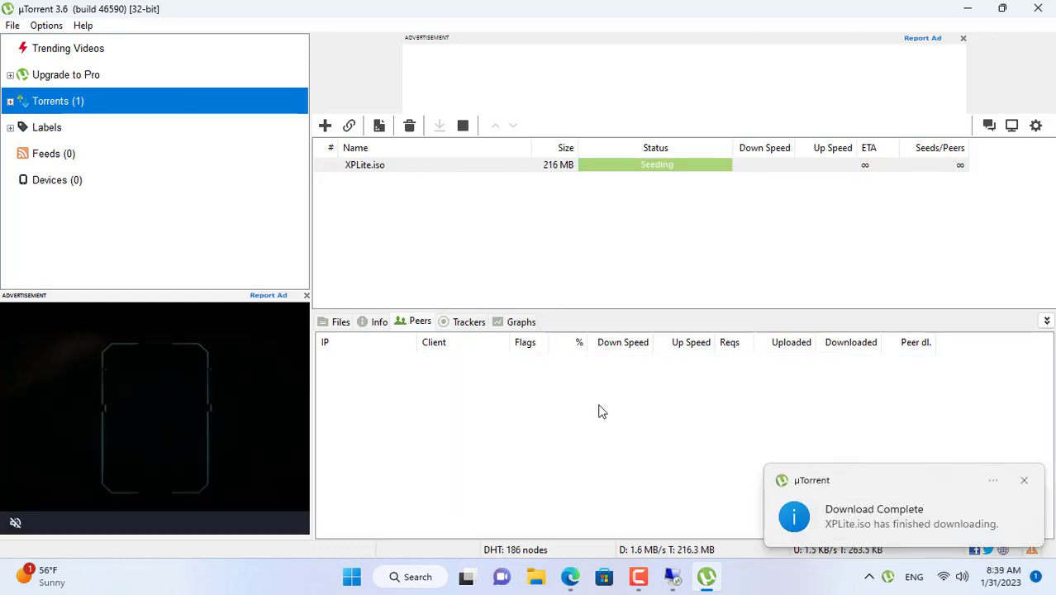
click(464, 321)
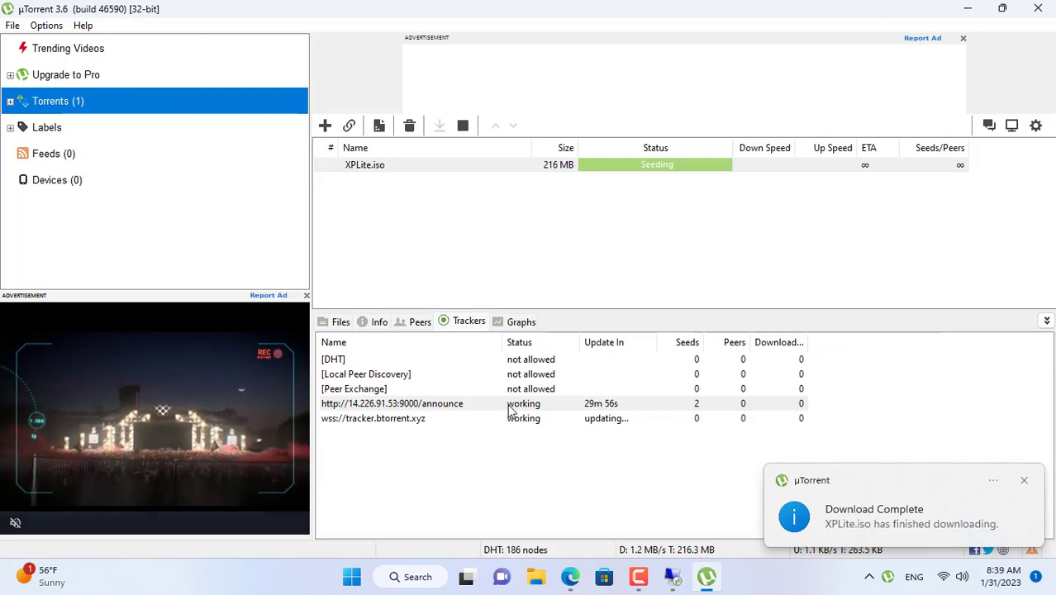
Step: Remove the finished XPLite.iso torrent from the µTorrent list
click(695, 290)
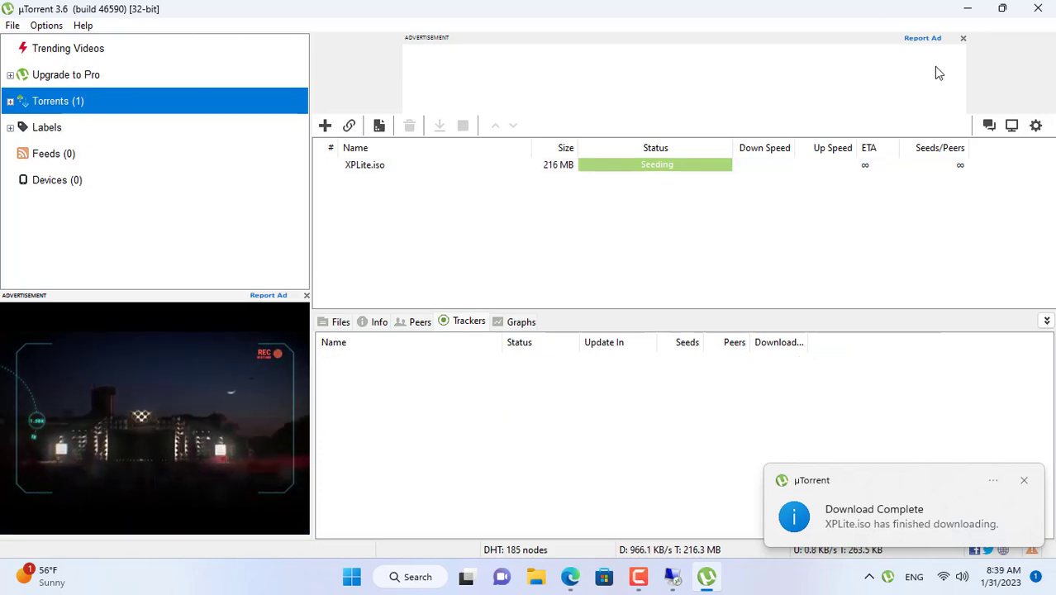
click(628, 169)
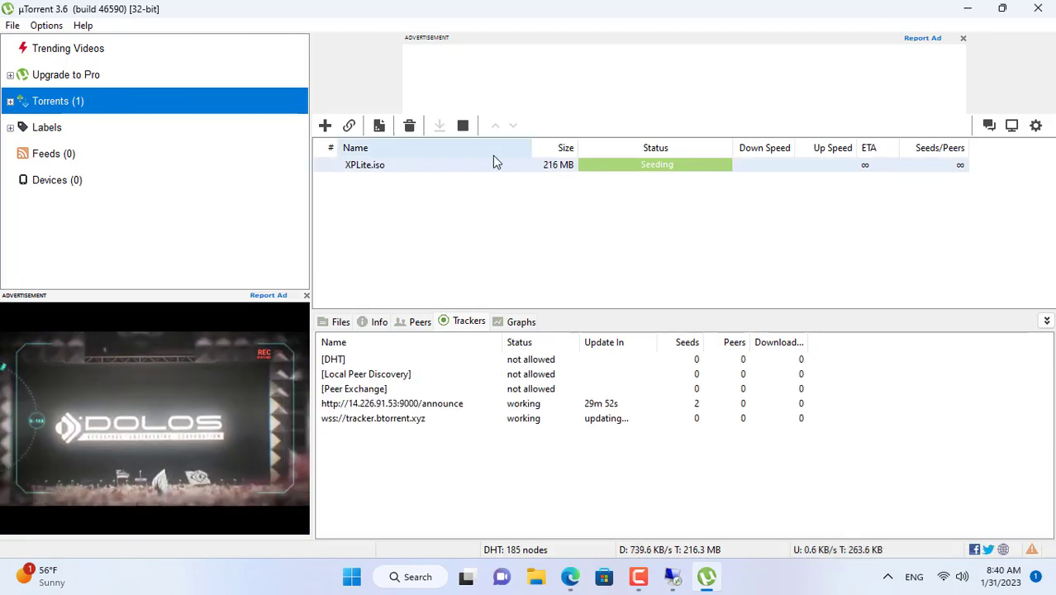
click(409, 125)
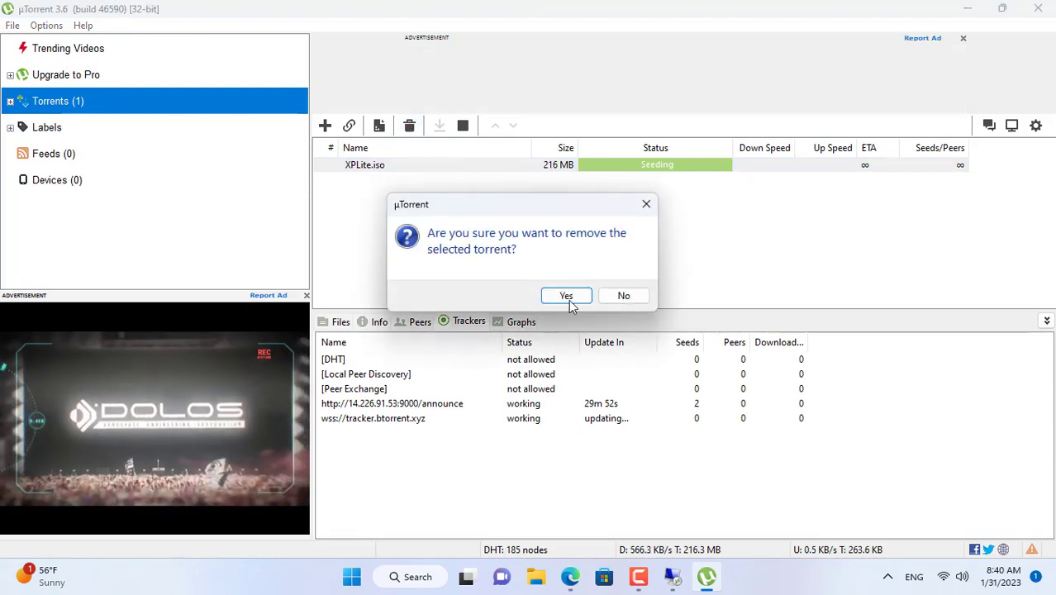
click(570, 296)
Step: Move the XPLite.iso and XPLite desktop files to the Recycle Bin
click(970, 10)
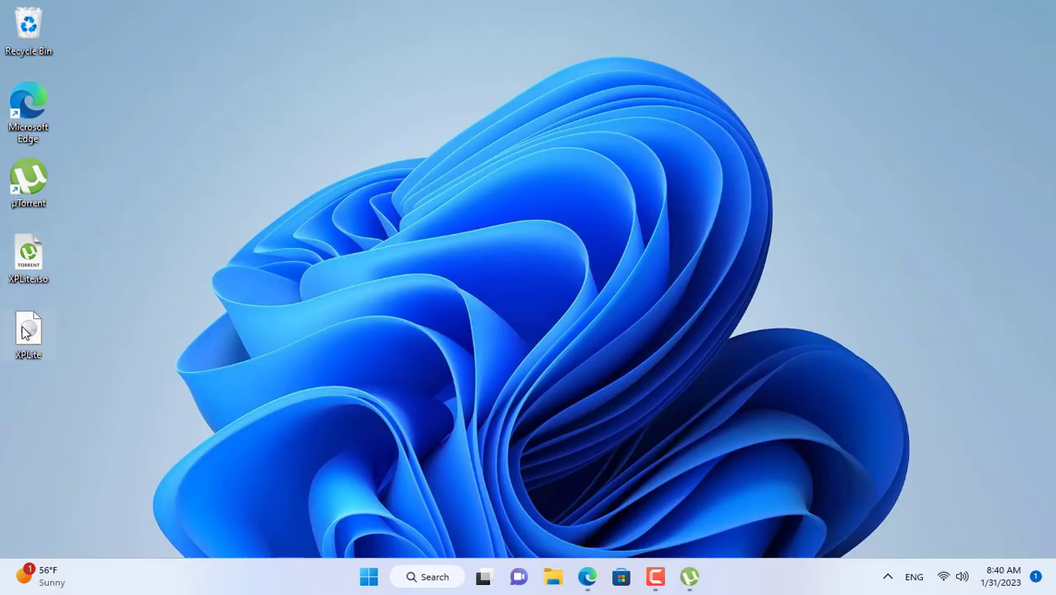
drag(82, 240, 3, 378)
drag(62, 248, 32, 35)
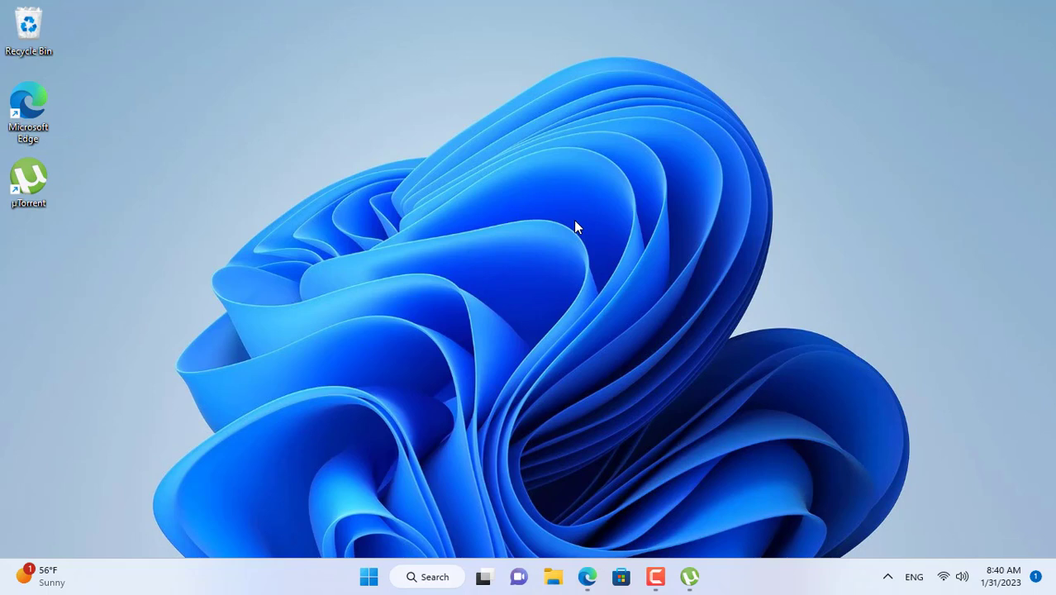
Step: Join the NETVN Wi-Fi network from Windows 11 Quick Settings
click(944, 574)
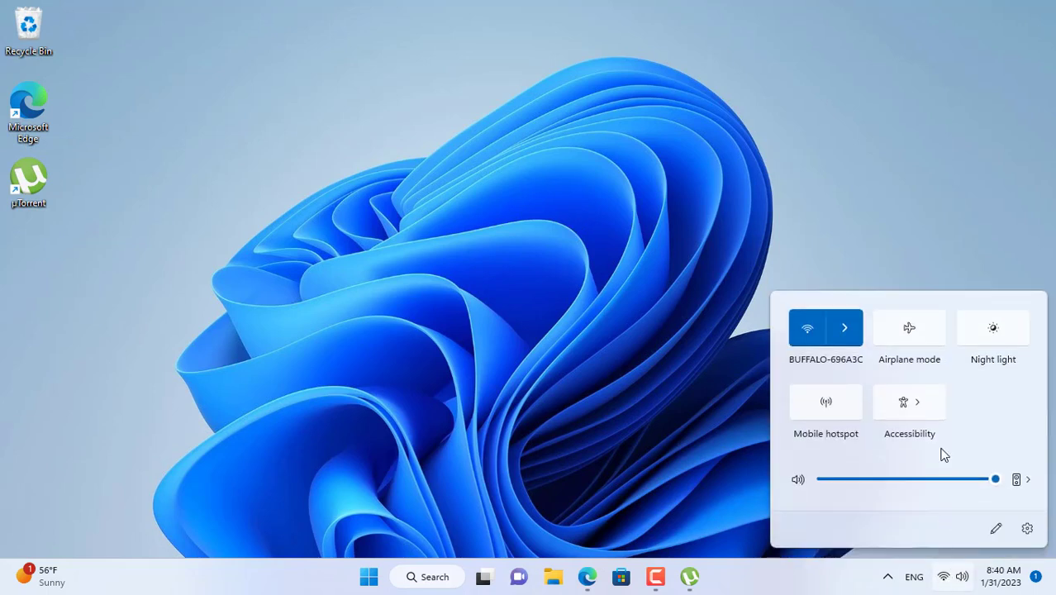
click(863, 335)
click(967, 408)
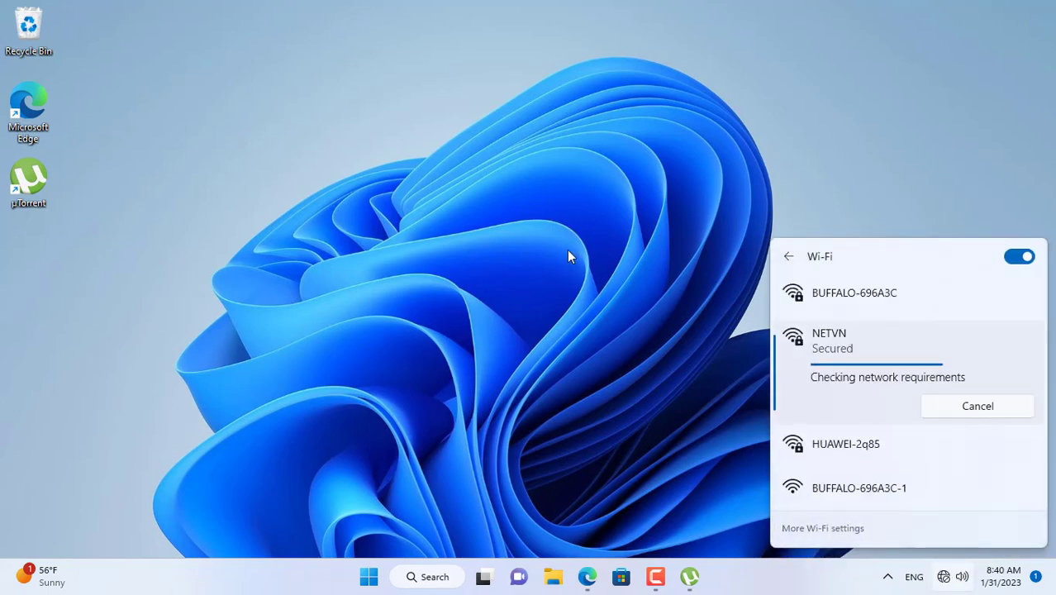
Step: Open a third Edge tab beside the two ping.eu tabs
click(564, 261)
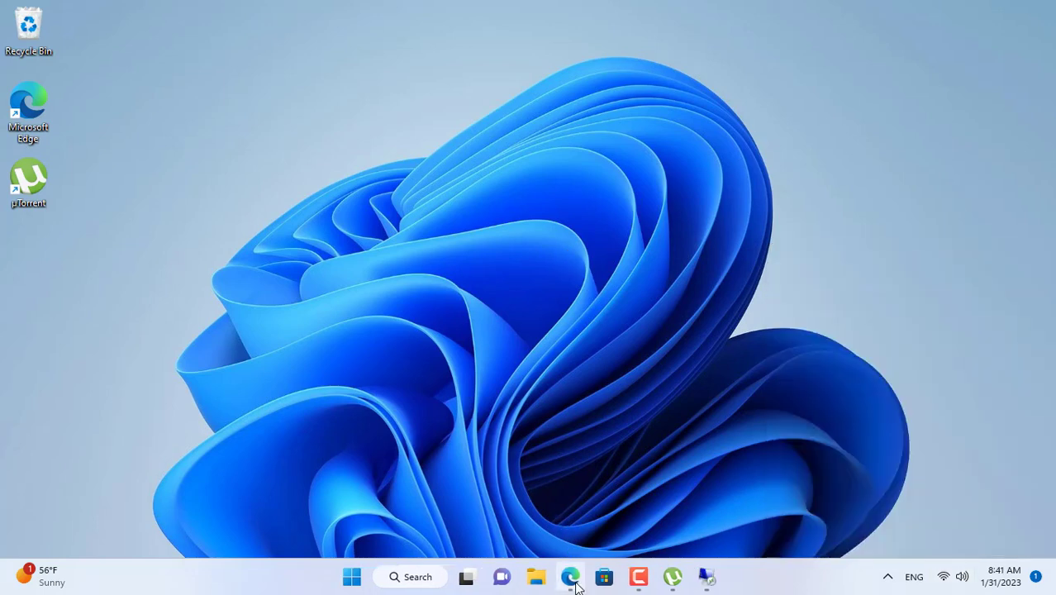
click(570, 575)
click(419, 13)
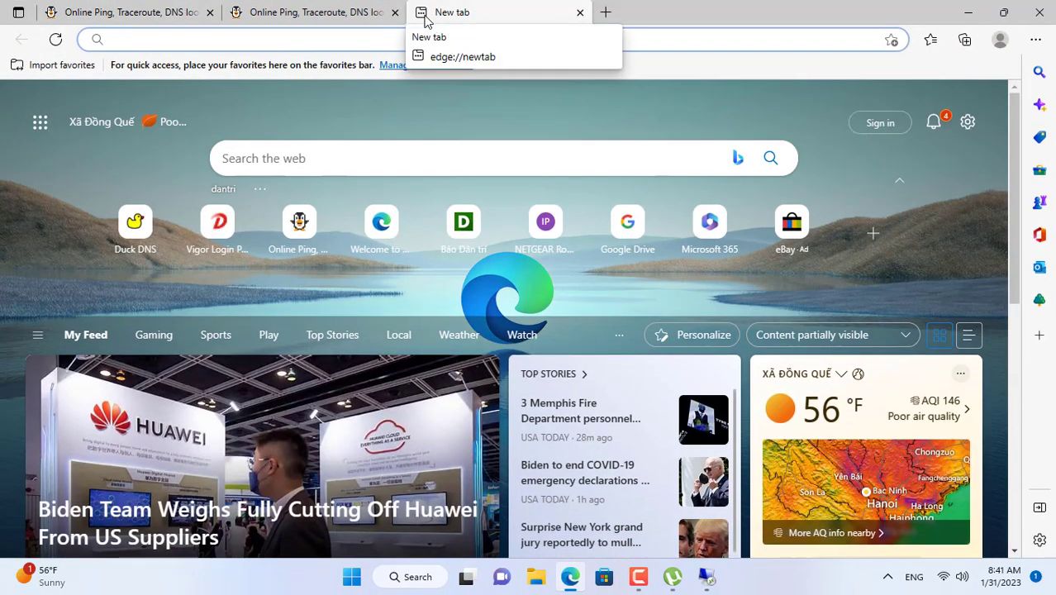
Step: Sign in to Duck DNS with Google and add the sub domain netvntorrent
click(134, 224)
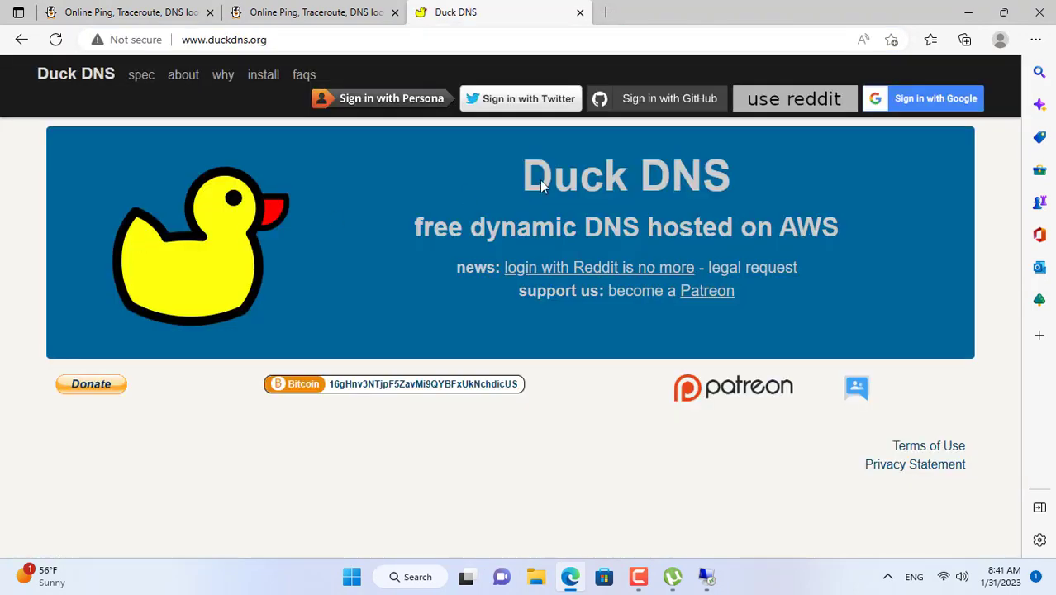
click(959, 111)
scroll(671, 253, down, 1)
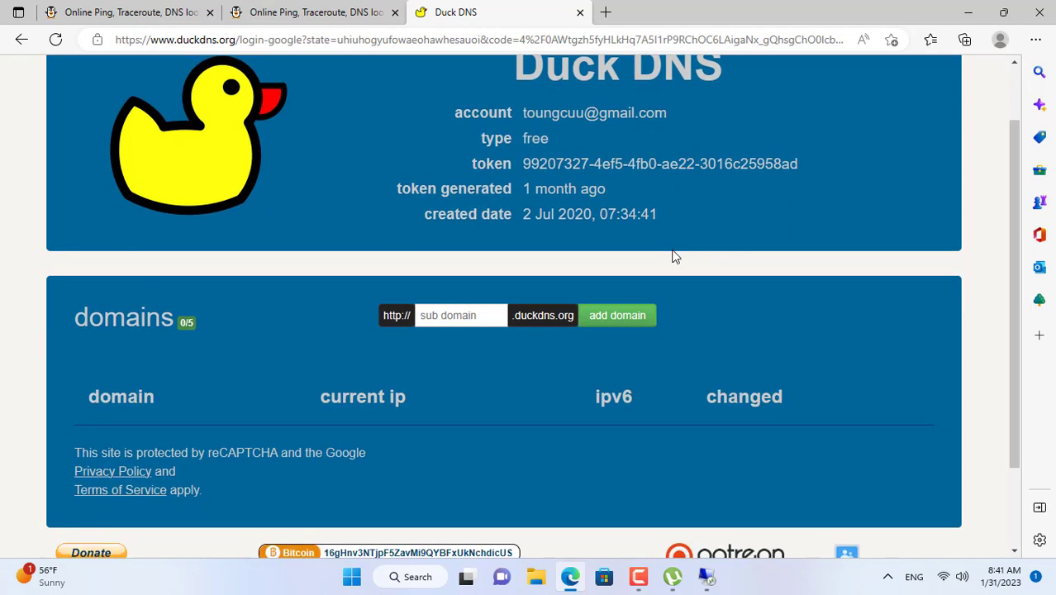
click(476, 316)
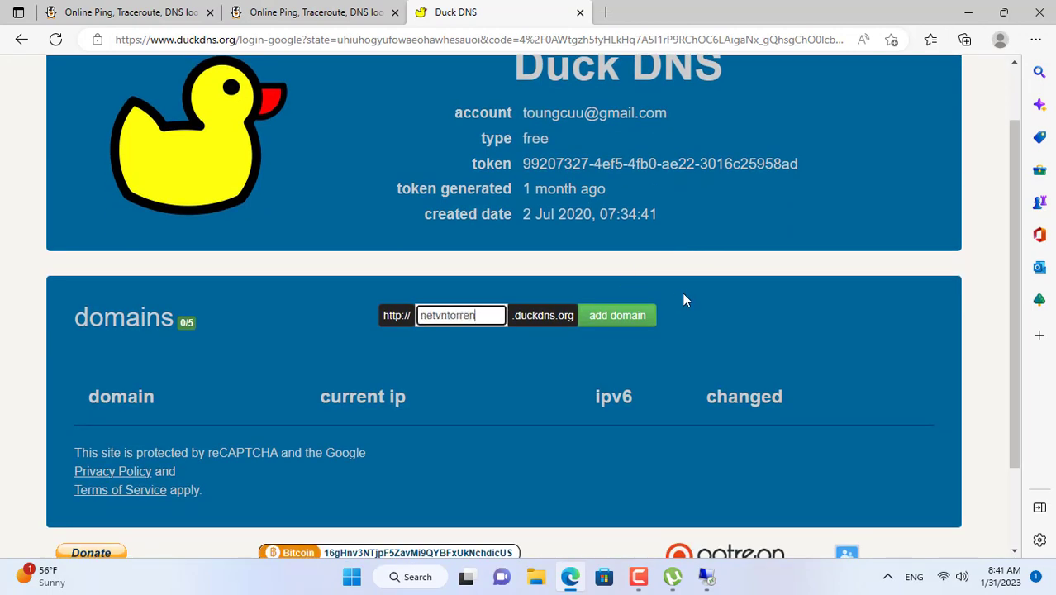
click(634, 318)
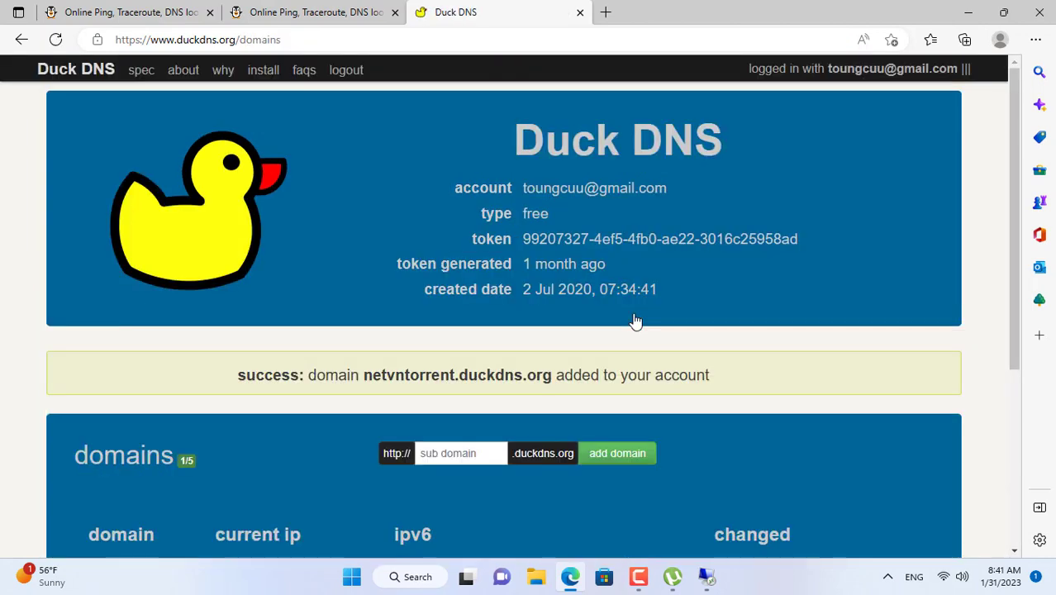
drag(365, 378, 552, 377)
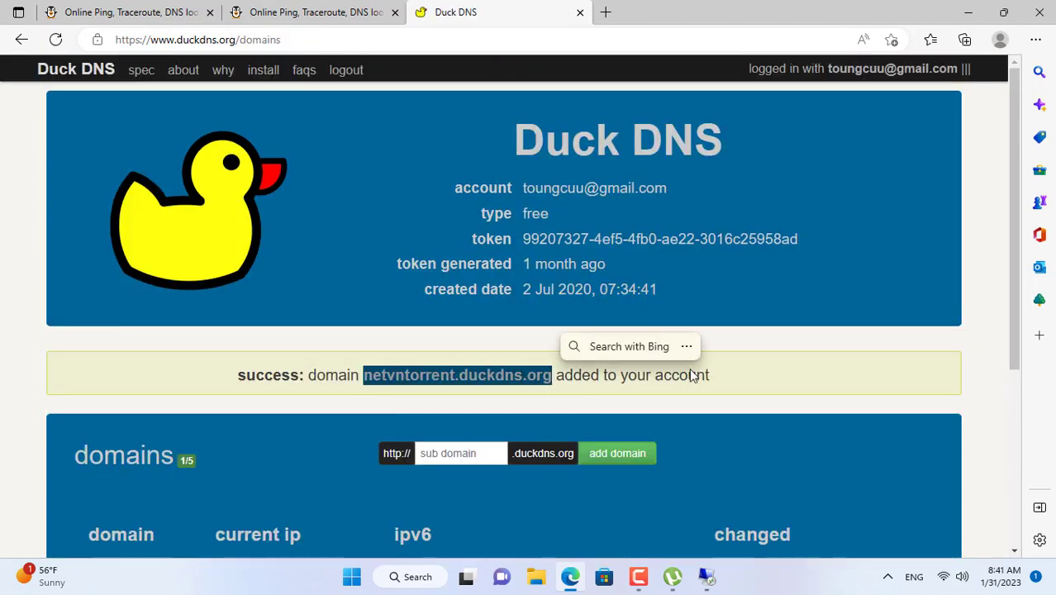
Step: Show the windows-gui install instructions for netvntorrent.duckdns.org
click(269, 71)
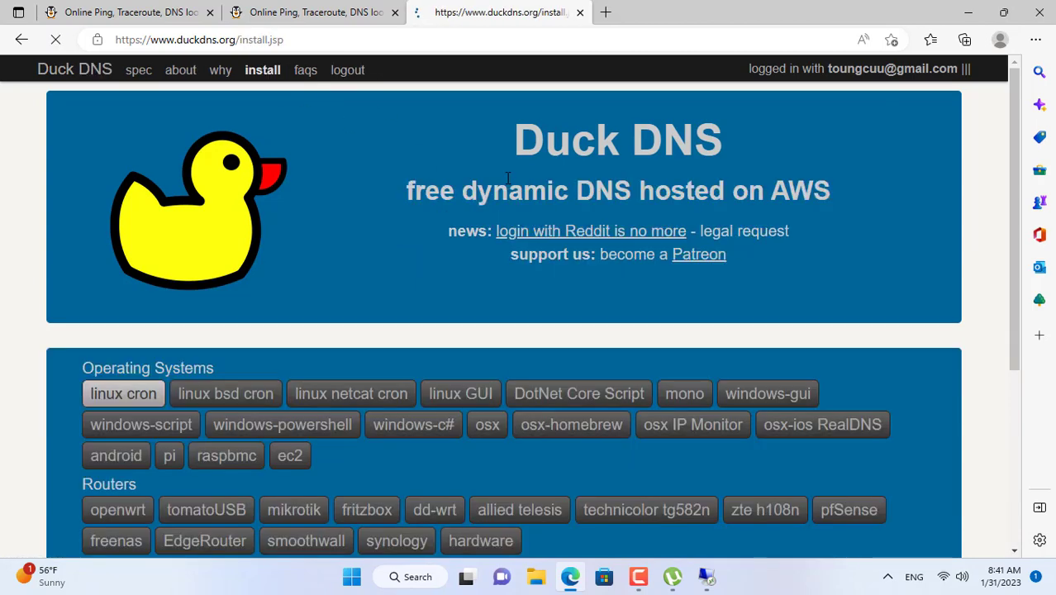
scroll(505, 178, down, 1)
scroll(643, 259, down, 1)
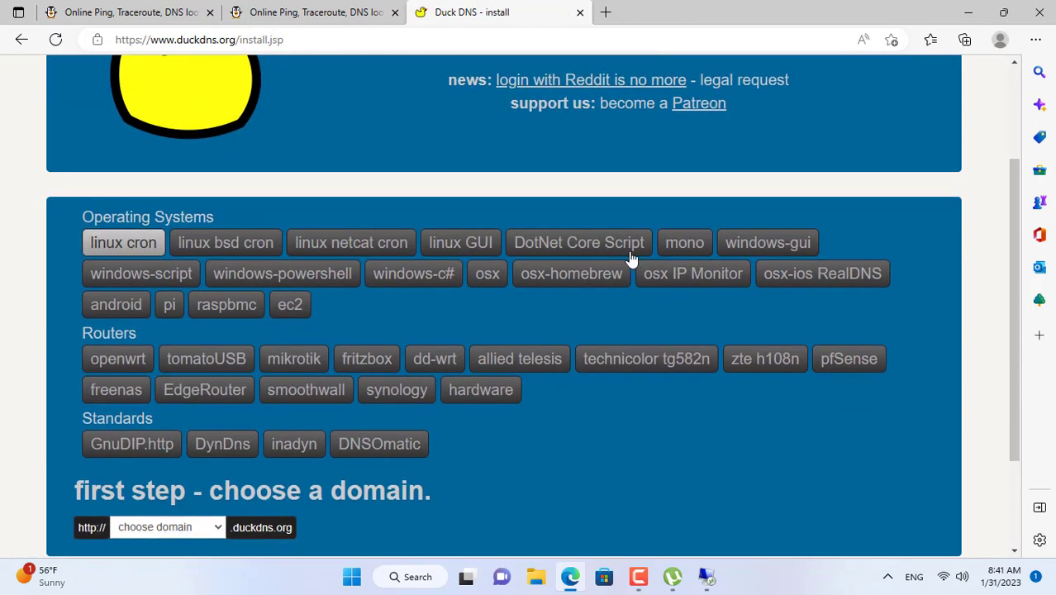
scroll(630, 259, down, 2)
click(208, 390)
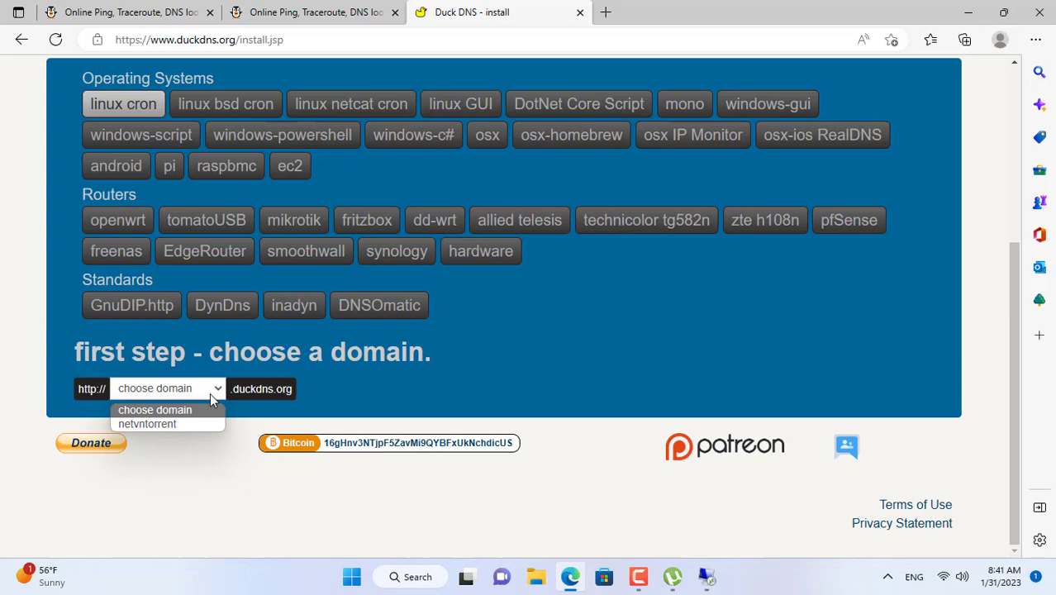
click(169, 427)
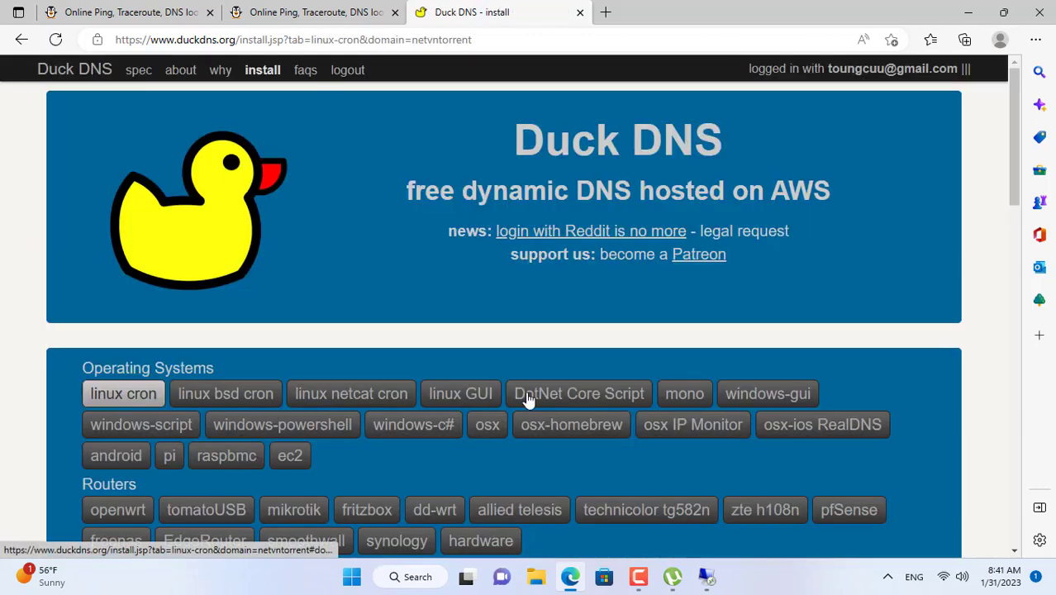
click(750, 396)
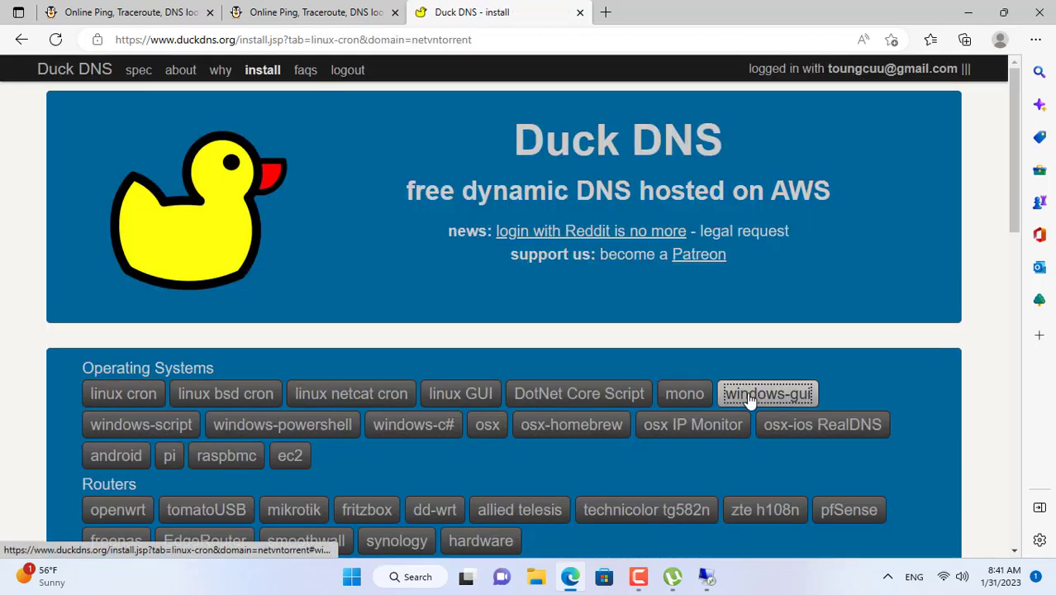
scroll(593, 333, down, 6)
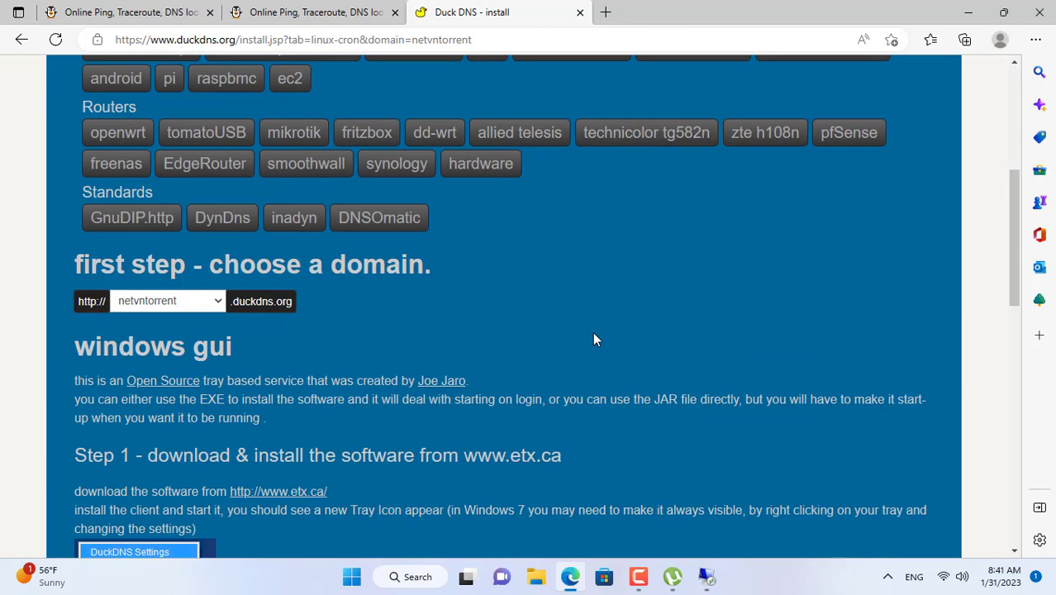
Step: Download DuckDnsInst.exe, the DuckDNS Updater vs1.0.5 Windows EXE, from the ETX page
click(299, 267)
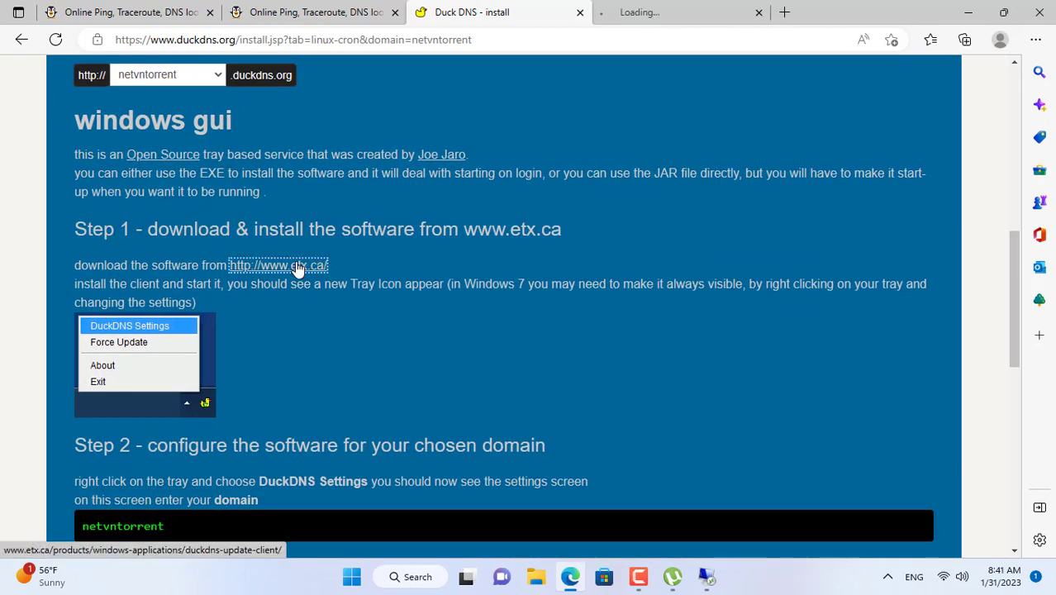
click(686, 12)
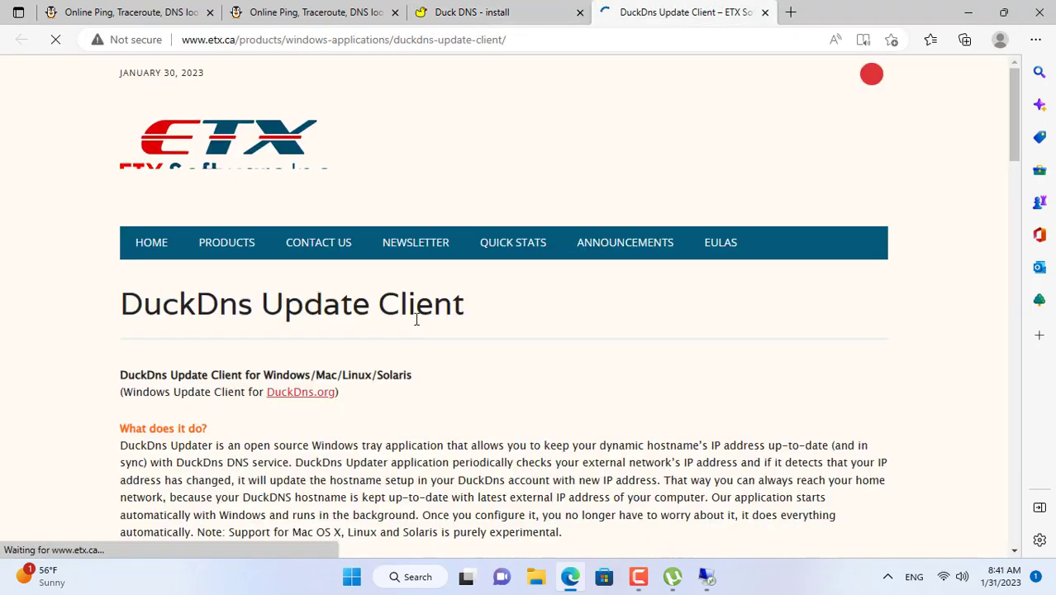
scroll(417, 324, down, 10)
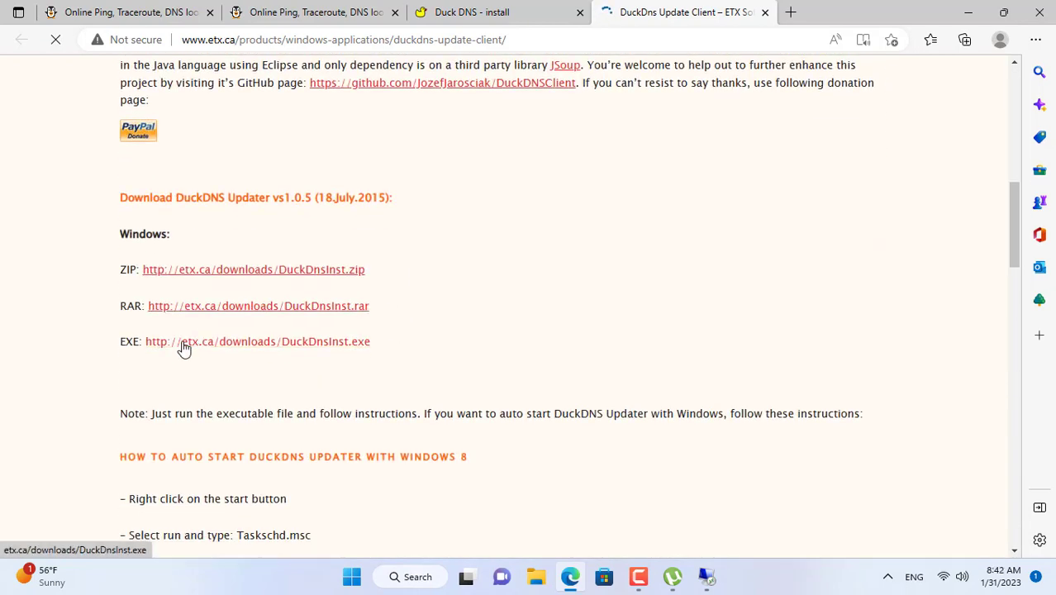
click(289, 345)
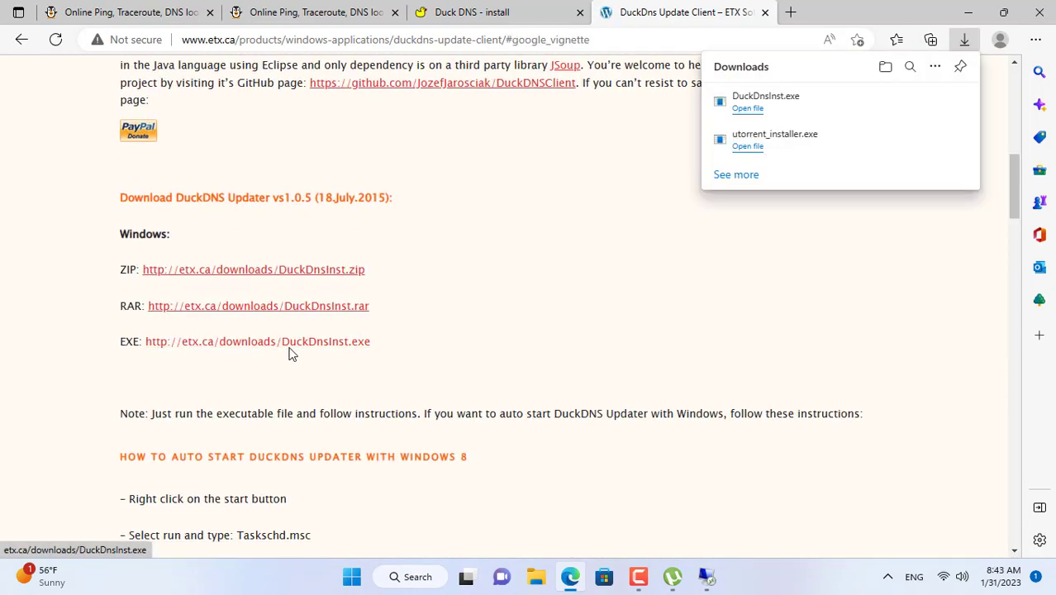
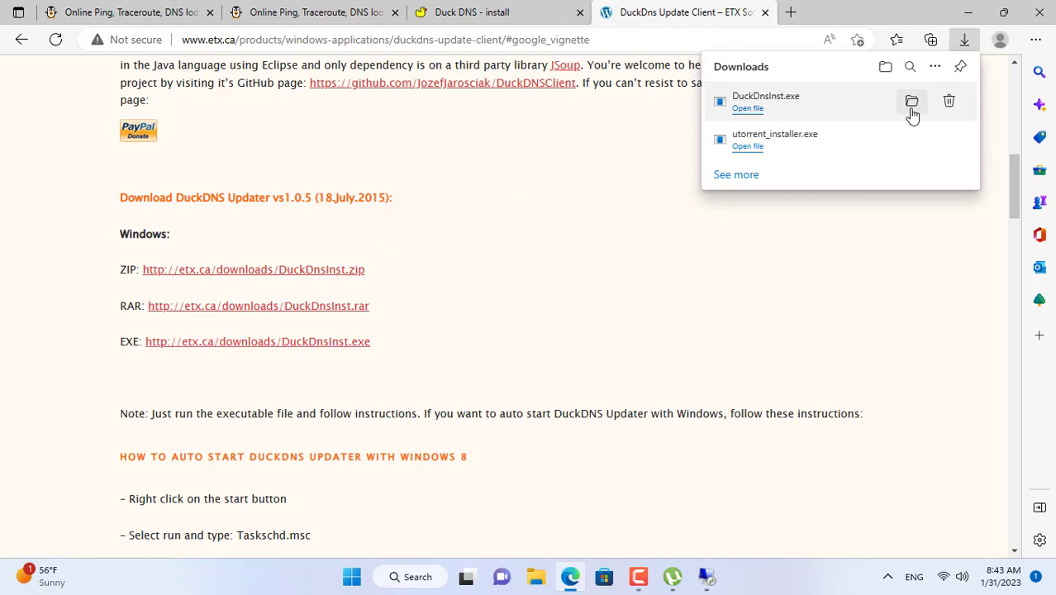
Step: Copy the downloaded DuckDnsInst installer from the Downloads folder
click(912, 110)
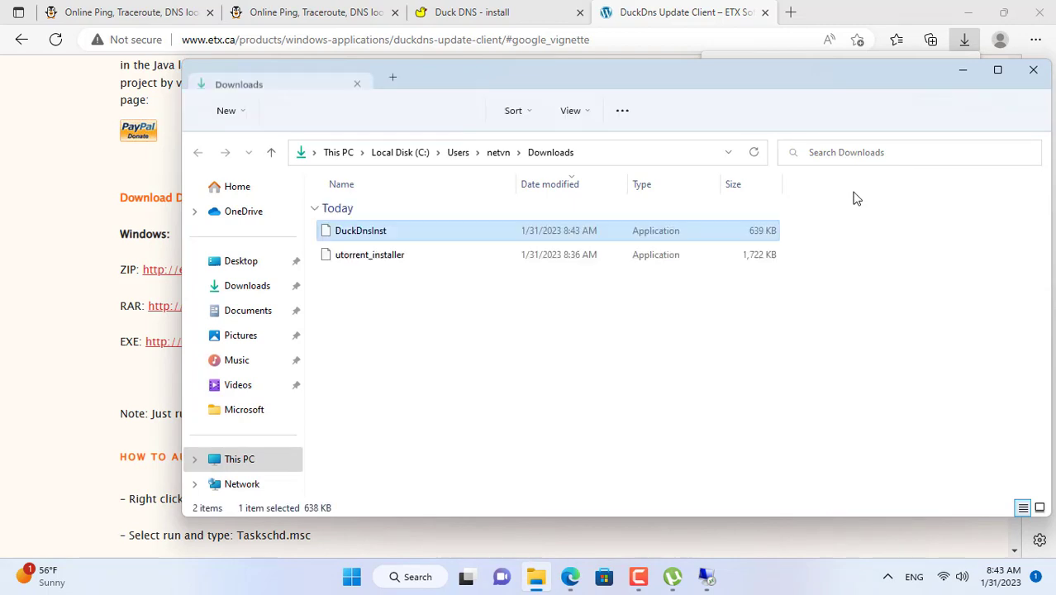
right_click(376, 235)
click(423, 247)
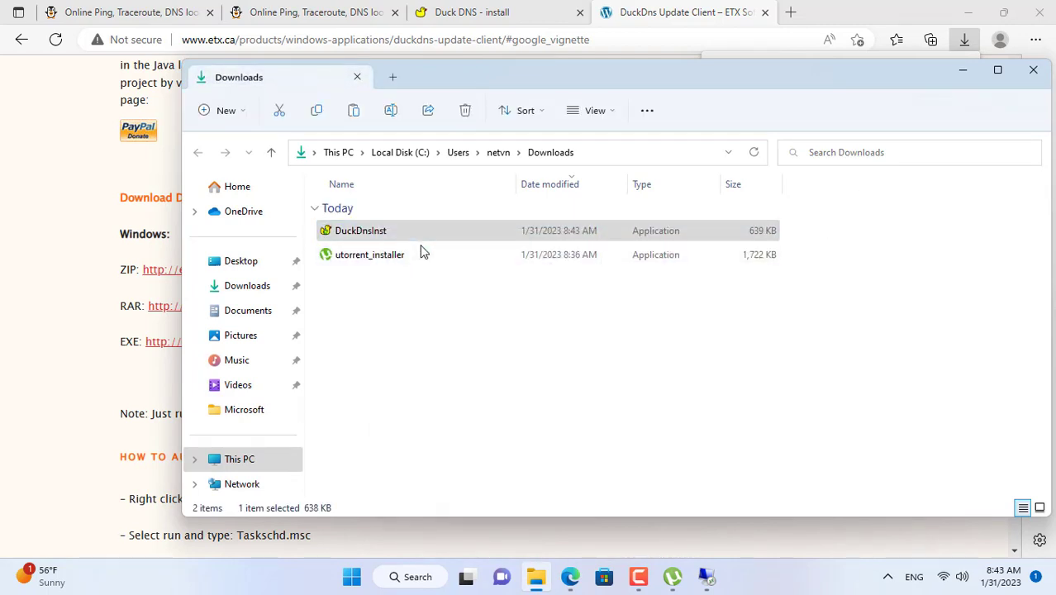
Step: Put away Explorer and Edge and switch to the remote Windows 7 desktop session
click(969, 69)
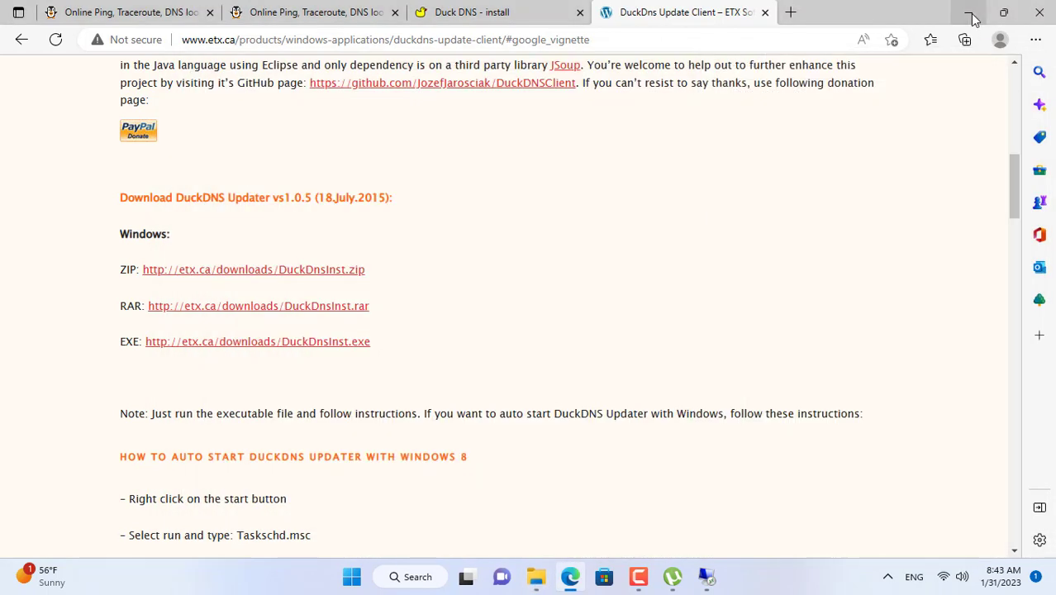
click(970, 13)
click(704, 576)
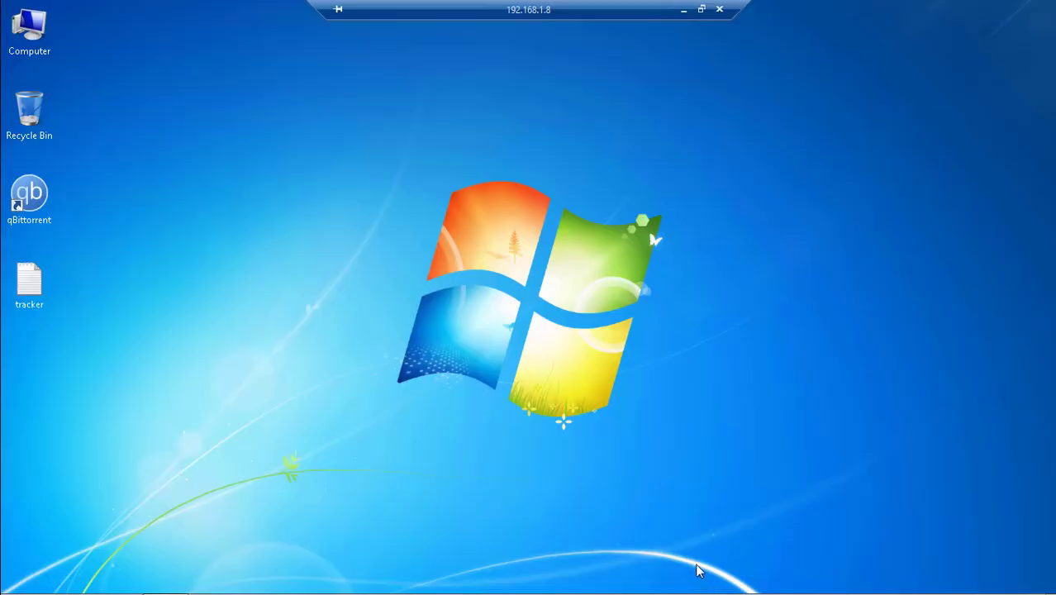
Step: Paste DuckDnsInst onto the remote desktop, install it, and delete the installer
right_click(207, 219)
click(248, 284)
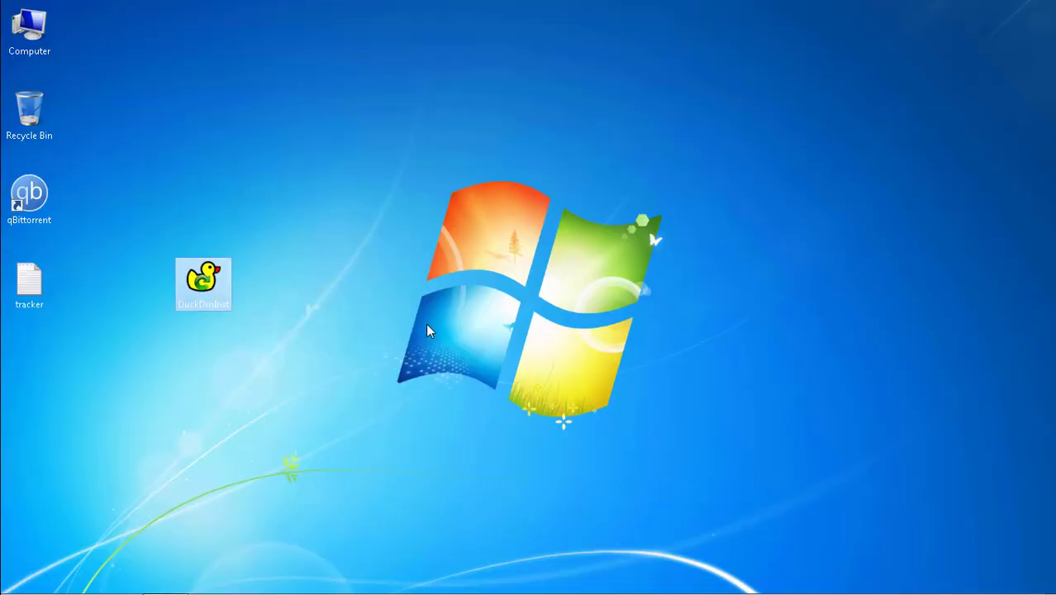
double_click(224, 280)
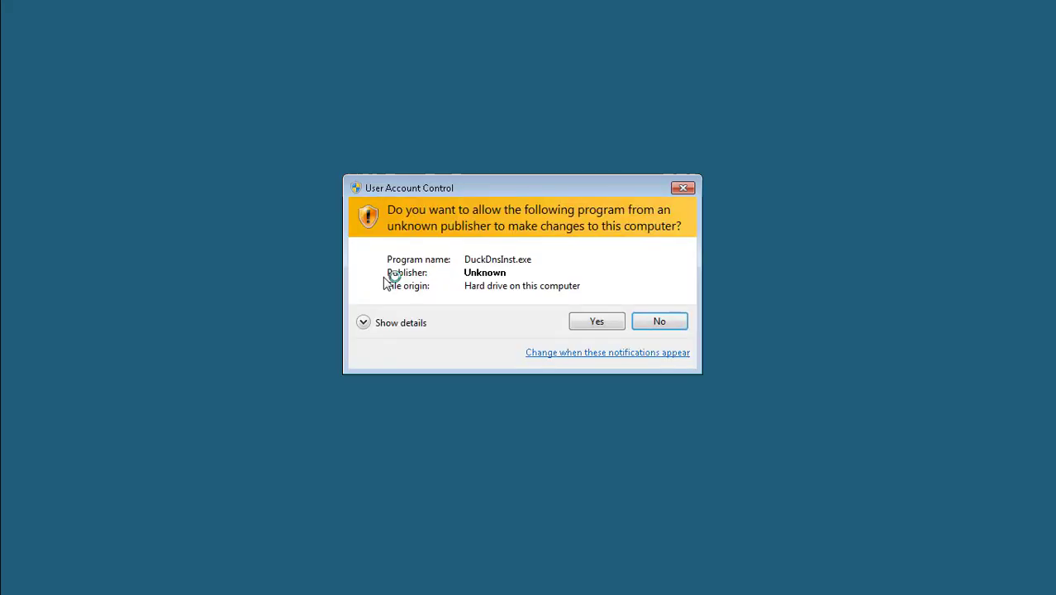
click(596, 321)
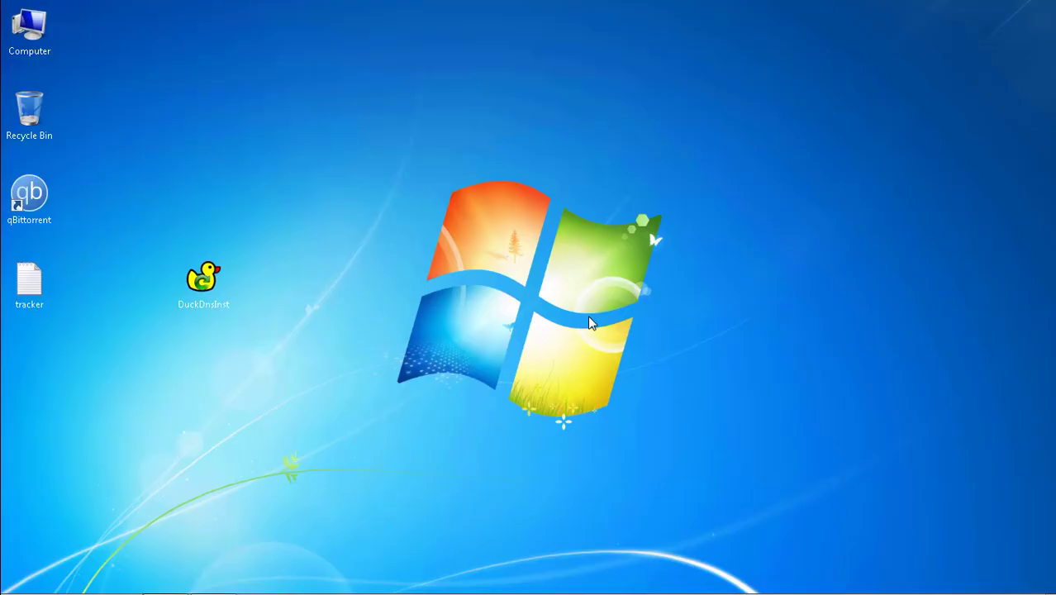
click(618, 430)
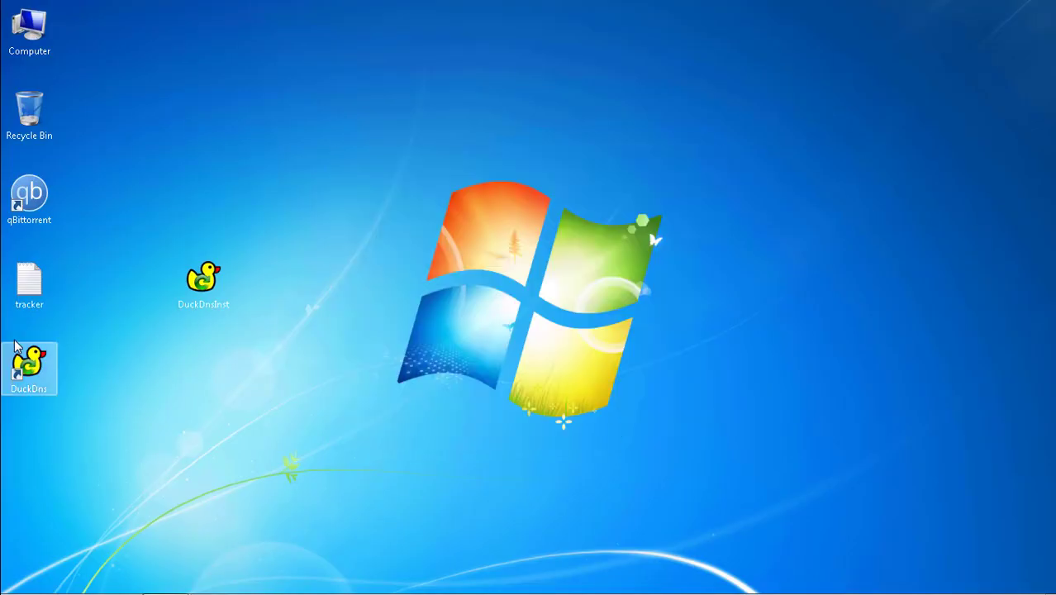
drag(183, 301, 32, 119)
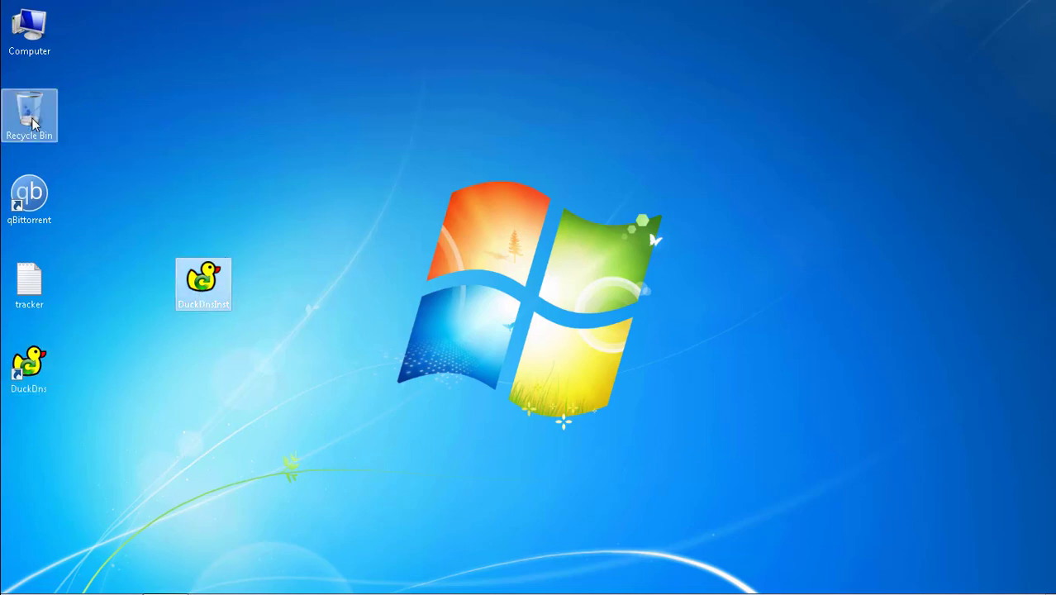
Step: Launch DuckDns, dismiss its Java prompt, and copy the java.com/download address
double_click(35, 378)
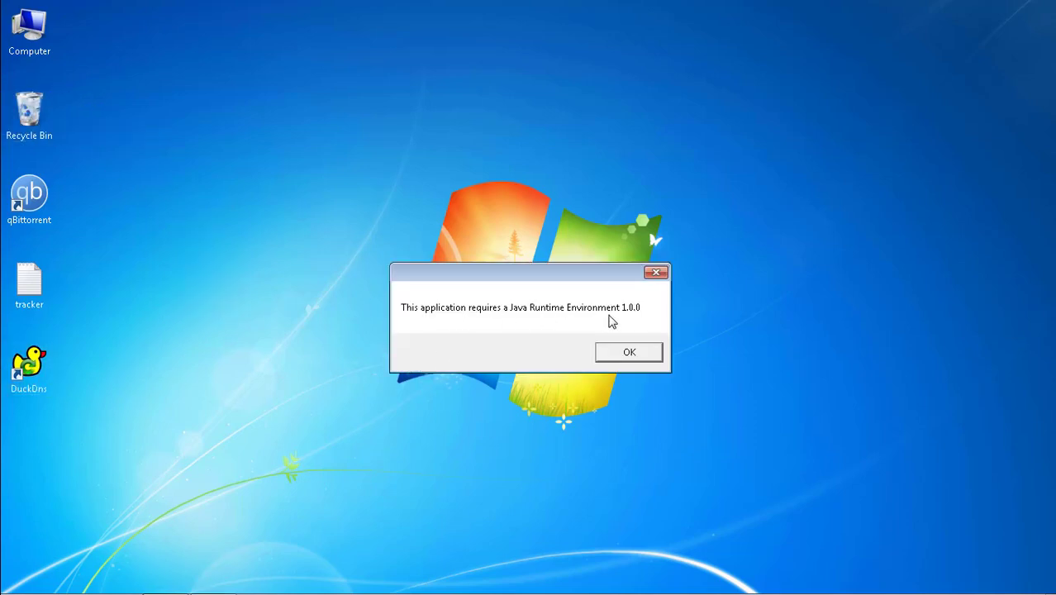
click(630, 352)
click(280, 66)
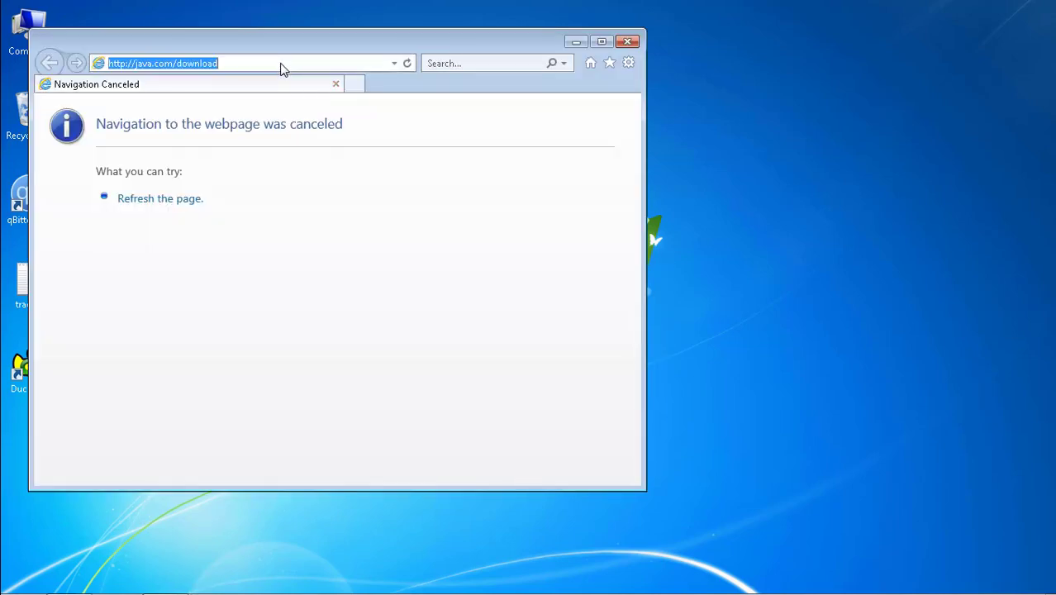
right_click(202, 65)
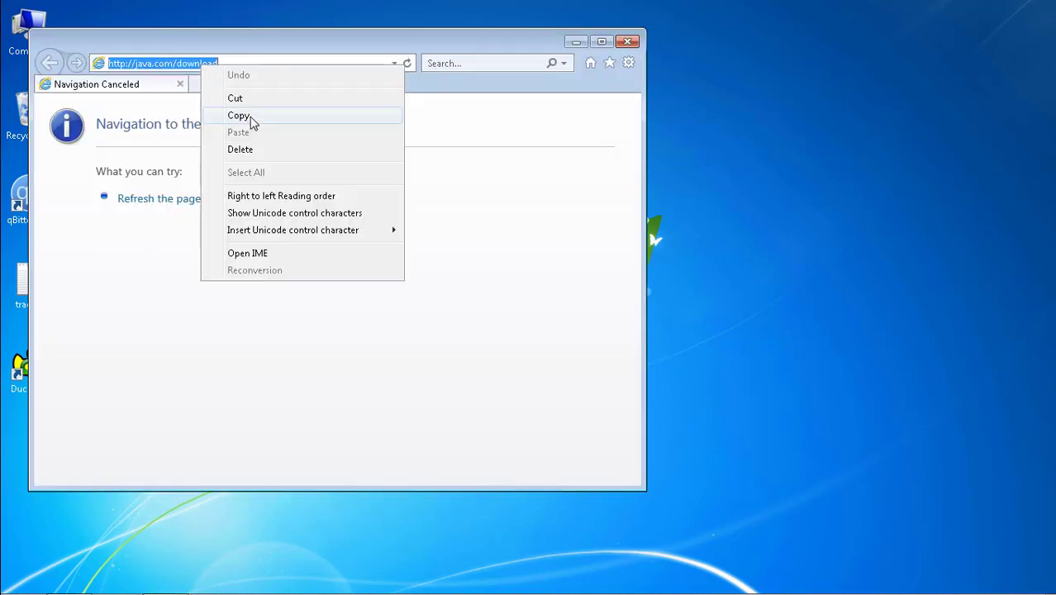
click(250, 120)
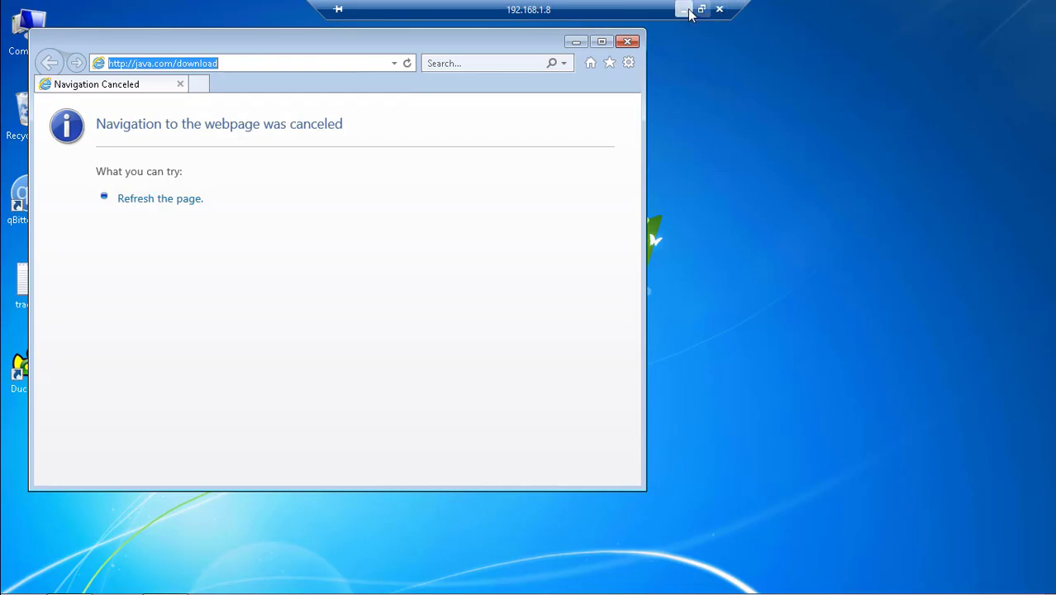
click(691, 15)
Step: Load java.com/download in a new Edge tab and download Java
click(570, 577)
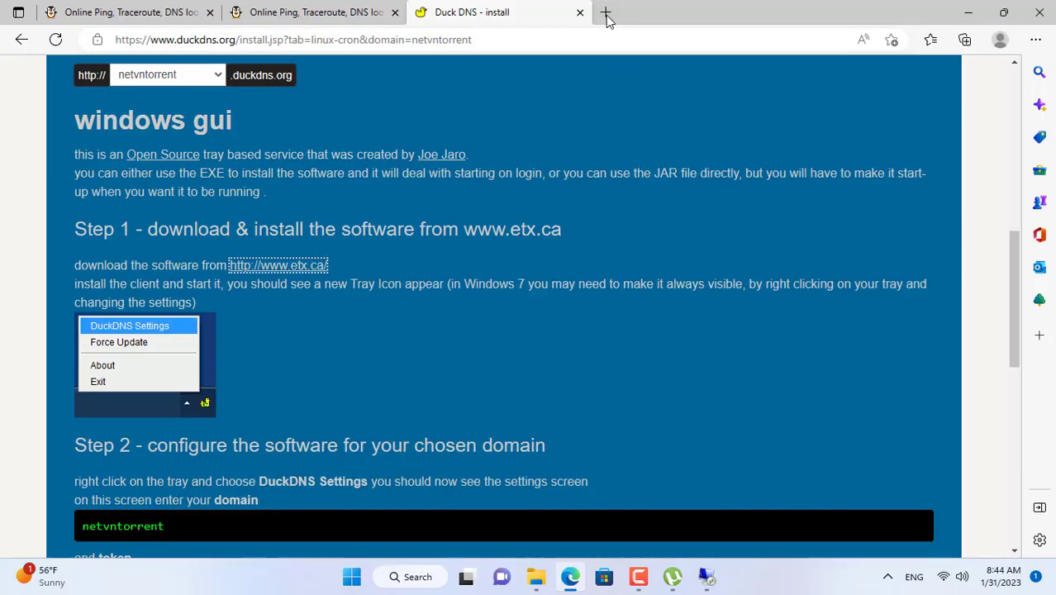
click(608, 14)
key(ctrl+v)
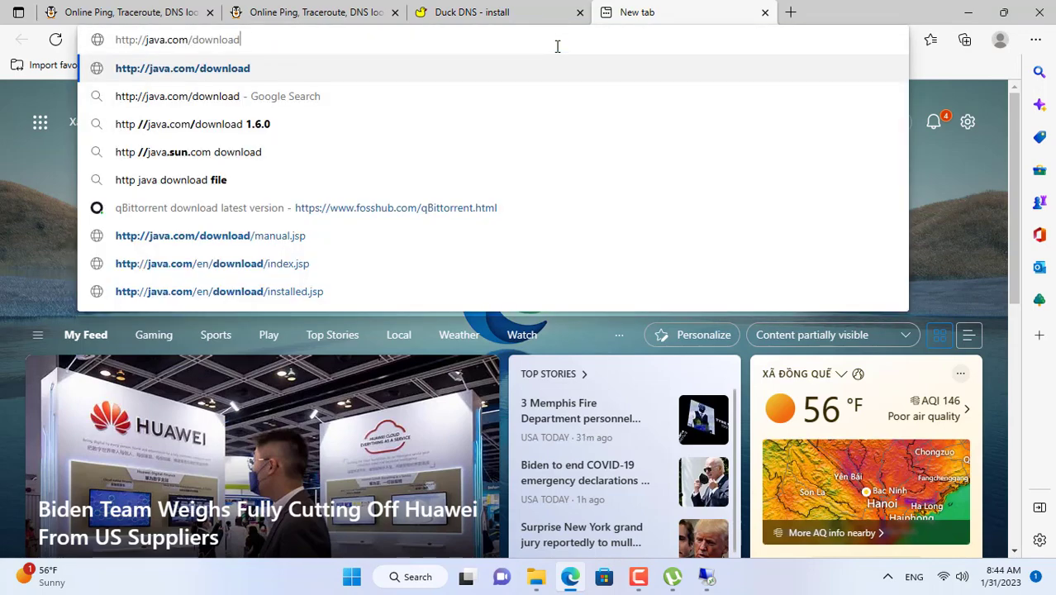
key(Return)
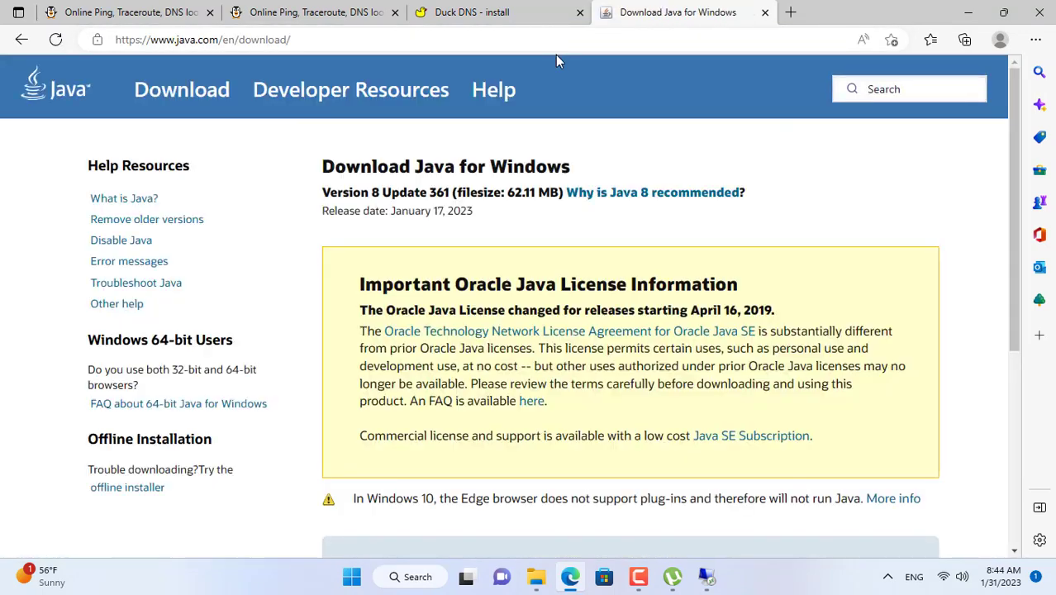
scroll(653, 277, down, 4)
click(636, 279)
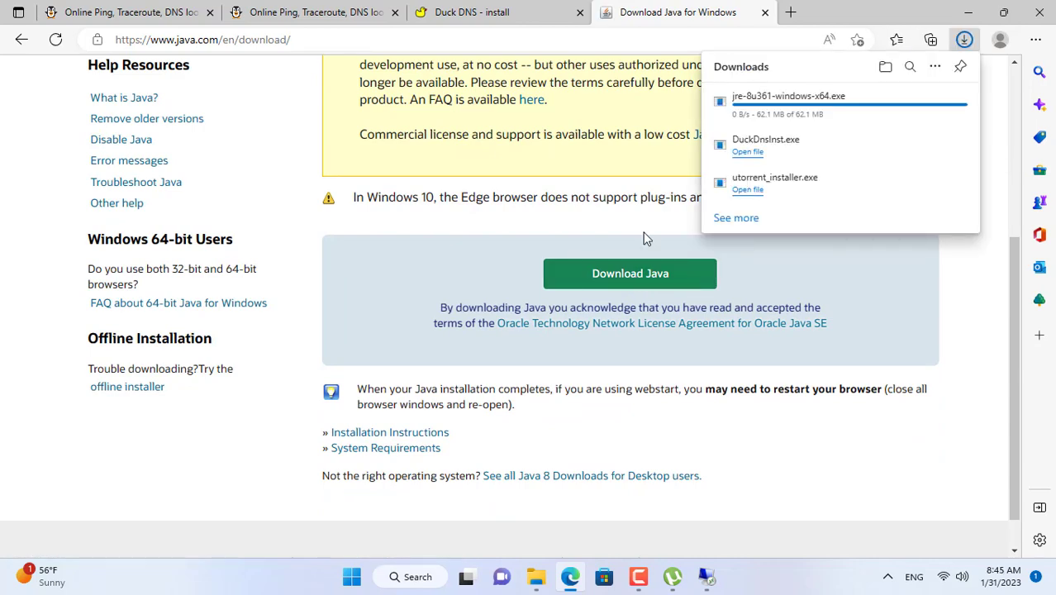
Step: Copy the jre-8u361-windows-x64 installer from the Downloads folder
click(914, 110)
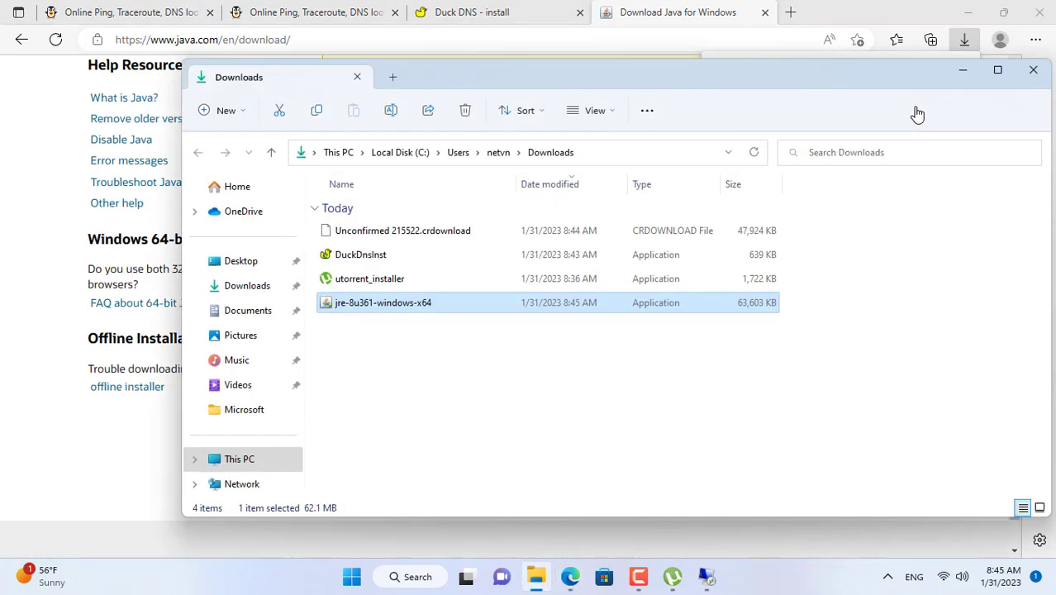
right_click(370, 304)
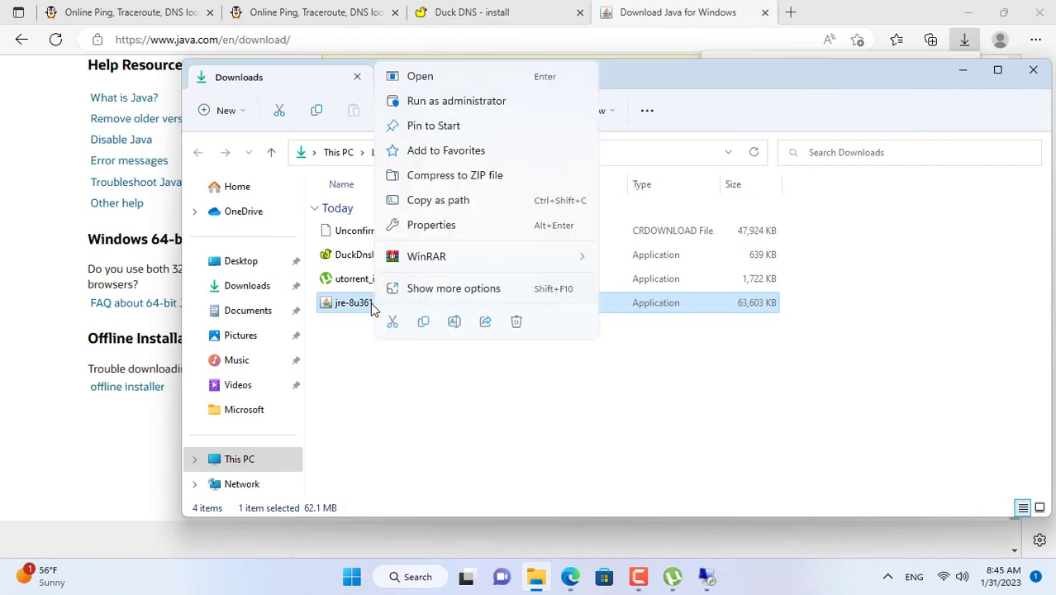
click(424, 323)
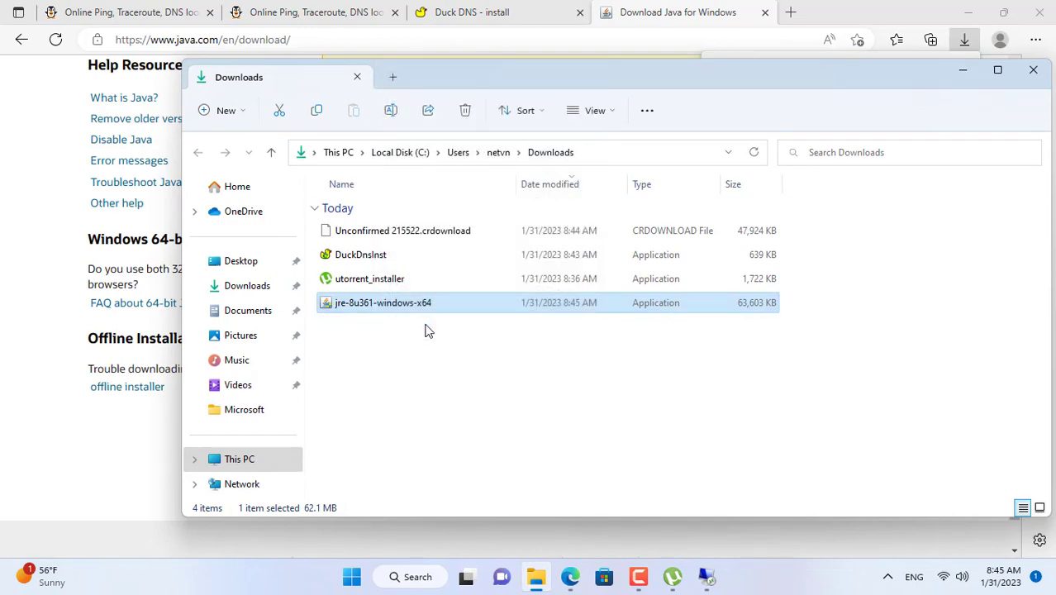
click(1033, 69)
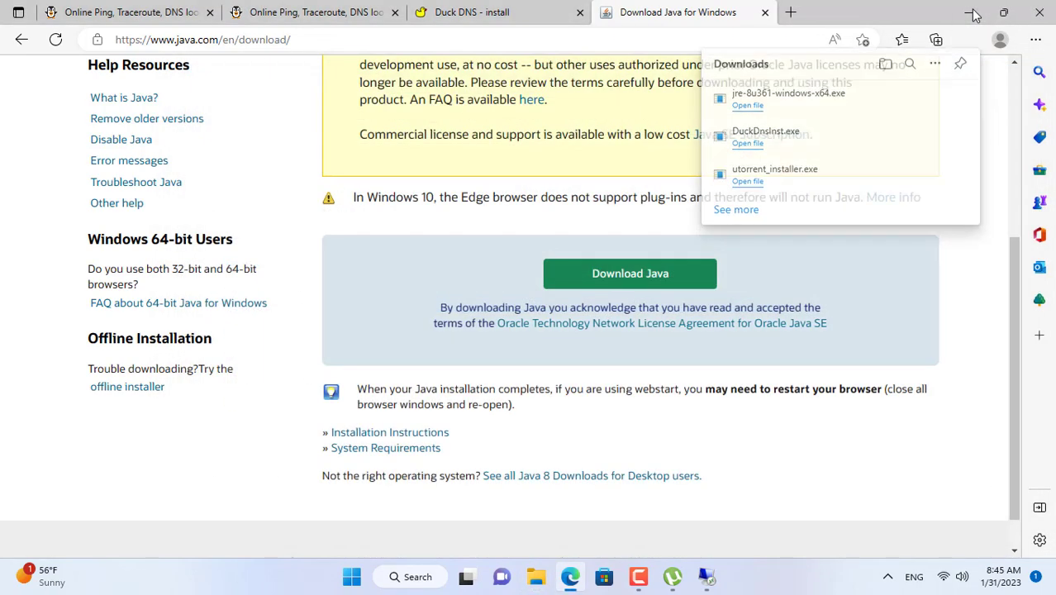
click(968, 11)
Step: Paste the Java installer onto the remote desktop, install Java, and delete the installer
click(706, 577)
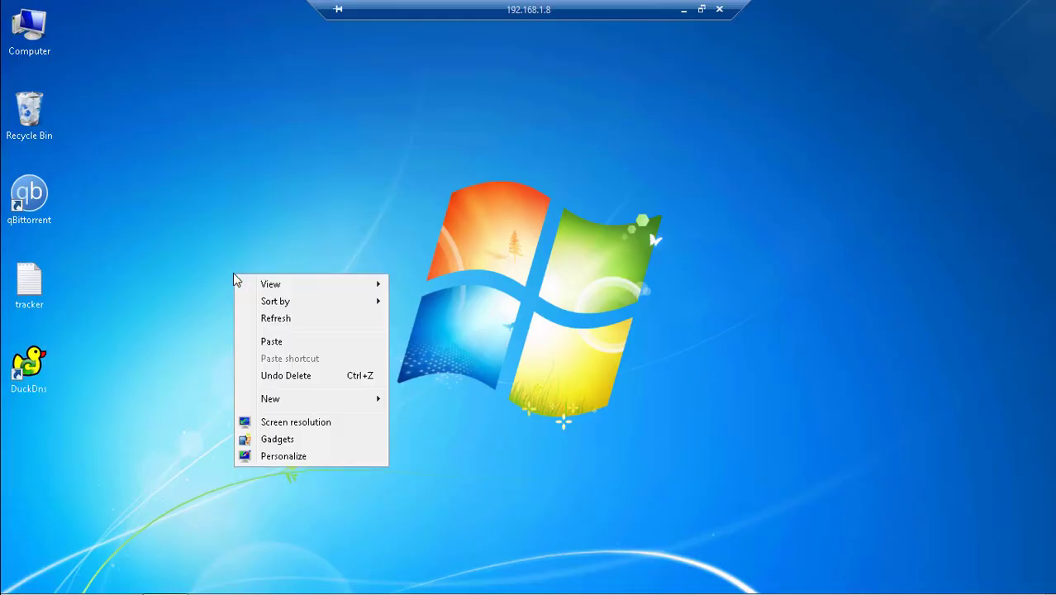
click(271, 341)
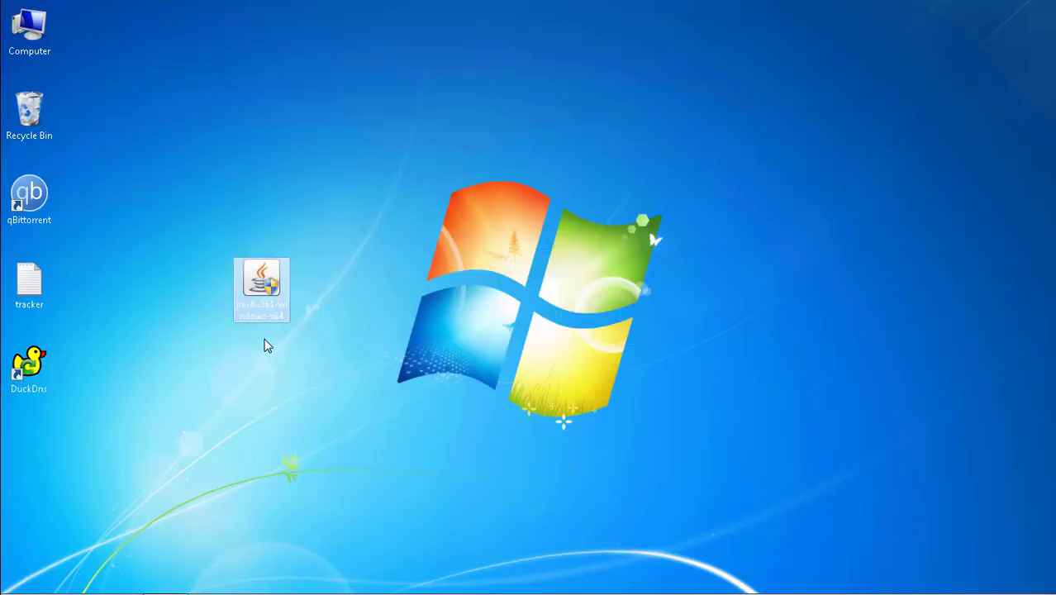
double_click(266, 282)
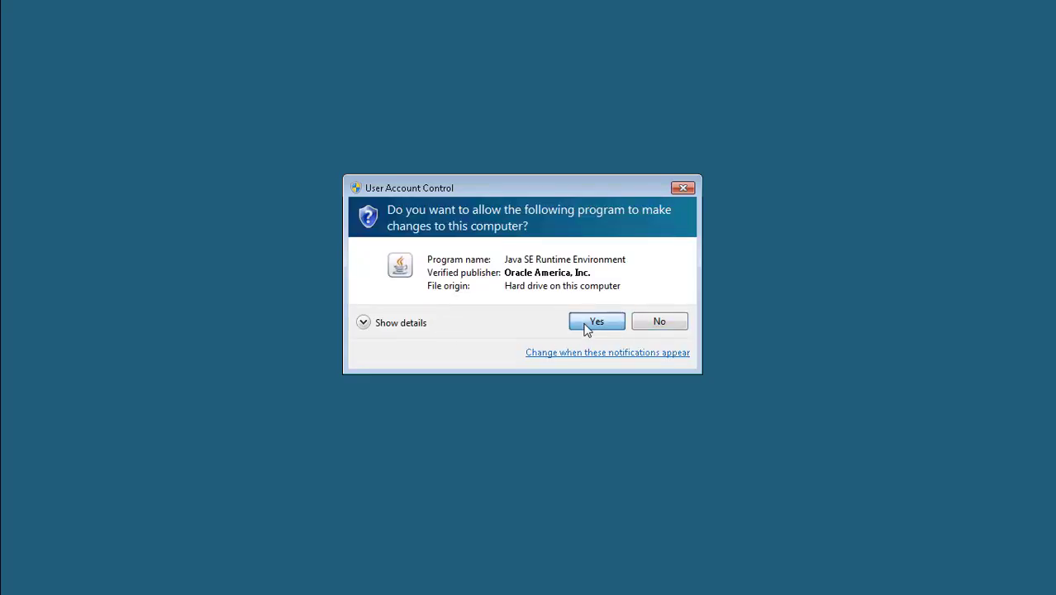
click(588, 324)
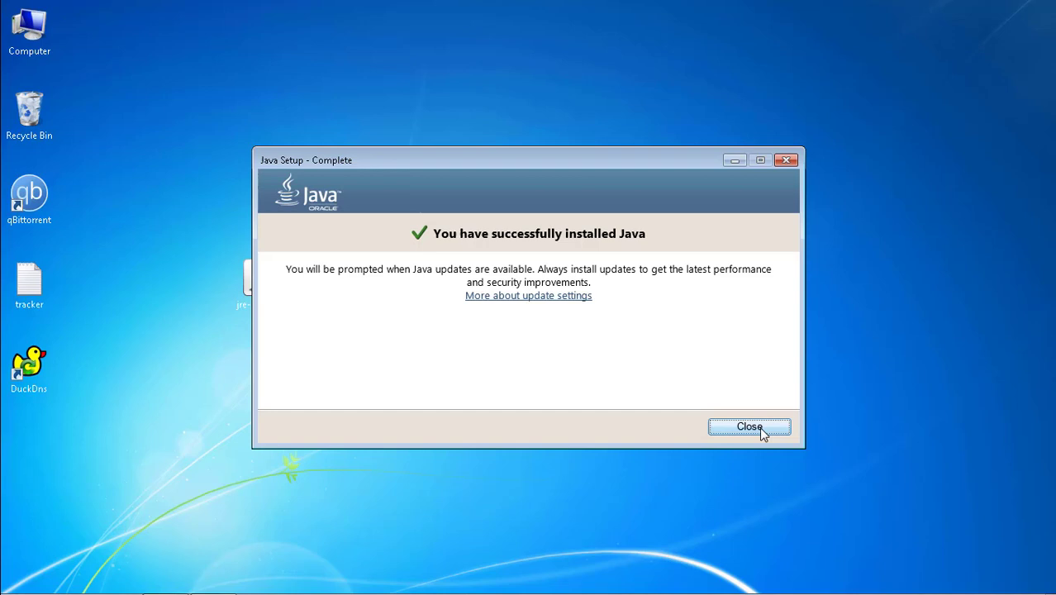
click(761, 433)
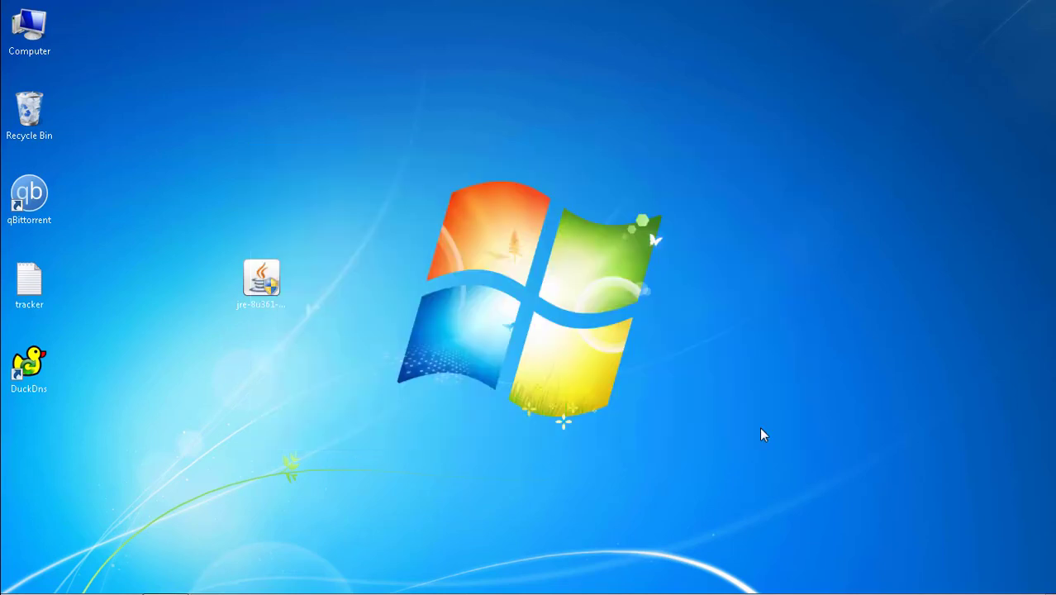
drag(271, 286, 48, 126)
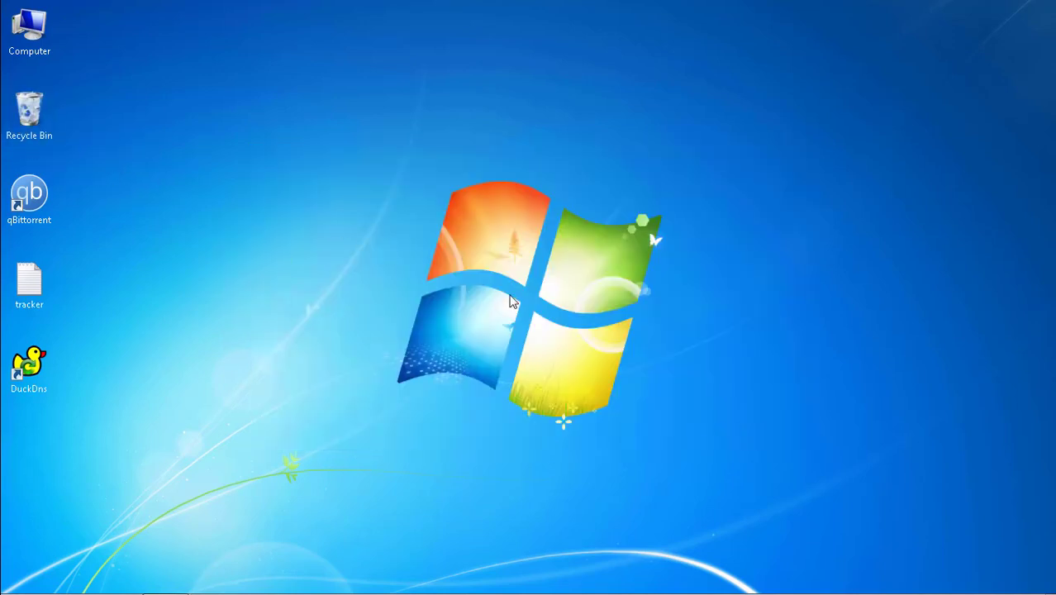
Step: Start the DuckDNS updater and pin its icon to the visible notification area
double_click(29, 364)
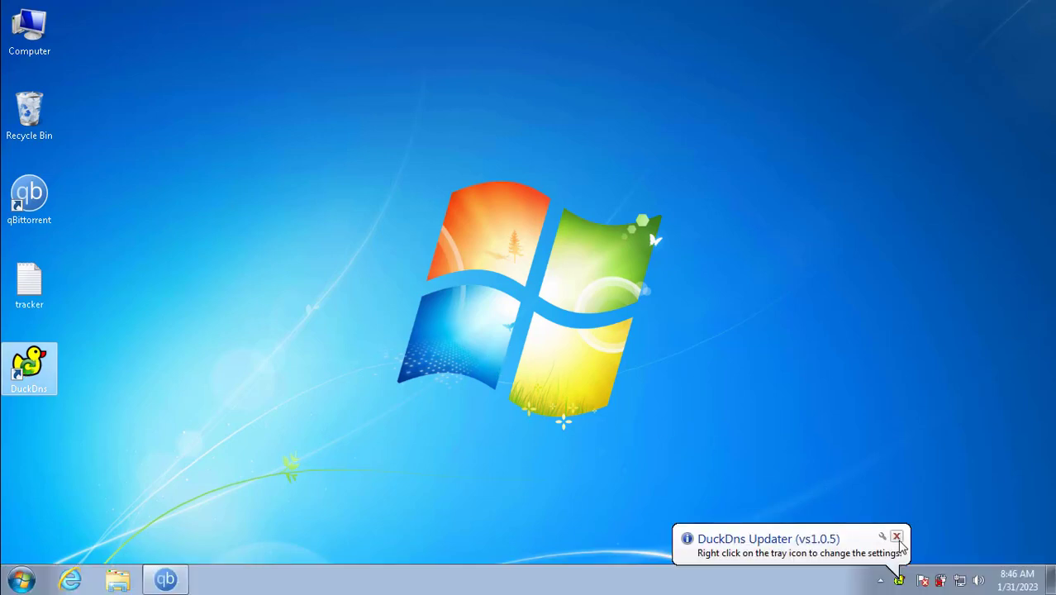
click(903, 580)
drag(915, 514, 903, 572)
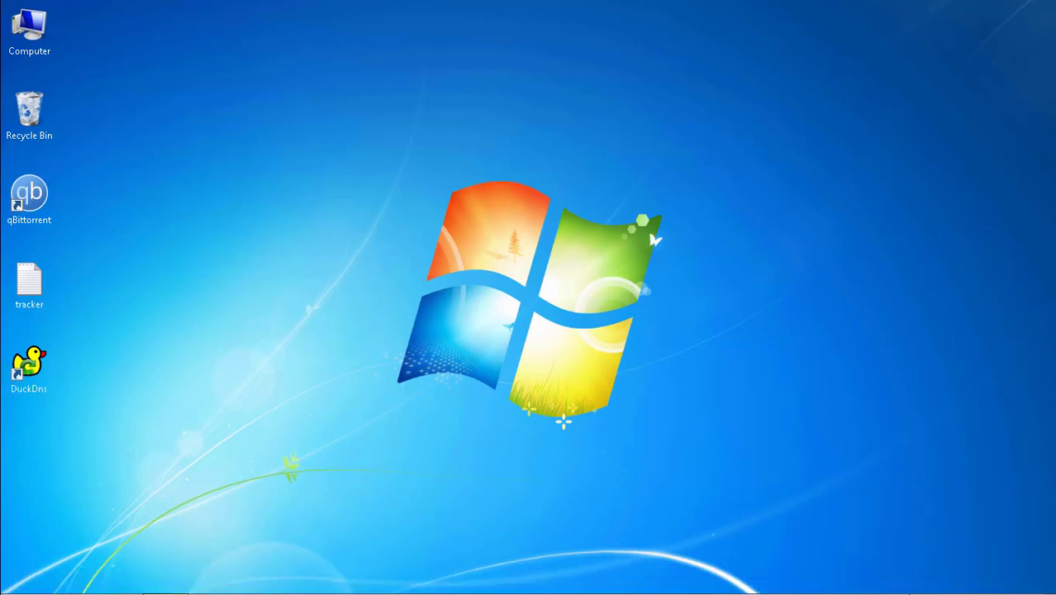
Step: Open DuckDNS Settings and enter the domain netvntorrent copied from the install page
right_click(904, 580)
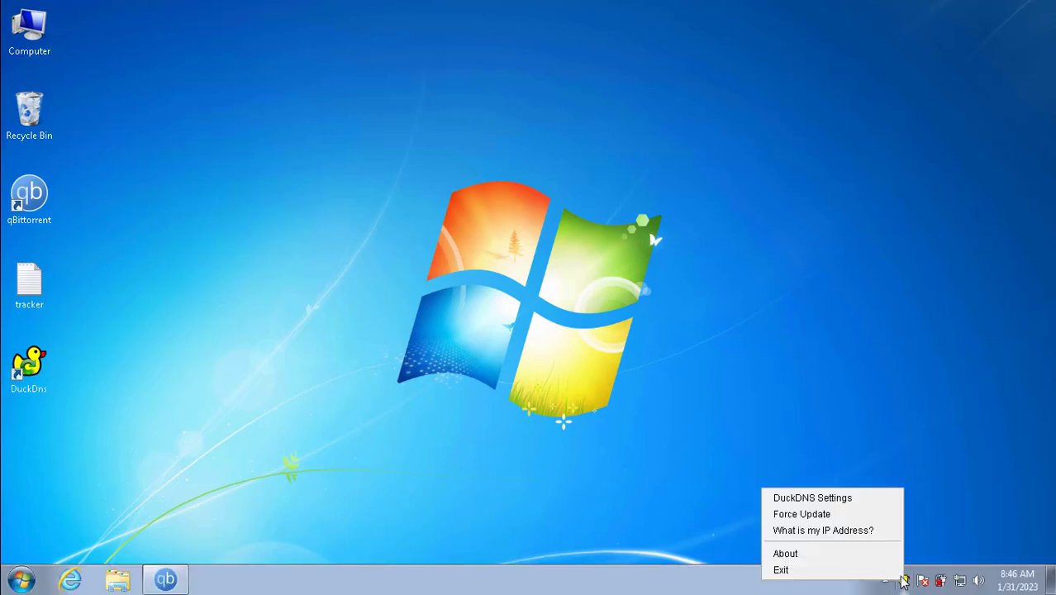
click(826, 499)
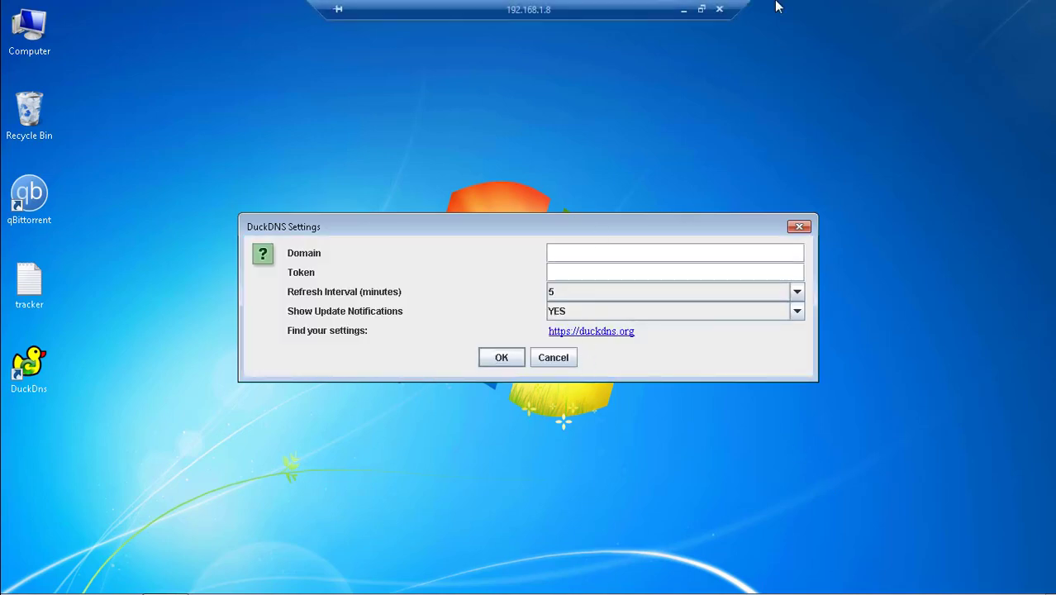
click(684, 9)
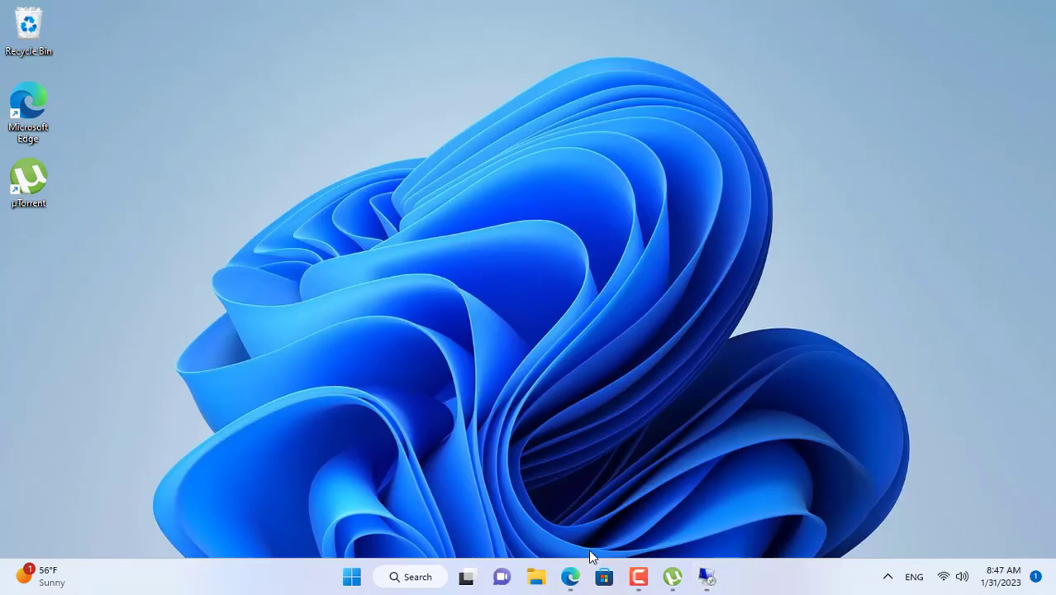
click(570, 577)
scroll(331, 285, down, 3)
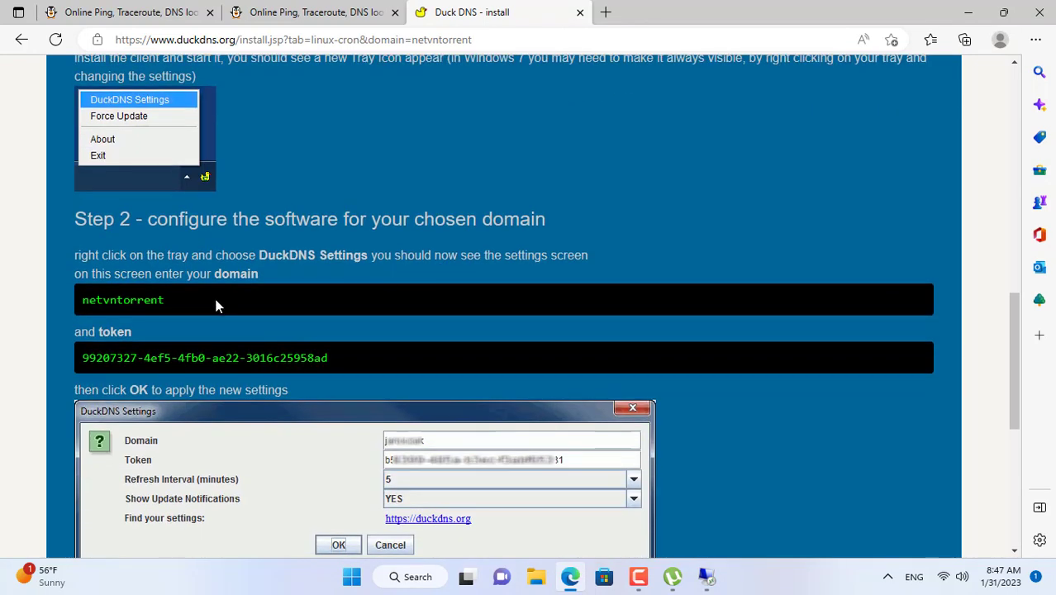
double_click(123, 300)
key(ctrl+c)
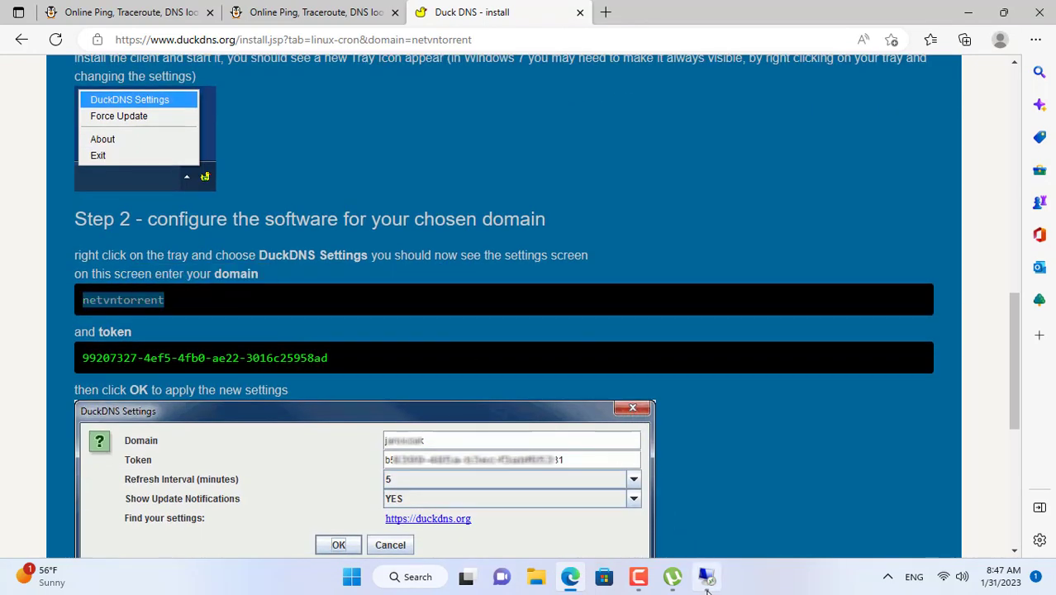
click(705, 577)
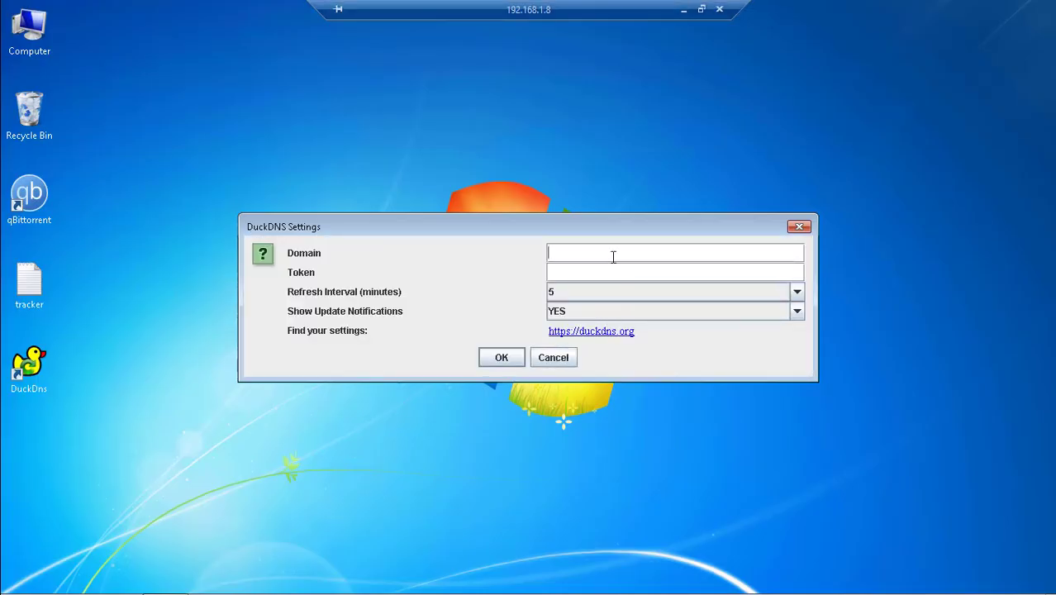
key(ctrl+v)
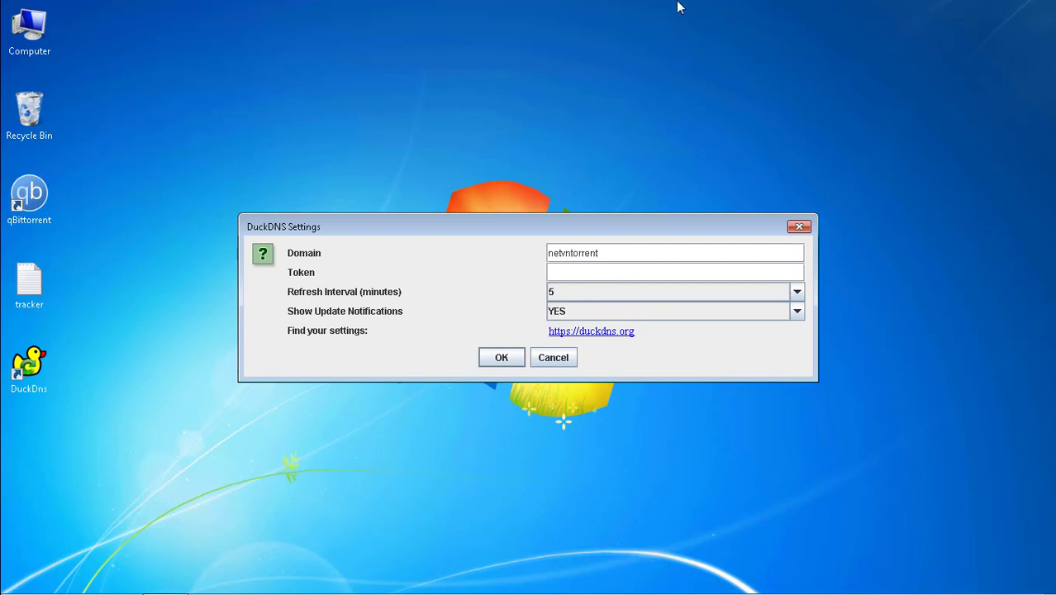
Step: Copy the account token from the install page into DuckDNS Settings and save
click(687, 7)
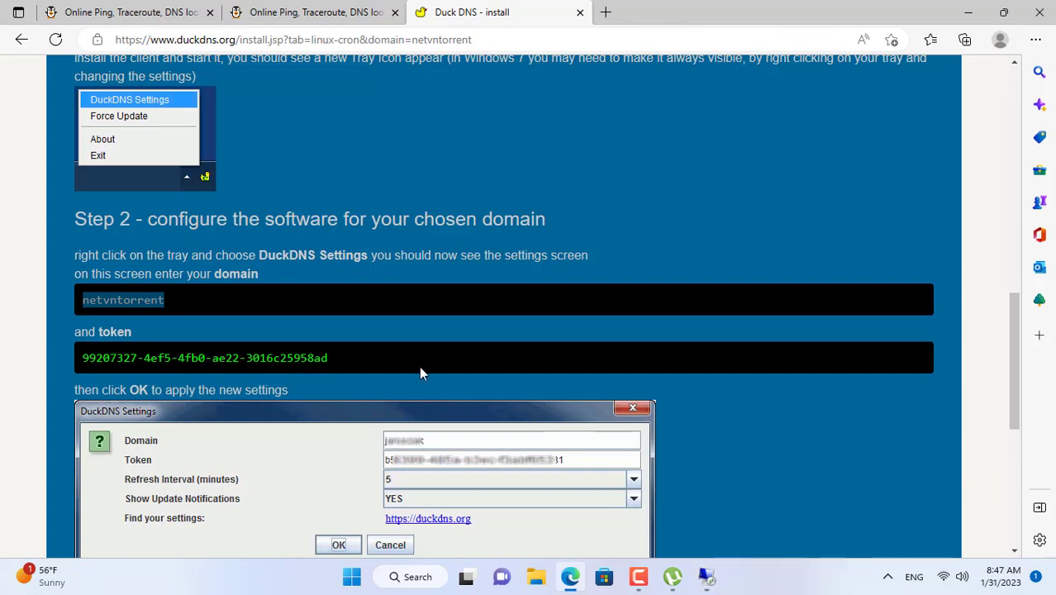
drag(83, 361, 328, 361)
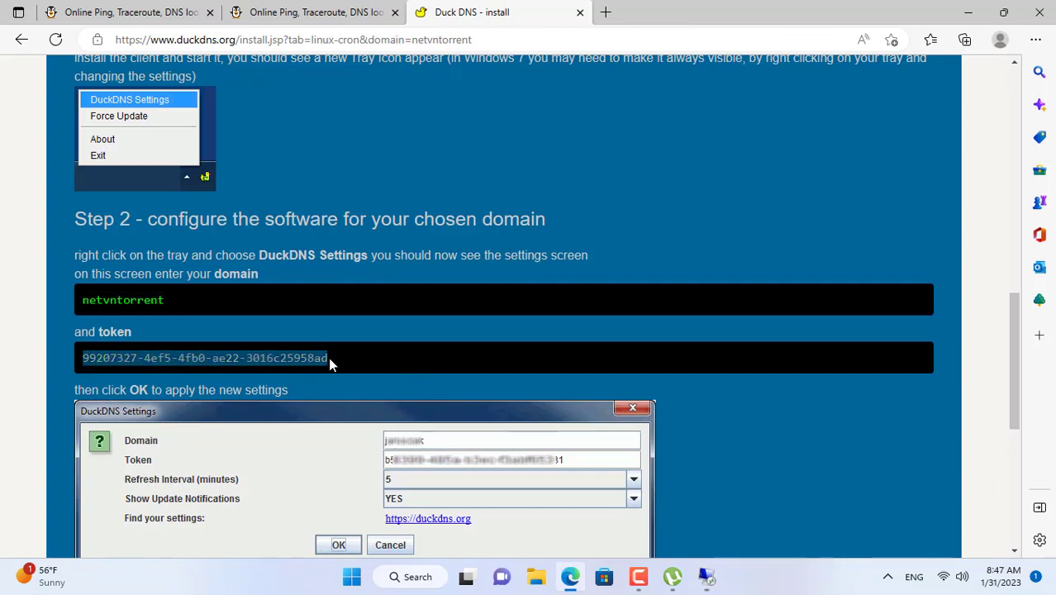
key(ctrl+c)
click(707, 576)
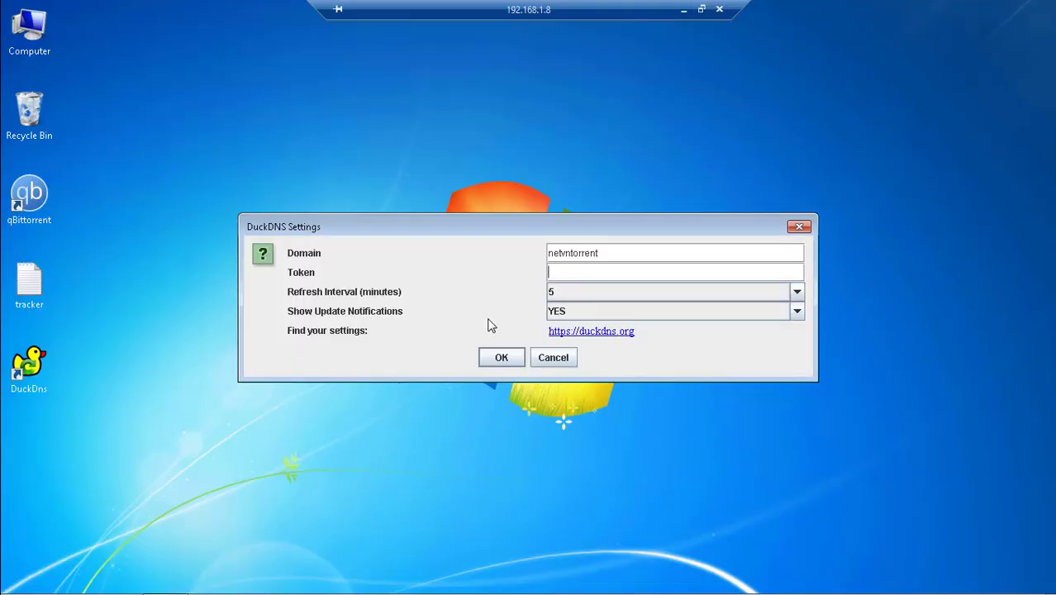
click(599, 271)
key(ctrl+v)
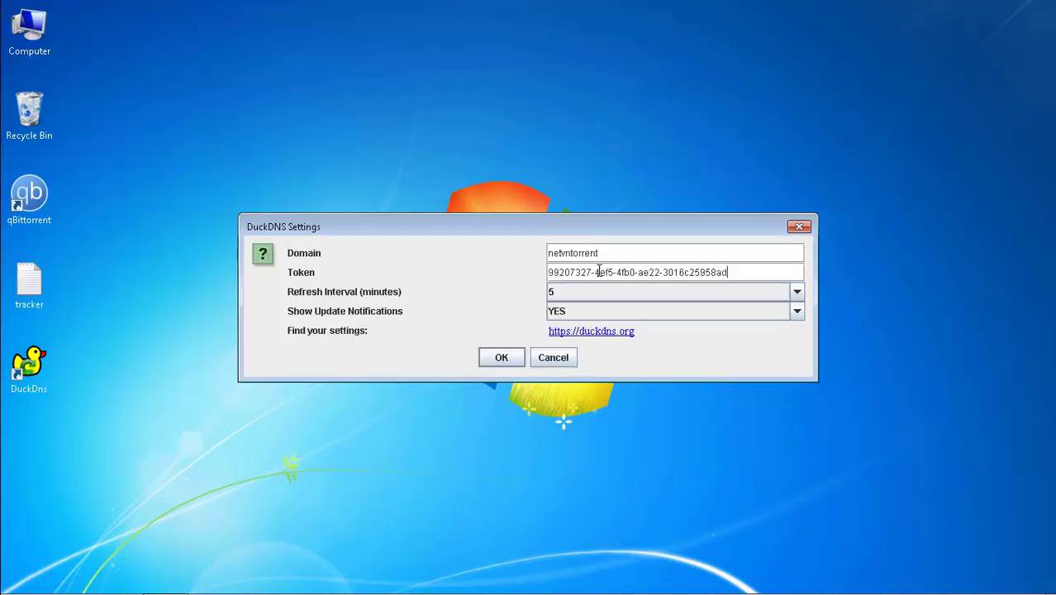
click(504, 357)
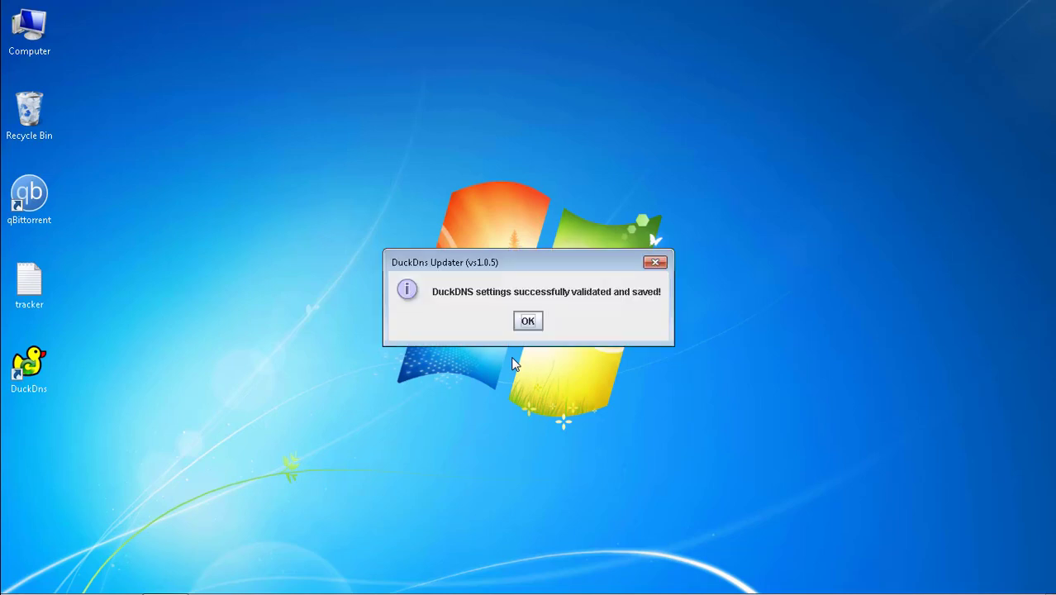
click(522, 322)
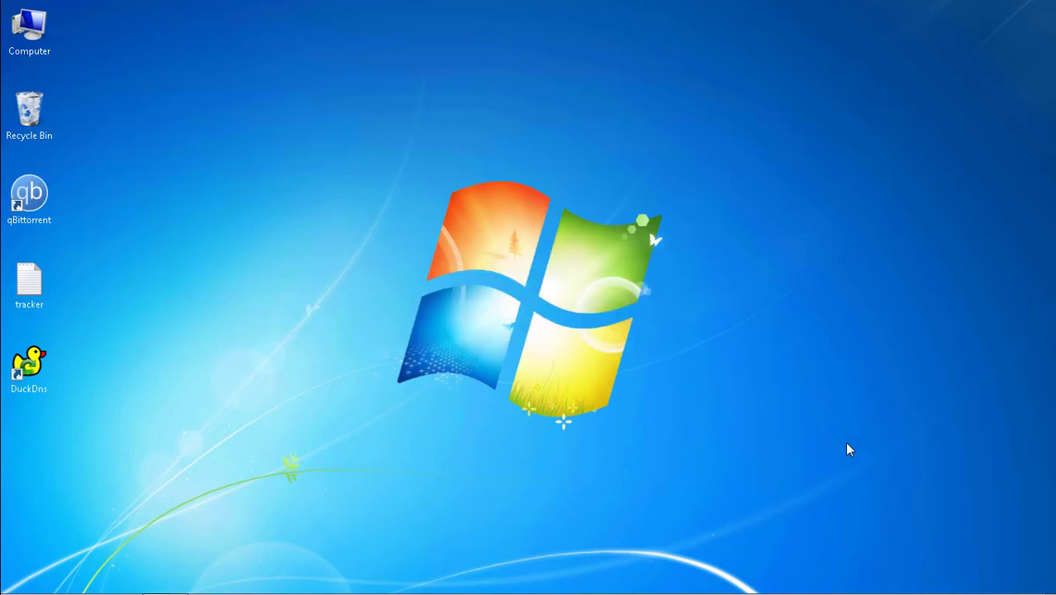
right_click(903, 582)
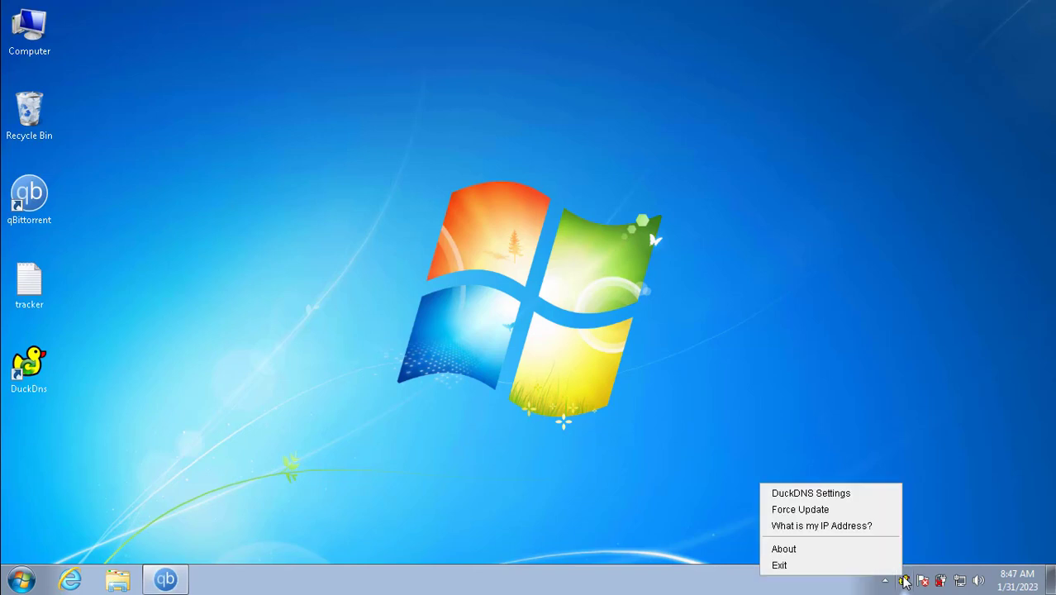
click(844, 525)
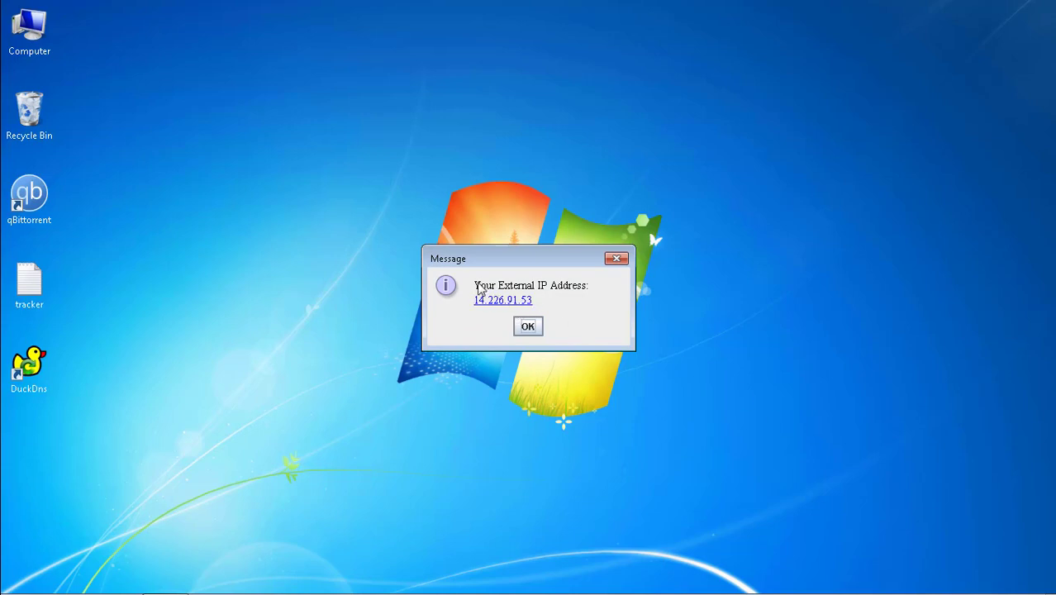
click(533, 328)
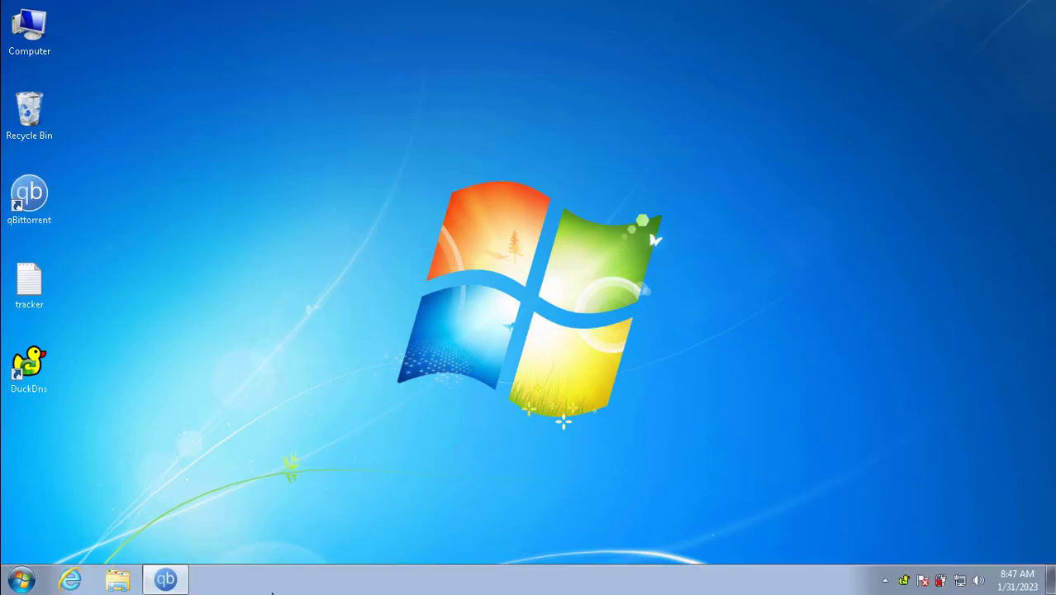
Step: Edit the XPLite.iso tracker, replacing the 14.226.91.53 IP with netvntorrent.duckdns.org in the :9000/announce URL
click(174, 583)
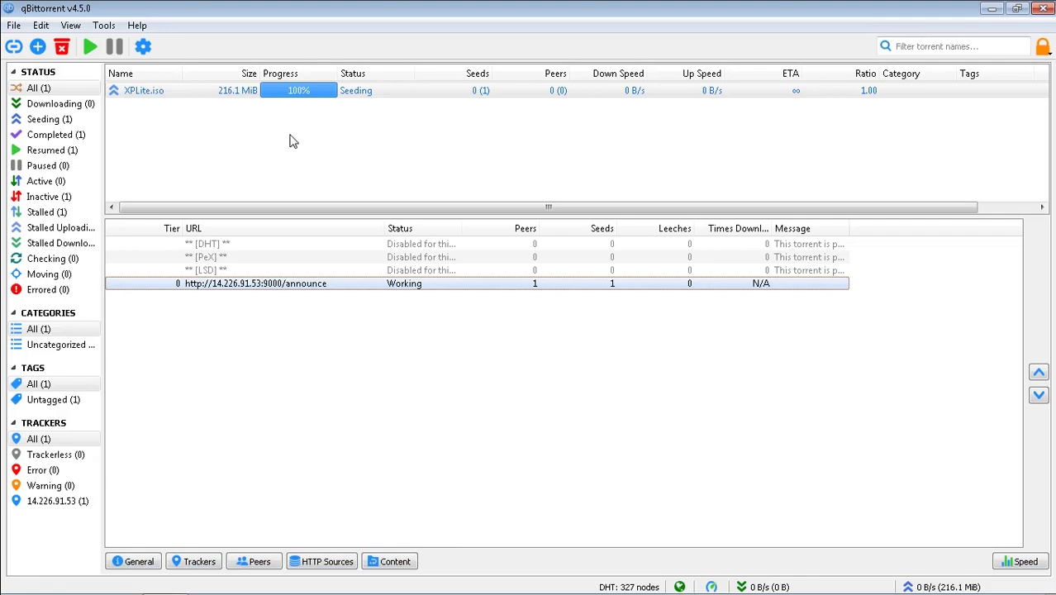
right_click(174, 94)
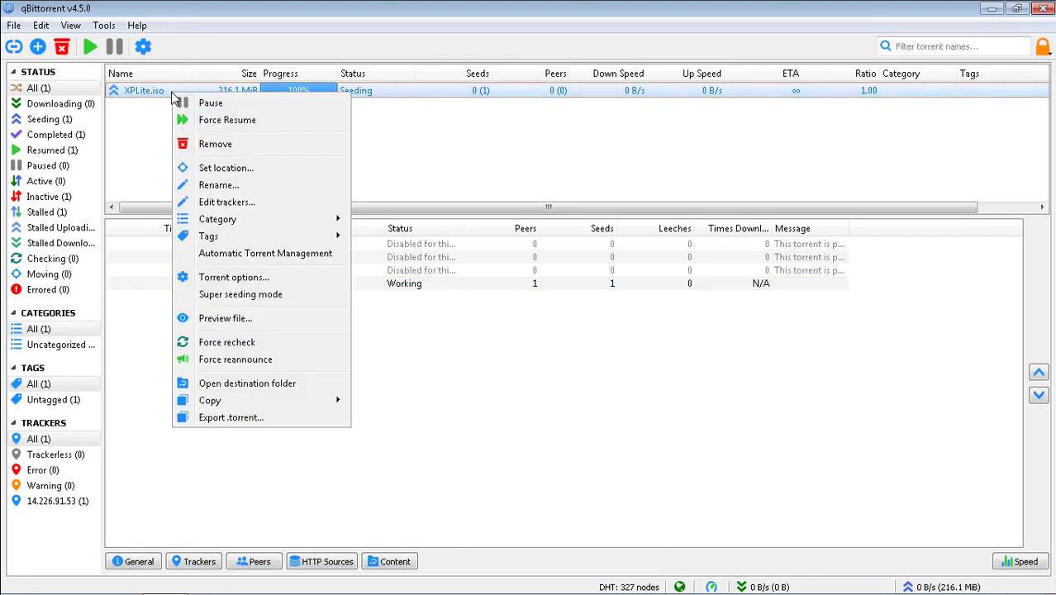
click(227, 203)
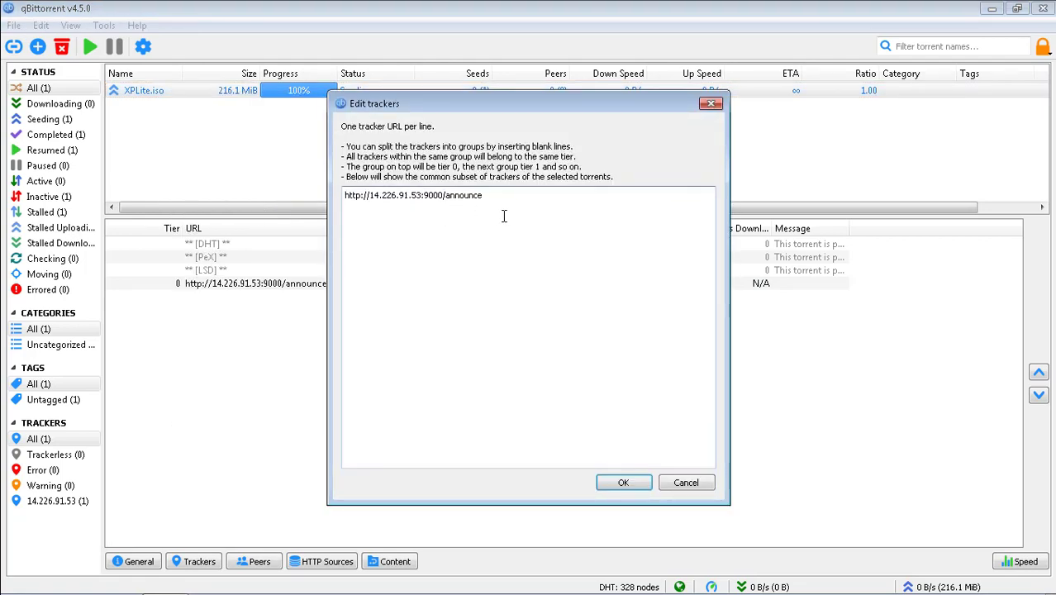
key(BackSpace)
key(BackSpace)
key(BackSpace)
key(BackSpace)
key(BackSpace)
key(BackSpace)
key(BackSpace)
key(BackSpace)
key(BackSpace)
key(BackSpace)
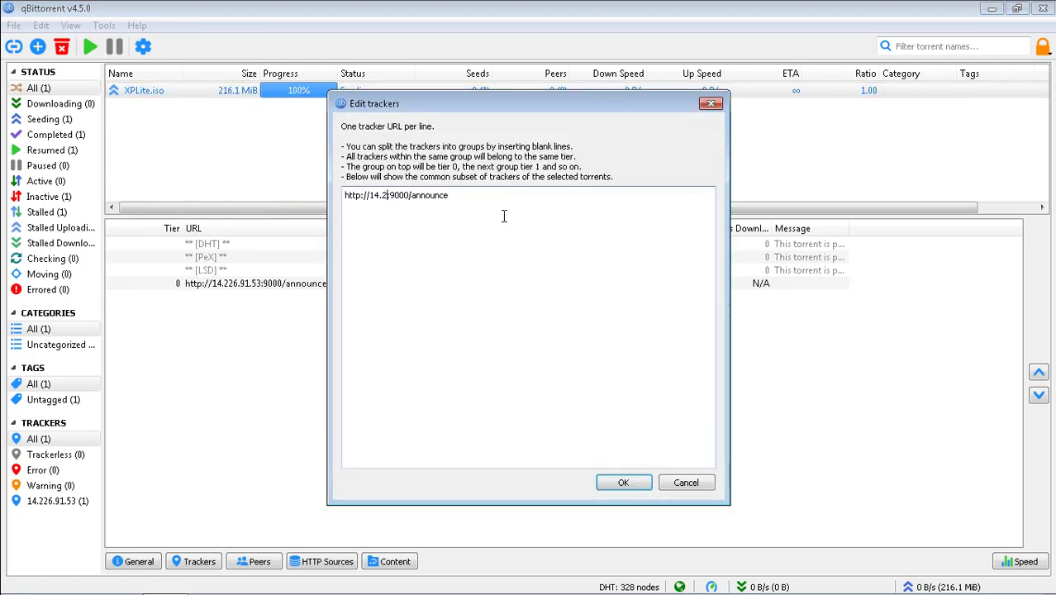
key(BackSpace)
key(BackSpace)
key(ctrl+v)
text(.org)
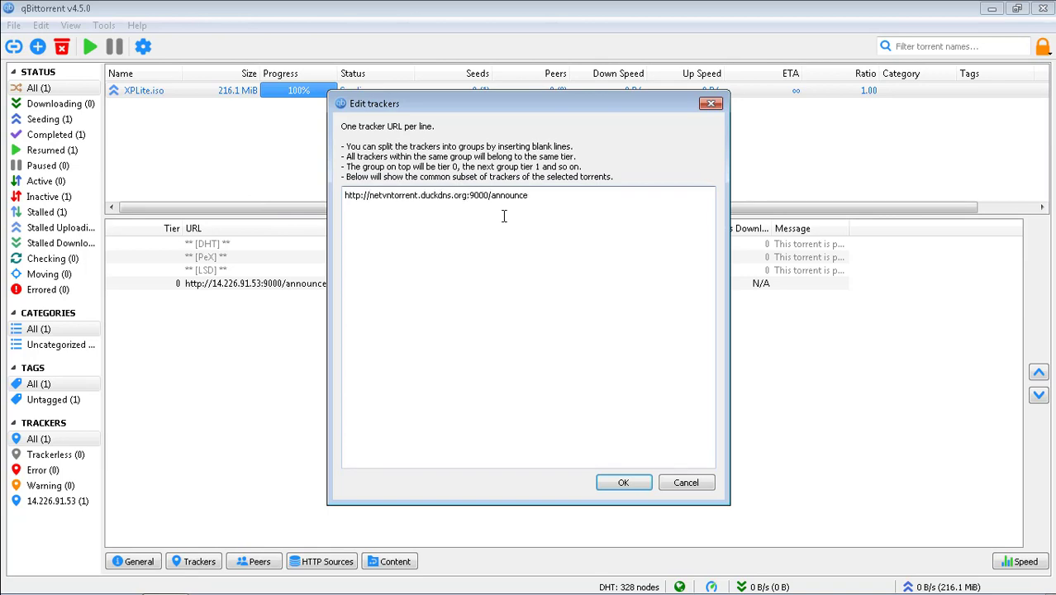
drag(529, 195, 345, 187)
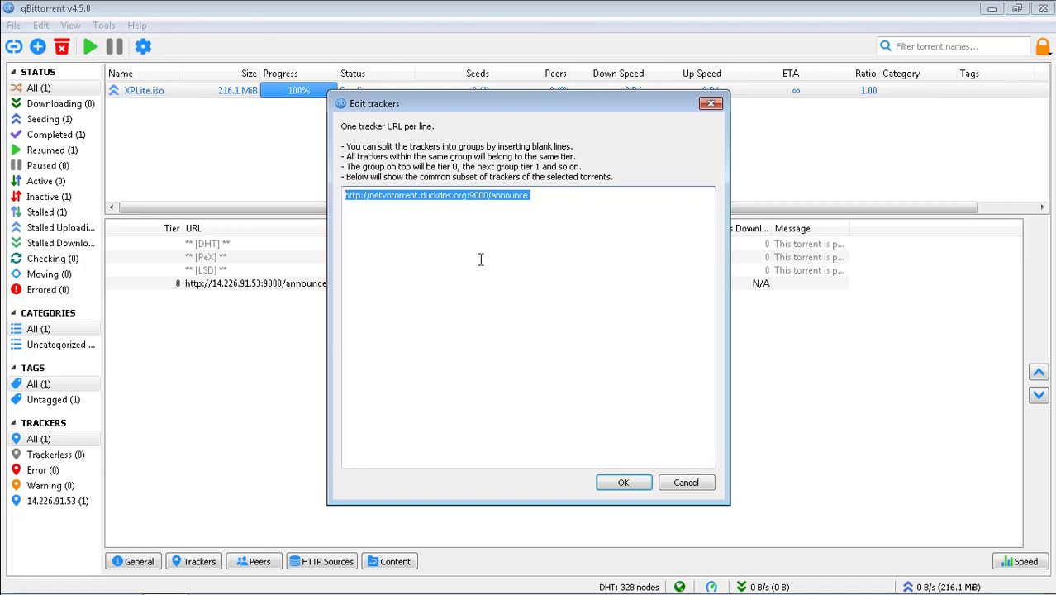
click(625, 482)
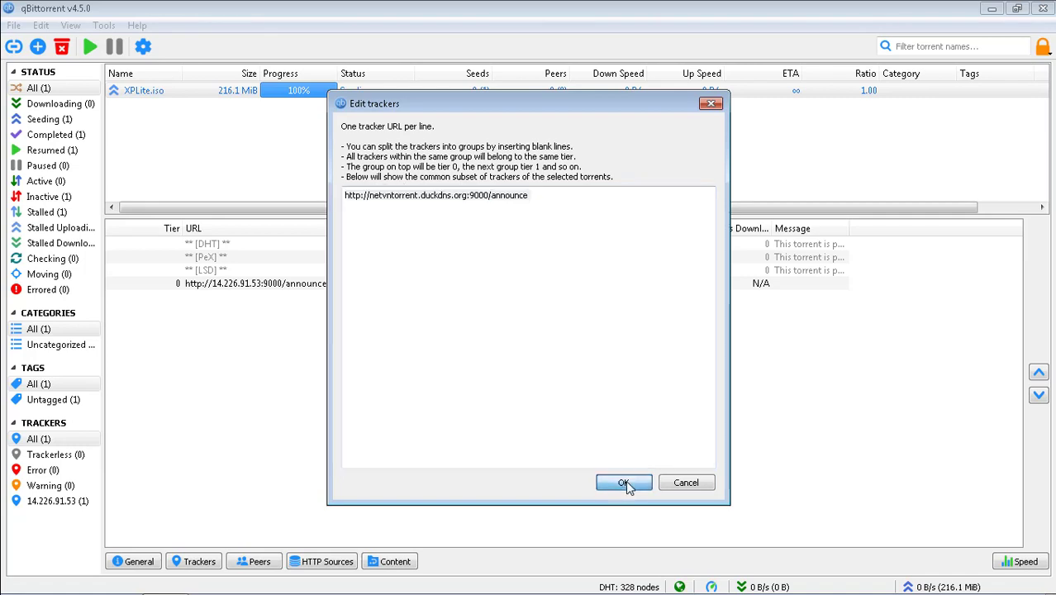
Step: Export the XPLite.iso .torrent file into C:\Shared\Torrent
right_click(203, 94)
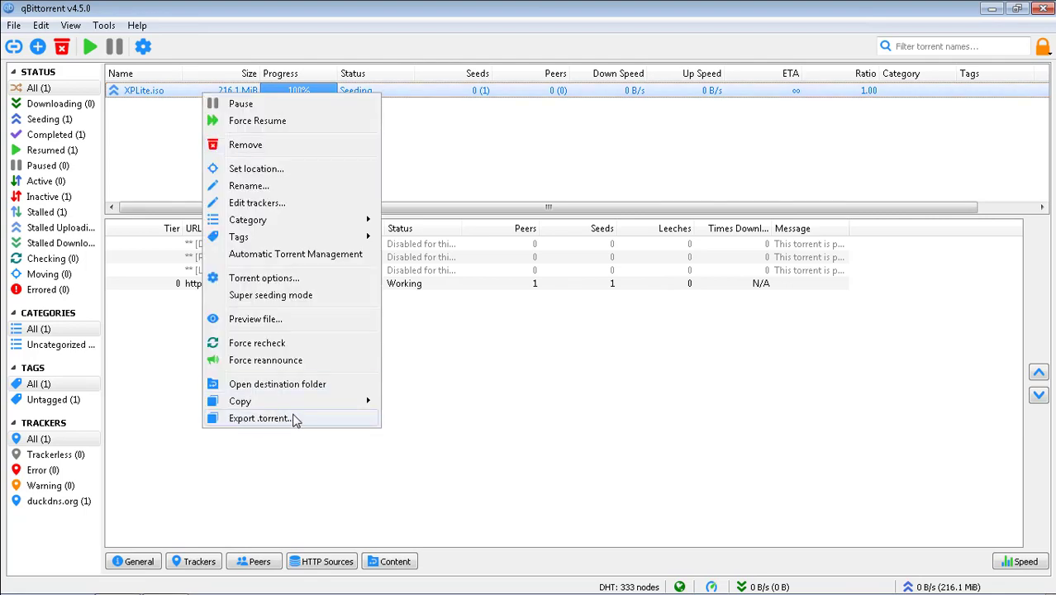
click(261, 418)
click(75, 302)
click(177, 189)
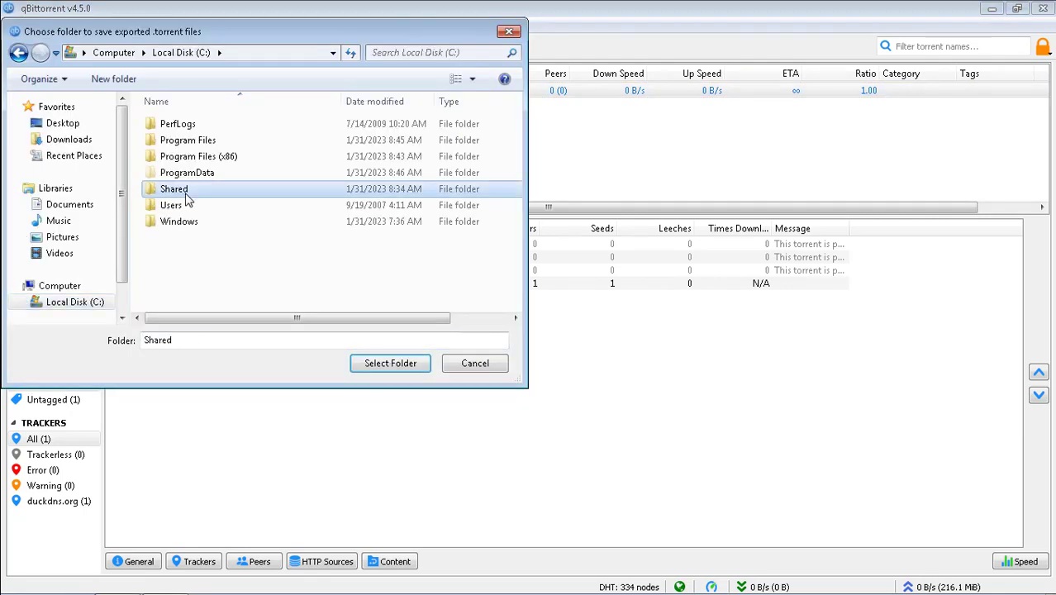
double_click(187, 189)
click(184, 135)
double_click(183, 131)
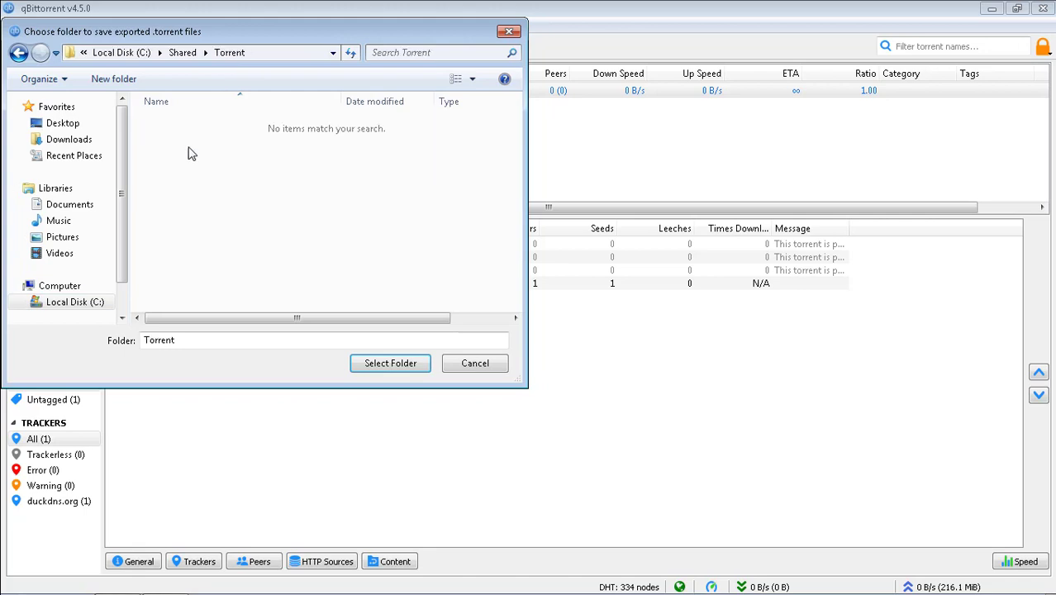
click(392, 363)
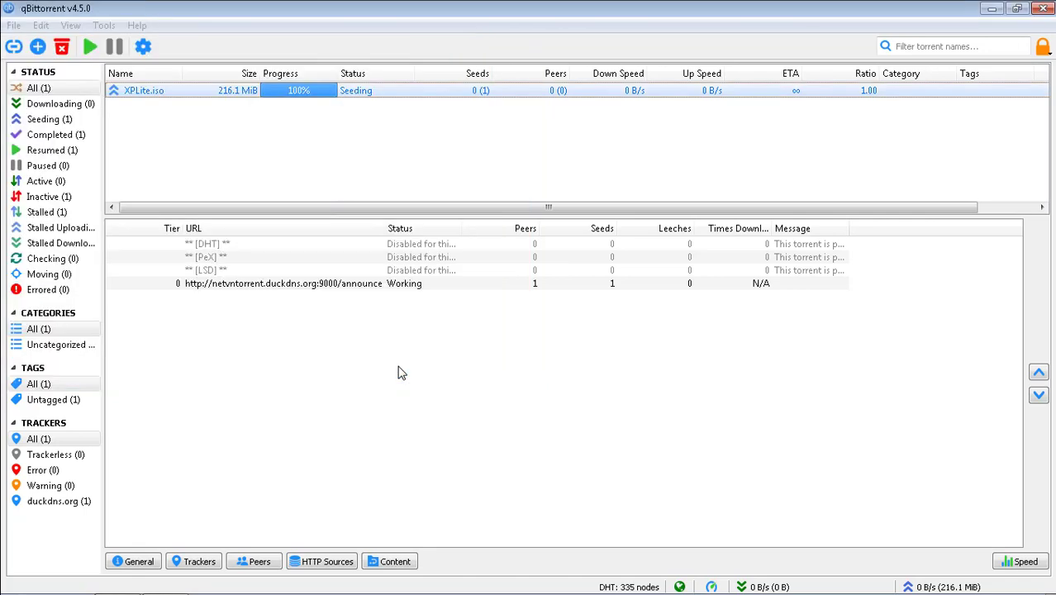
Step: Check the exported 18 KB XPLite.iso torrent in the Torrent folder
click(992, 8)
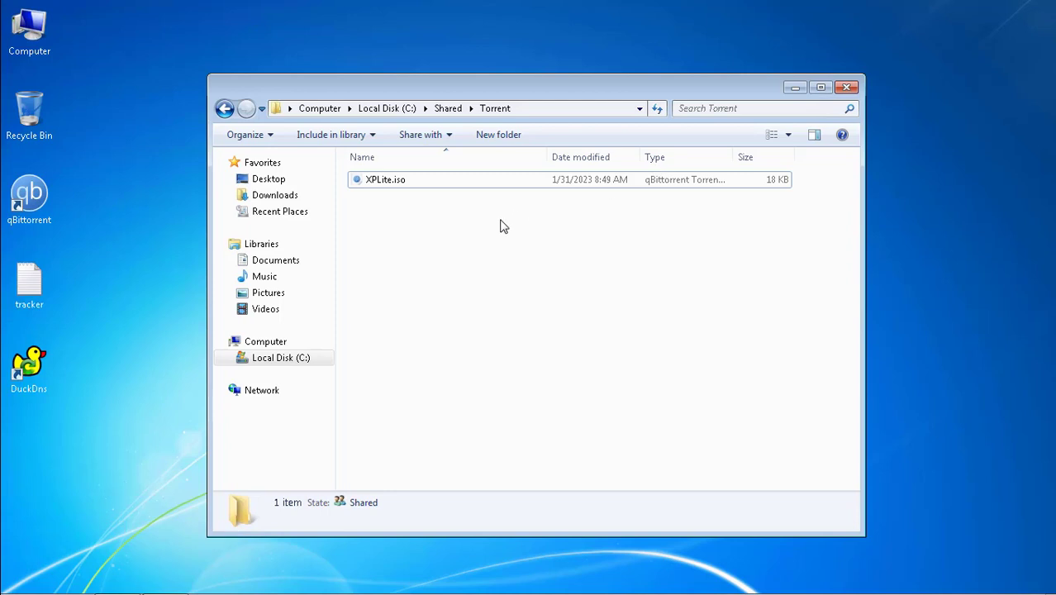
click(393, 184)
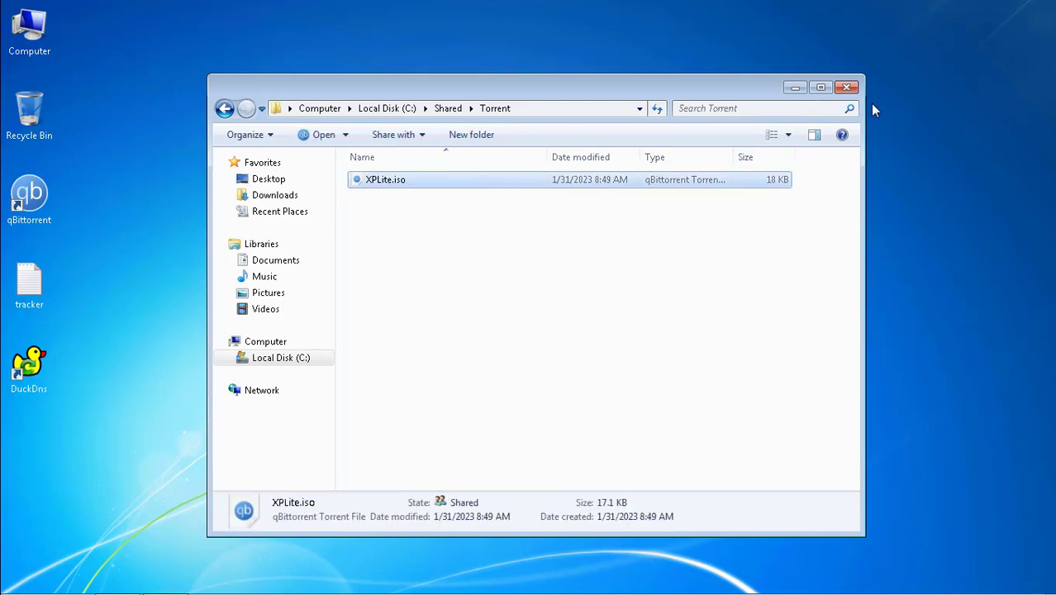
click(851, 92)
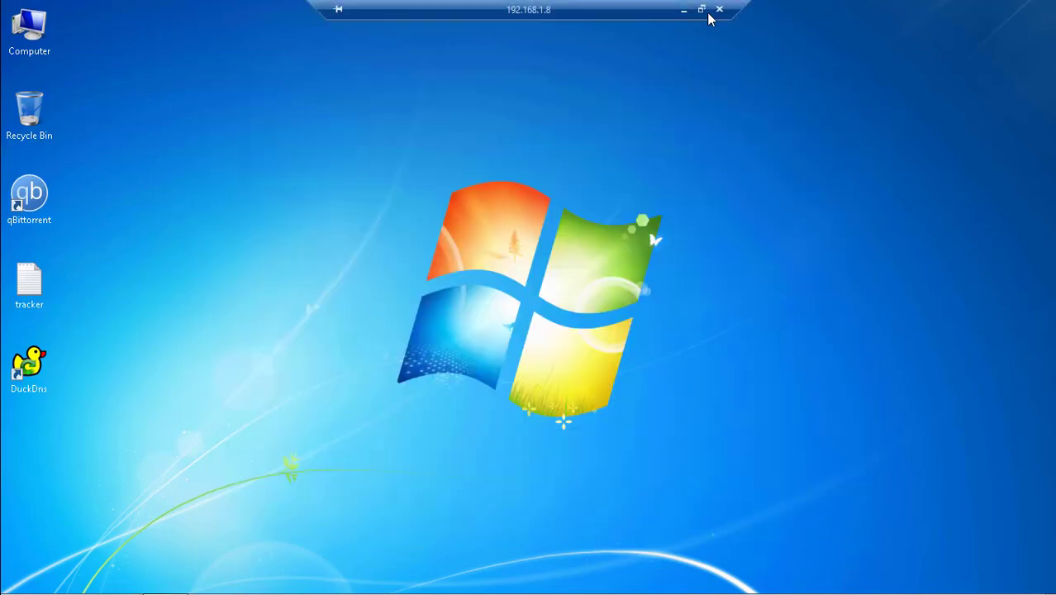
Step: Open \\192.168.1.8\Shared\Torrent via Run and drag the XPLite.iso torrent onto the desktop
click(748, 15)
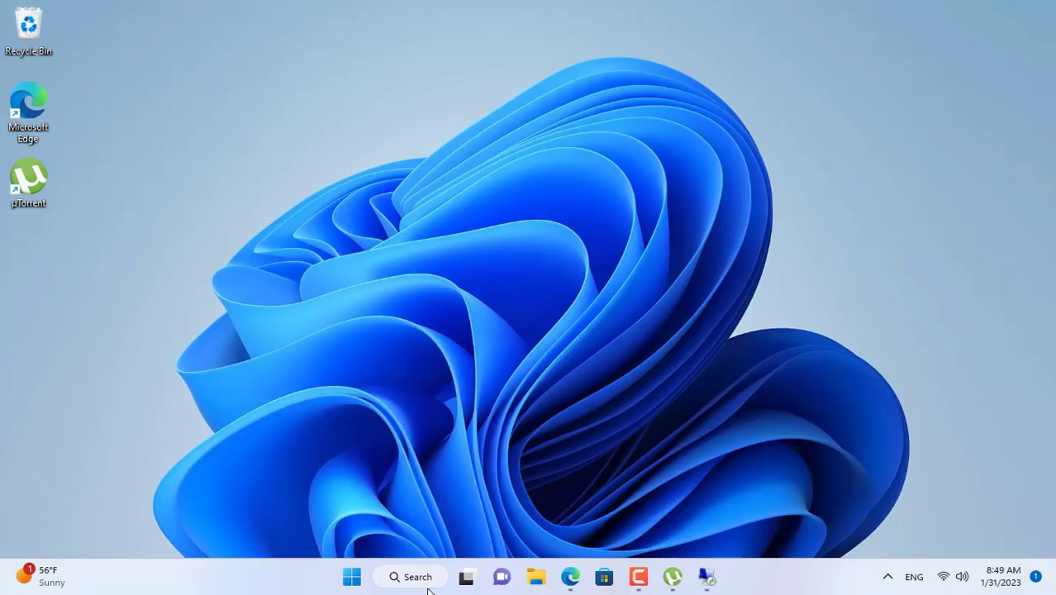
click(428, 583)
click(315, 227)
click(135, 533)
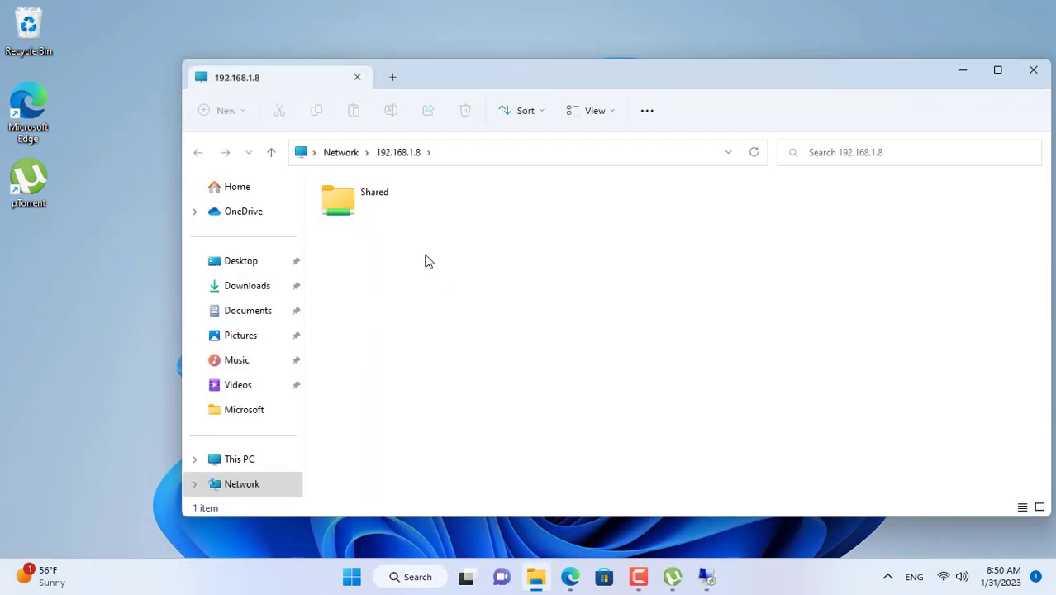
click(372, 203)
double_click(371, 203)
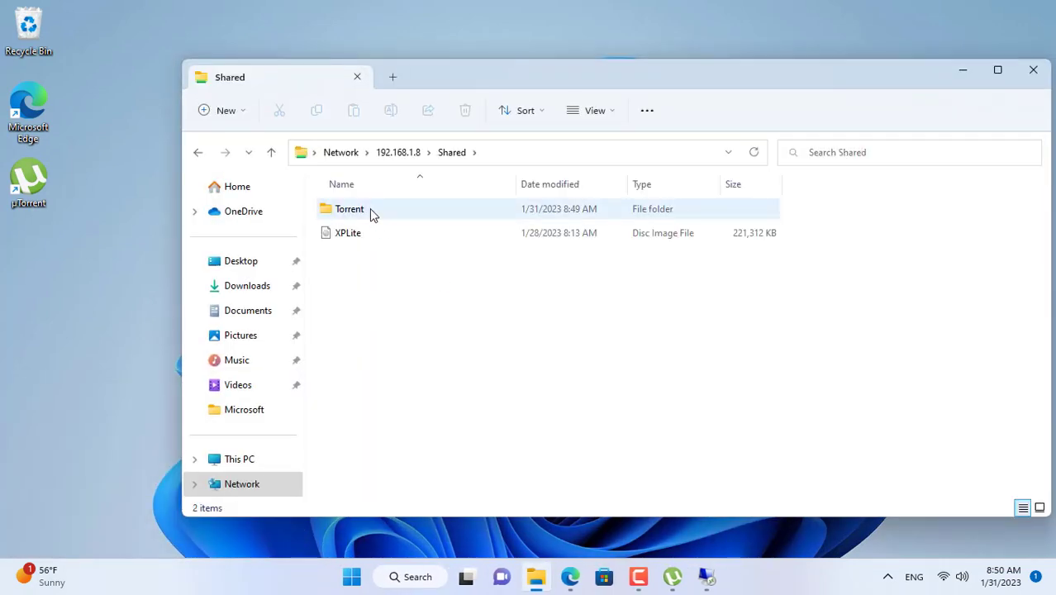
double_click(369, 209)
drag(370, 212, 82, 273)
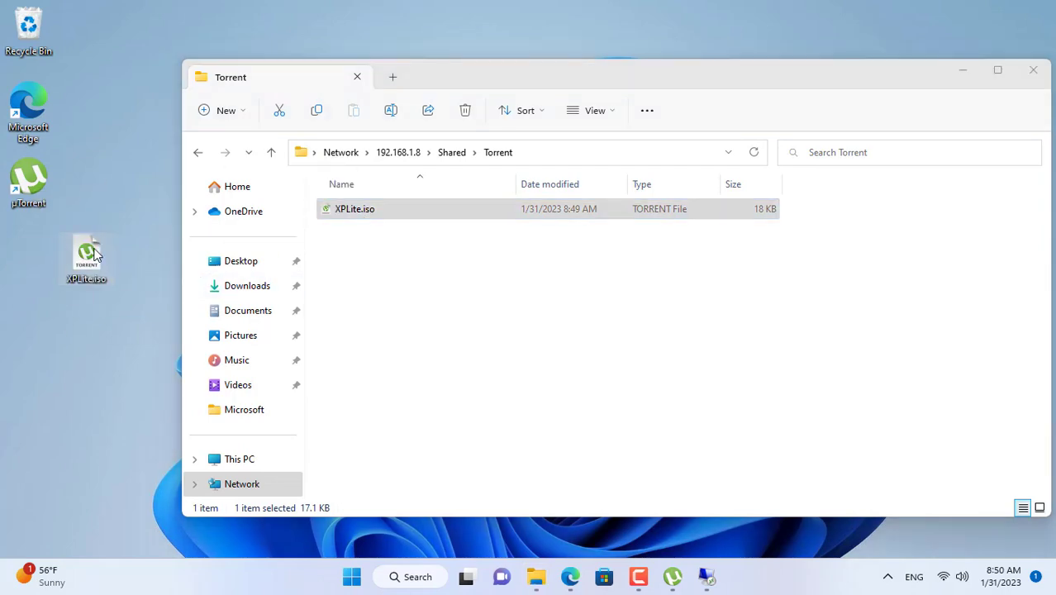
Step: Connect the local machine to the BUFFALO-696A3C Wi-Fi network
click(1032, 70)
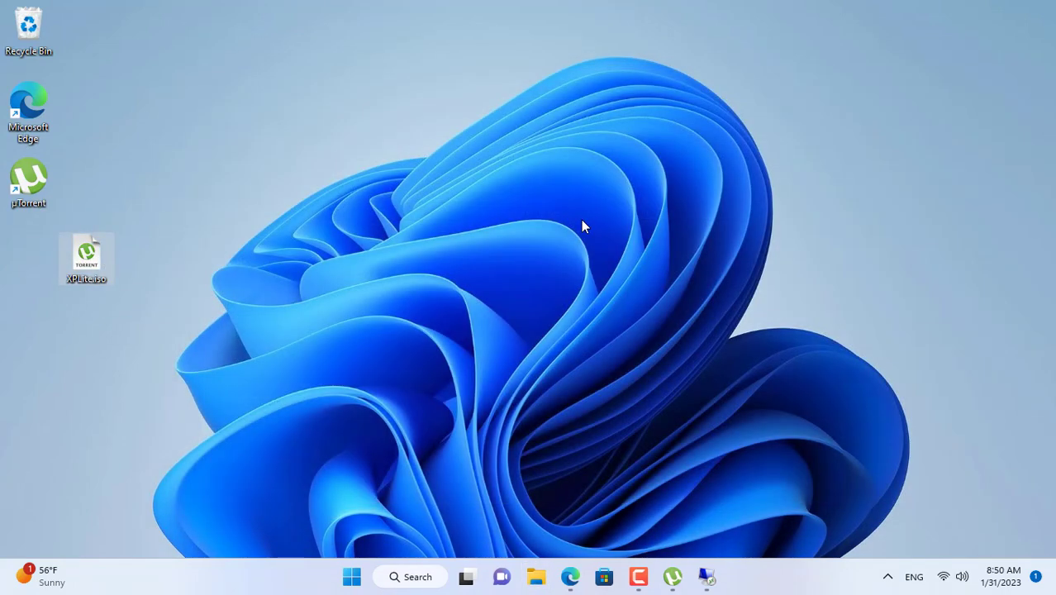
click(950, 576)
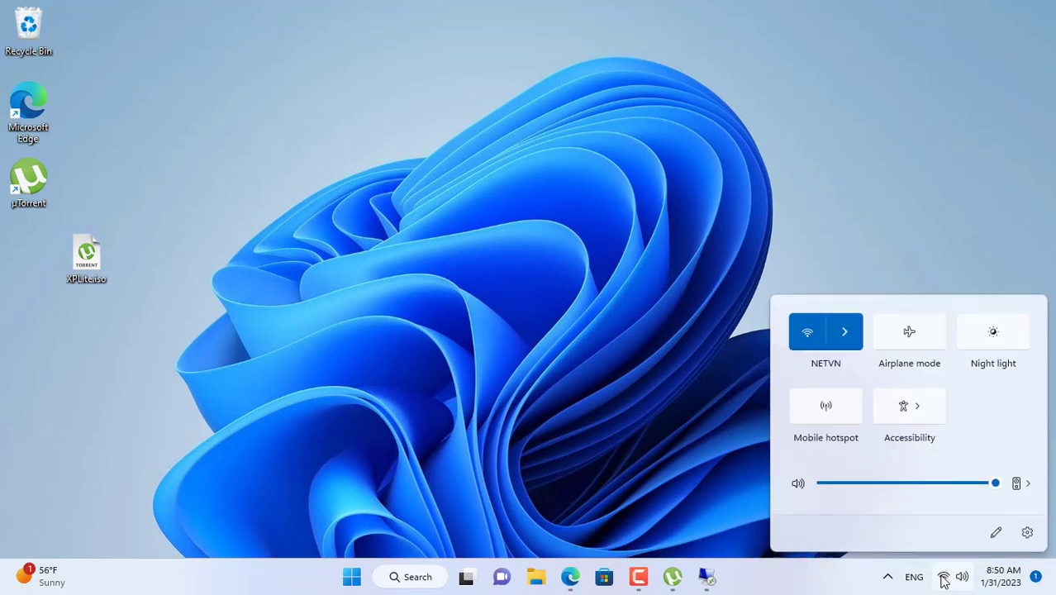
click(855, 334)
click(867, 380)
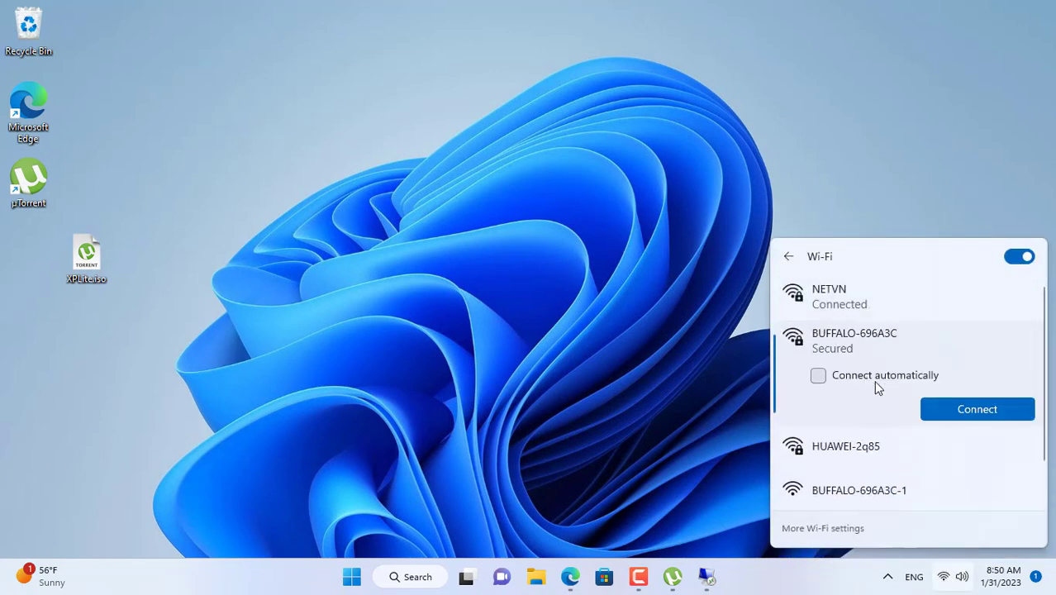
click(954, 410)
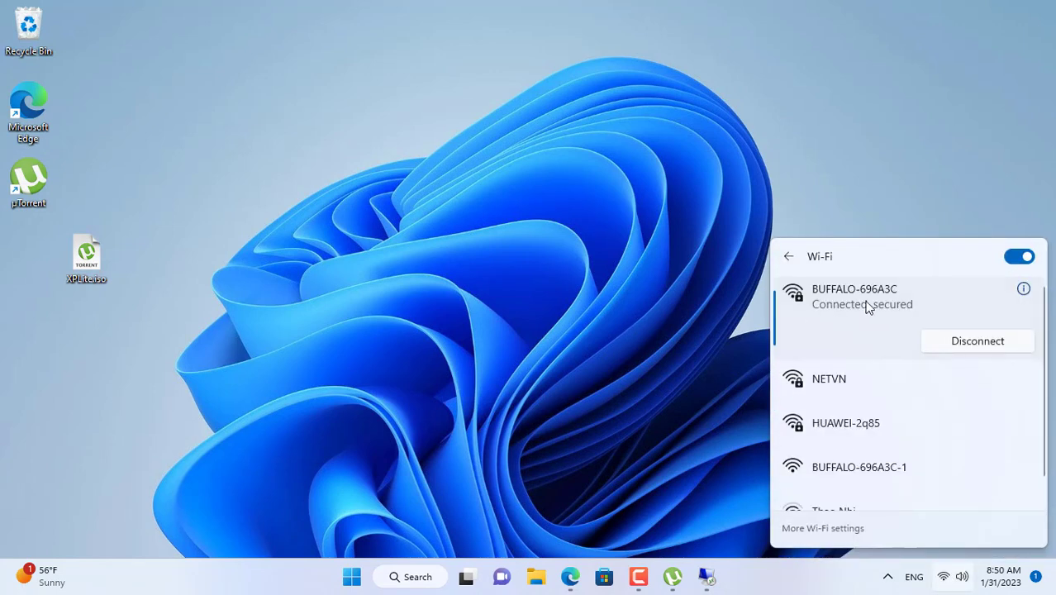
click(608, 300)
click(570, 576)
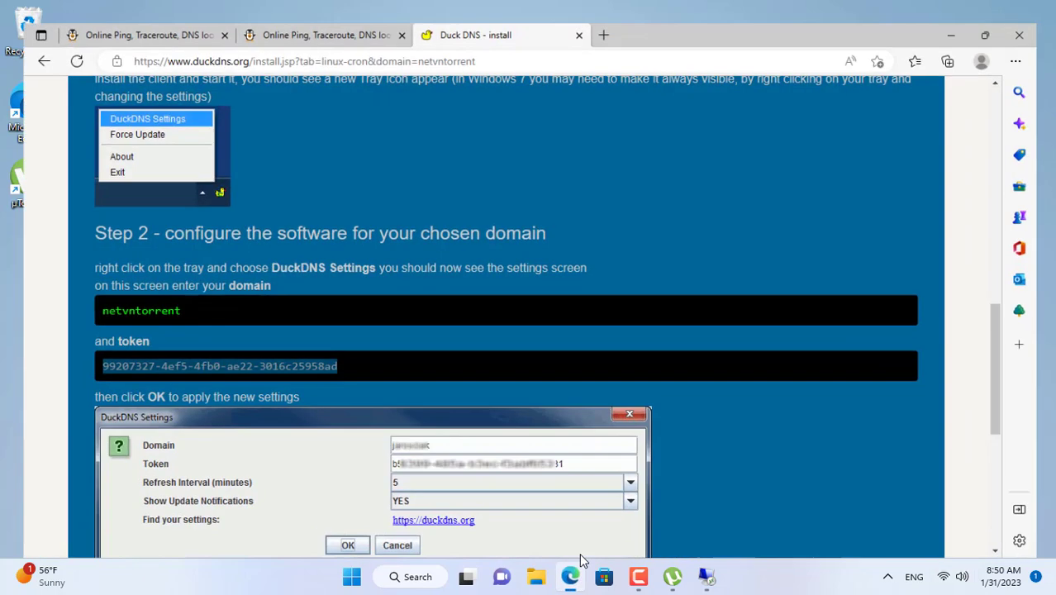
click(580, 12)
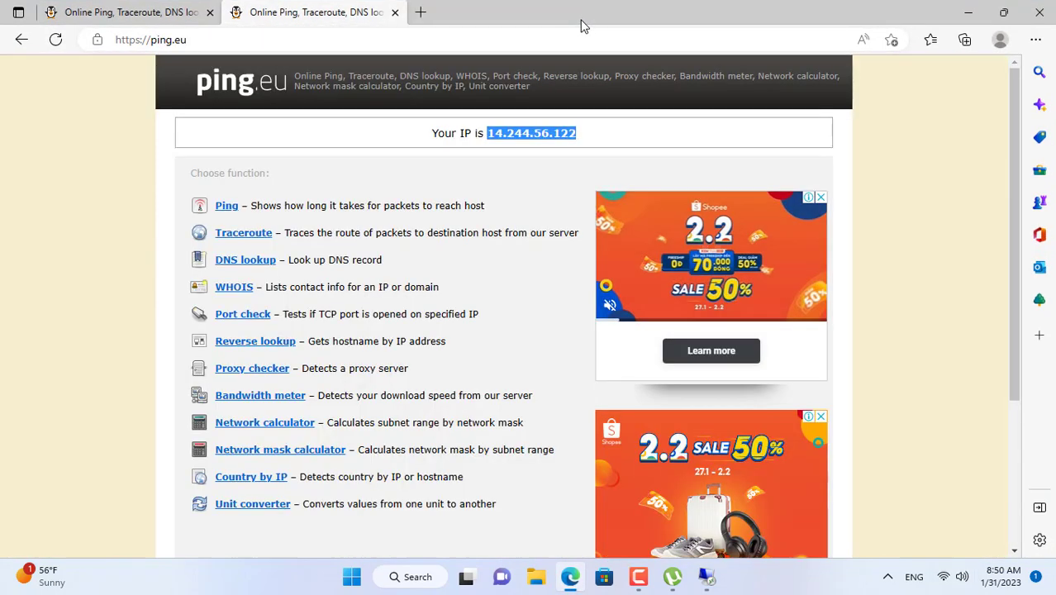
click(55, 39)
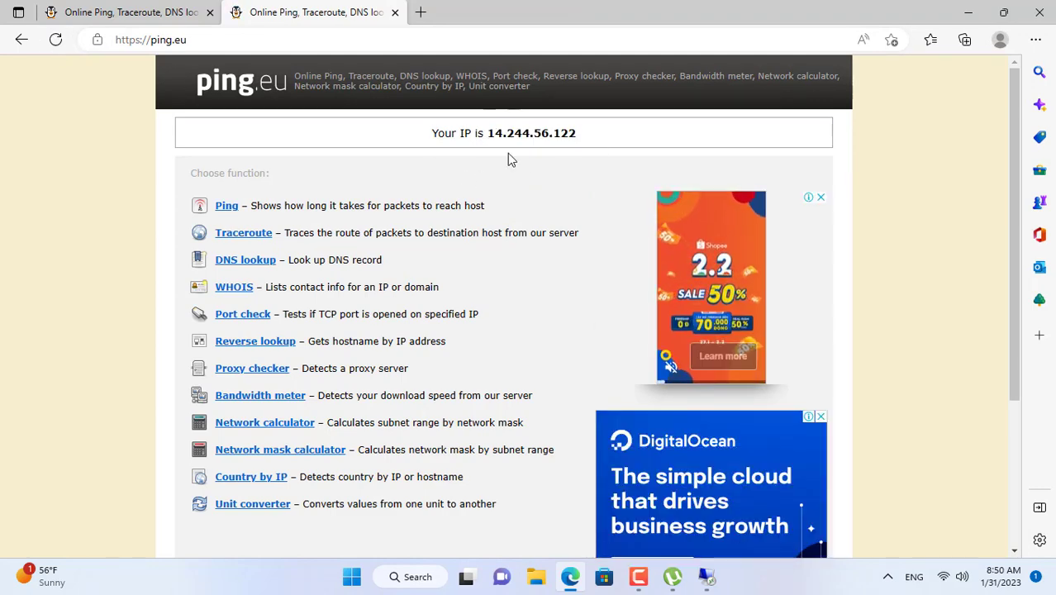
click(970, 13)
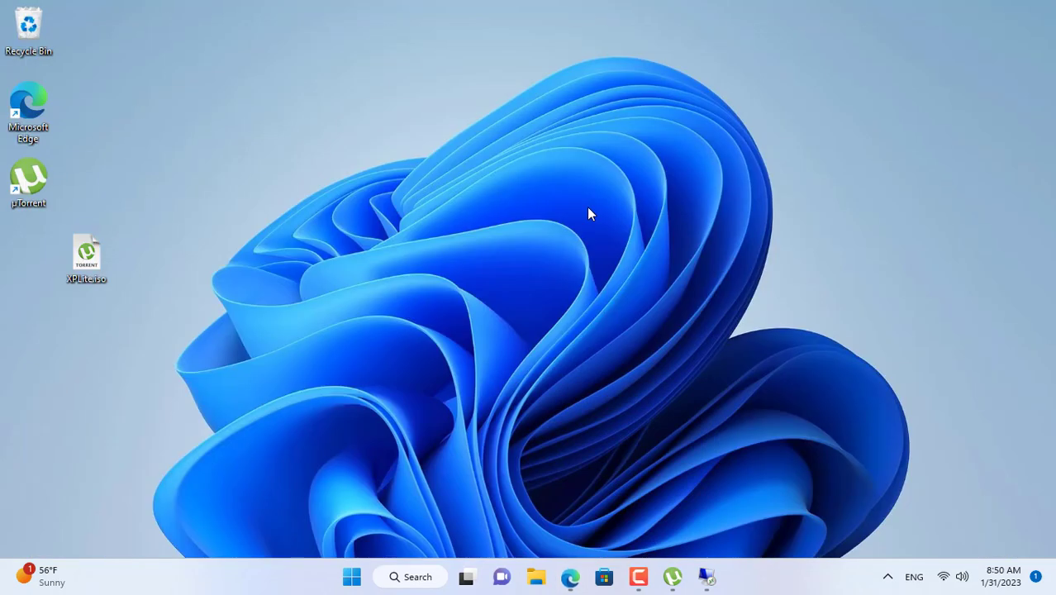
Step: Add XPLite.iso in µTorrent, maximize it, and widen the tracker column to show netvntorrent.duckdns.org working
click(671, 577)
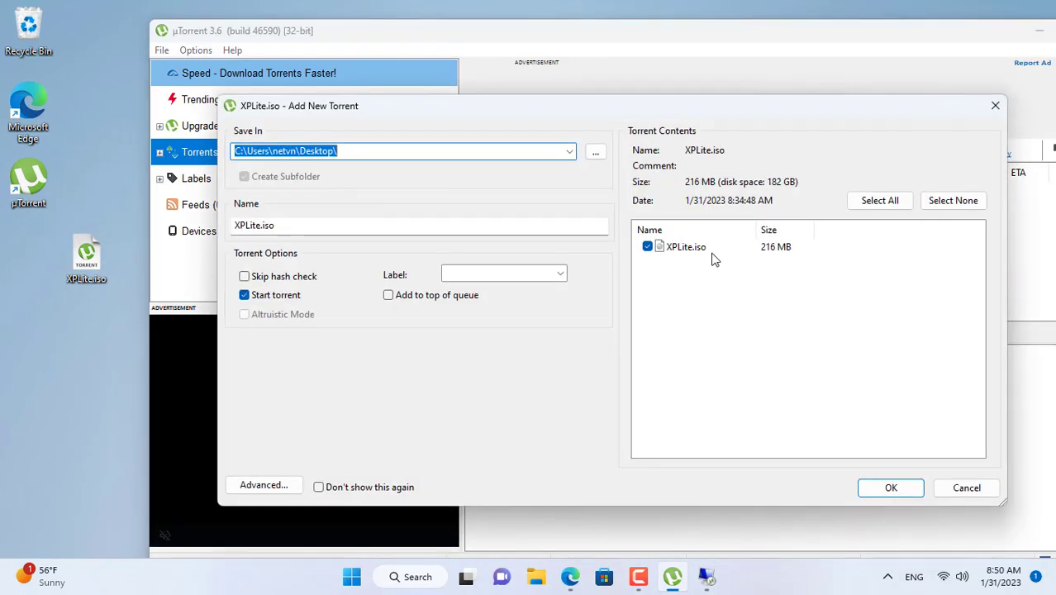
click(711, 250)
click(889, 487)
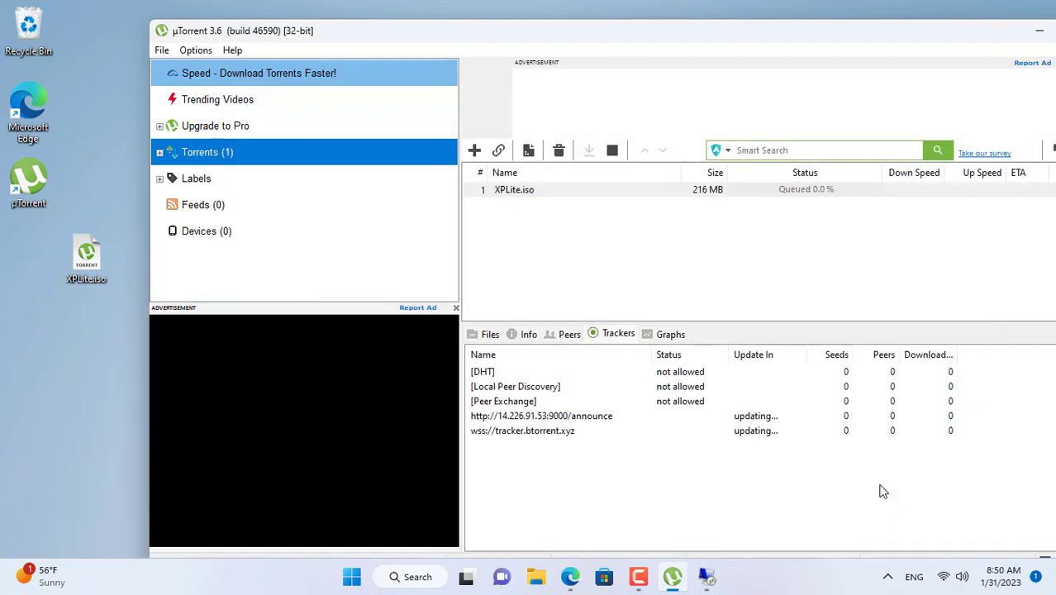
double_click(747, 36)
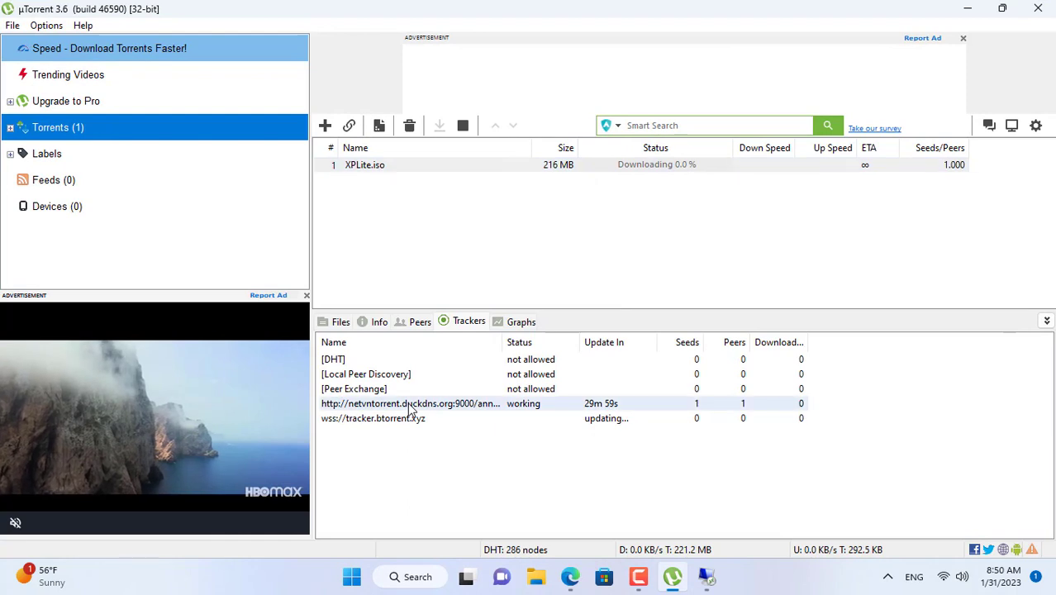
drag(502, 341, 536, 337)
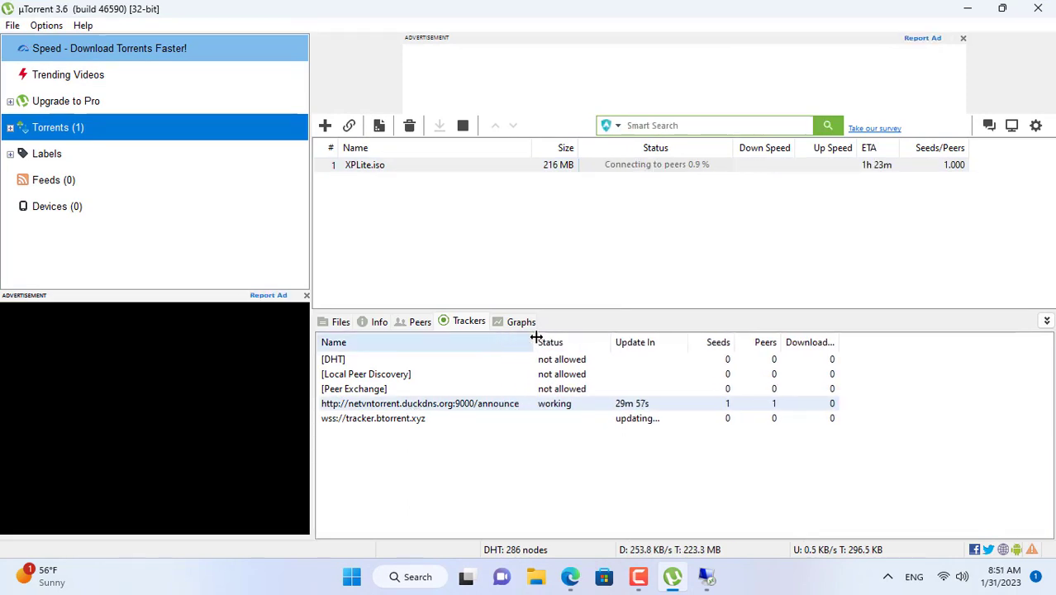